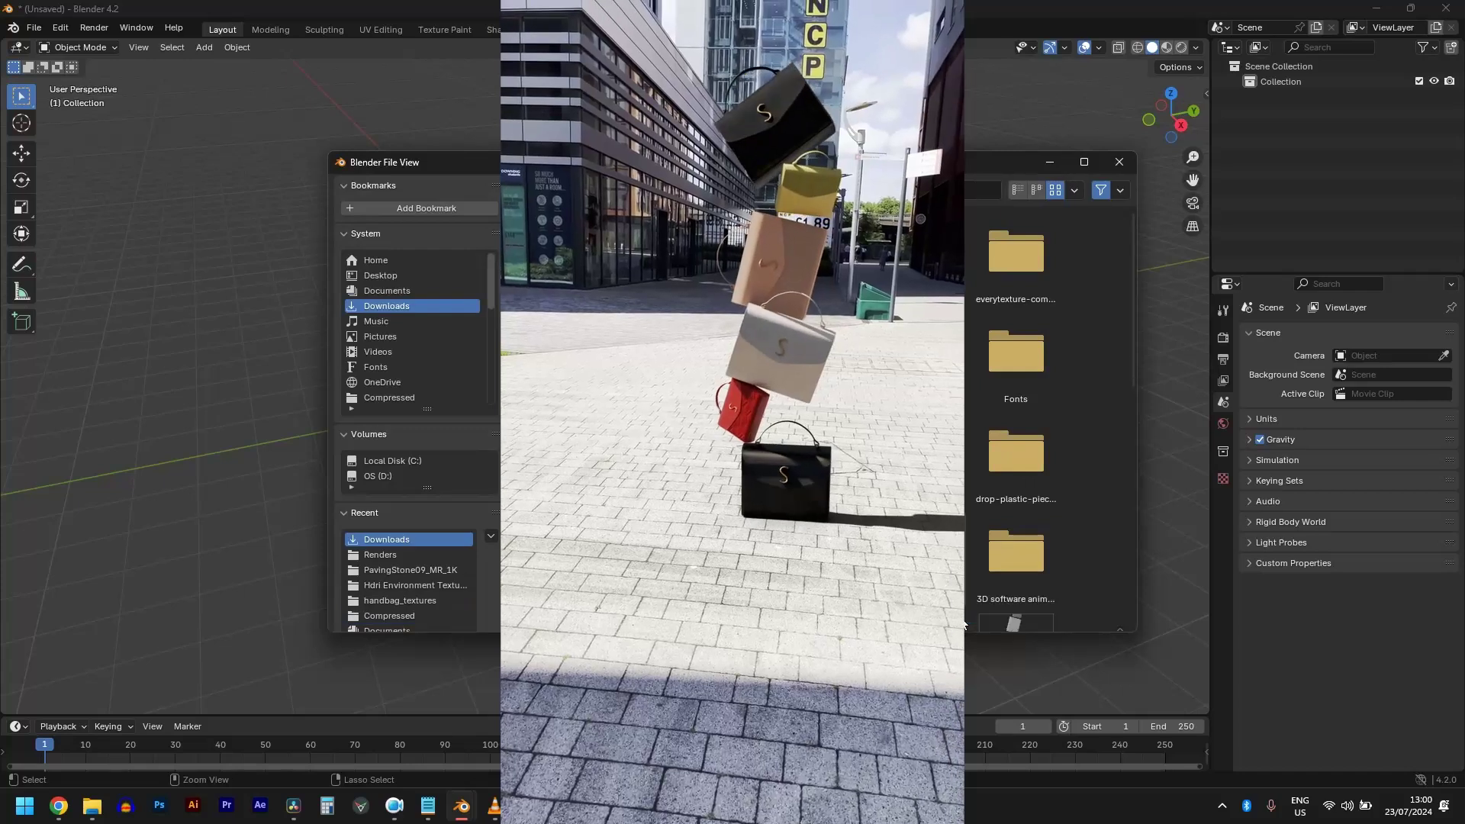
Save the project as untitled.blend in the Downloads folder and add a VFX Motion Tracking workspace
click(980, 616)
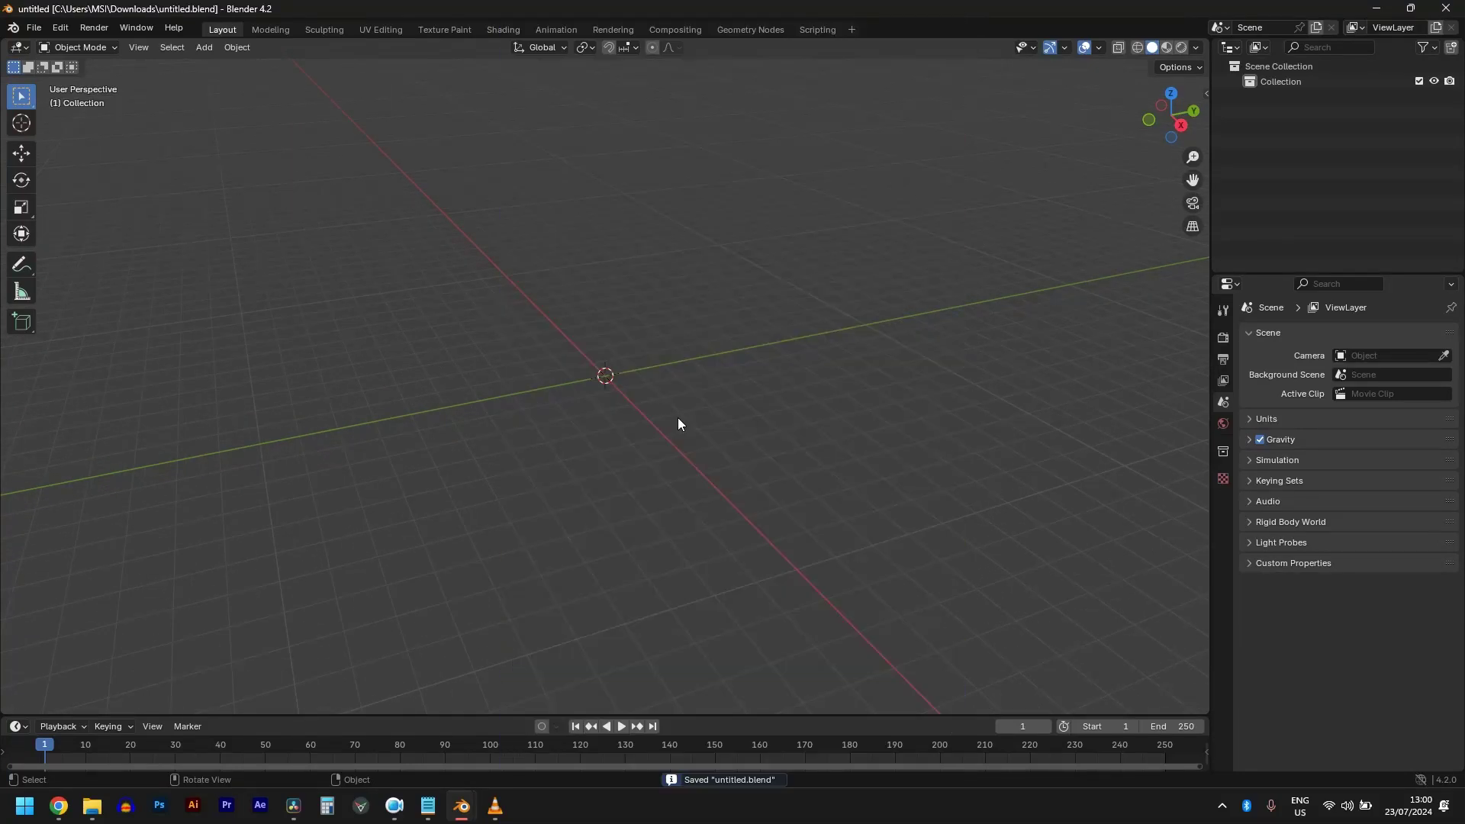
click(851, 32)
mouse_move(837, 107)
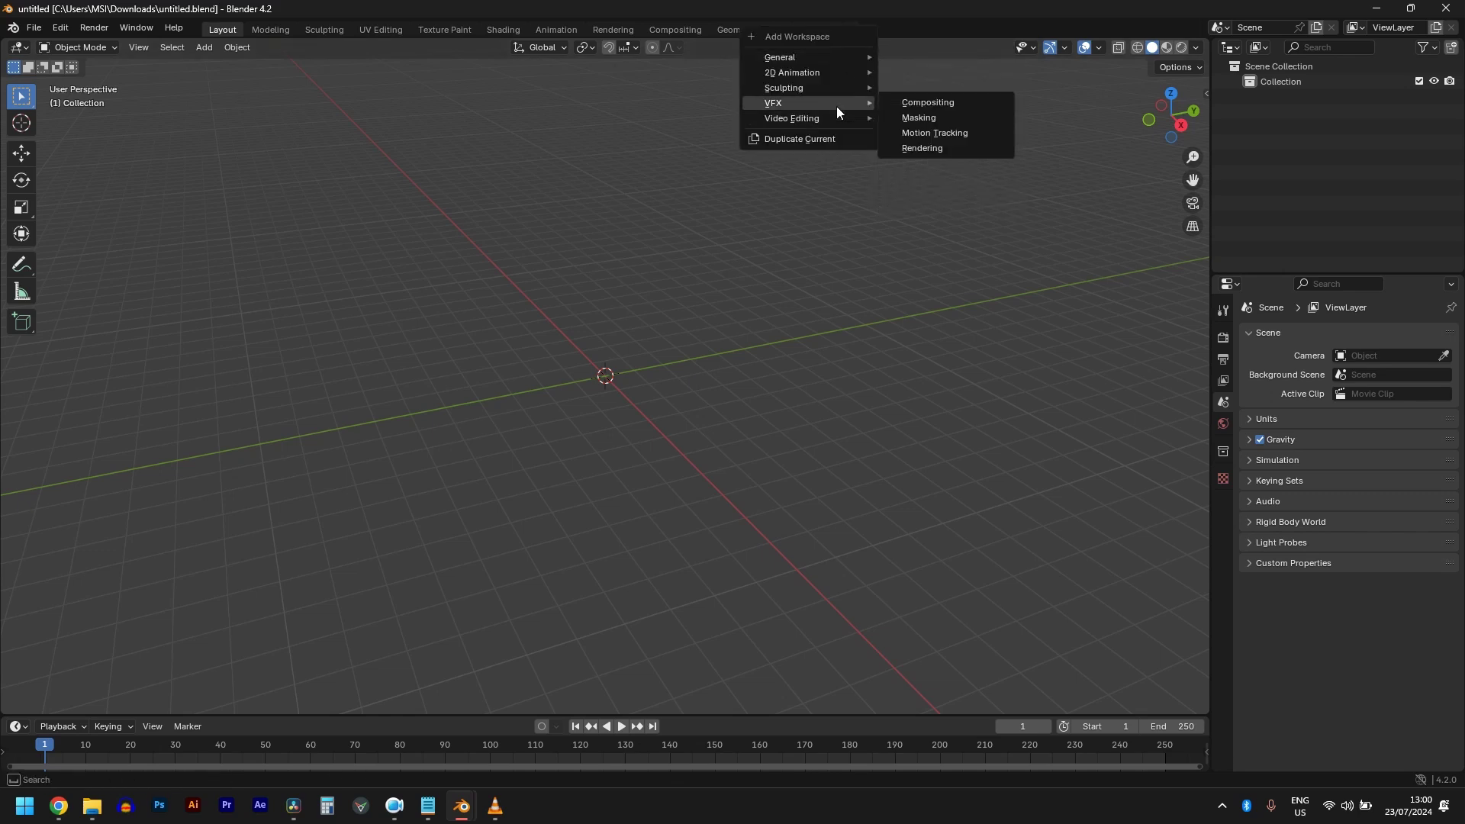
click(907, 133)
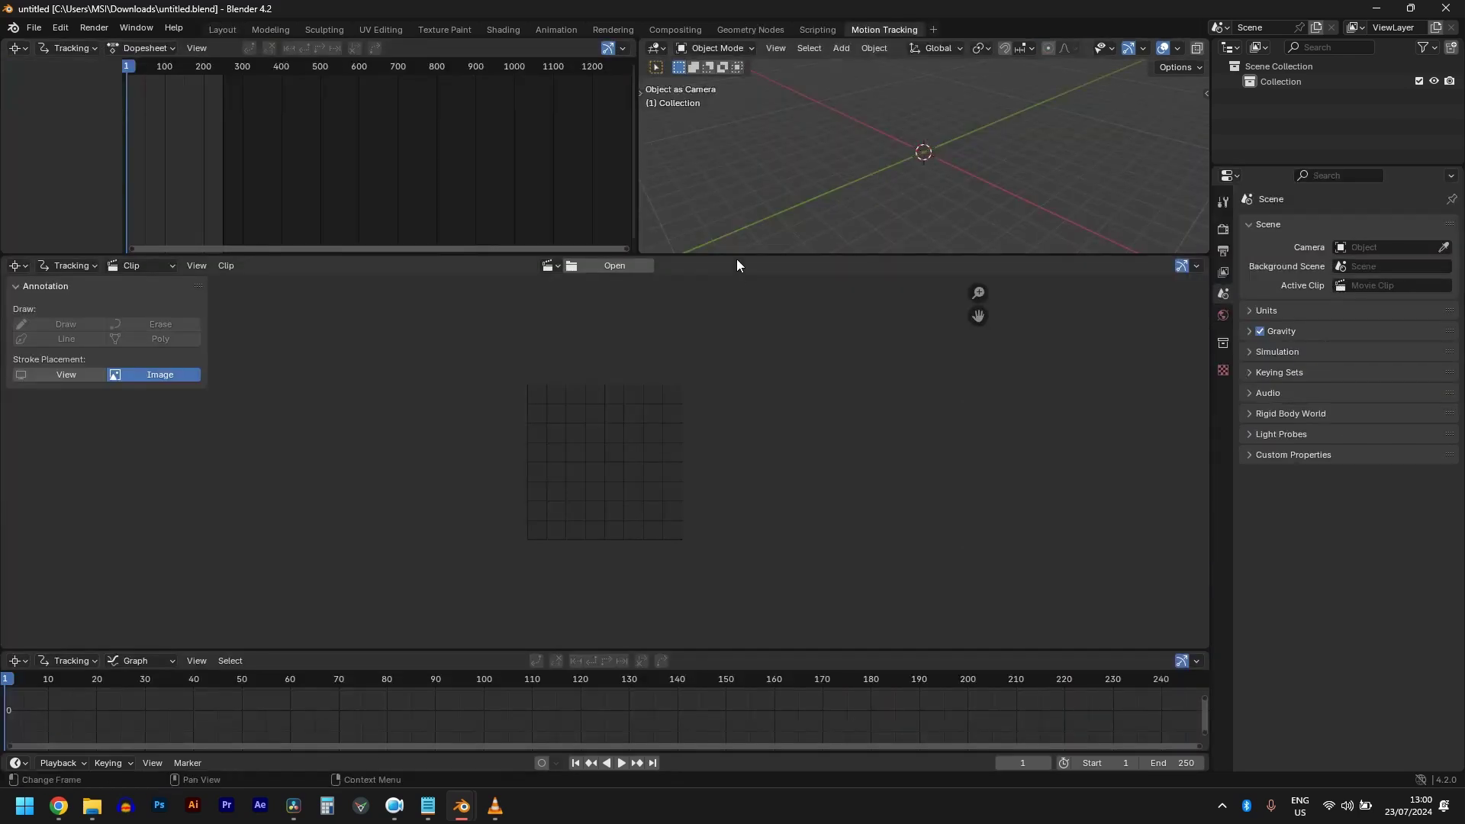
Enlarge the movie clip editor area and open trackTest22.mp4 as the footage
drag(737, 259, 748, 149)
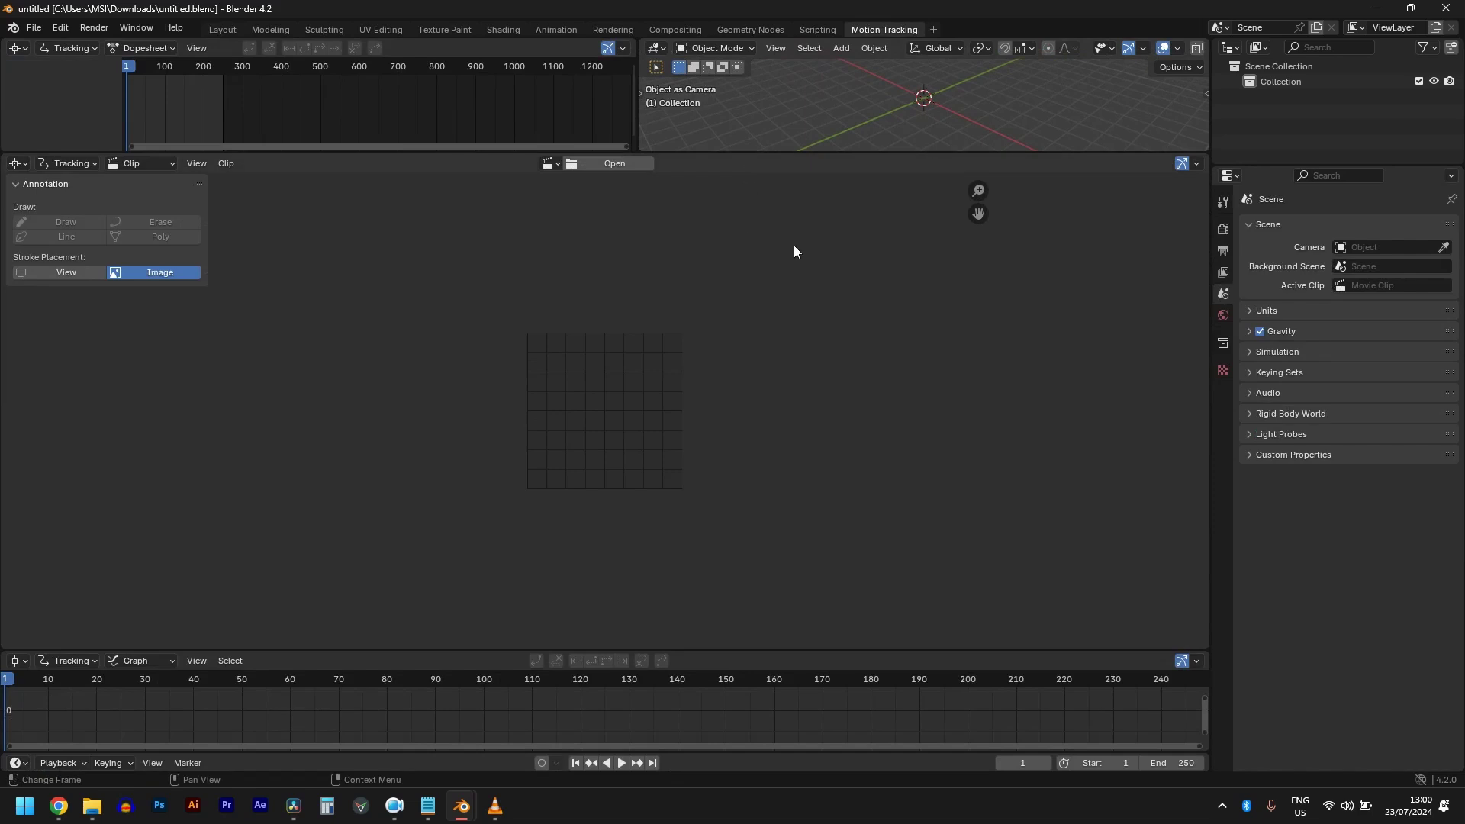
scroll(632, 393, up, 2)
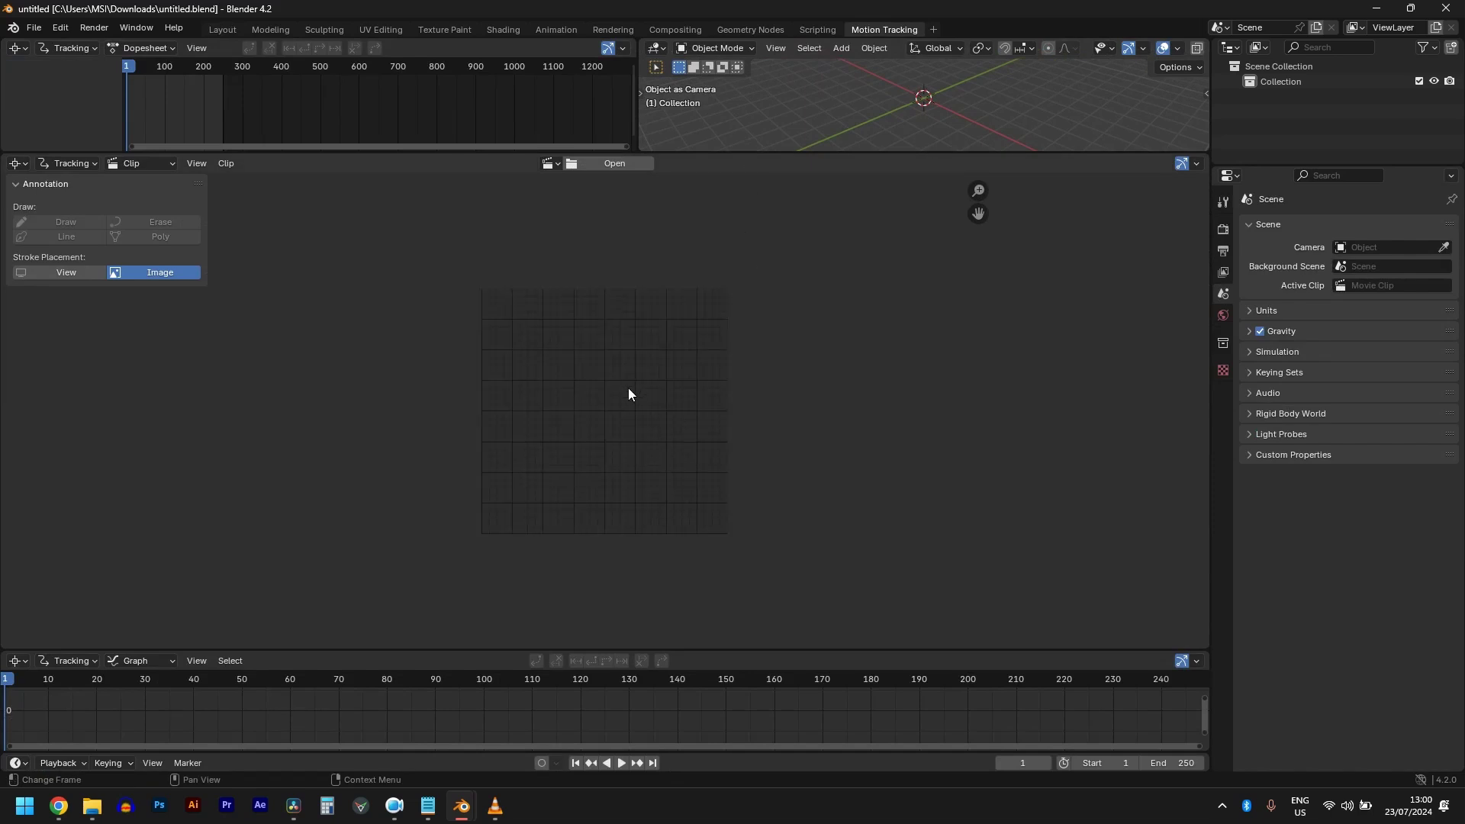
scroll(629, 389, down, 1)
scroll(631, 408, up, 1)
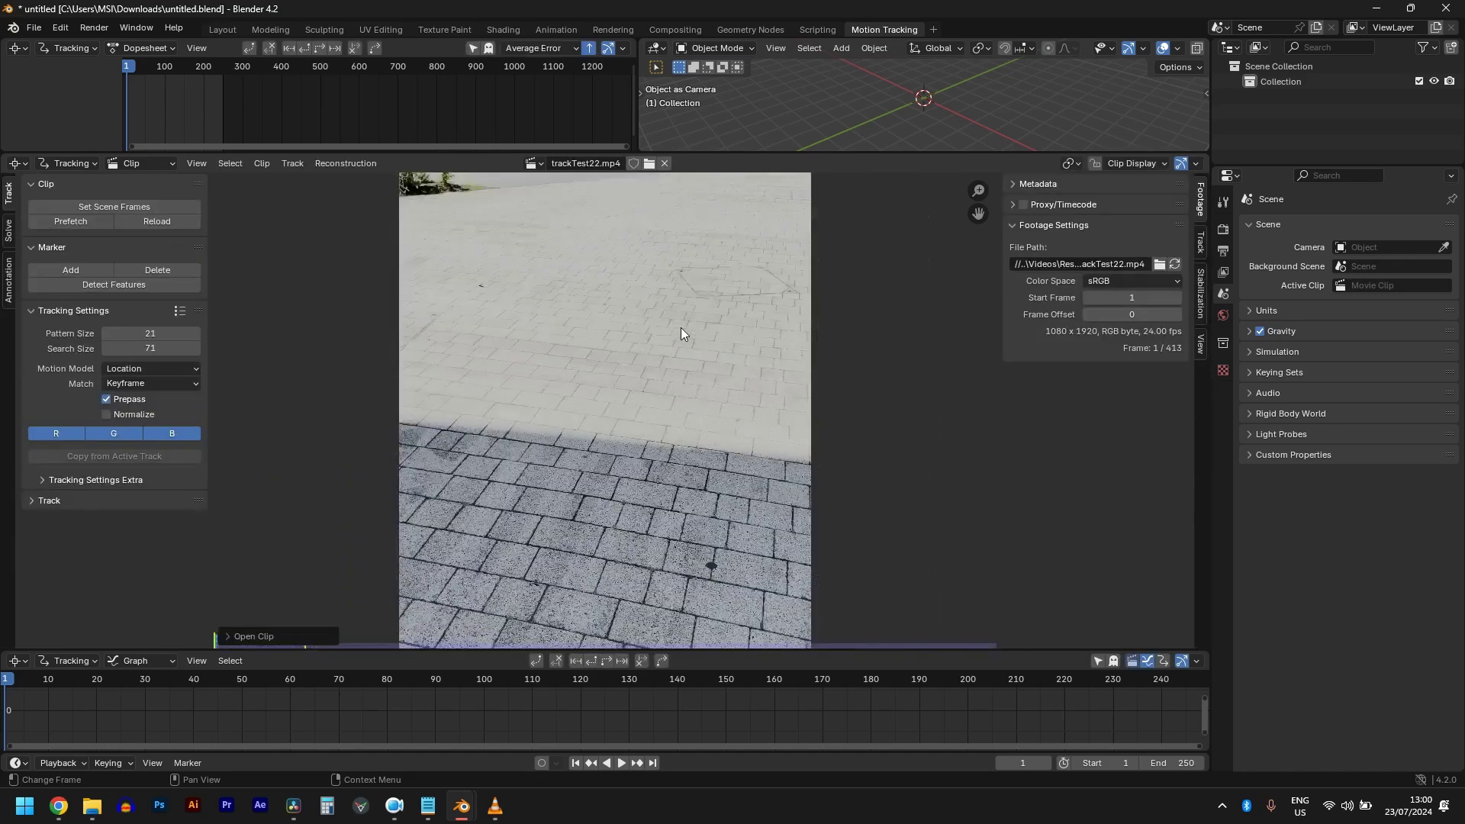
scroll(676, 332, down, 6)
key(f)
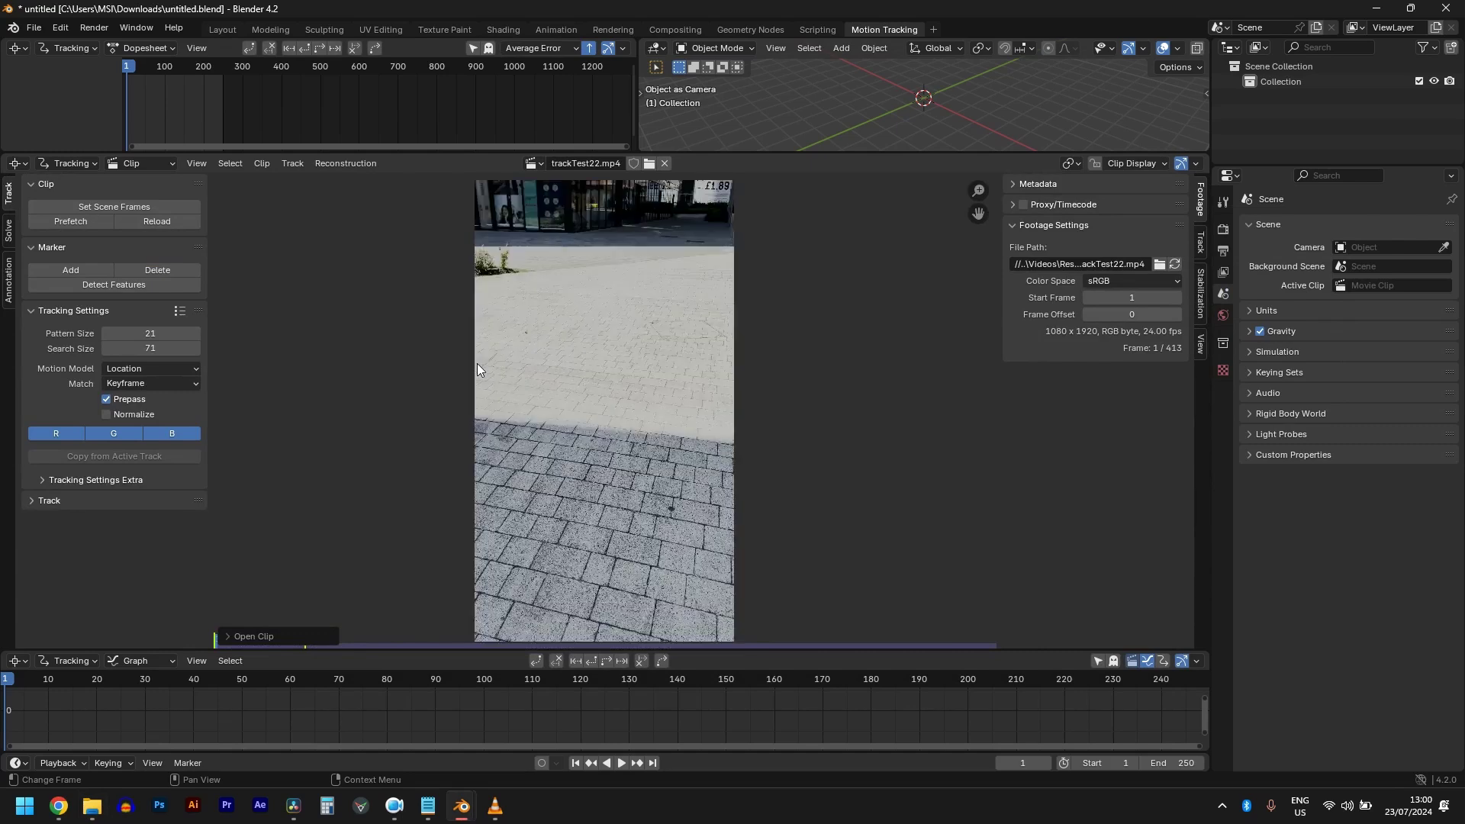
Prefetch the frames of the loaded footage into memory
scroll(601, 385, down, 1)
middle_drag(601, 385, 641, 385)
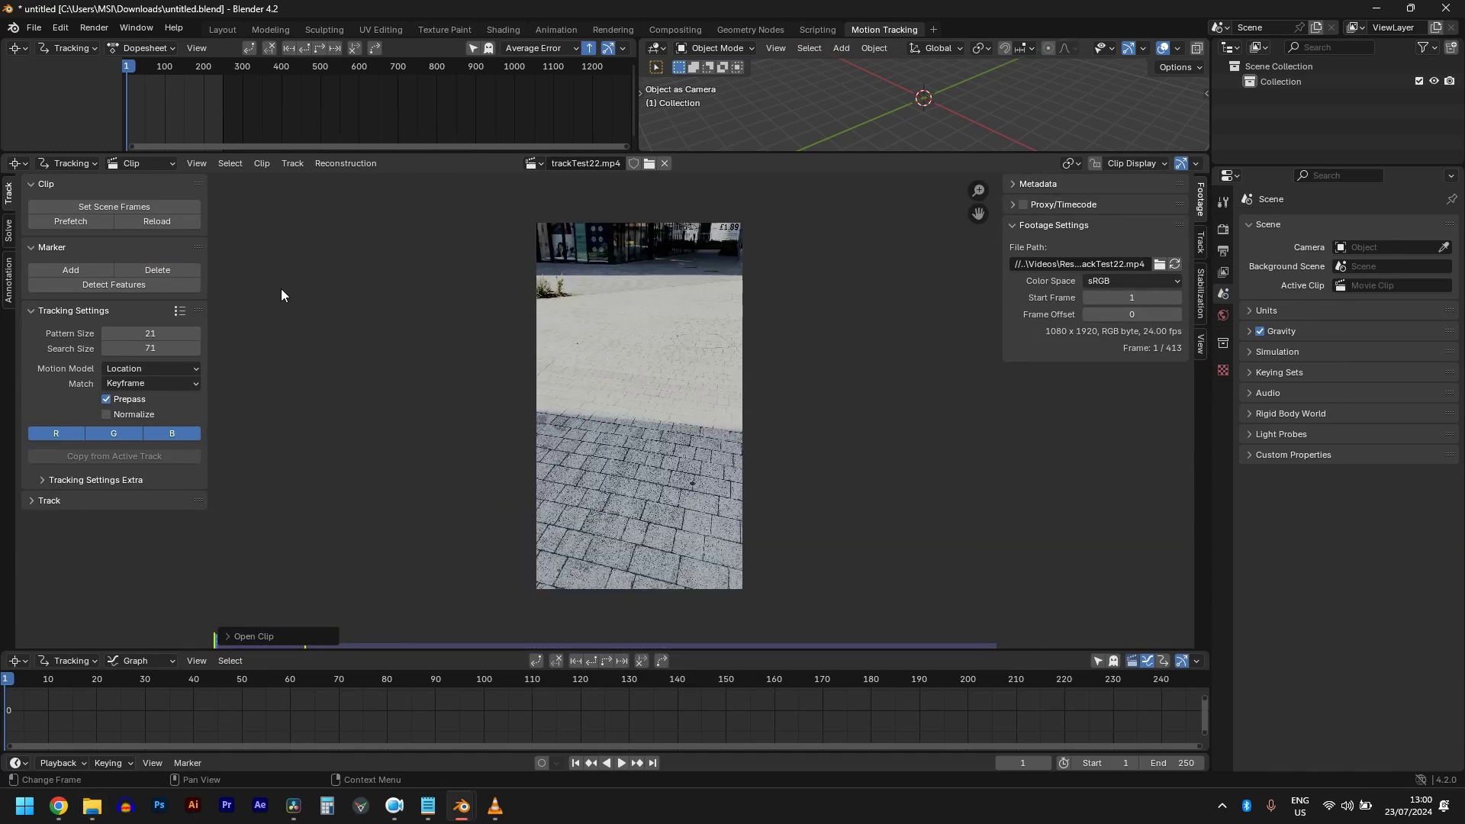
click(96, 220)
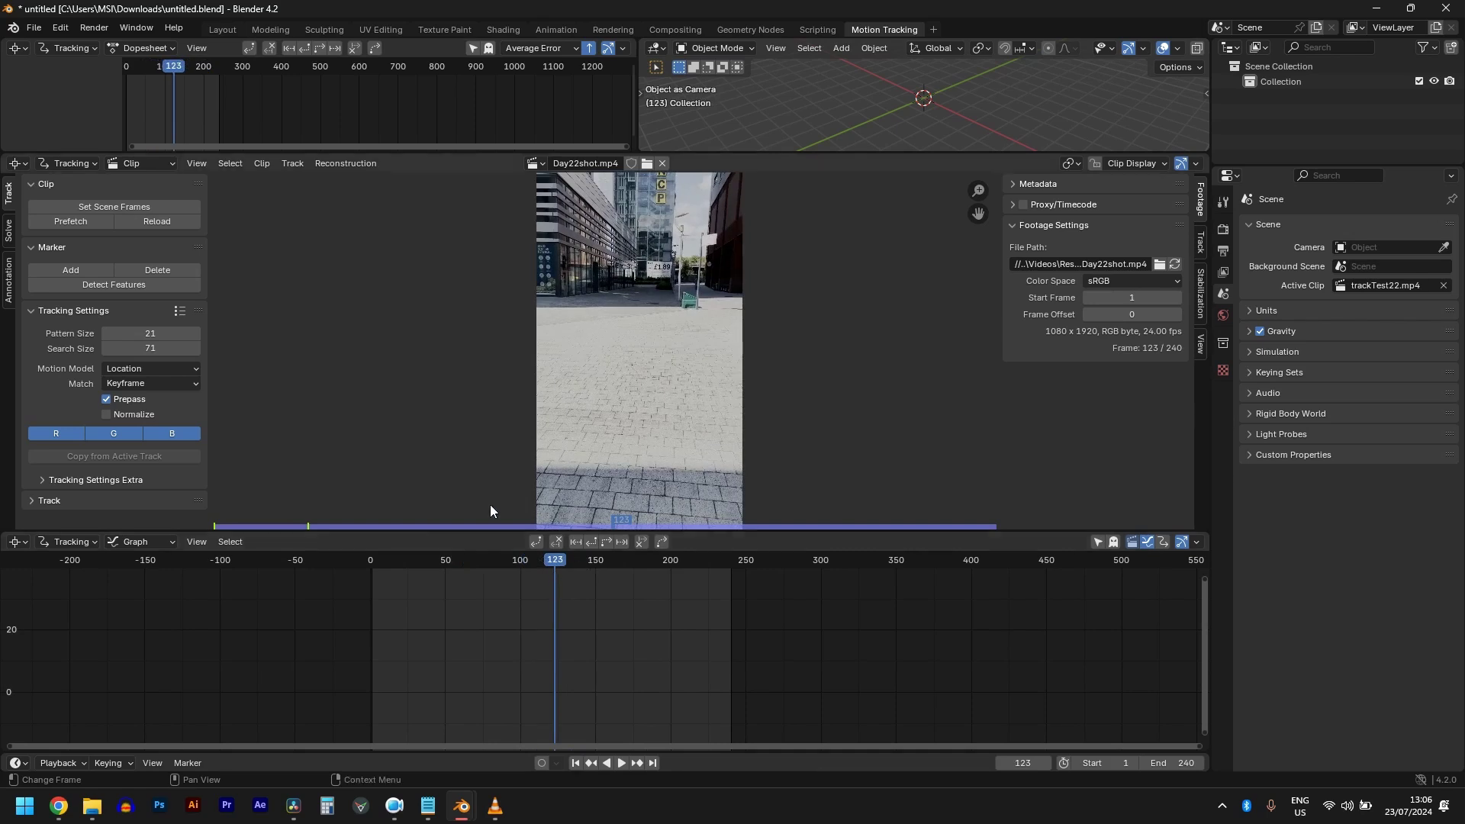
Detect features on frame 1 of Day22shot.mp4 and track the markers forward to frame 240
key(shift+Left)
click(88, 285)
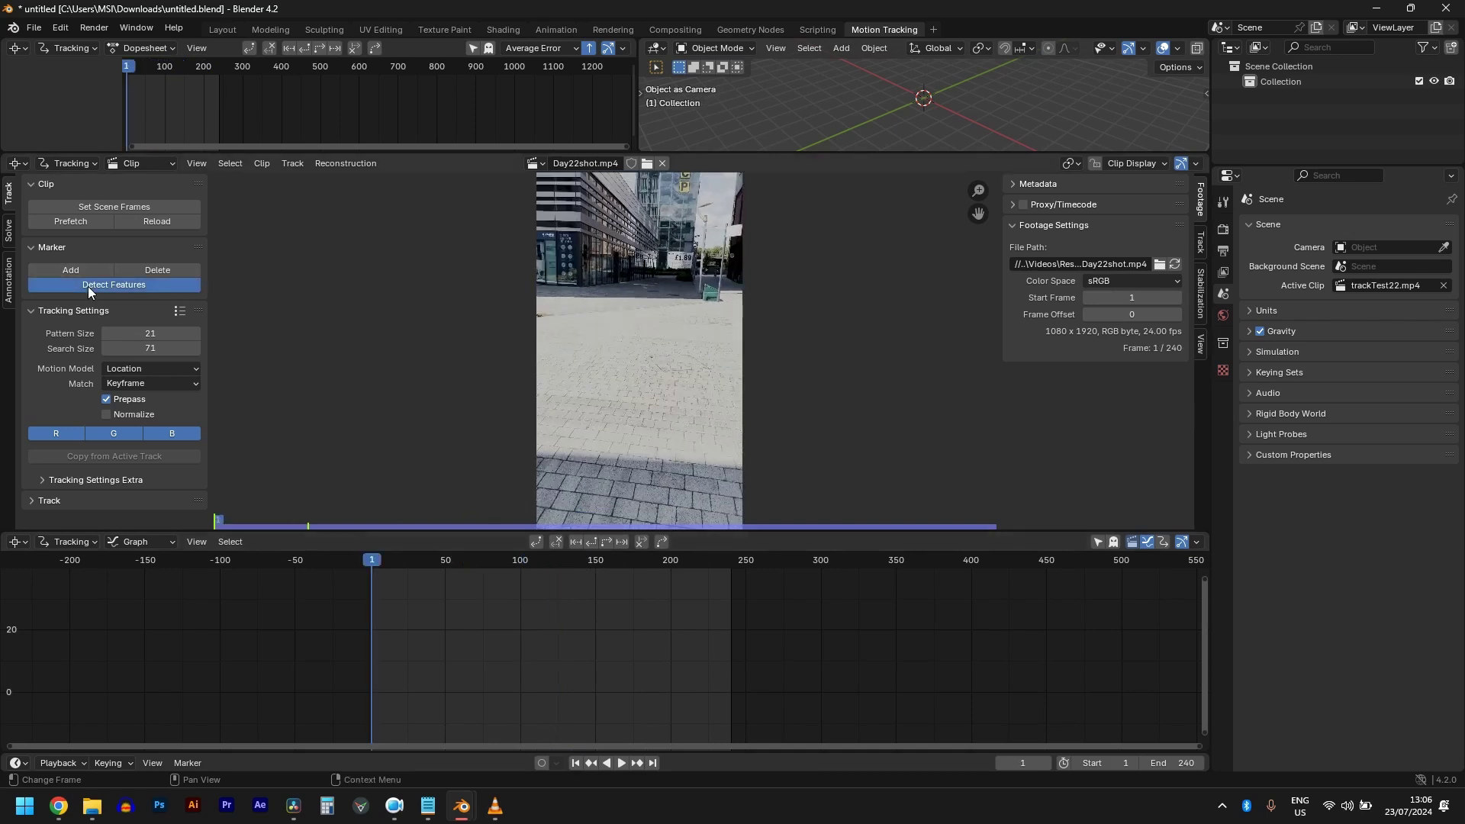
scroll(564, 307, down, 1)
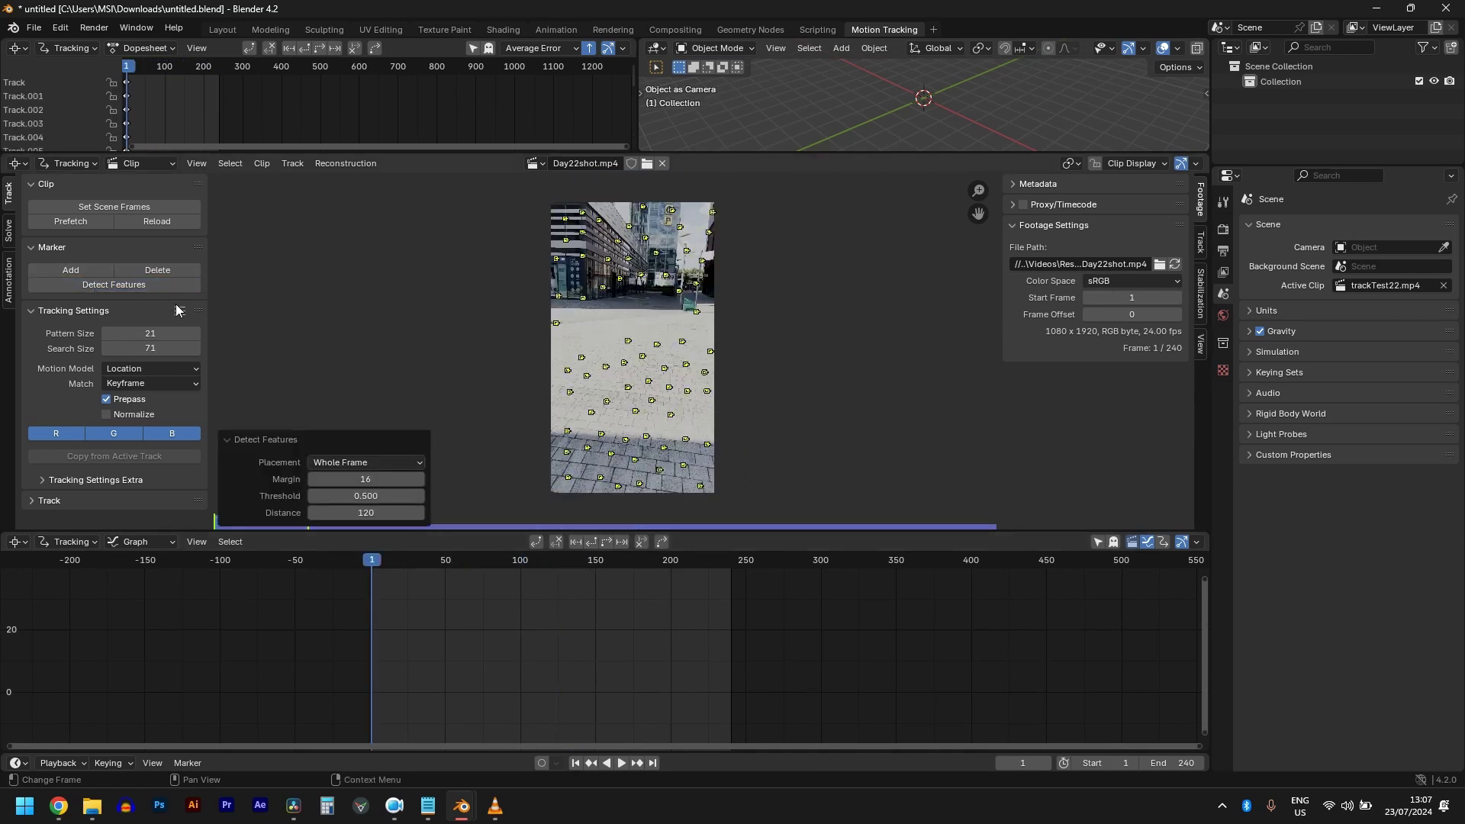
click(606, 542)
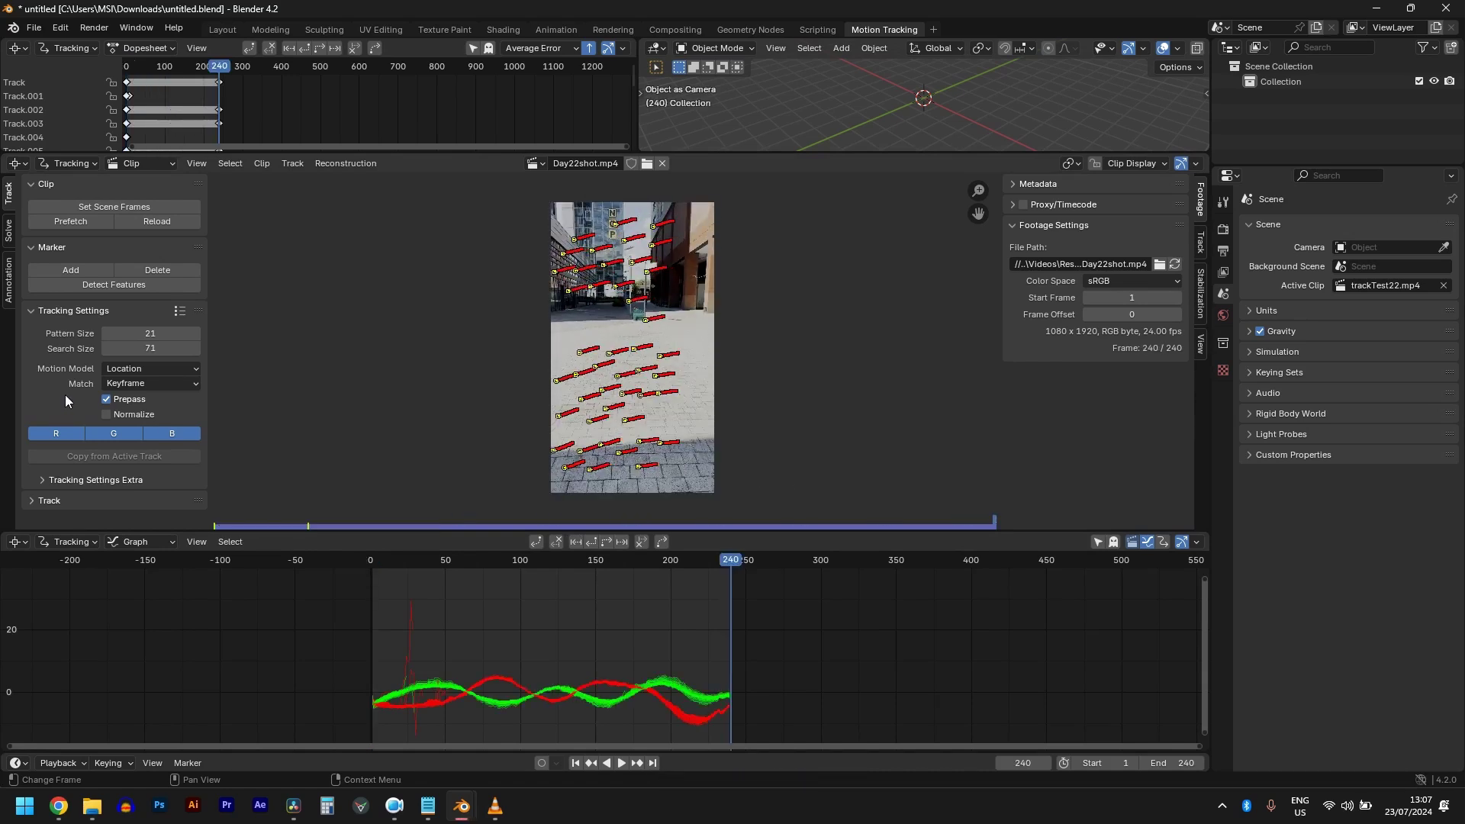
Detect additional features on frame 240 and track the markers backward to frame 1
click(129, 287)
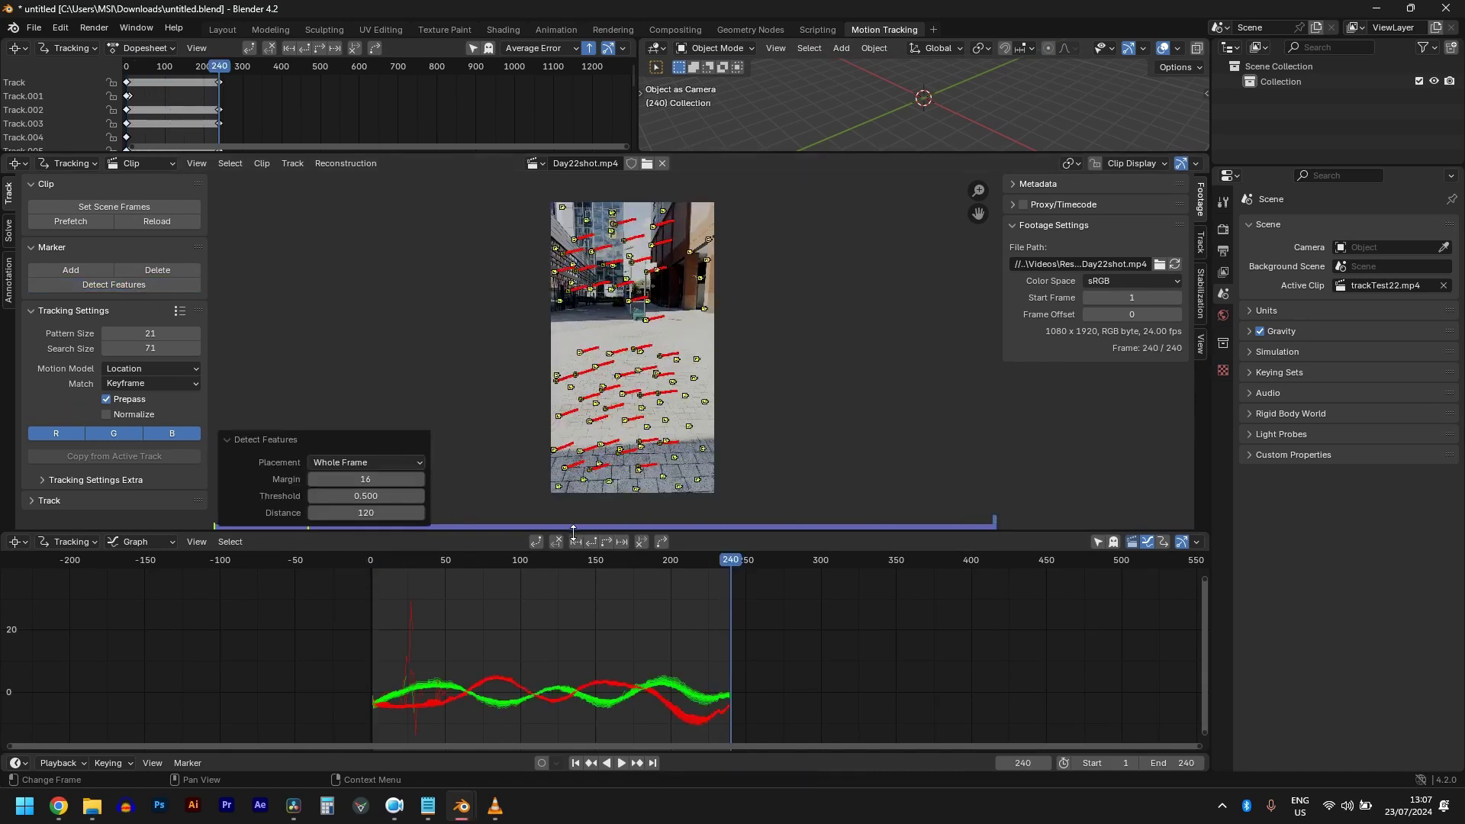
click(594, 543)
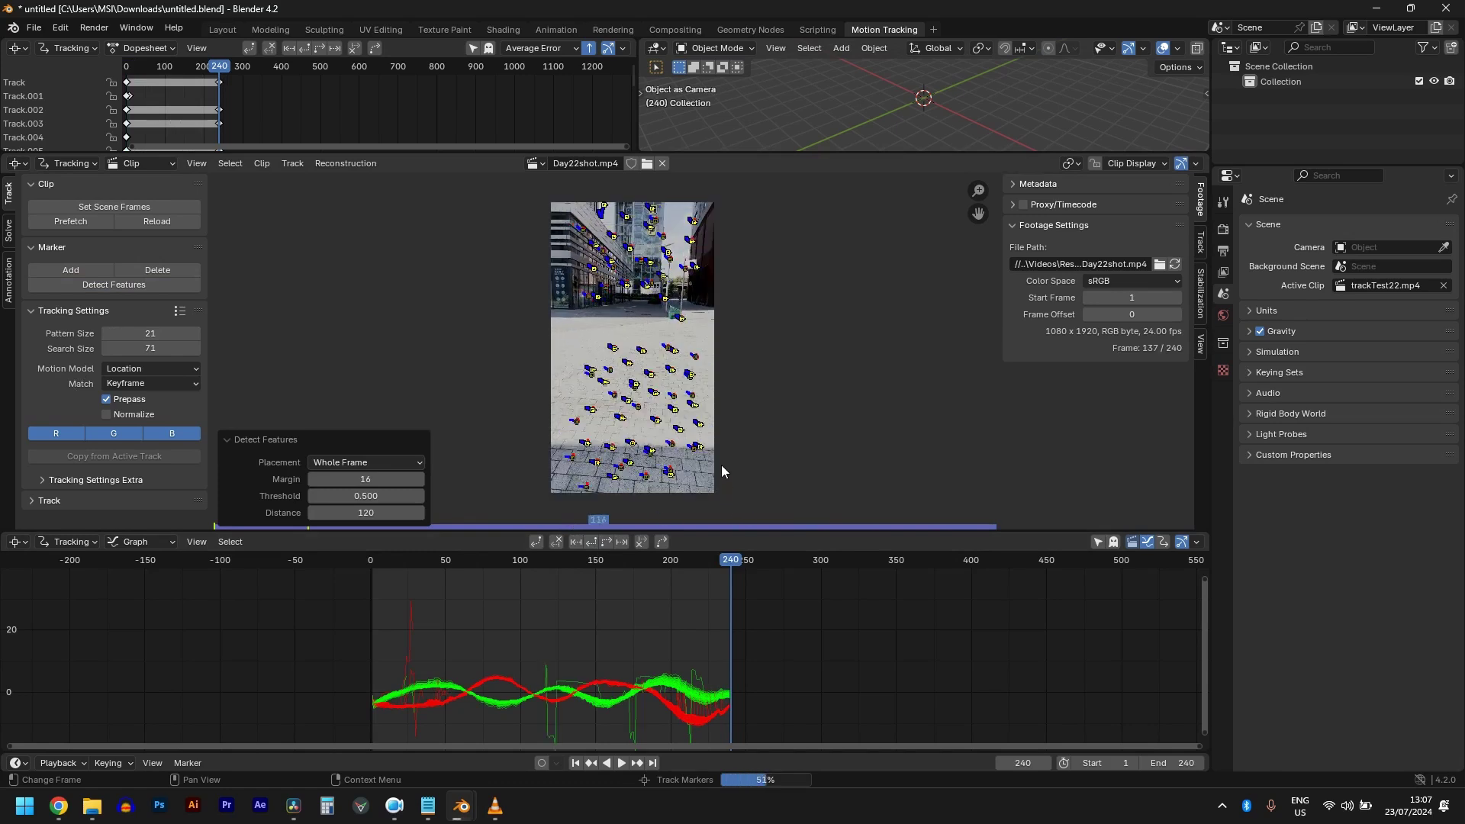
Delete the outlier tracks whose curves spike away from the main motion curves in the tracking graph
middle_drag(589, 663, 611, 619)
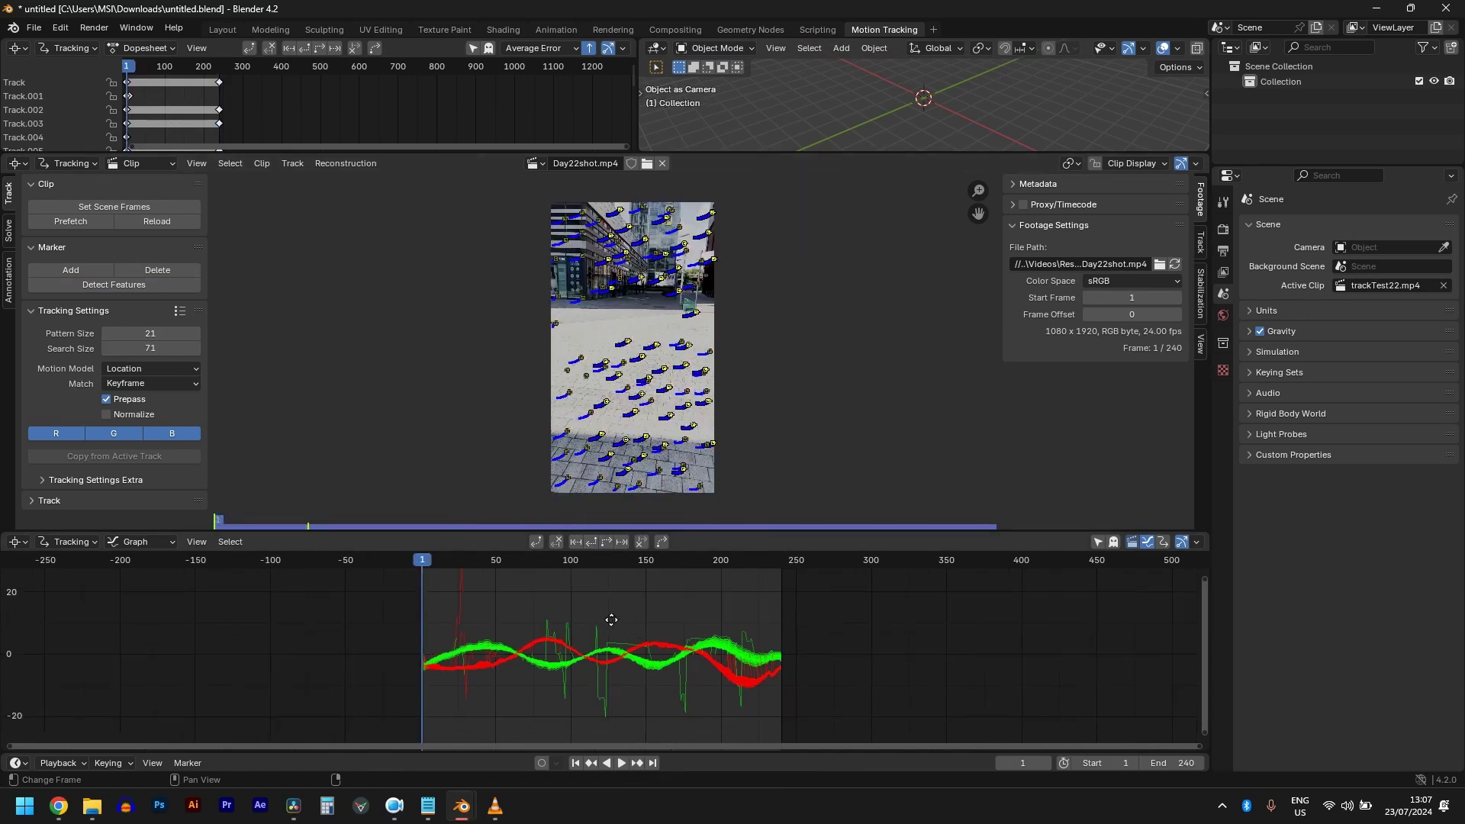
click(461, 608)
key(Delete)
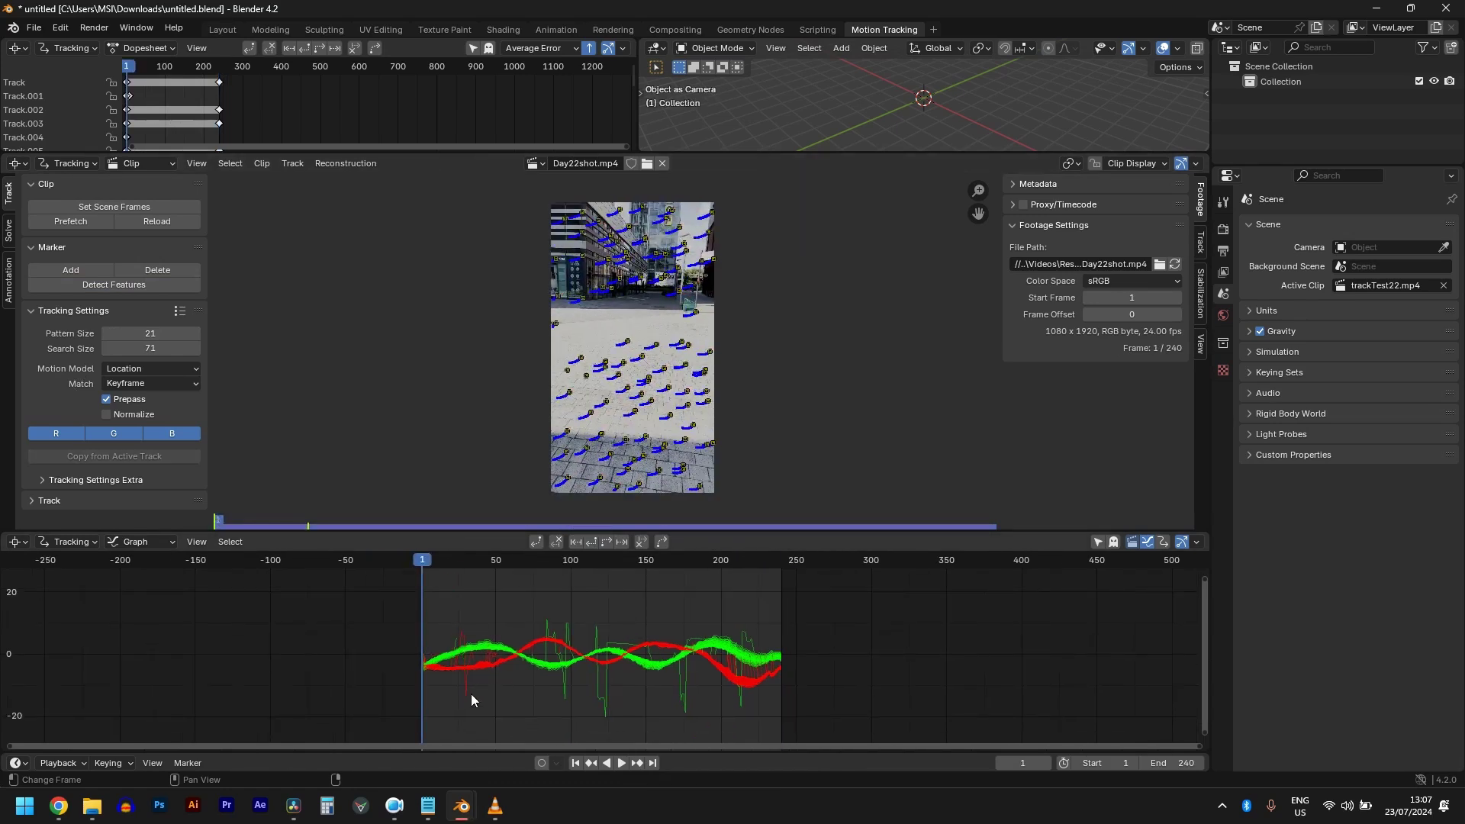
click(469, 693)
key(Delete)
click(561, 697)
key(Delete)
click(455, 634)
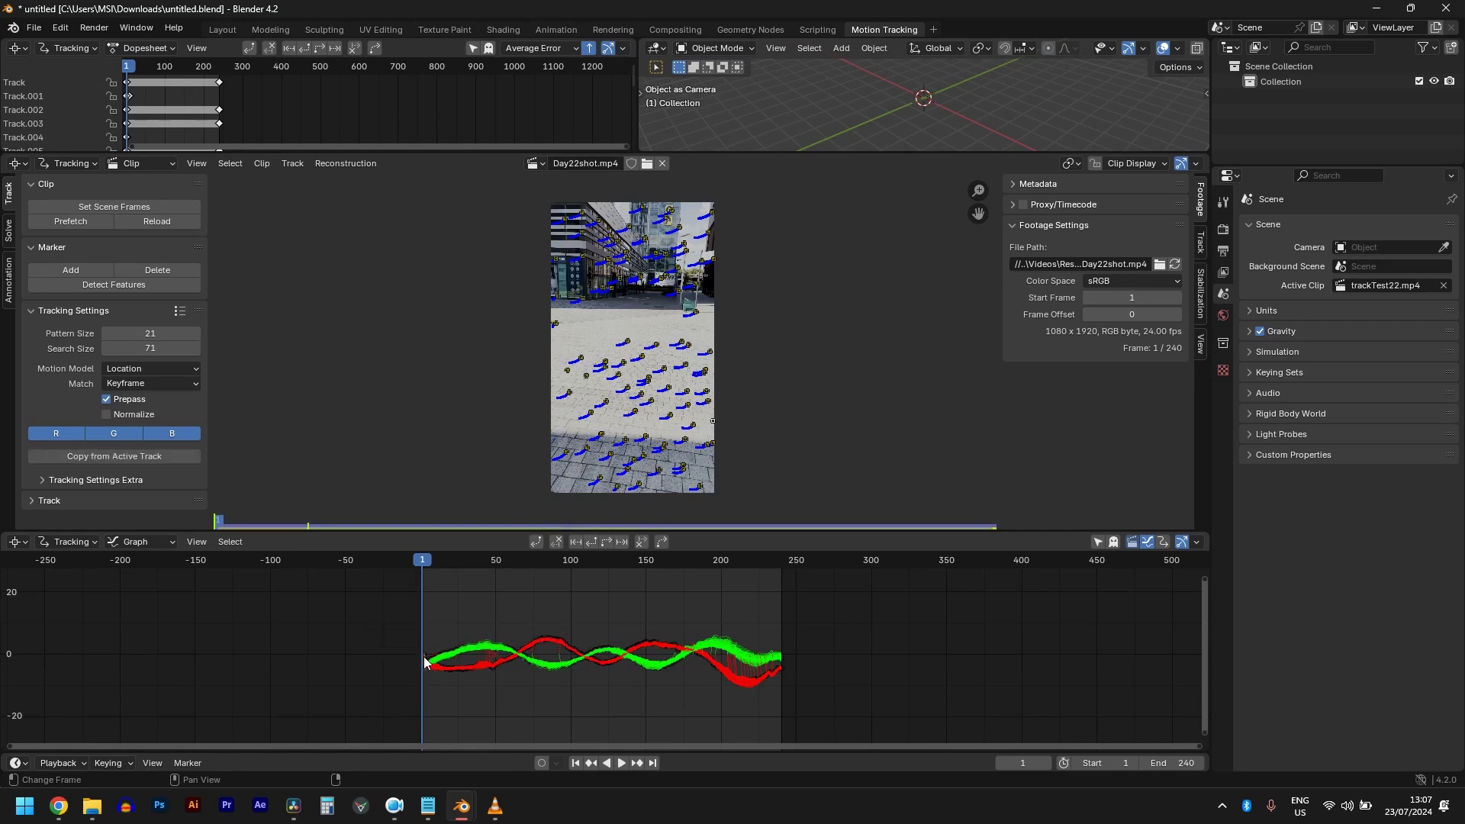
key(Delete)
click(425, 658)
click(524, 665)
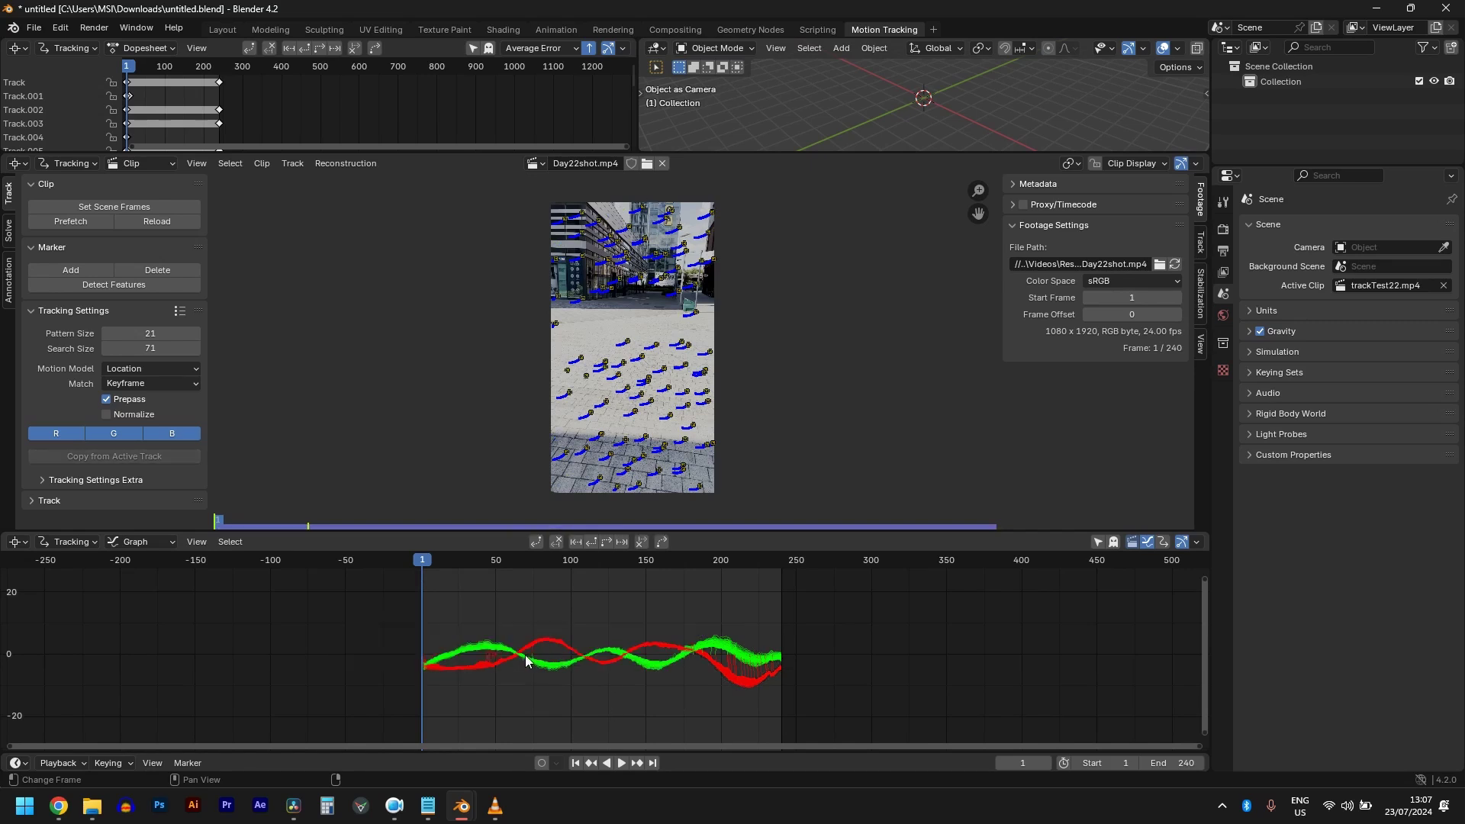
click(533, 657)
Solve the camera motion for the Day22shot.mp4 clip from the remaining tracks
click(8, 229)
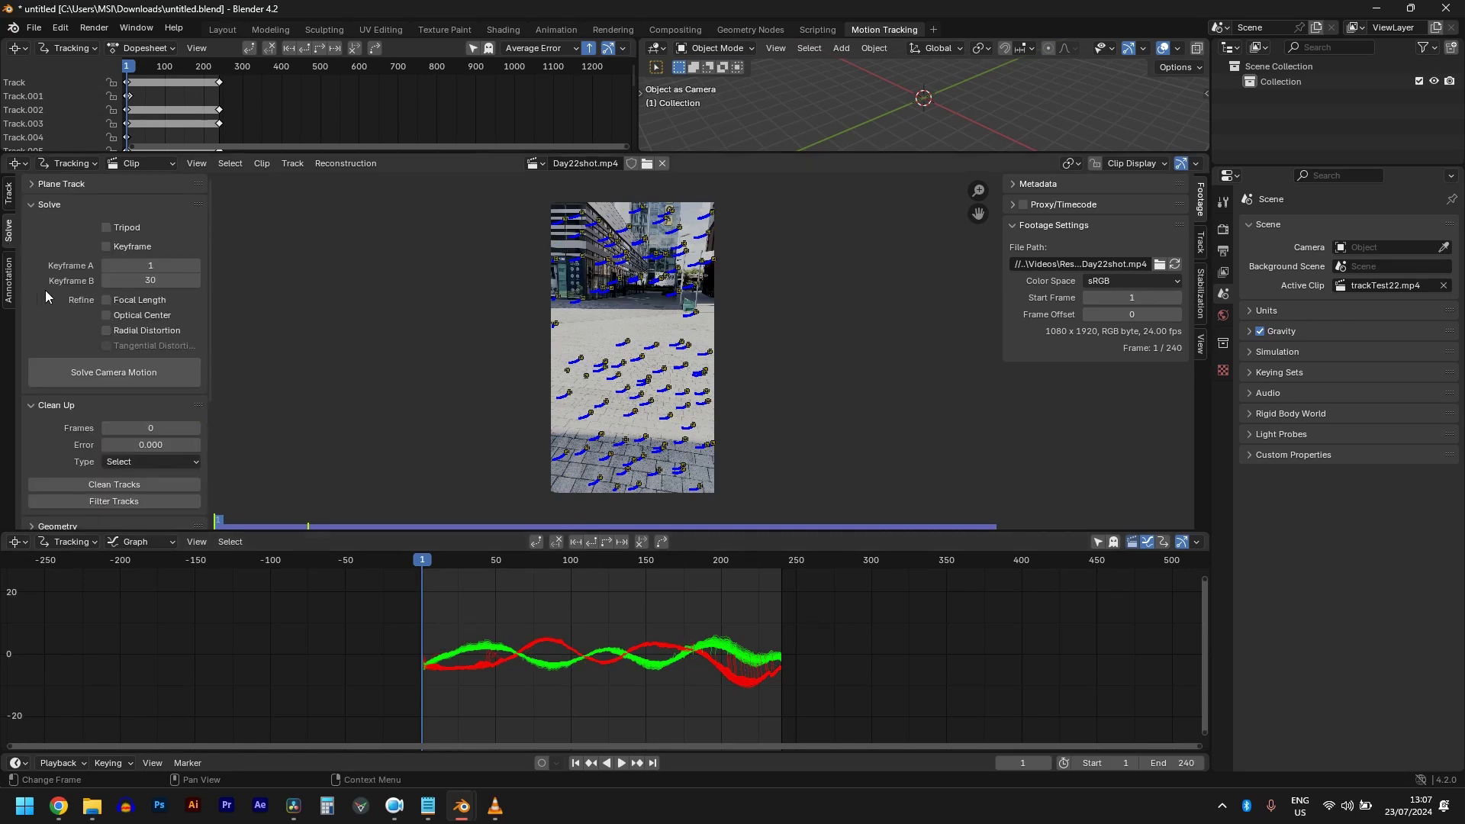
click(85, 372)
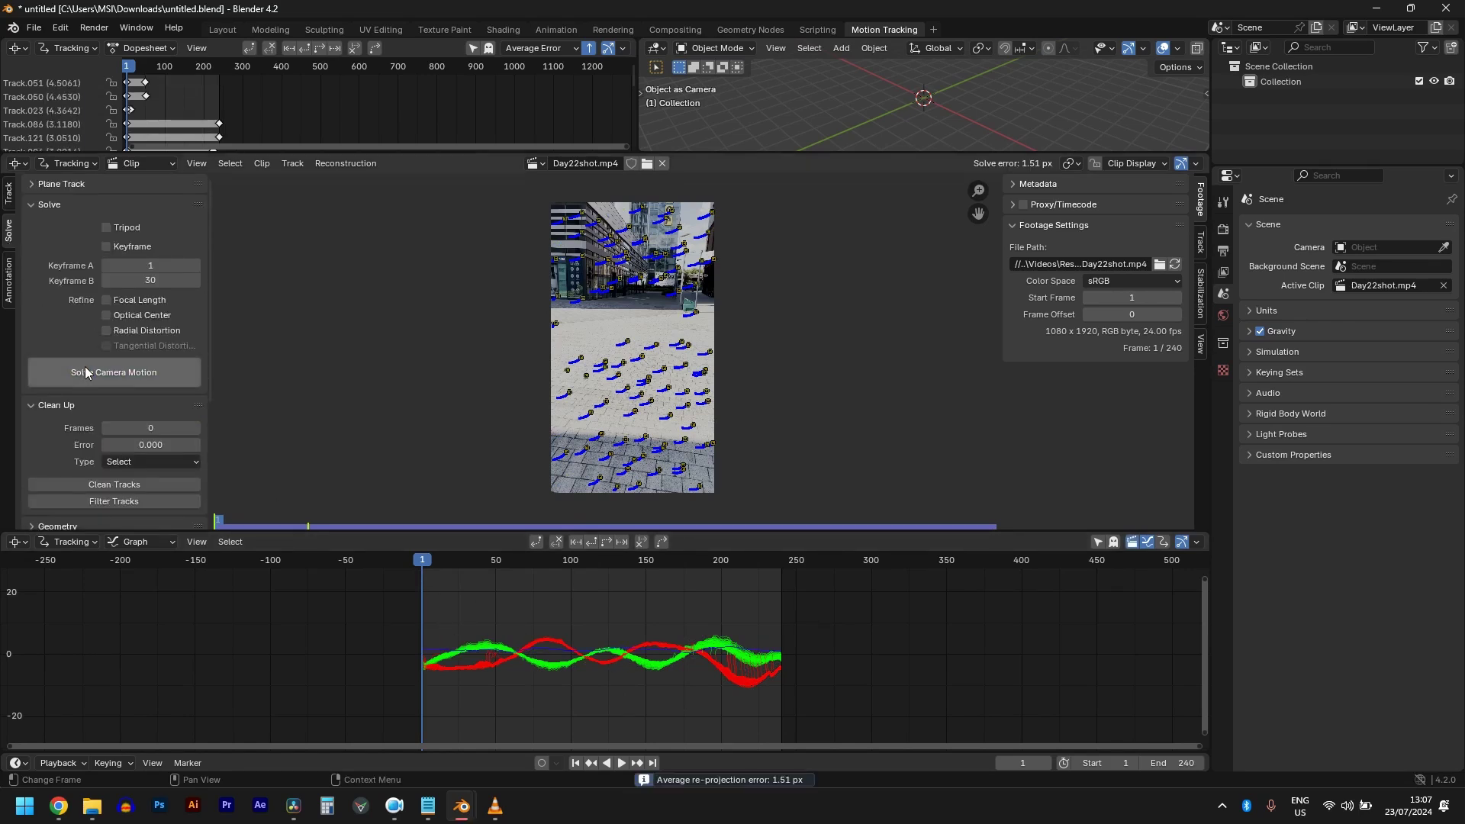
Delete the remaining stray tracks around frames 40 to 50 in the graph and solve the camera motion again
key(Home)
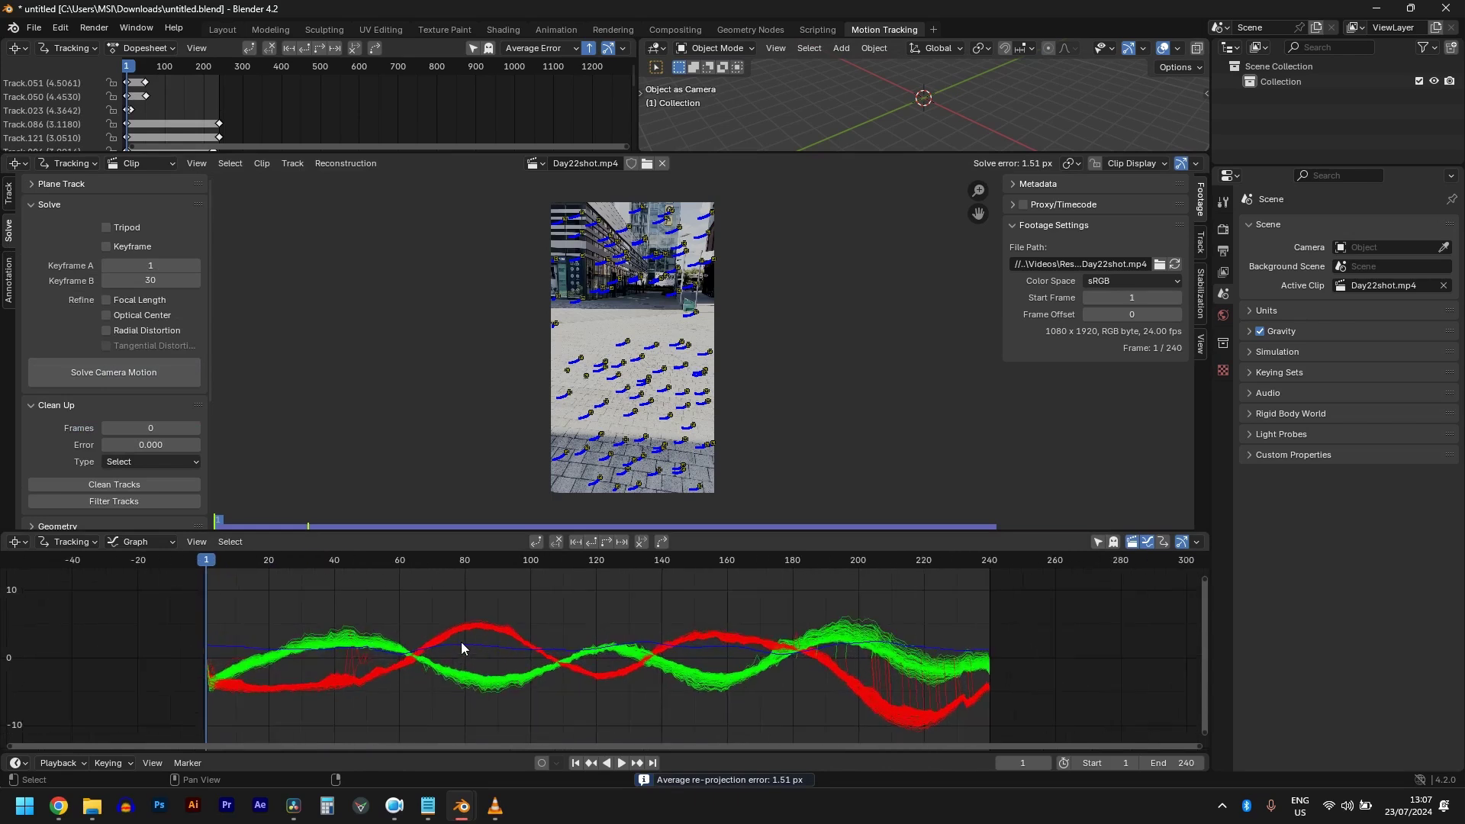
scroll(432, 658, up, 2)
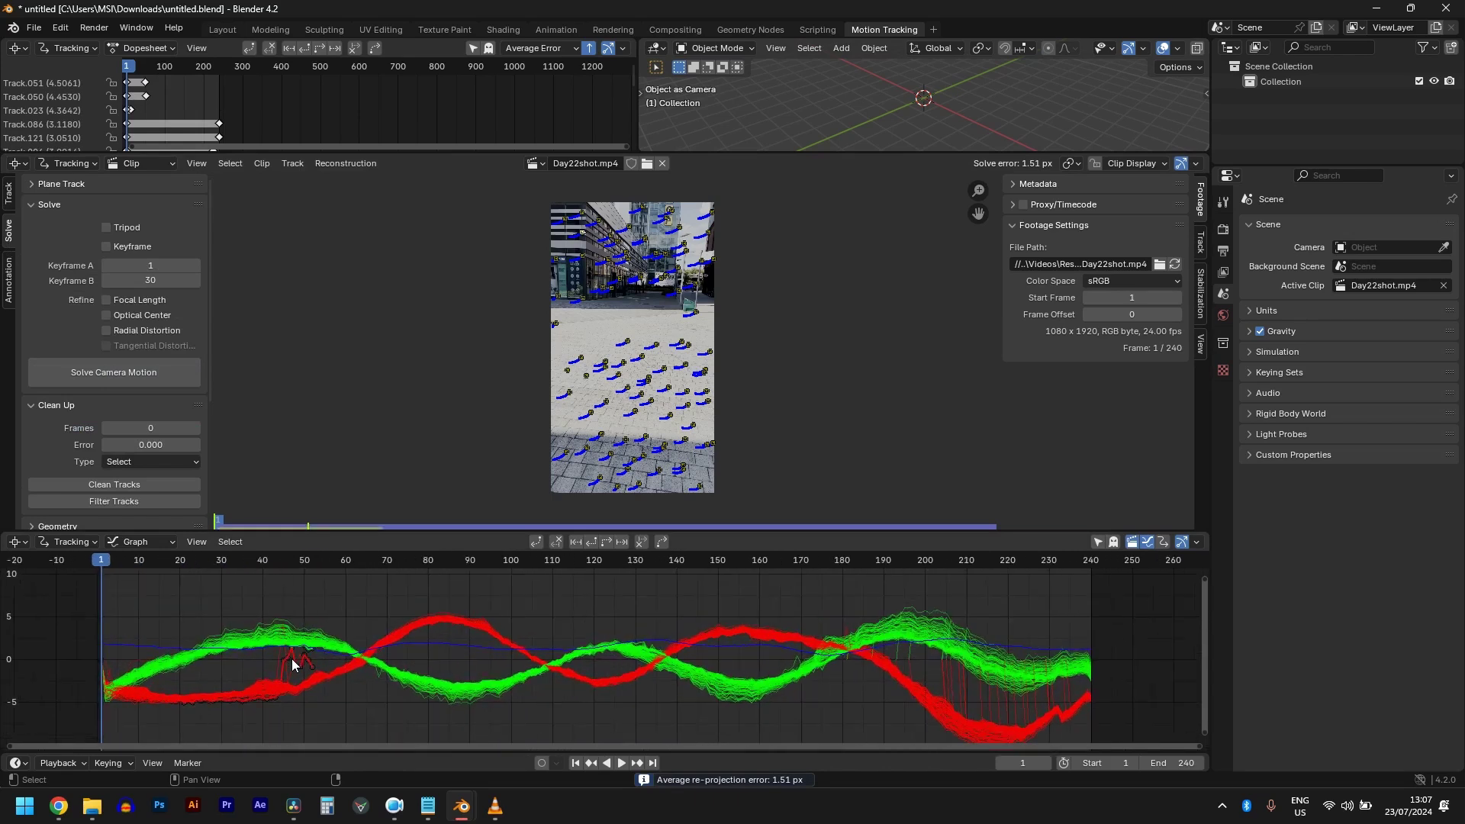
key(Delete)
click(290, 659)
key(x)
click(271, 660)
middle_drag(290, 658, 476, 641)
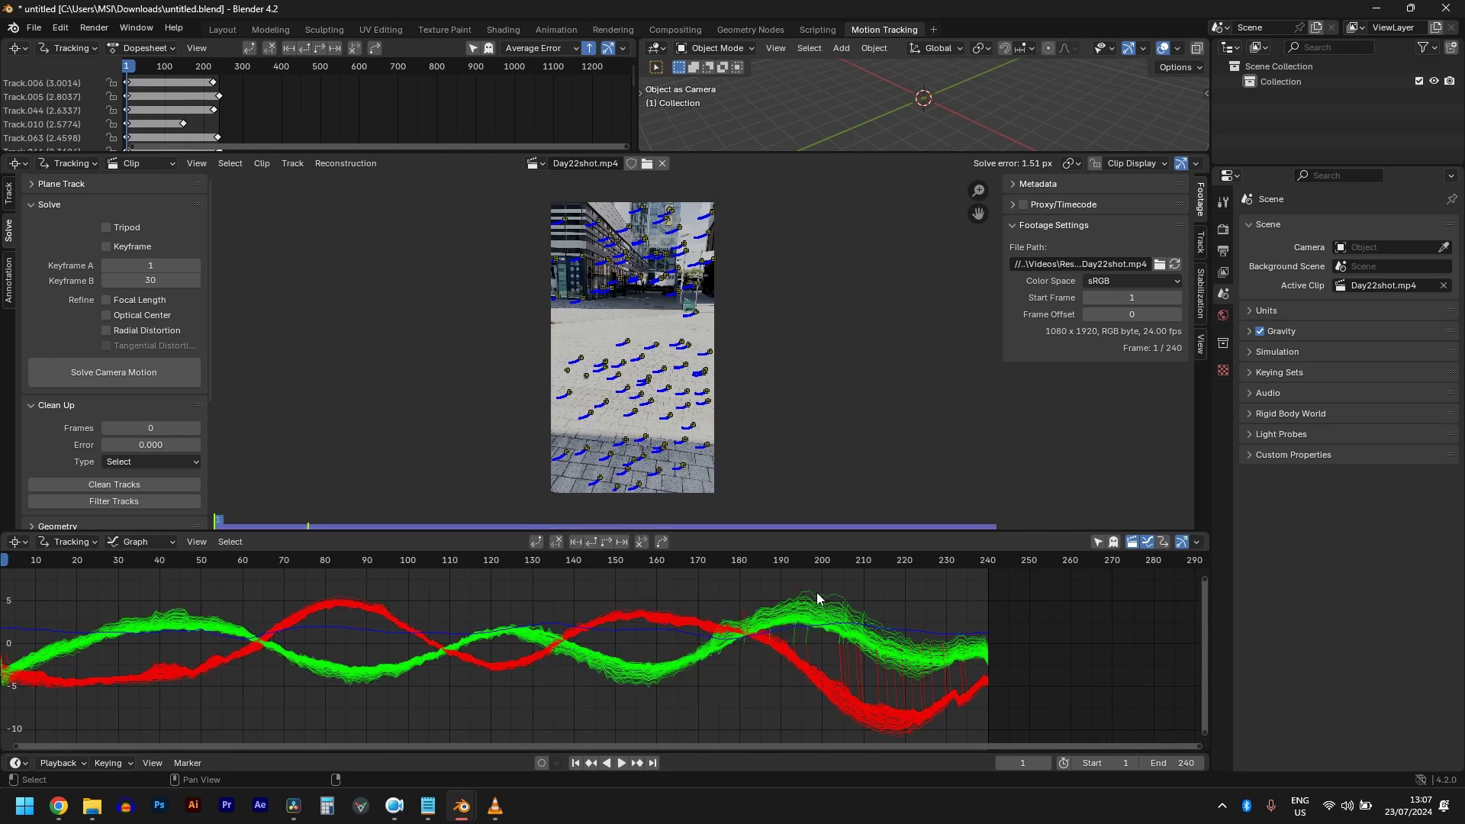
scroll(872, 603, up, 1)
click(155, 372)
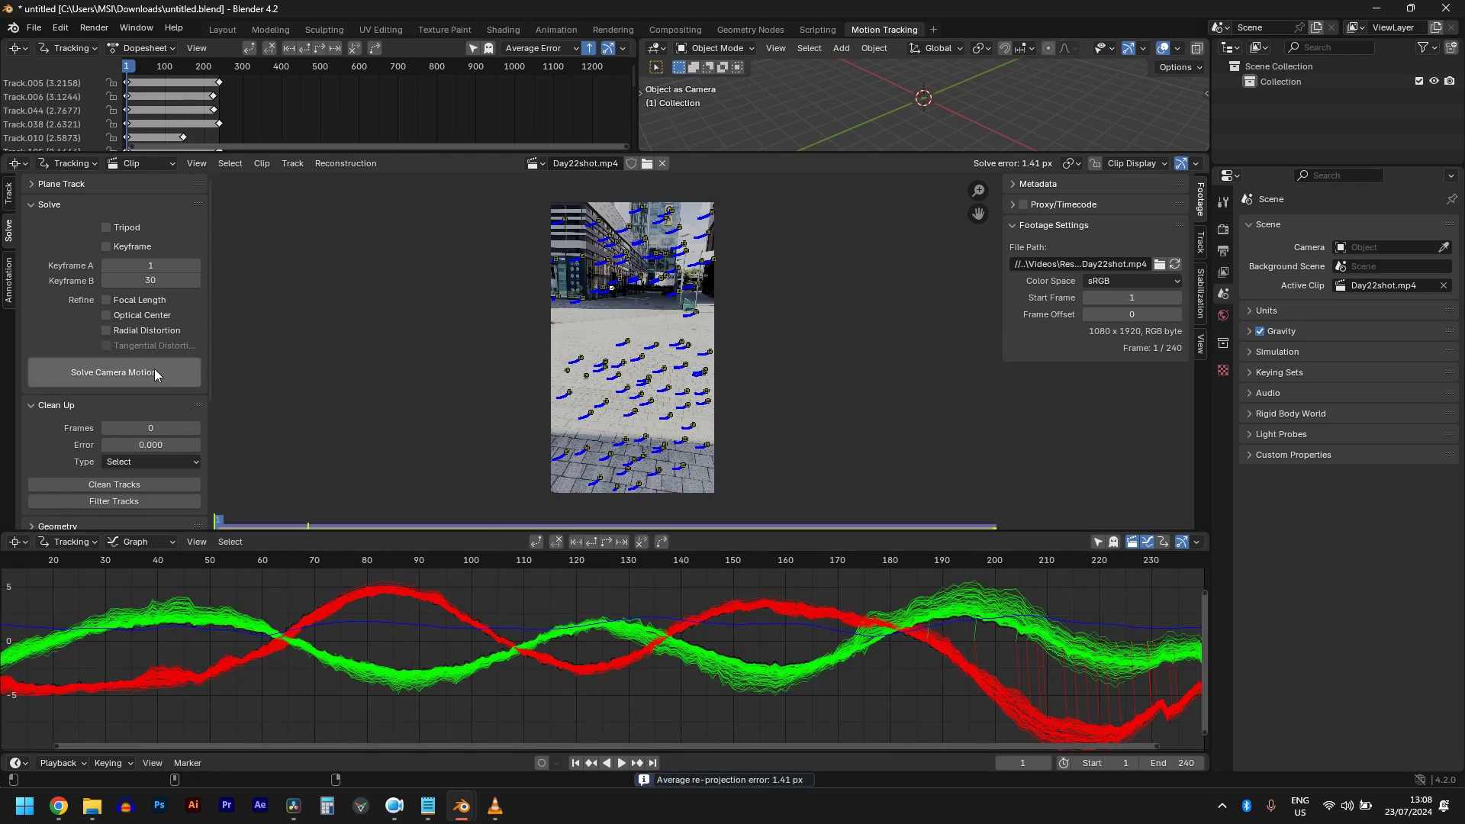
Use Clean Tracks with a reprojection error of 1.5 to select and delete inaccurate tracks, and re-solve the camera motion
click(114, 485)
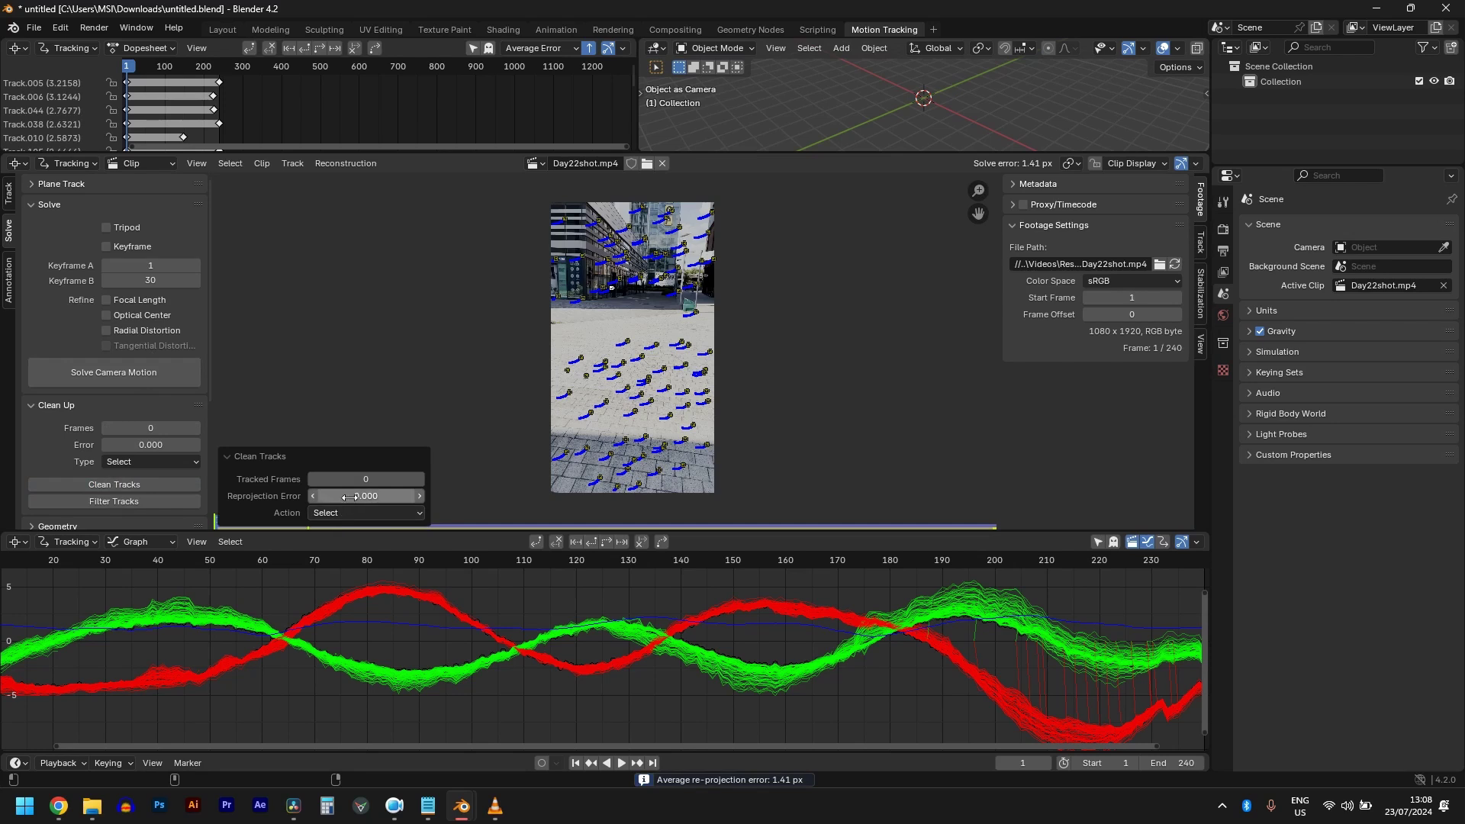
drag(349, 496, 381, 496)
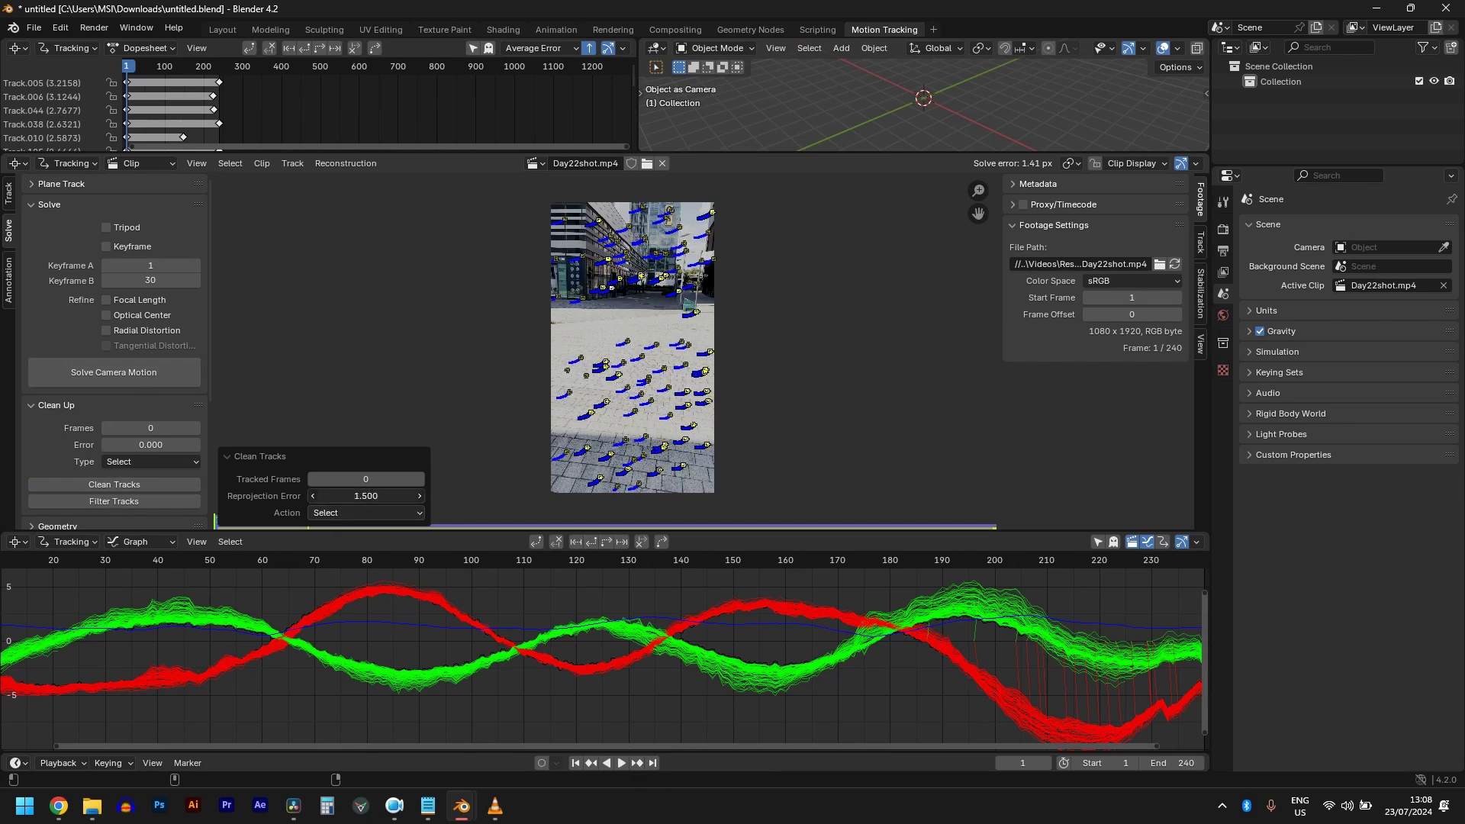
key(x)
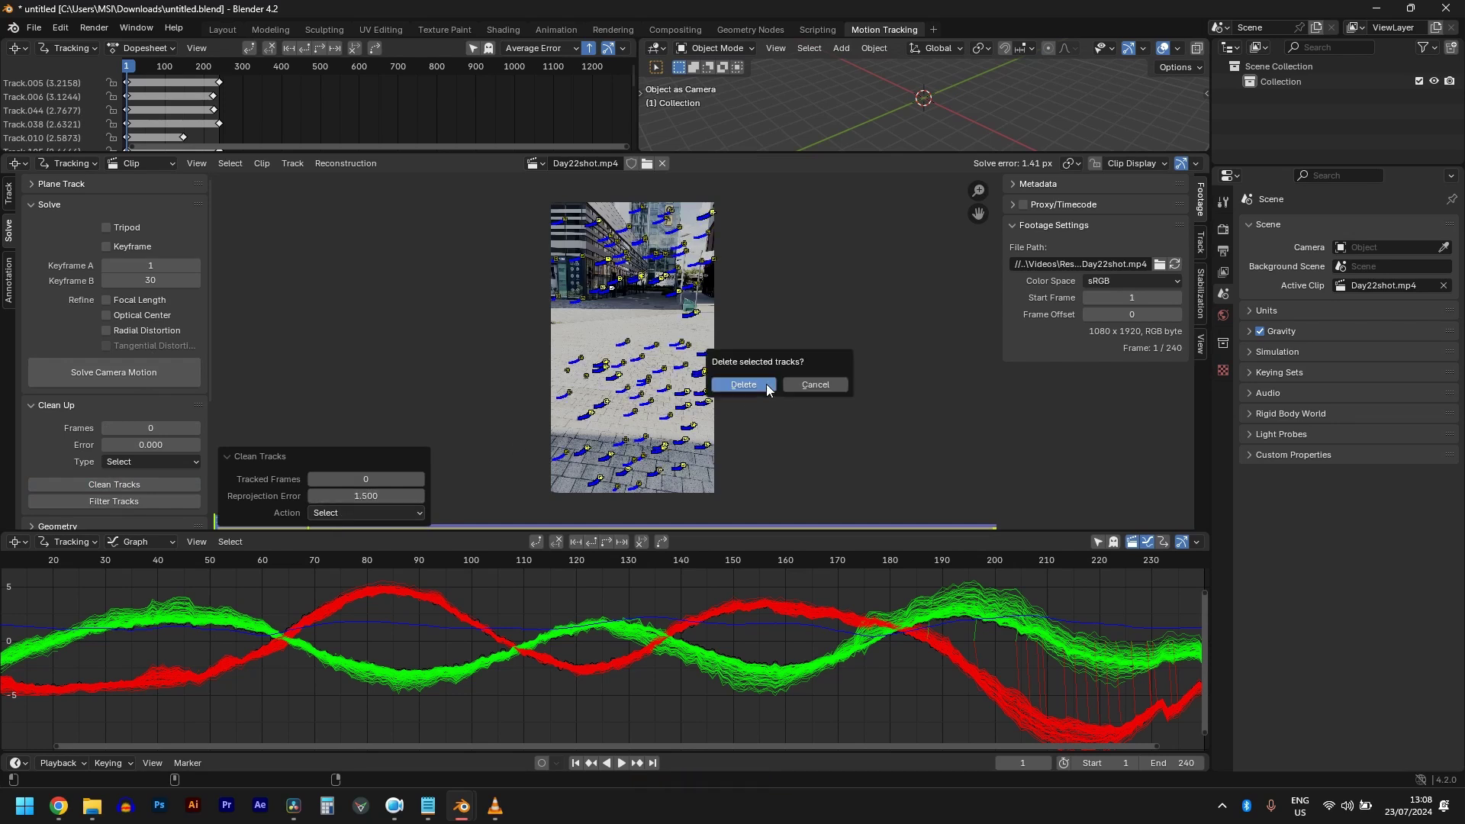
click(766, 386)
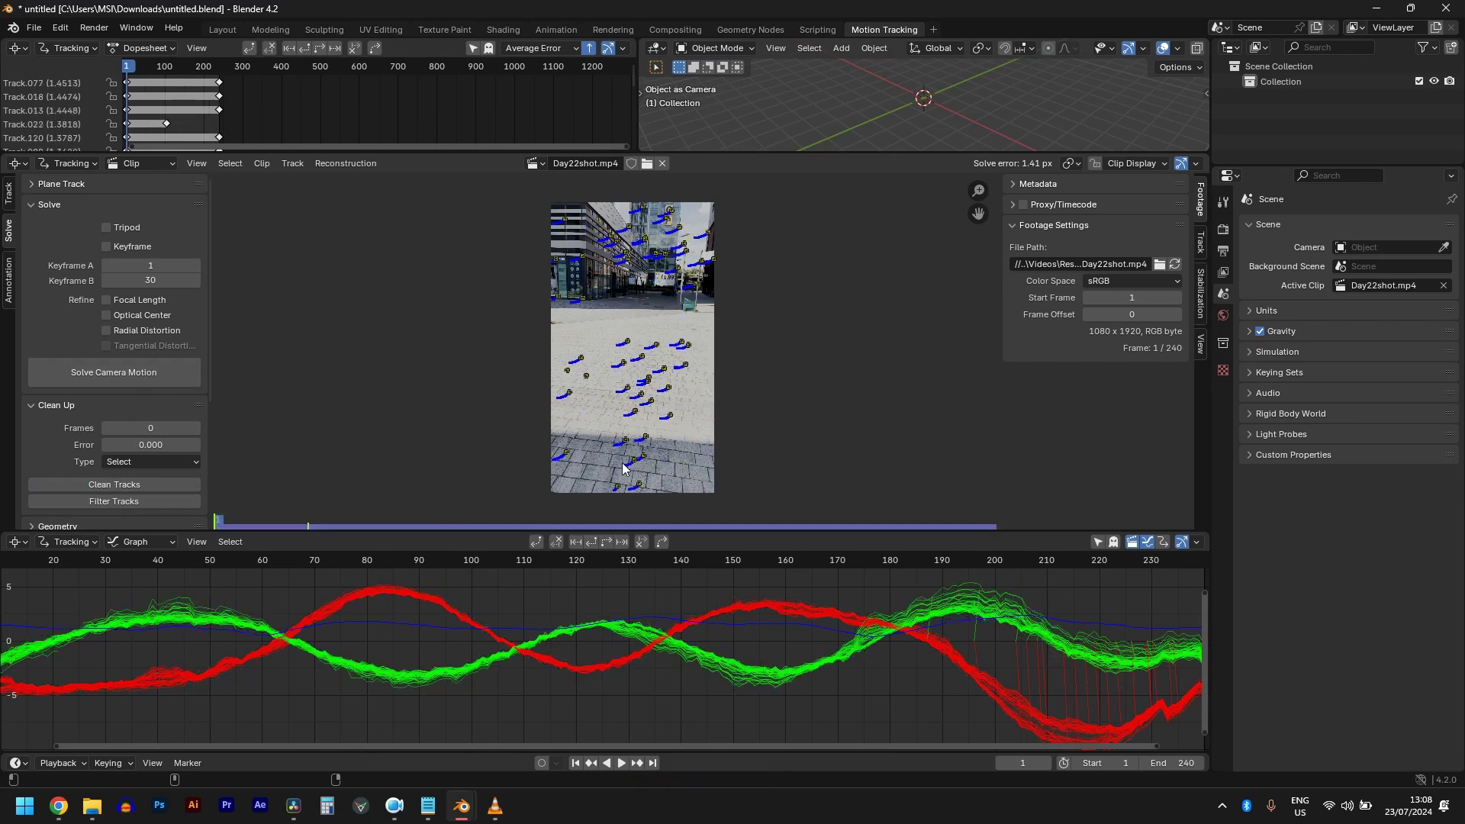
click(126, 372)
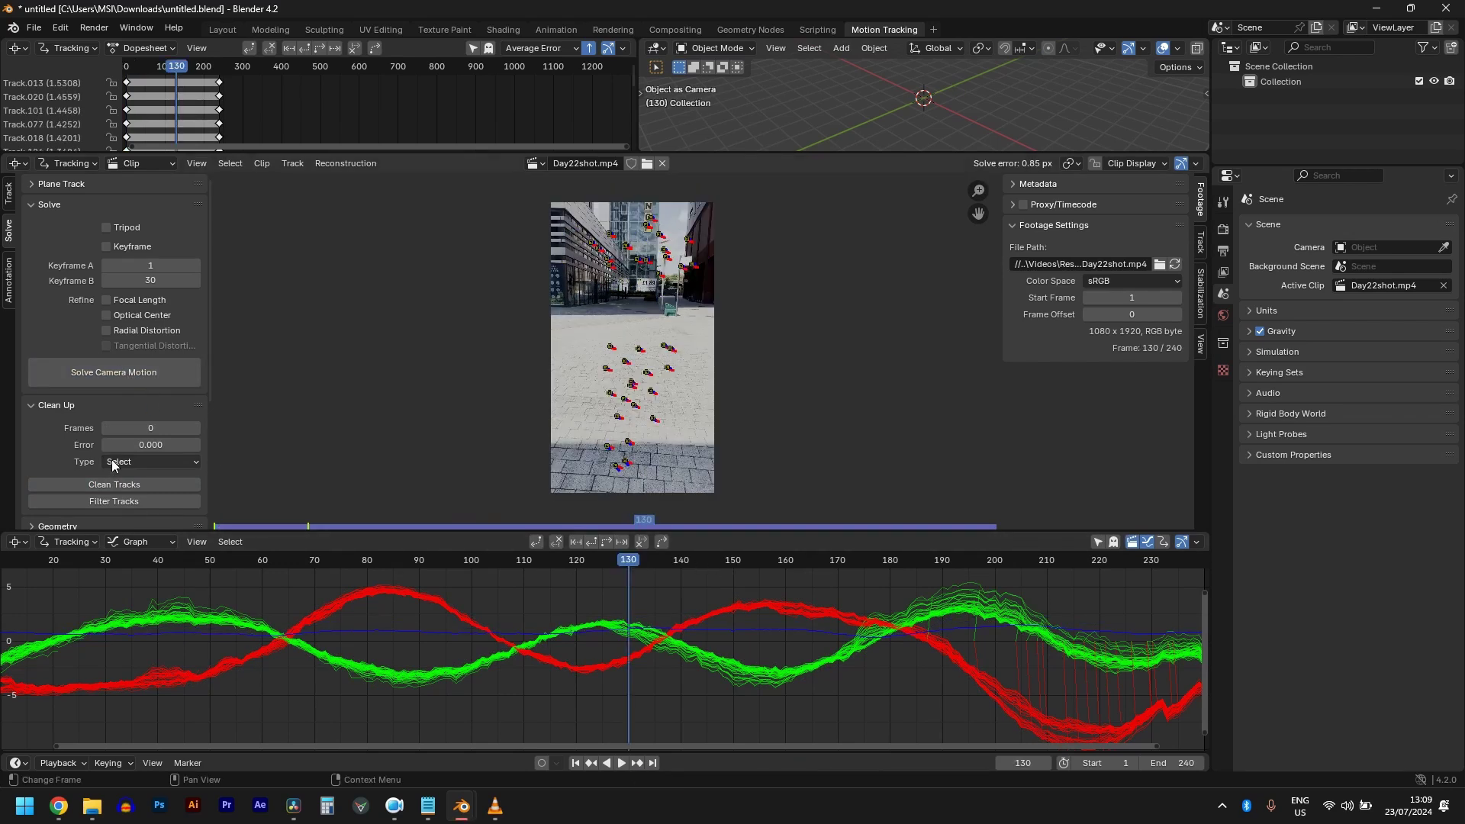
Delete the tracks selected by Clean Tracks at a reprojection error of 1.018 and solve the camera motion once more
click(130, 485)
mouse_move(343, 496)
mouse_down()
mouse_move(389, 496)
mouse_move(320, 495)
mouse_up()
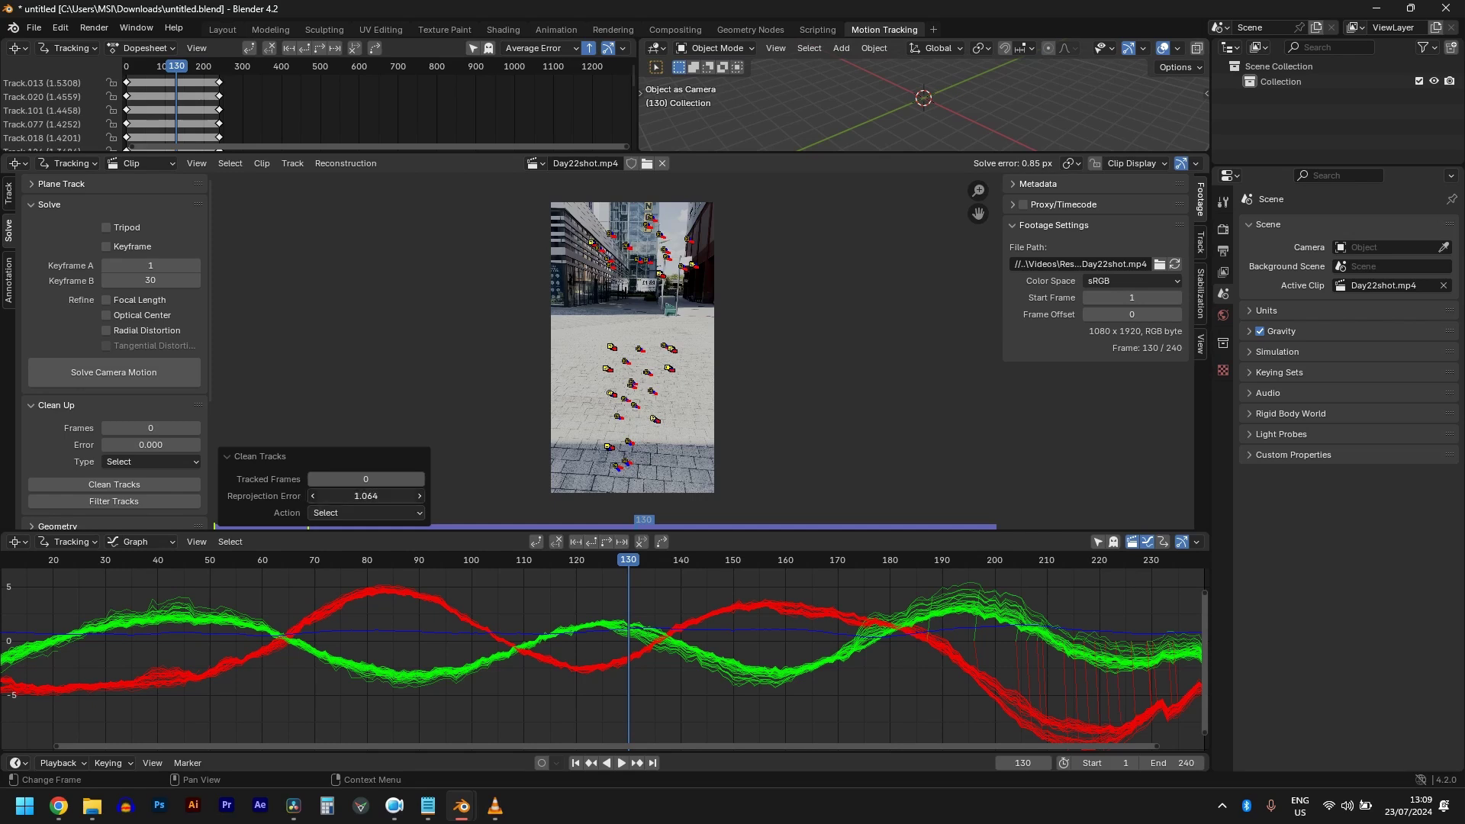
key(Delete)
click(716, 369)
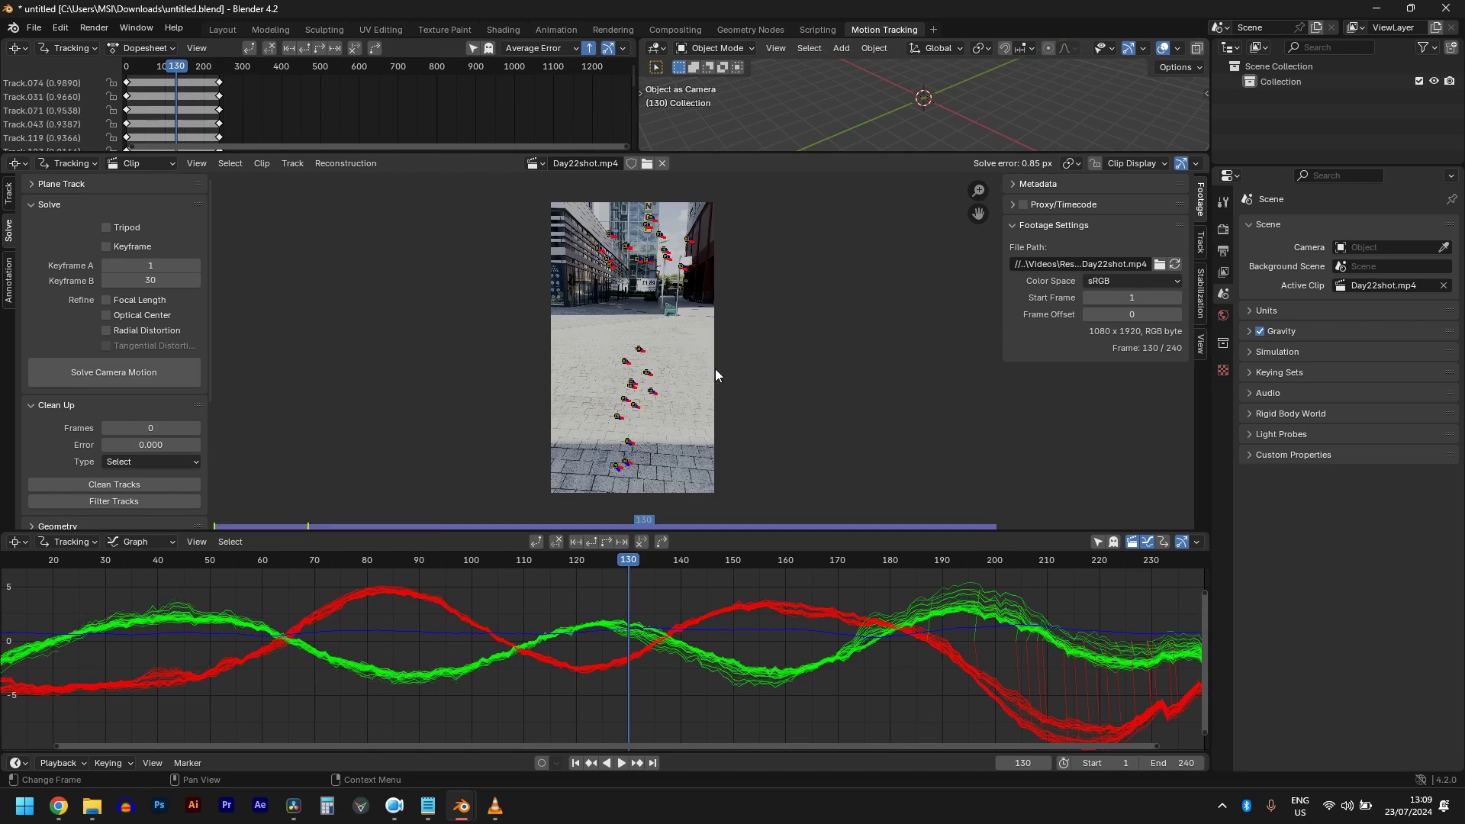
click(111, 379)
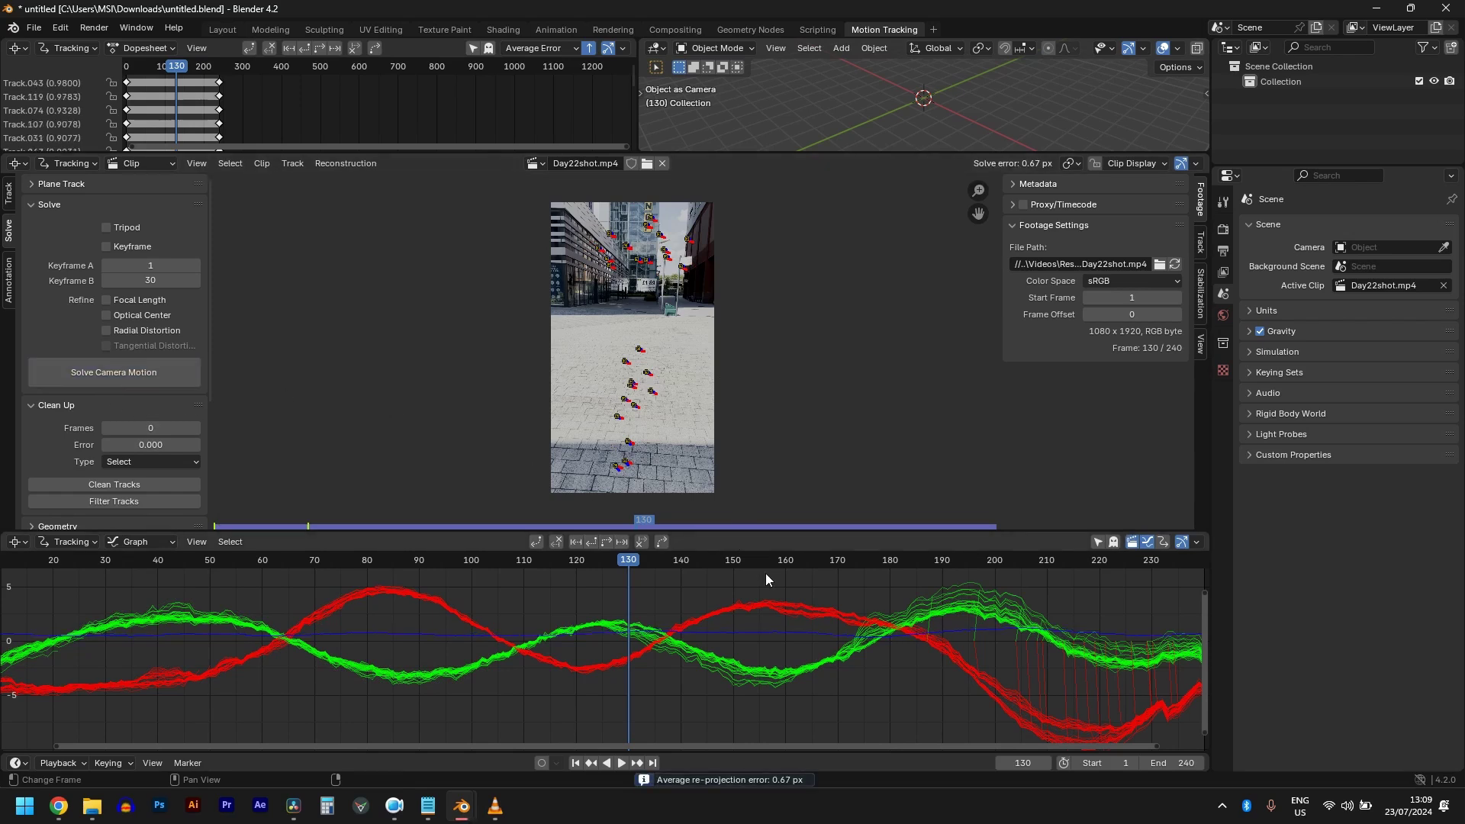
Select the inaccurate tracks with Clean Tracks at a reprojection error of 0.798 and delete them
drag(766, 574, 1052, 594)
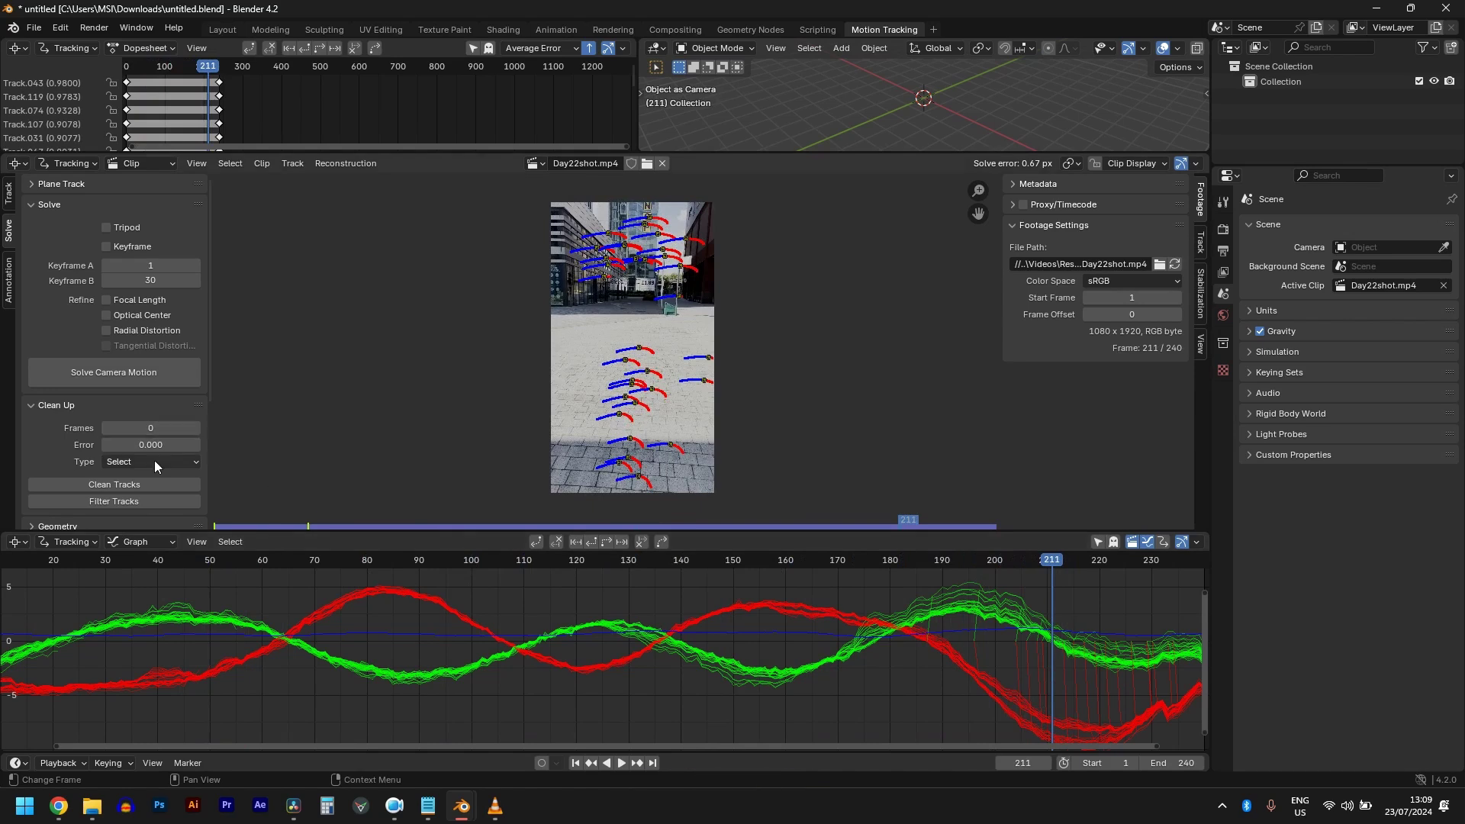
click(114, 484)
drag(317, 497, 415, 496)
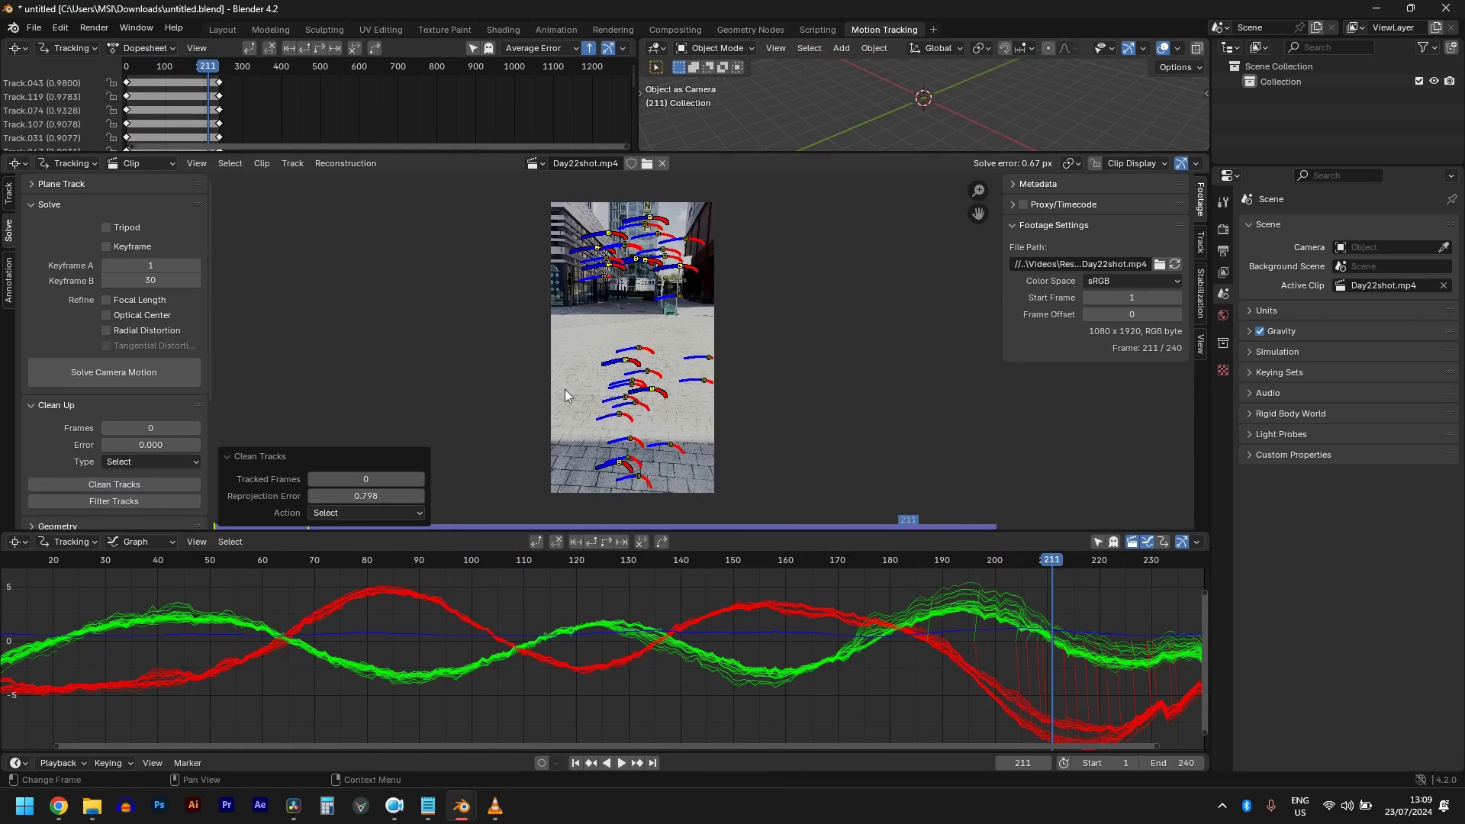
scroll(614, 381, up, 2)
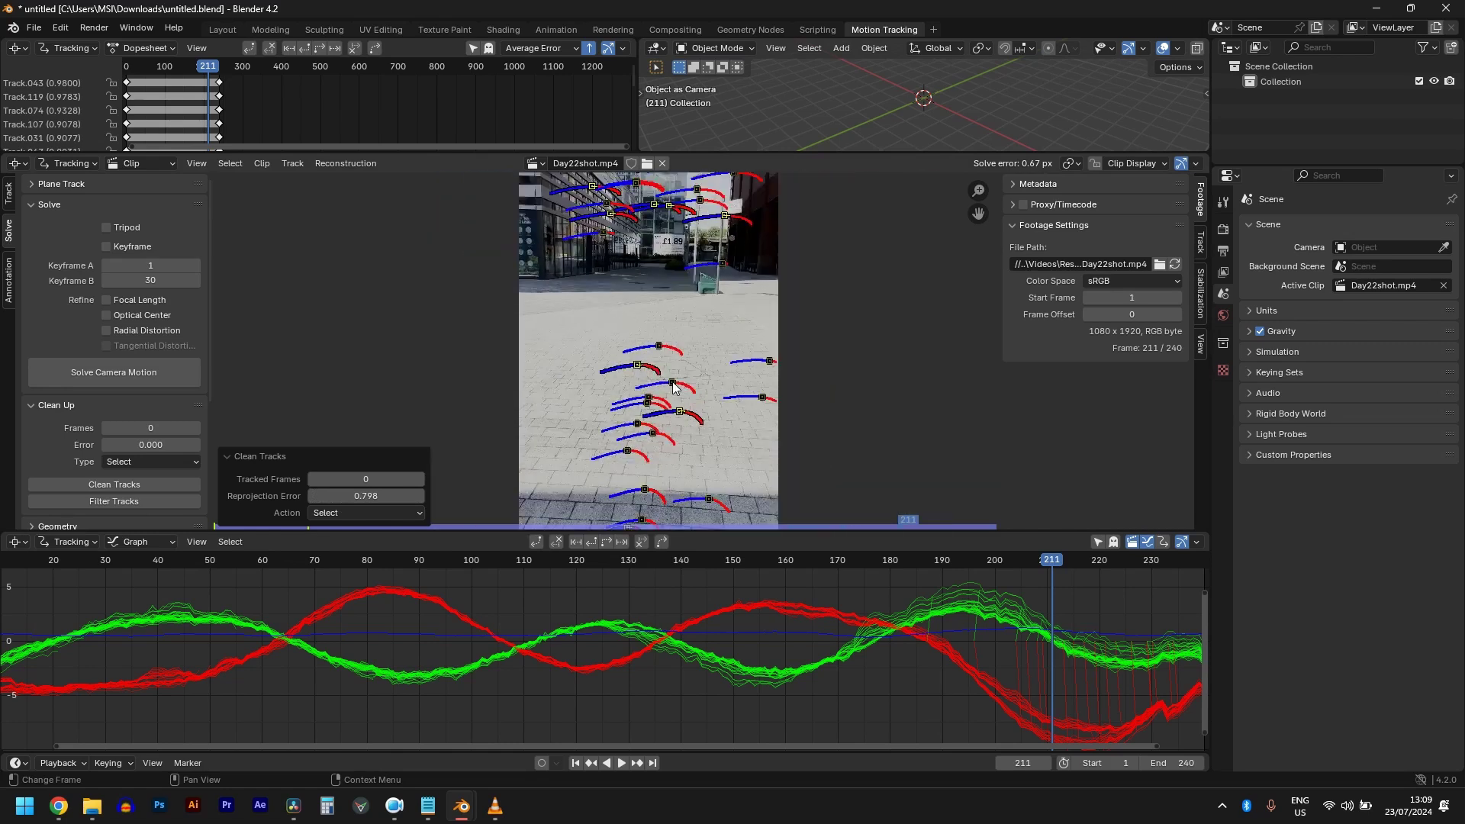
scroll(610, 371, down, 2)
scroll(610, 372, up, 1)
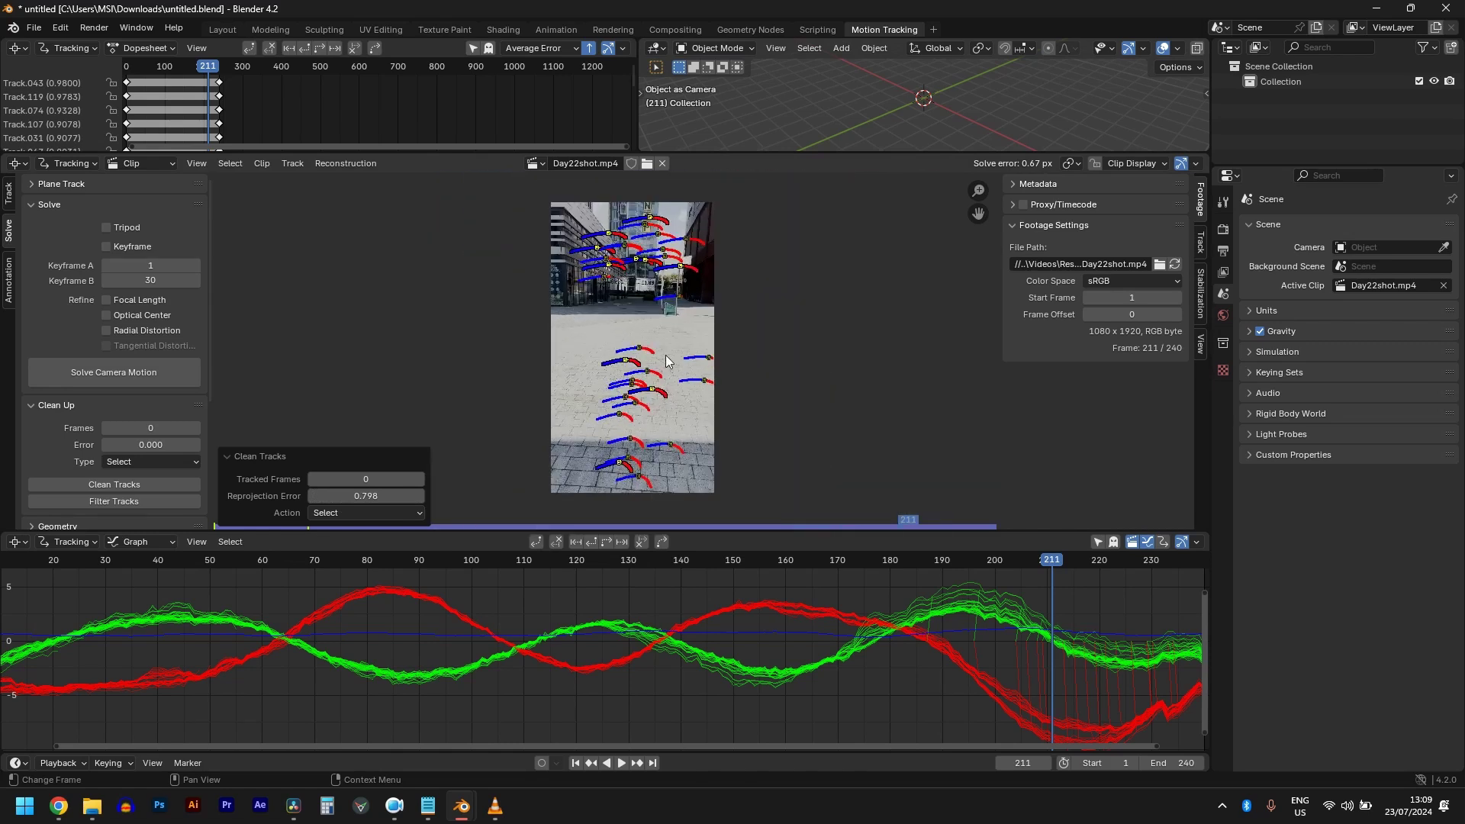
key(x)
click(665, 354)
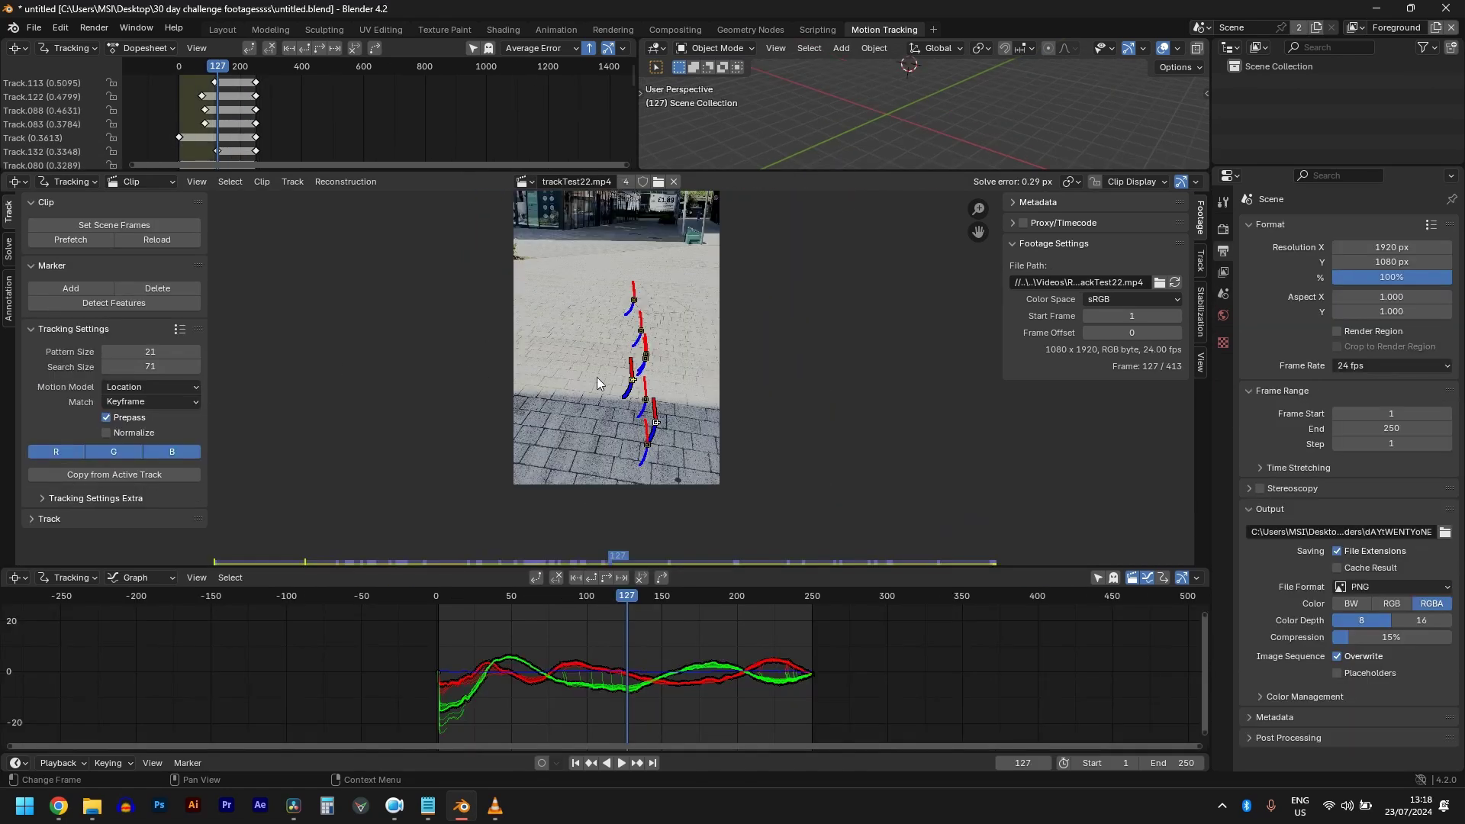
scroll(596, 376, up, 2)
scroll(938, 304, down, 3)
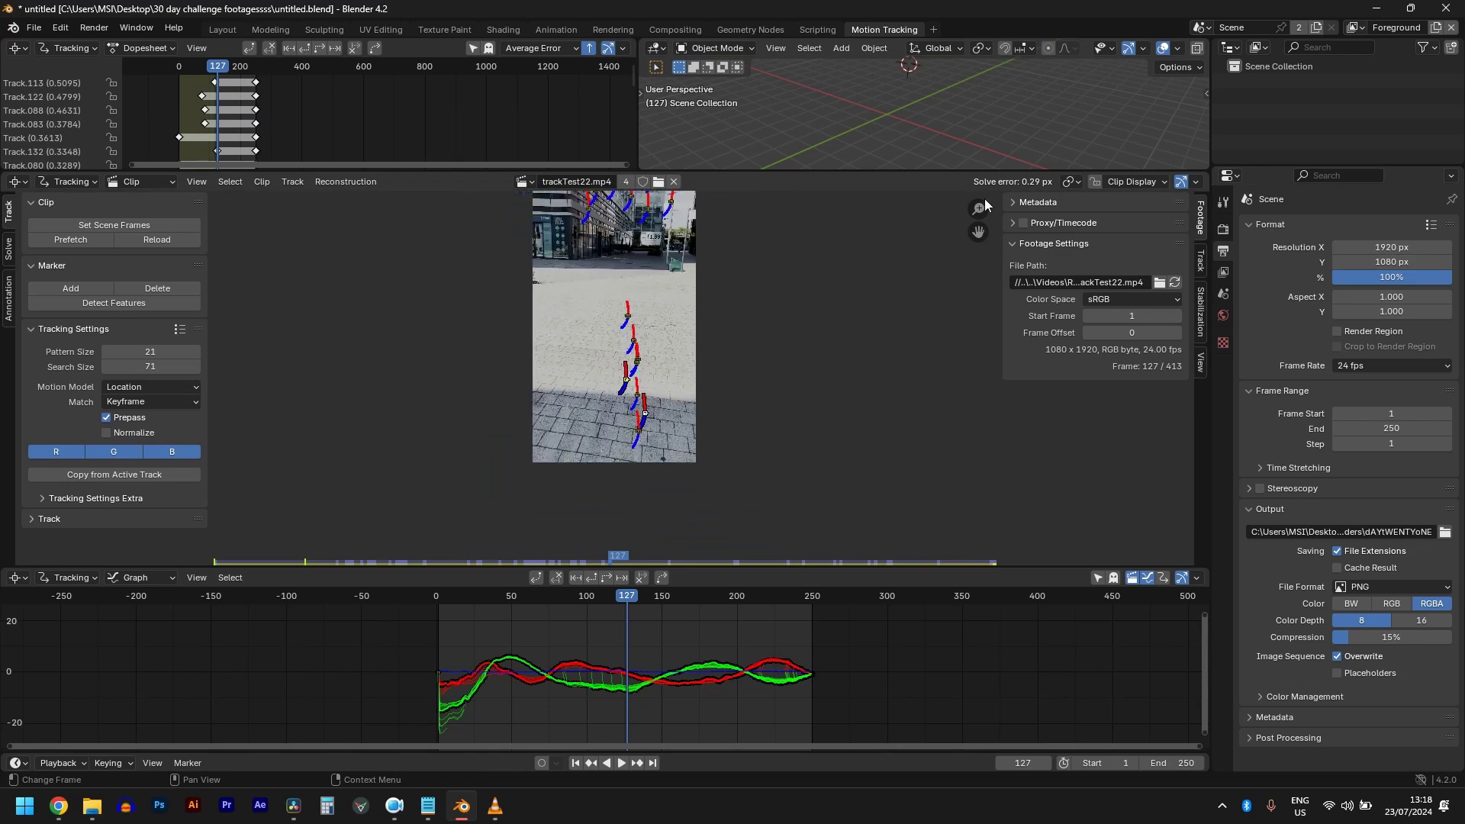
Set the output resolution to 1080 px wide by 1920 px high to match the vertical footage
click(1406, 251)
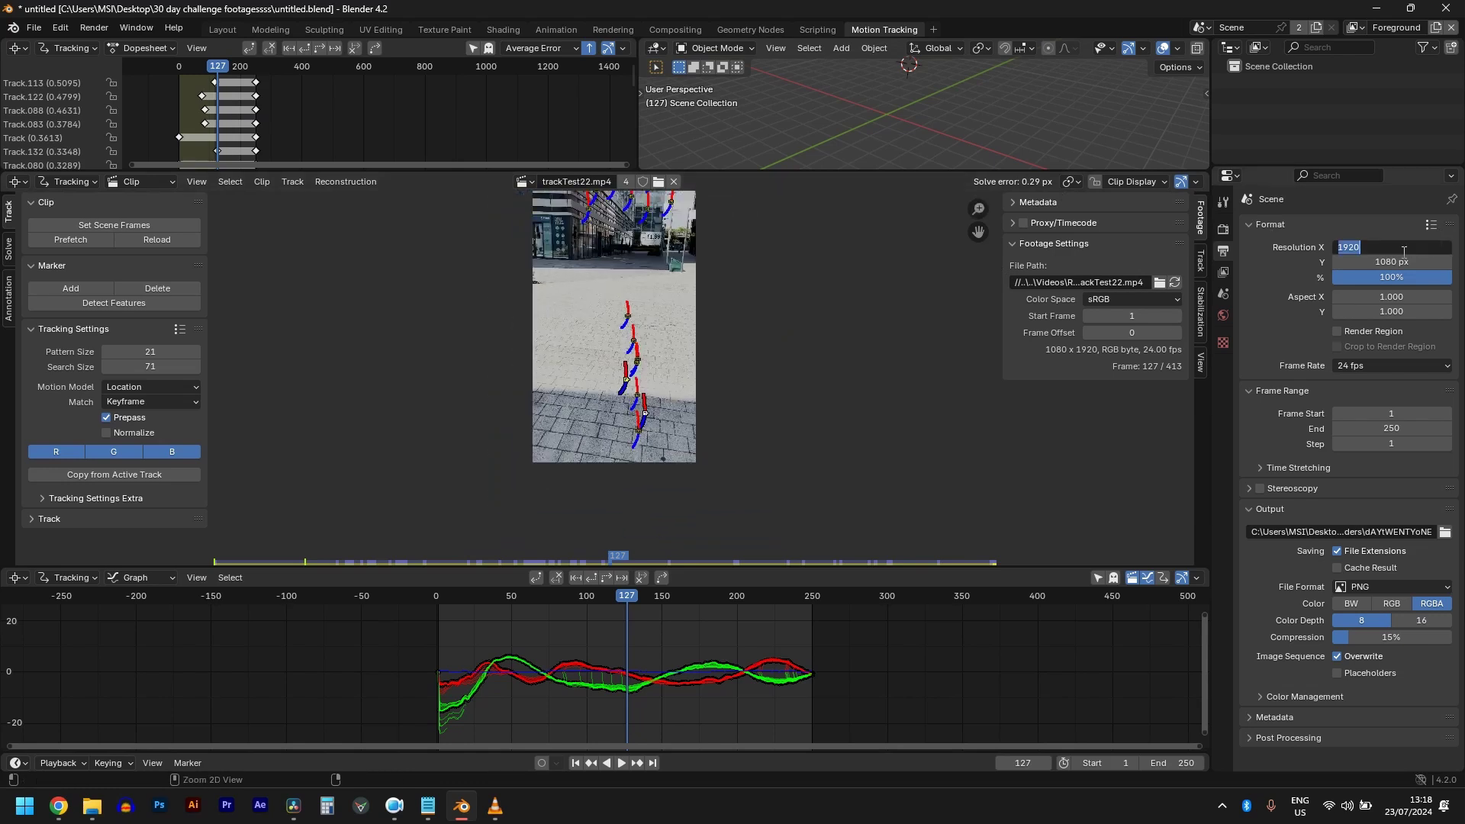
text(1080)
click(1406, 262)
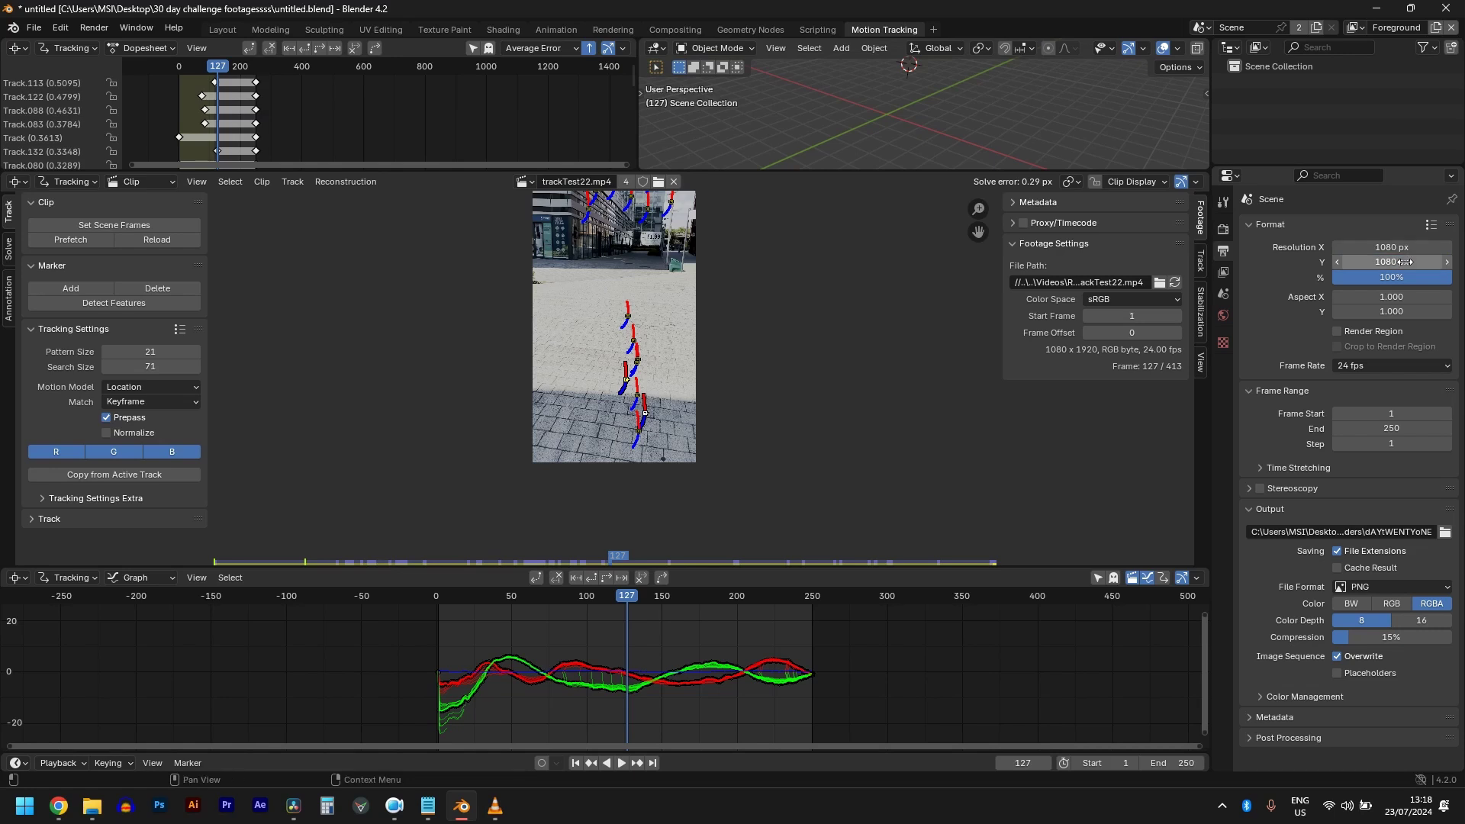
text(1920)
key(Return)
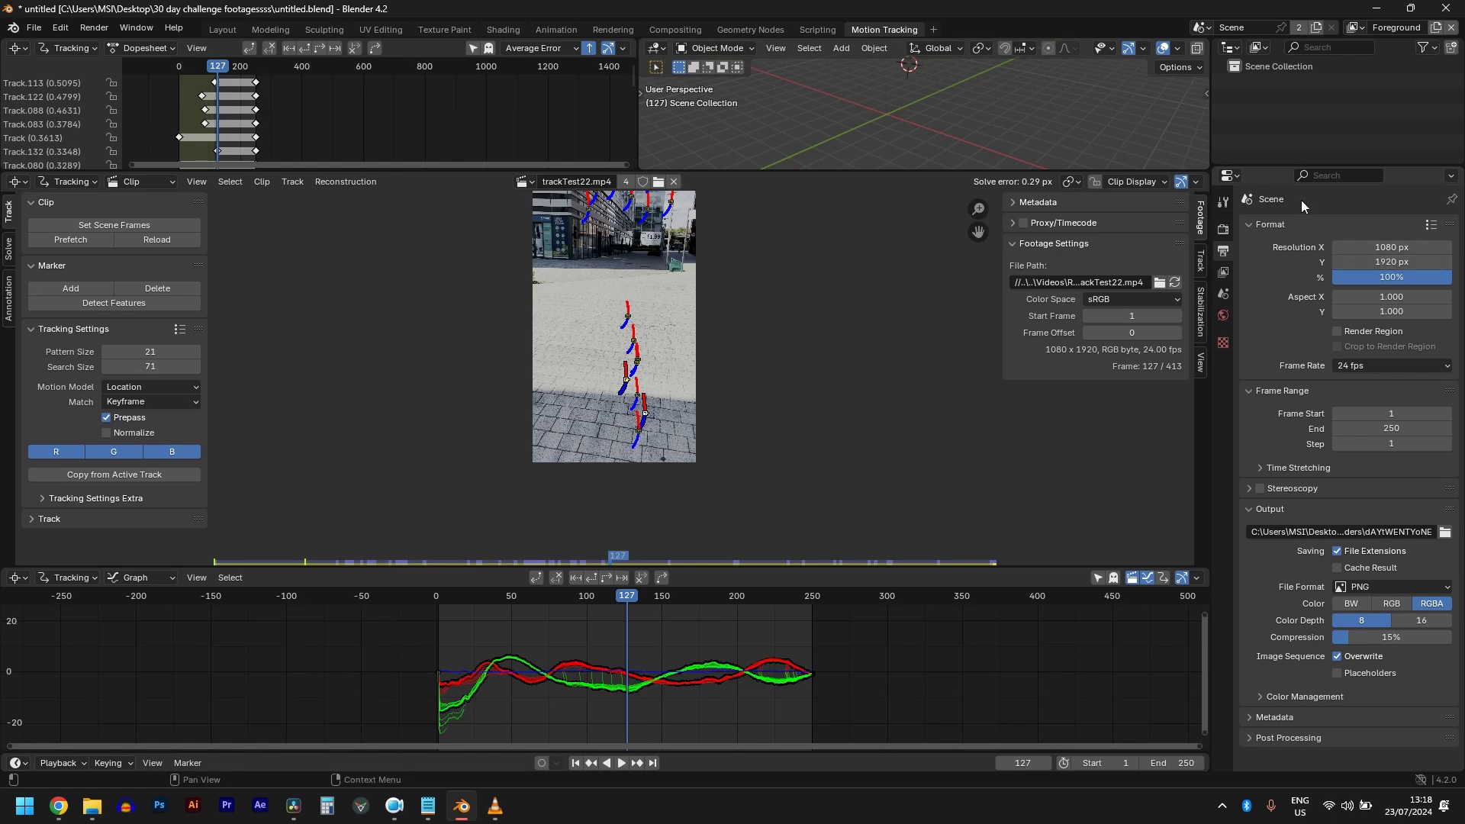
Set up the tracking scene from the solved trackTest22.mp4 clip
click(9, 249)
scroll(49, 460, down, 10)
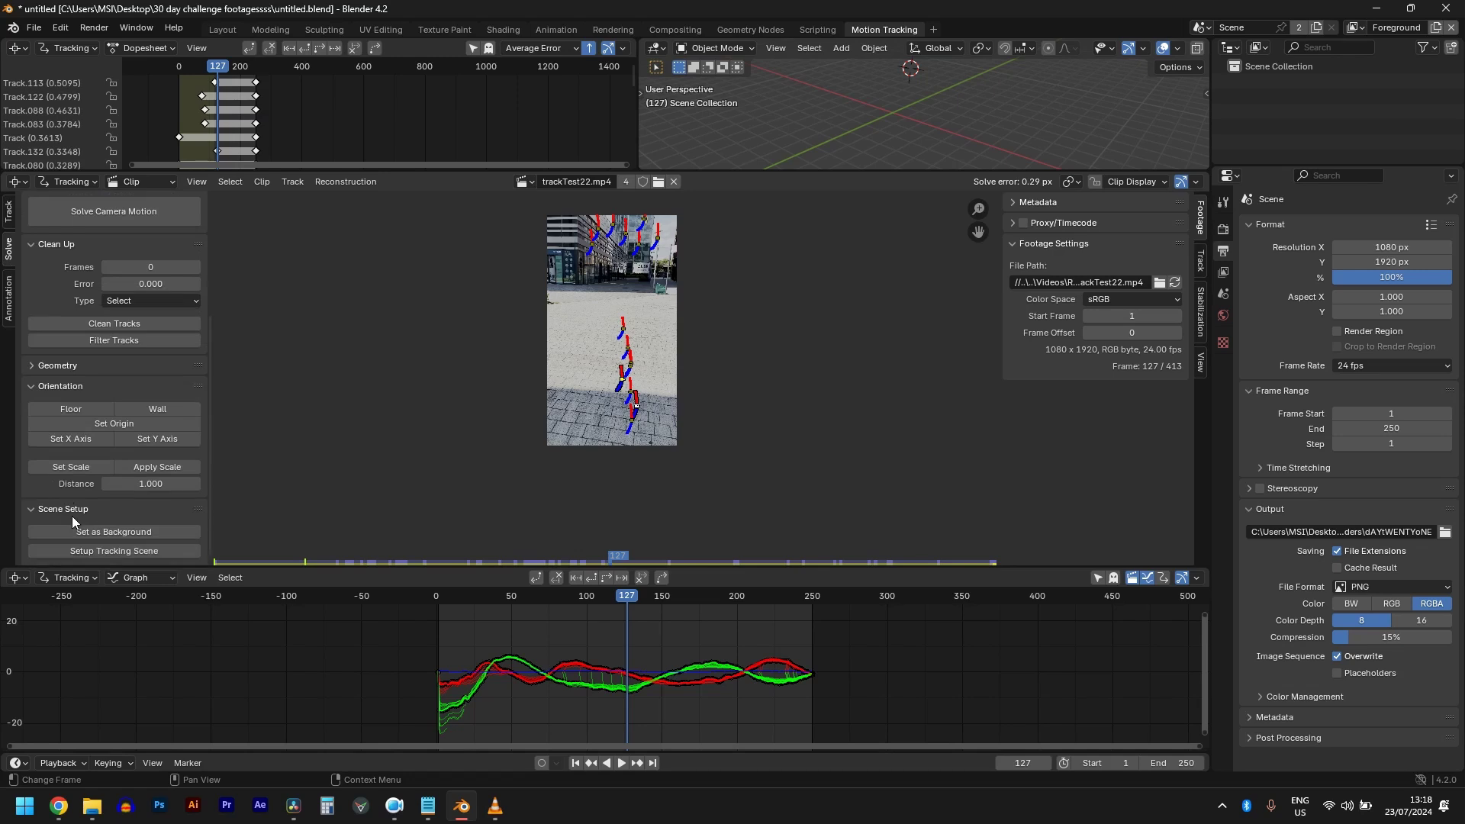
click(79, 549)
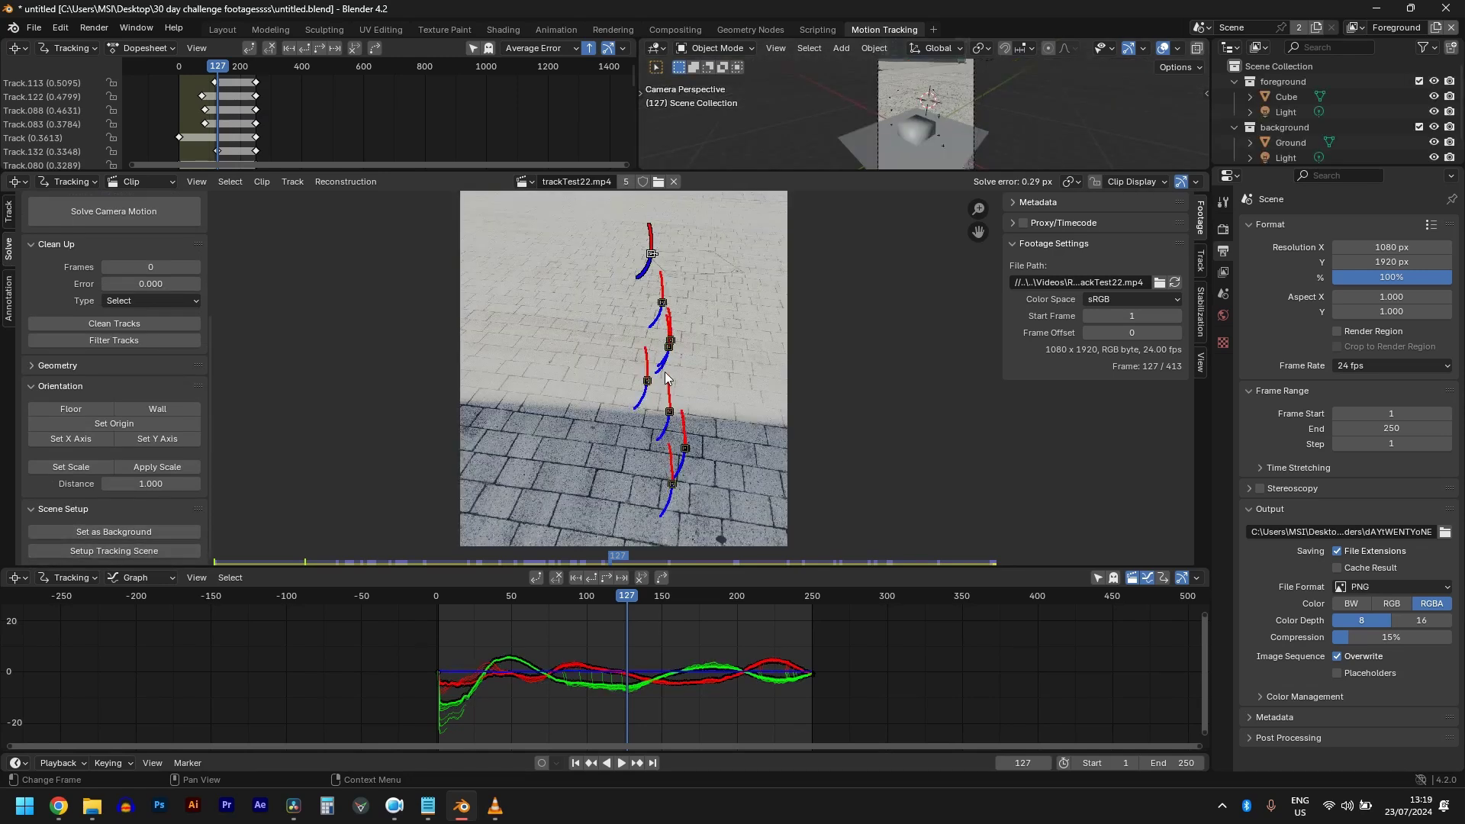
Select three tracks on the pavement and define them as the floor plane
click(662, 301)
shift+click(648, 379)
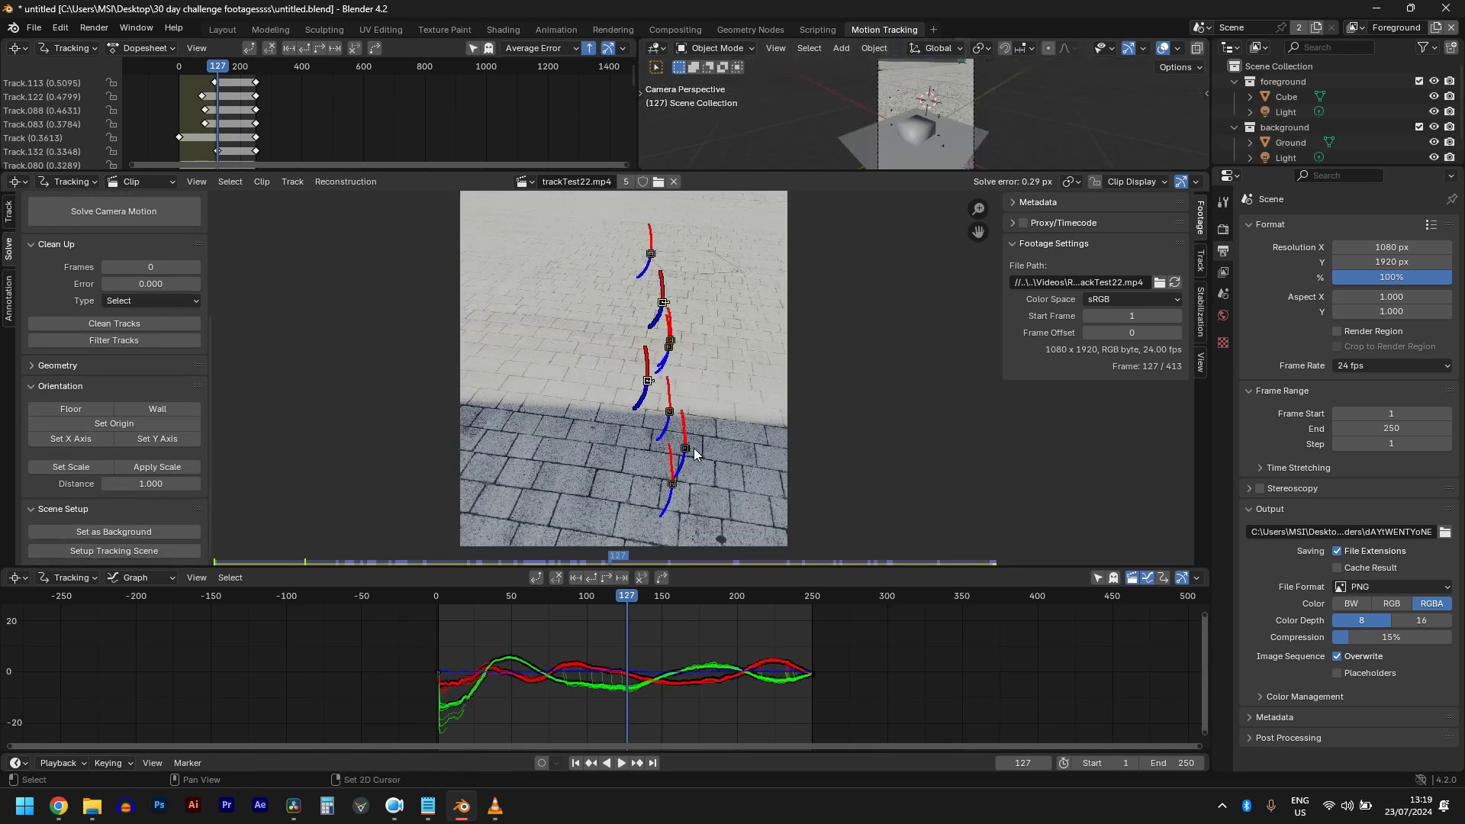
shift+click(685, 449)
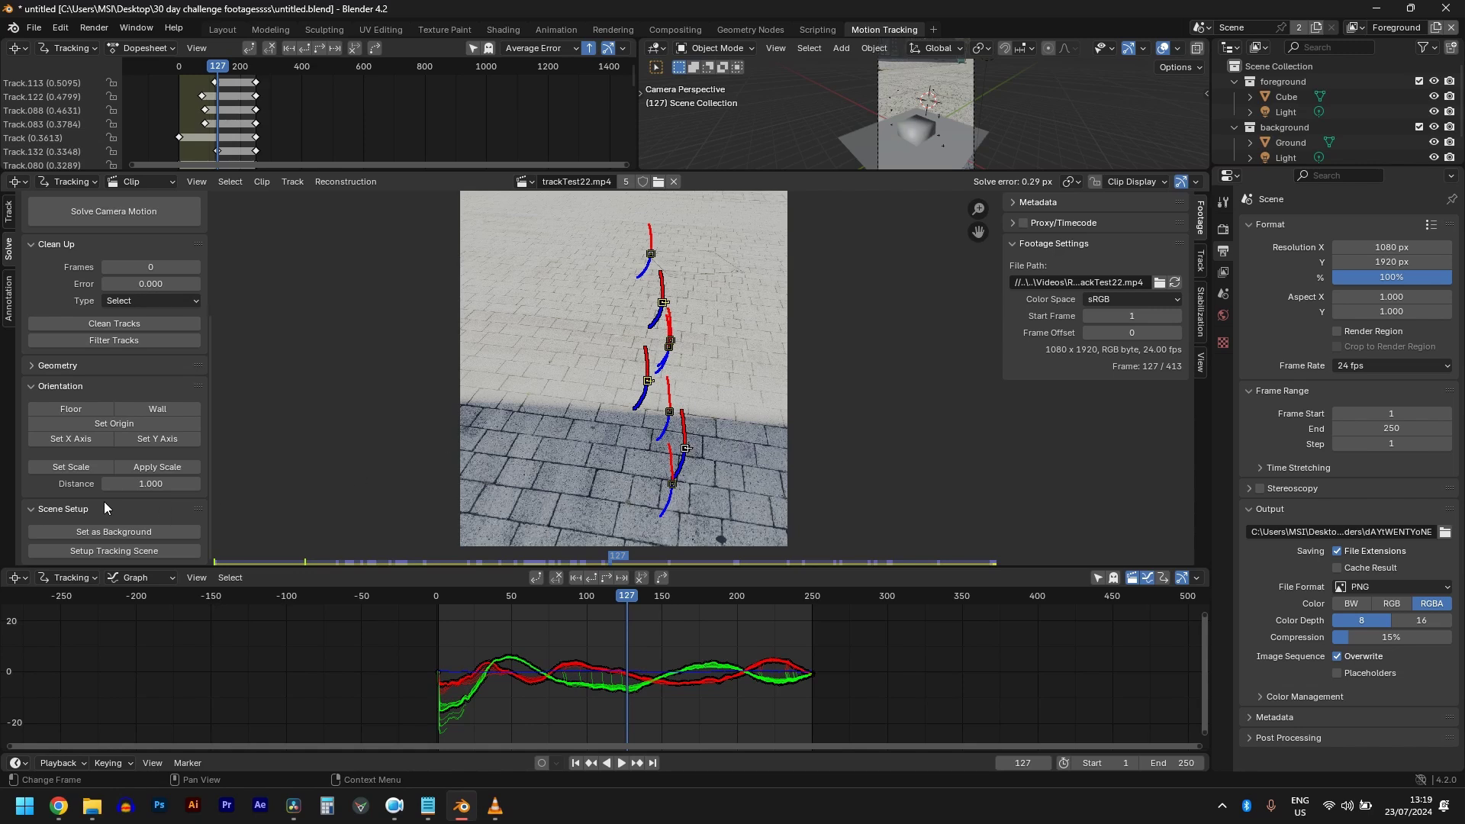
scroll(80, 428, up, 3)
scroll(75, 437, down, 3)
click(76, 413)
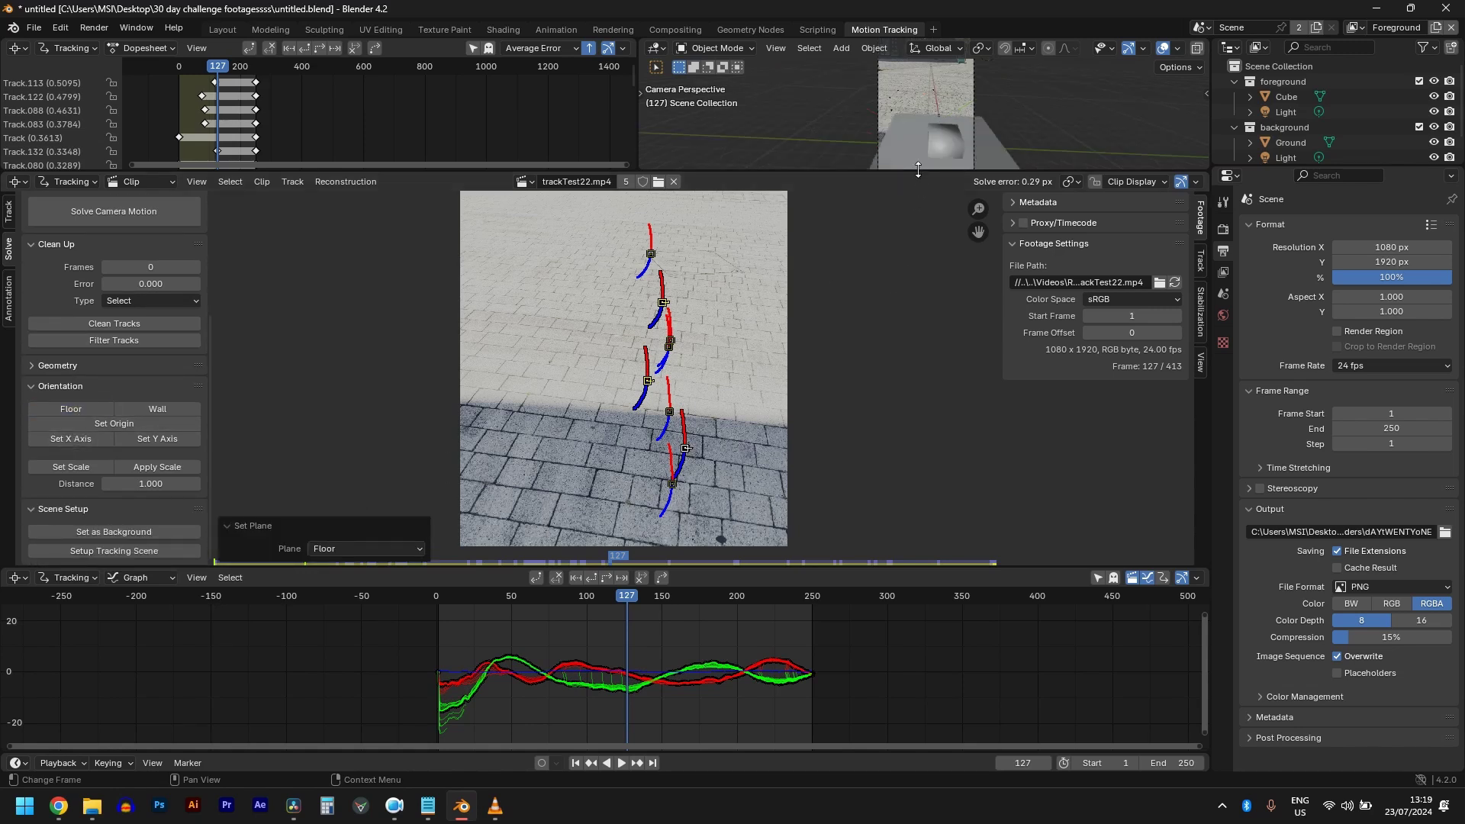
Enlarge the 3D viewport and play back the shot with the Ground plane hidden to check the cube's tracking
drag(918, 170, 918, 332)
key(space)
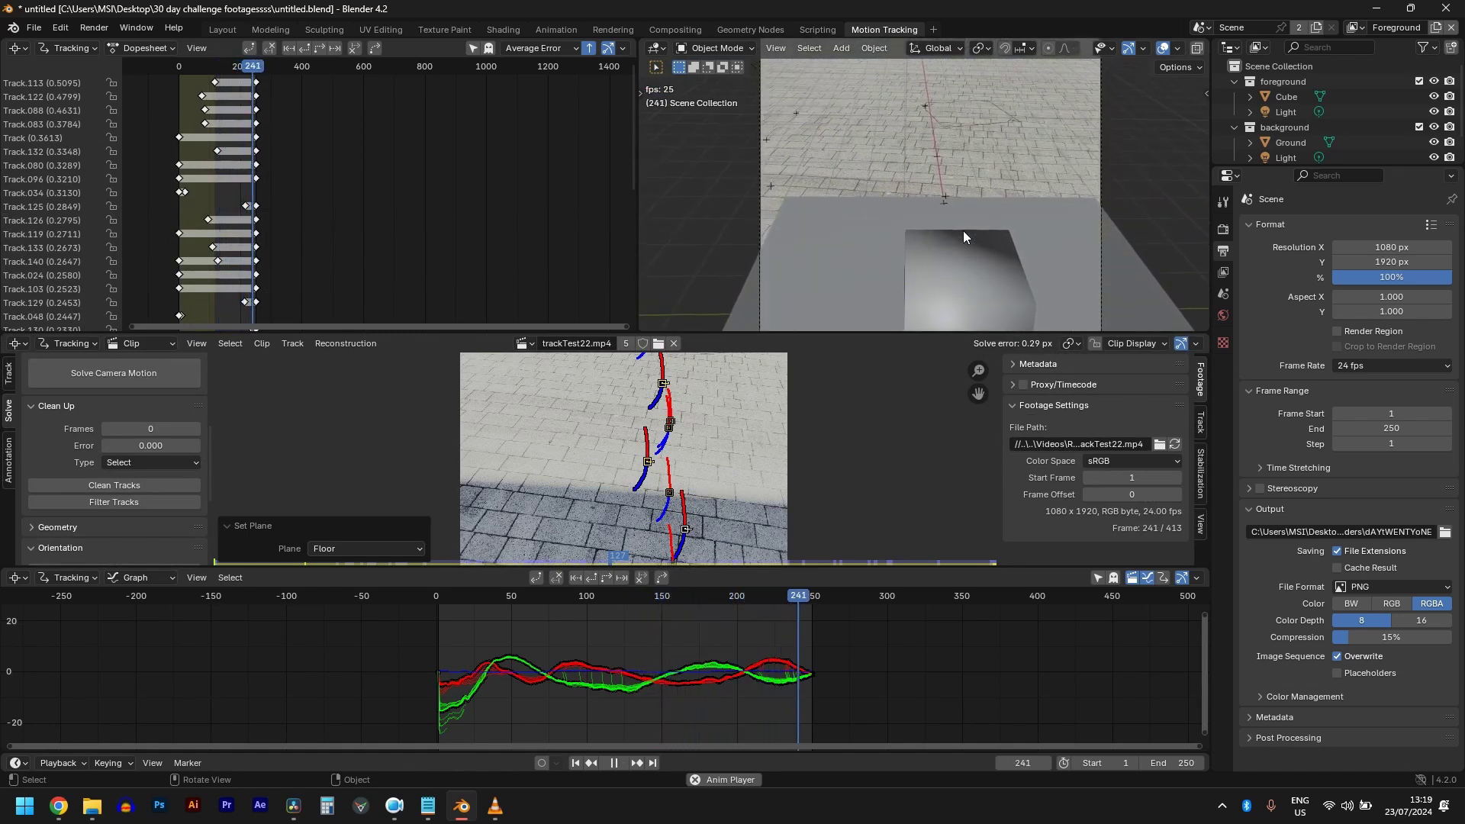
scroll(959, 225, down, 4)
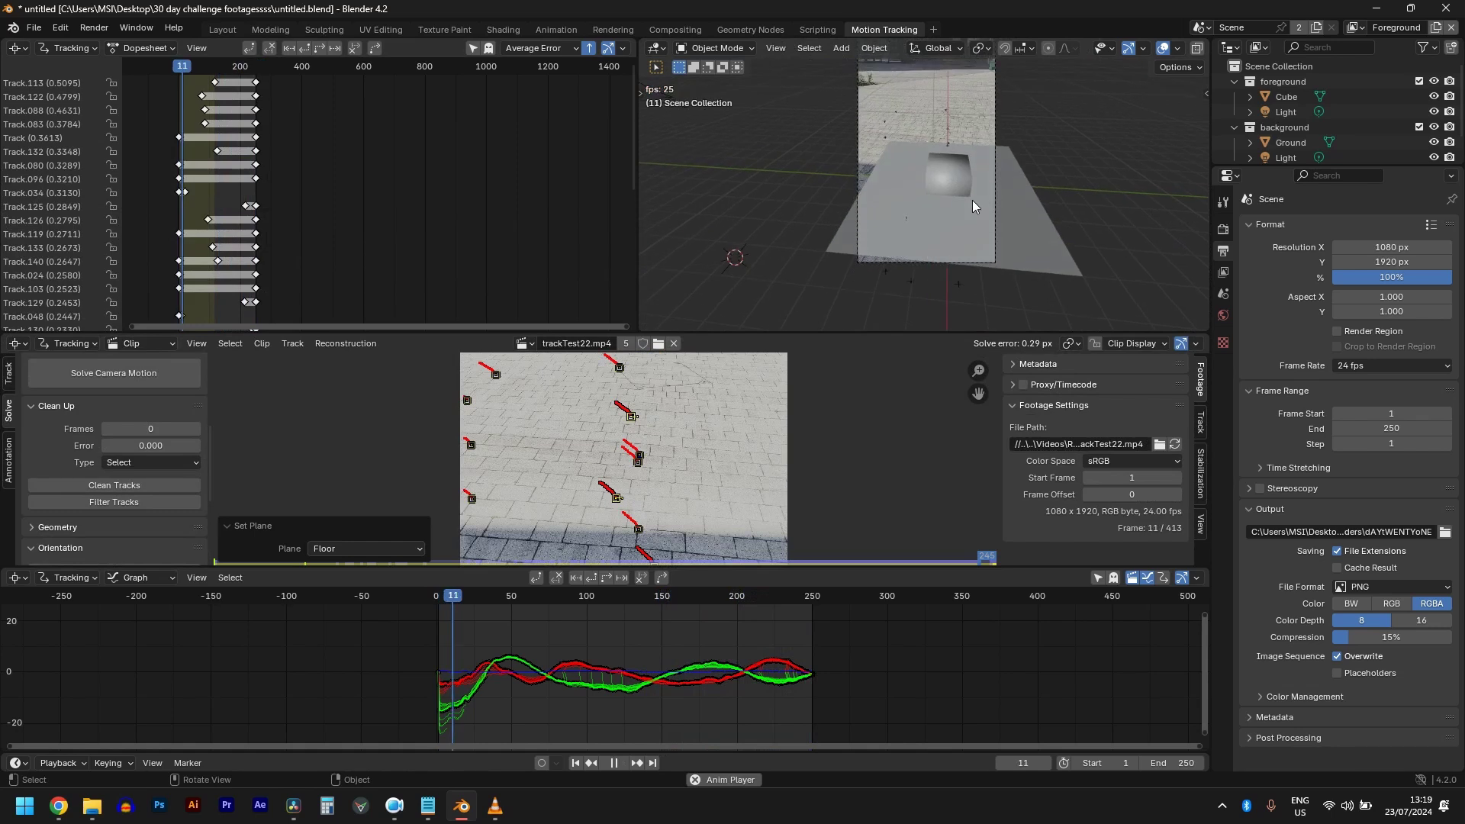
click(972, 200)
click(1433, 142)
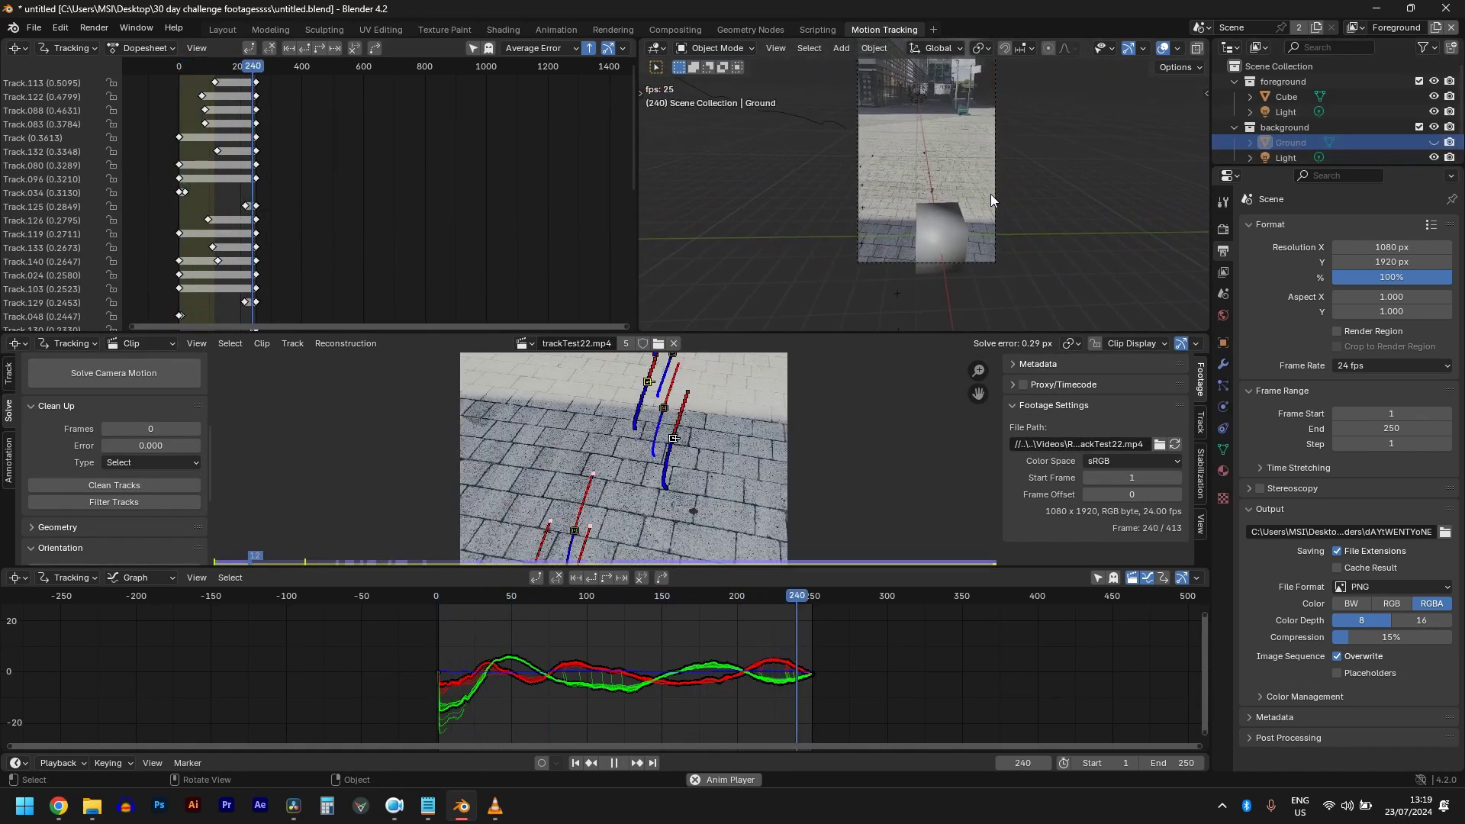
scroll(946, 245, up, 6)
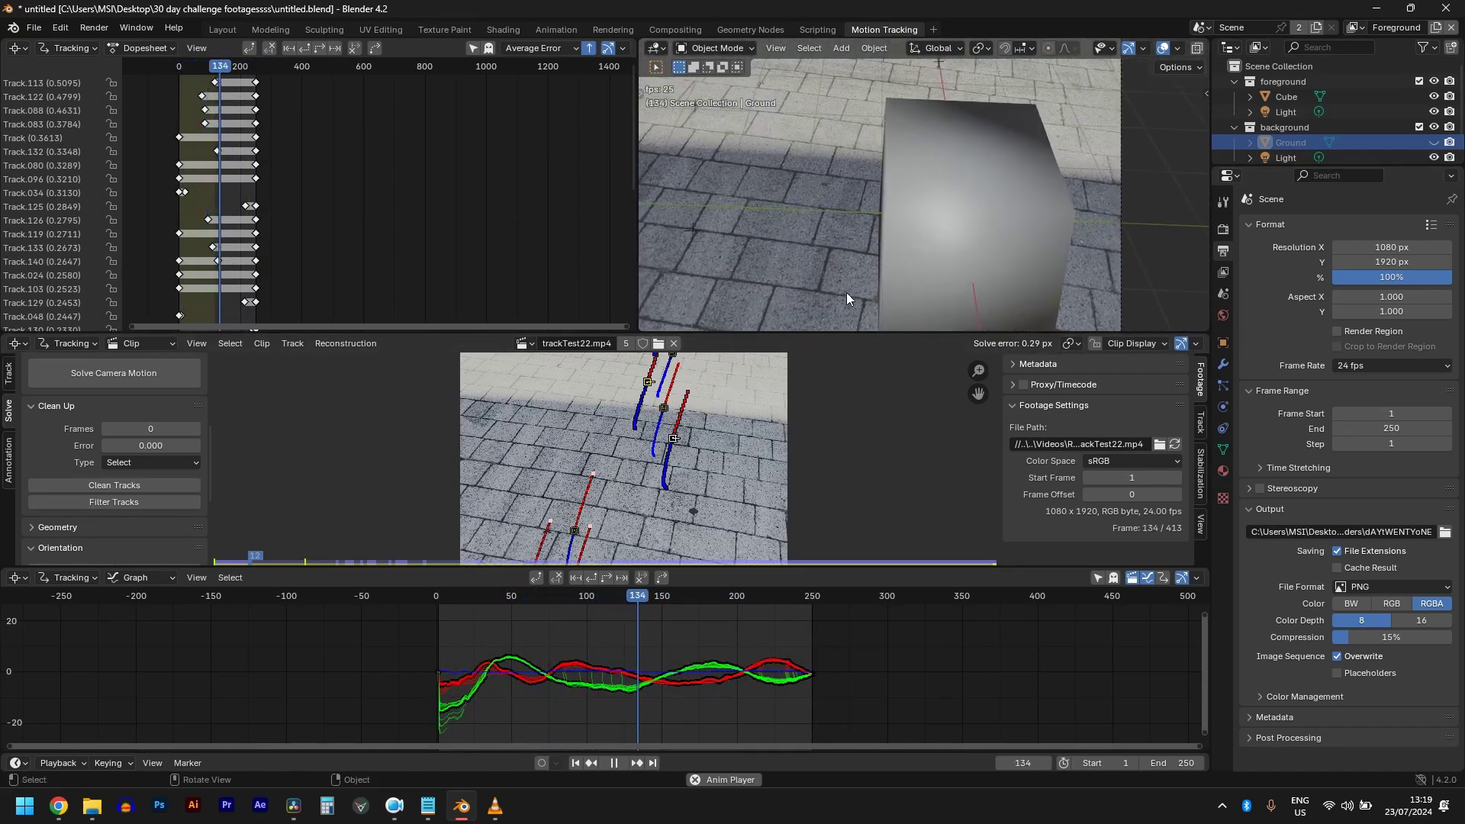
scroll(846, 291, down, 2)
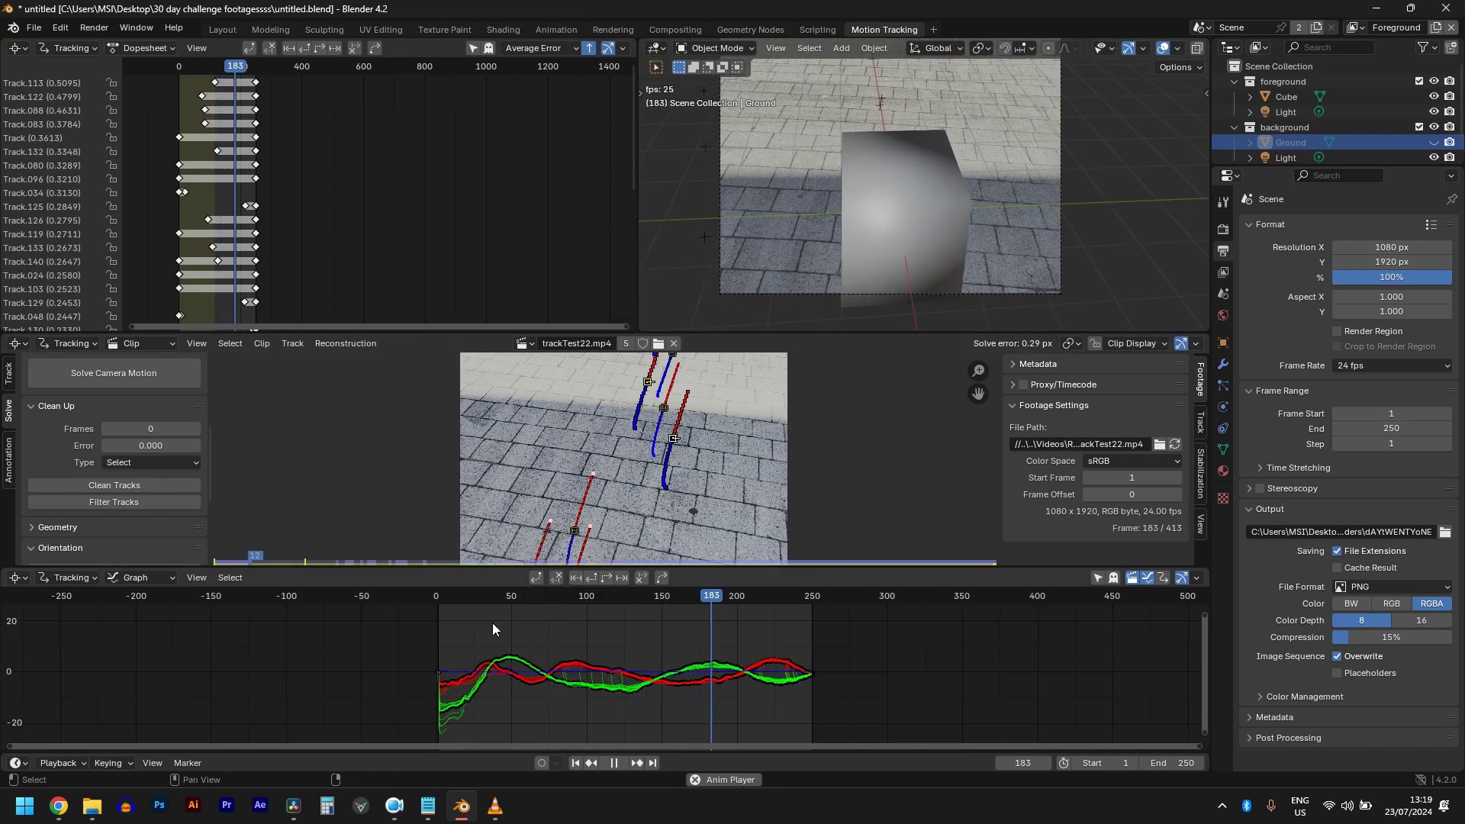
Scrub through the shot to check the usable range and set the scene's start frame to 100
drag(519, 597, 580, 576)
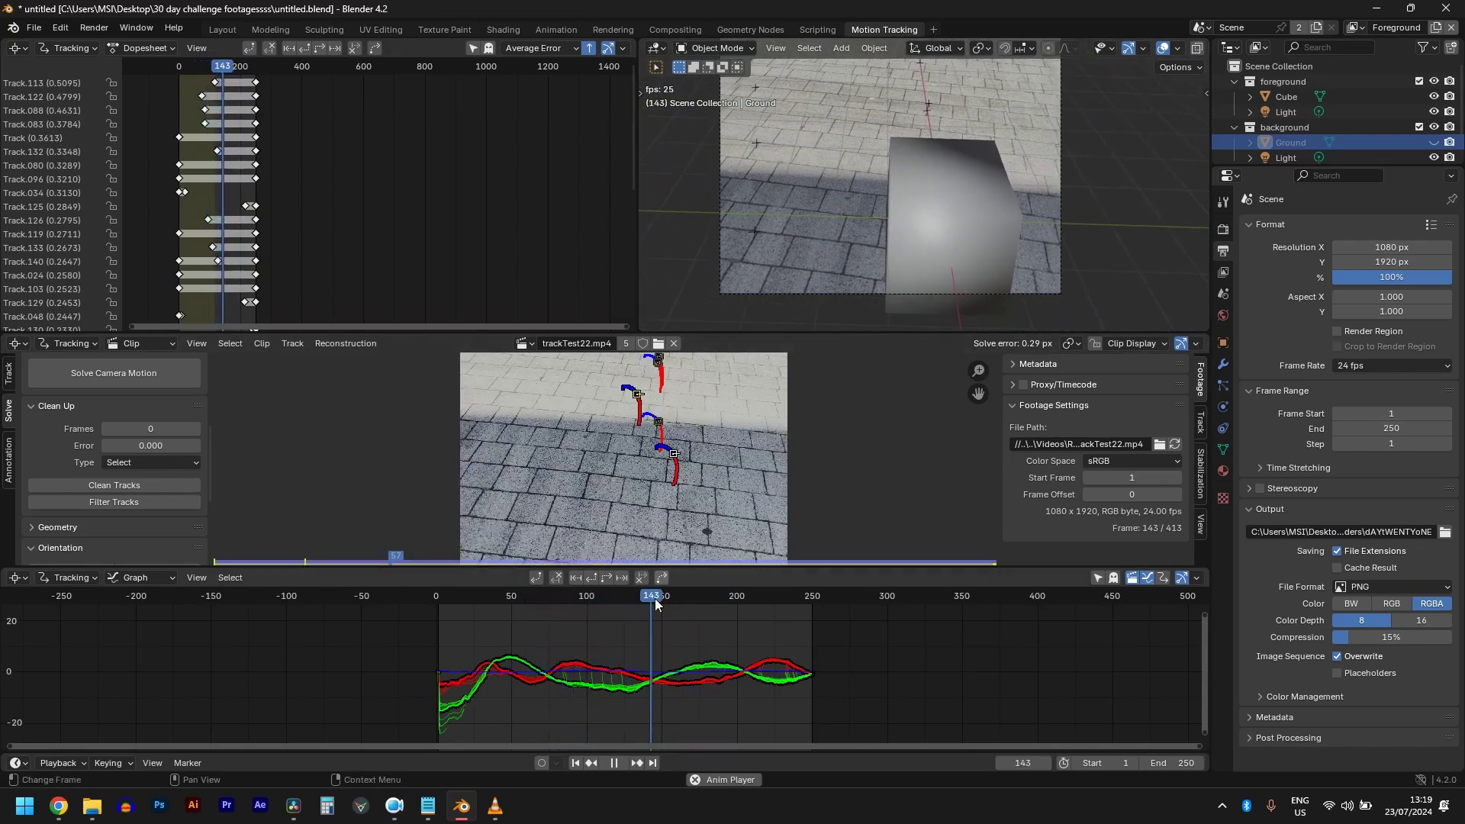
key(space)
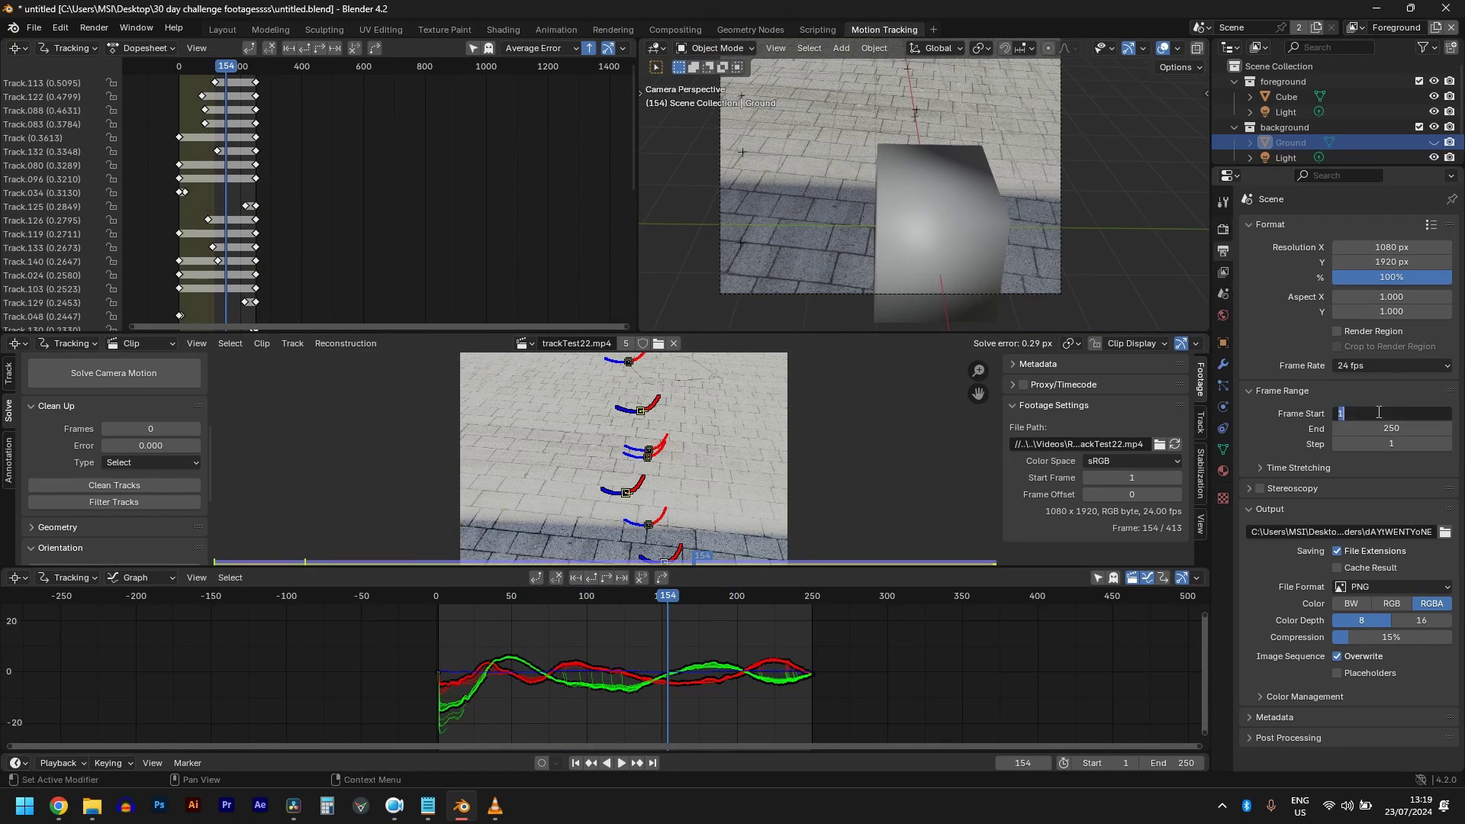
text(0)
key(Return)
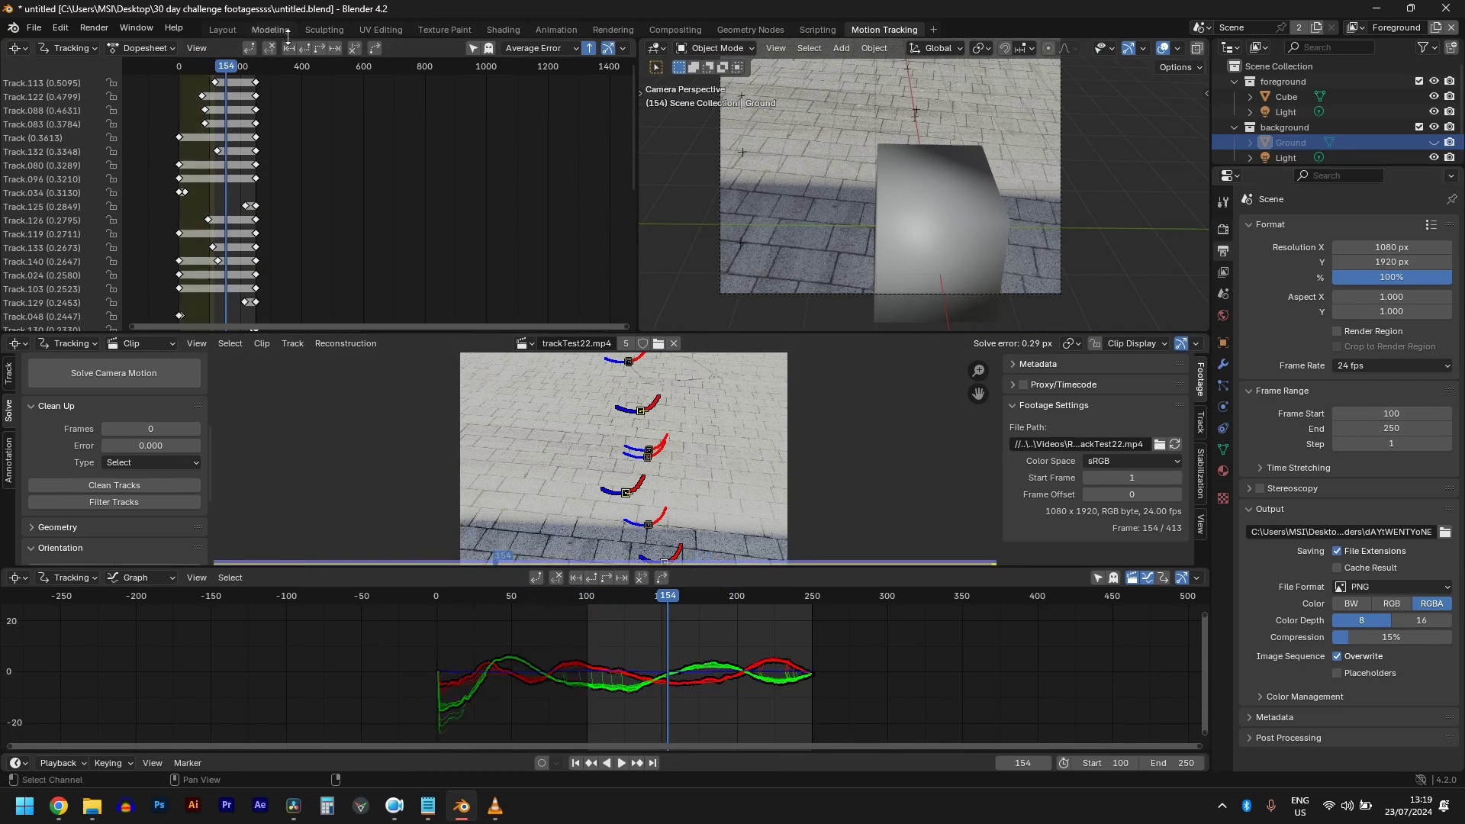
Preview the shot through the camera in the Layout workspace and unhide the Ground plane
click(228, 29)
scroll(758, 319, down, 6)
key(KP_0)
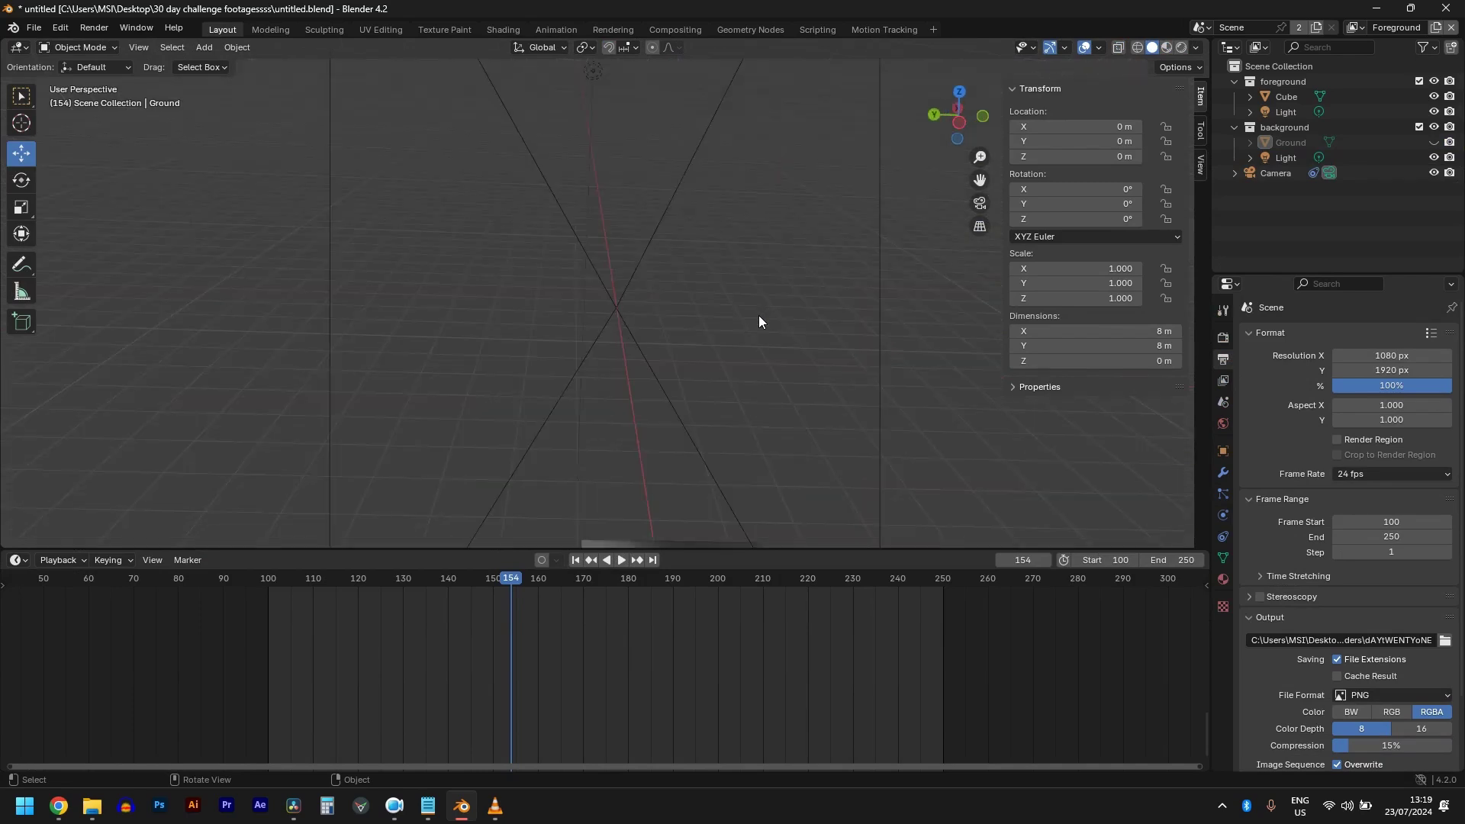
key(KP_0)
key(space)
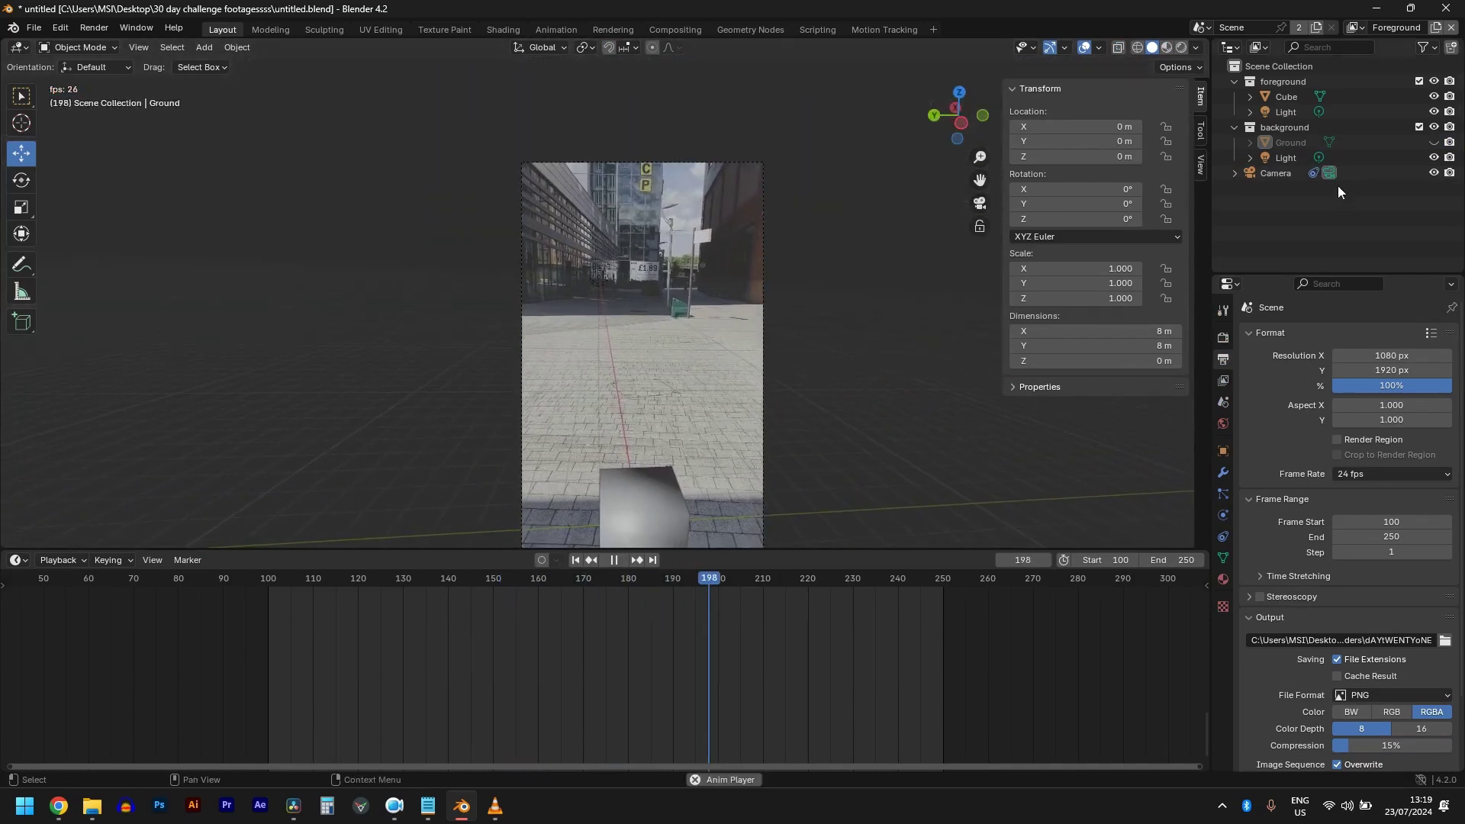
scroll(903, 240, down, 1)
scroll(903, 239, up, 1)
click(1434, 143)
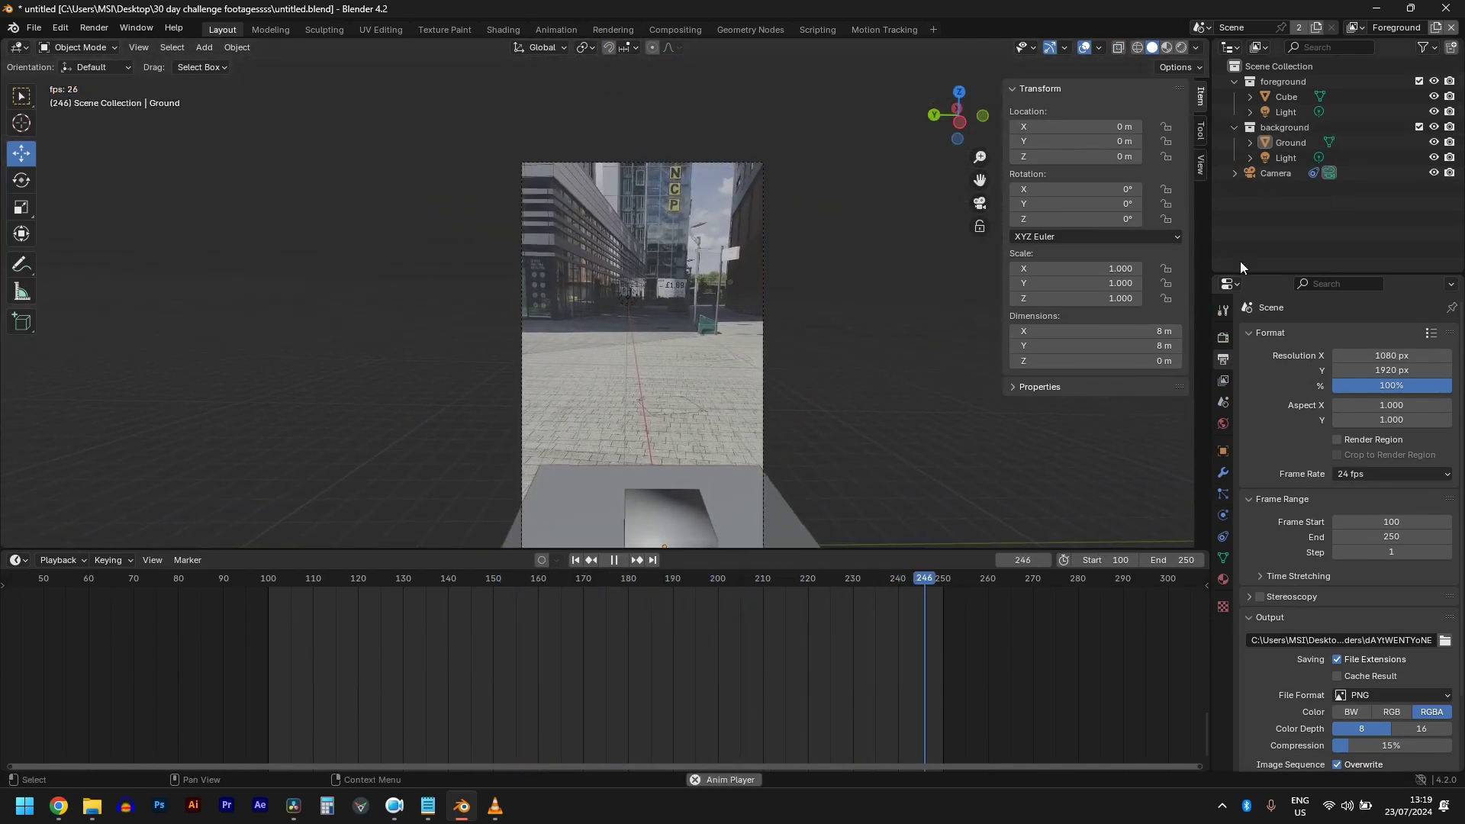
key(space)
Move the Ground plane about 13.2 m along X and scale it up to about 3.2
click(771, 450)
key(g)
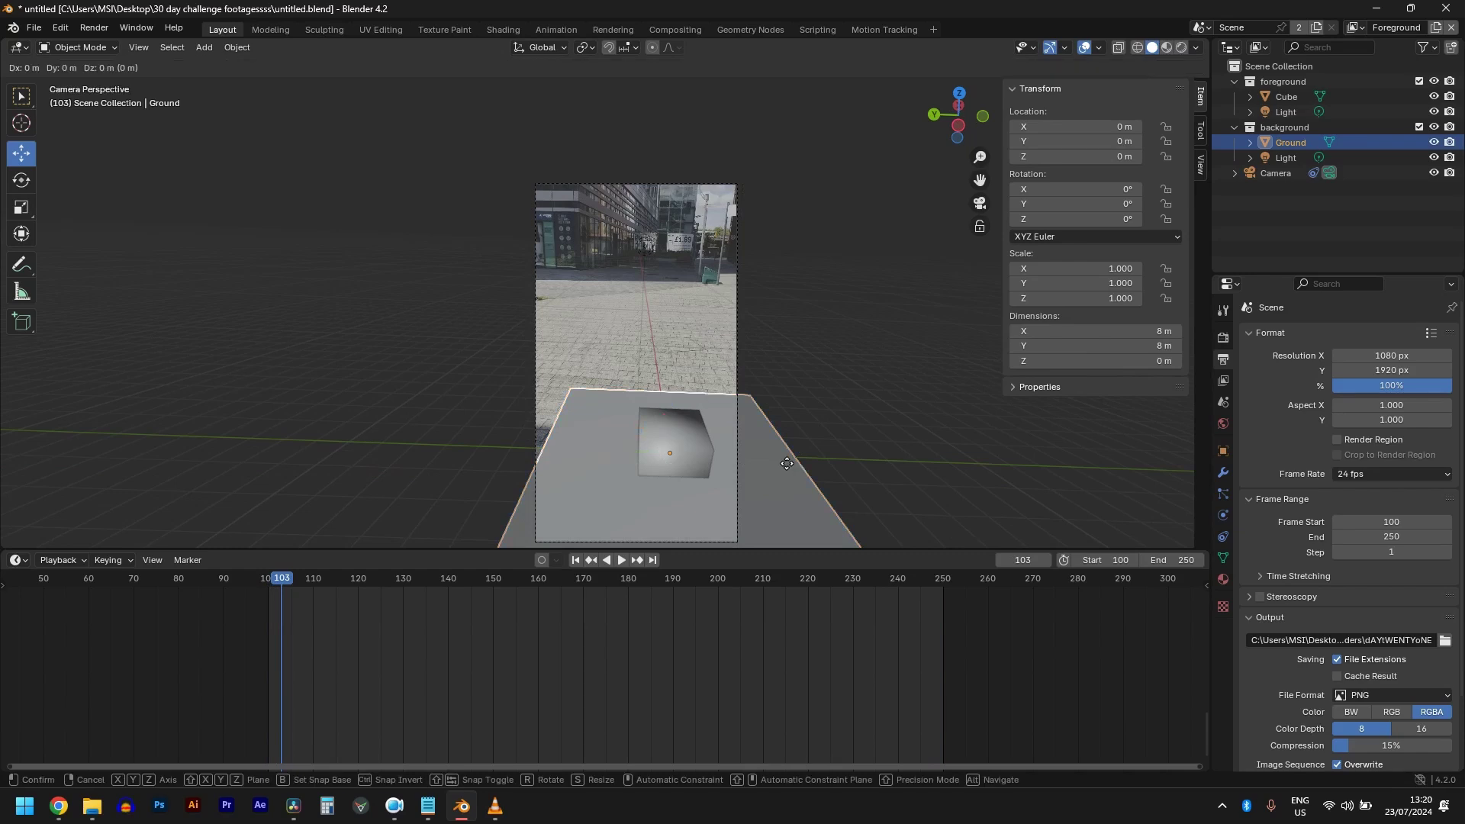
key(y)
key(x)
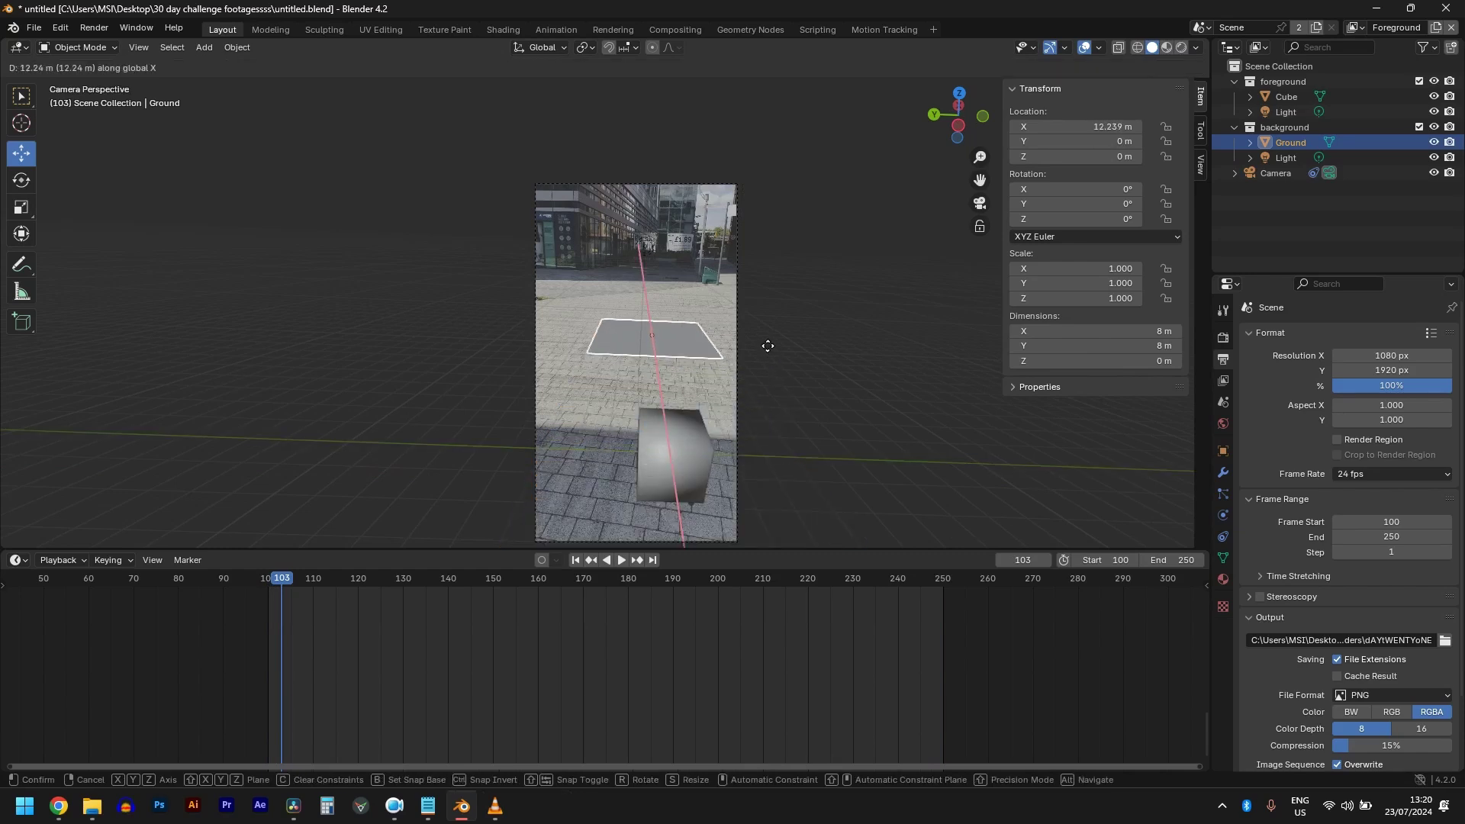
click(766, 341)
key(s)
click(1018, 373)
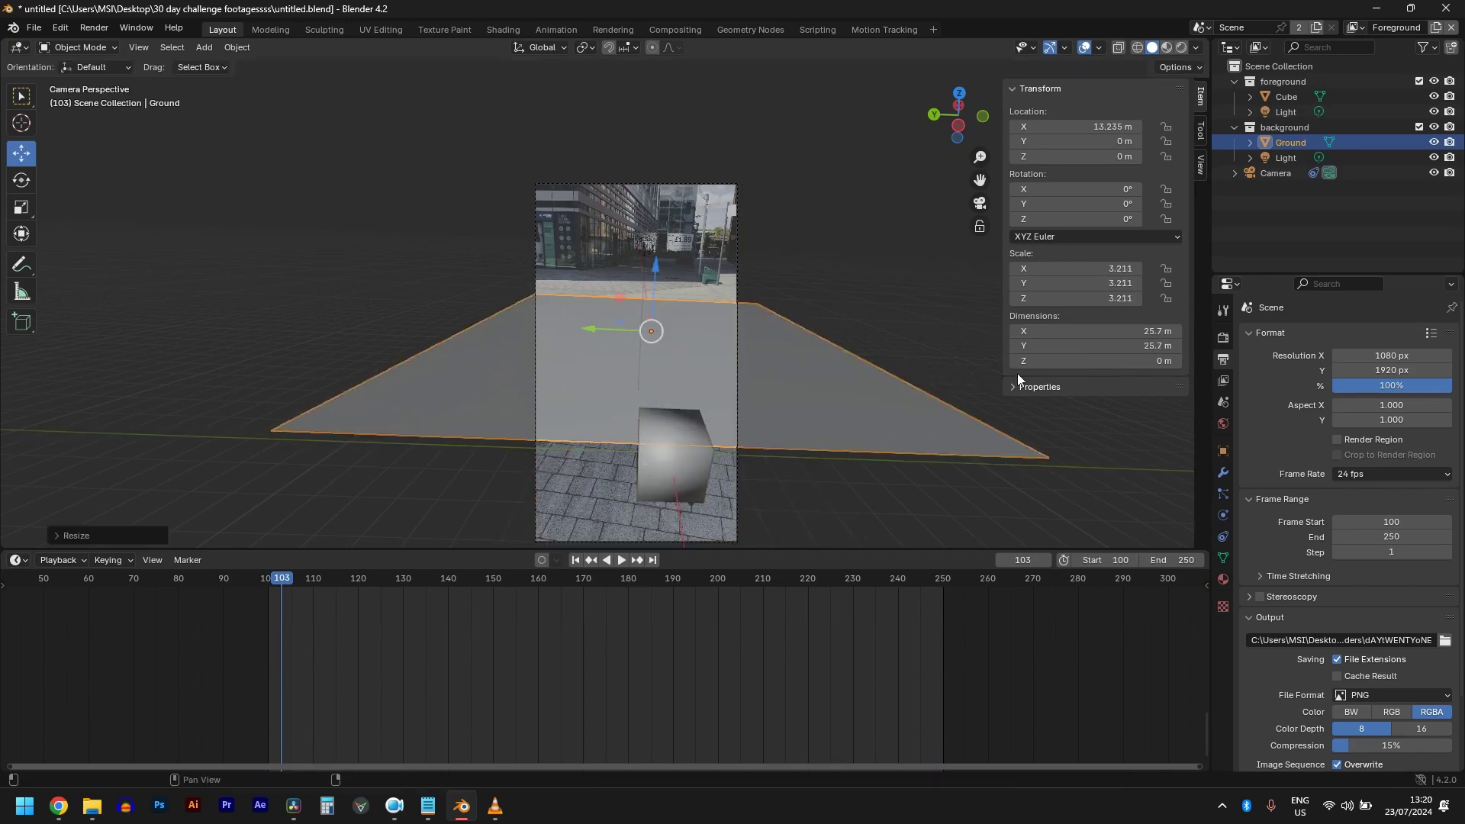
Raise the cube's mesh along Z in Edit Mode so that its base sits at the object's origin
click(681, 450)
mouse_move(680, 450)
middle_down()
mouse_move(757, 510)
mouse_move(667, 458)
middle_up()
scroll(668, 464, down, 3)
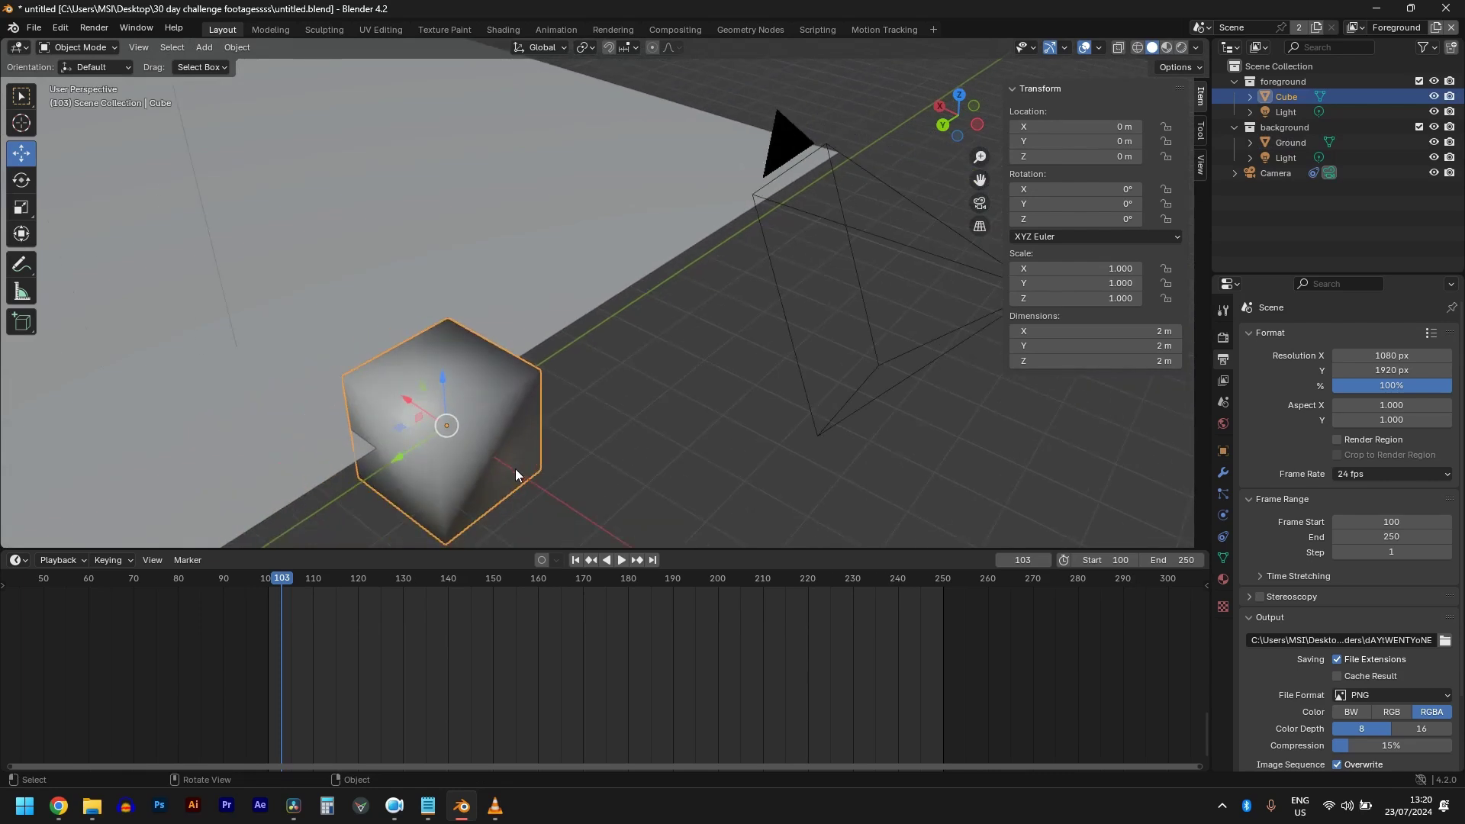
key(Tab)
key(g)
click(535, 465)
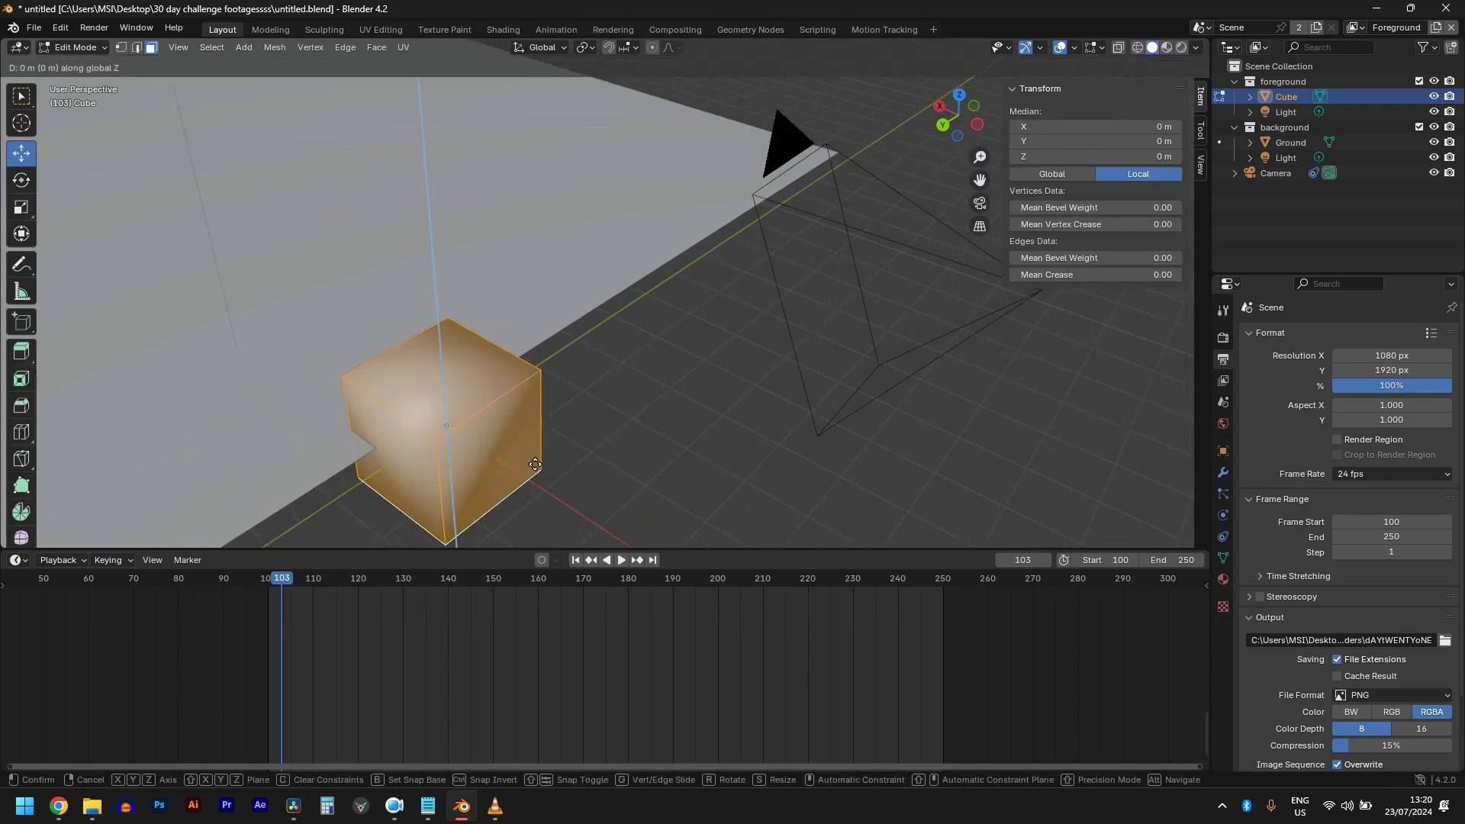
key(Tab)
Move the cube about 9.7 m along X onto the Ground plane
scroll(473, 427, down, 2)
key(g)
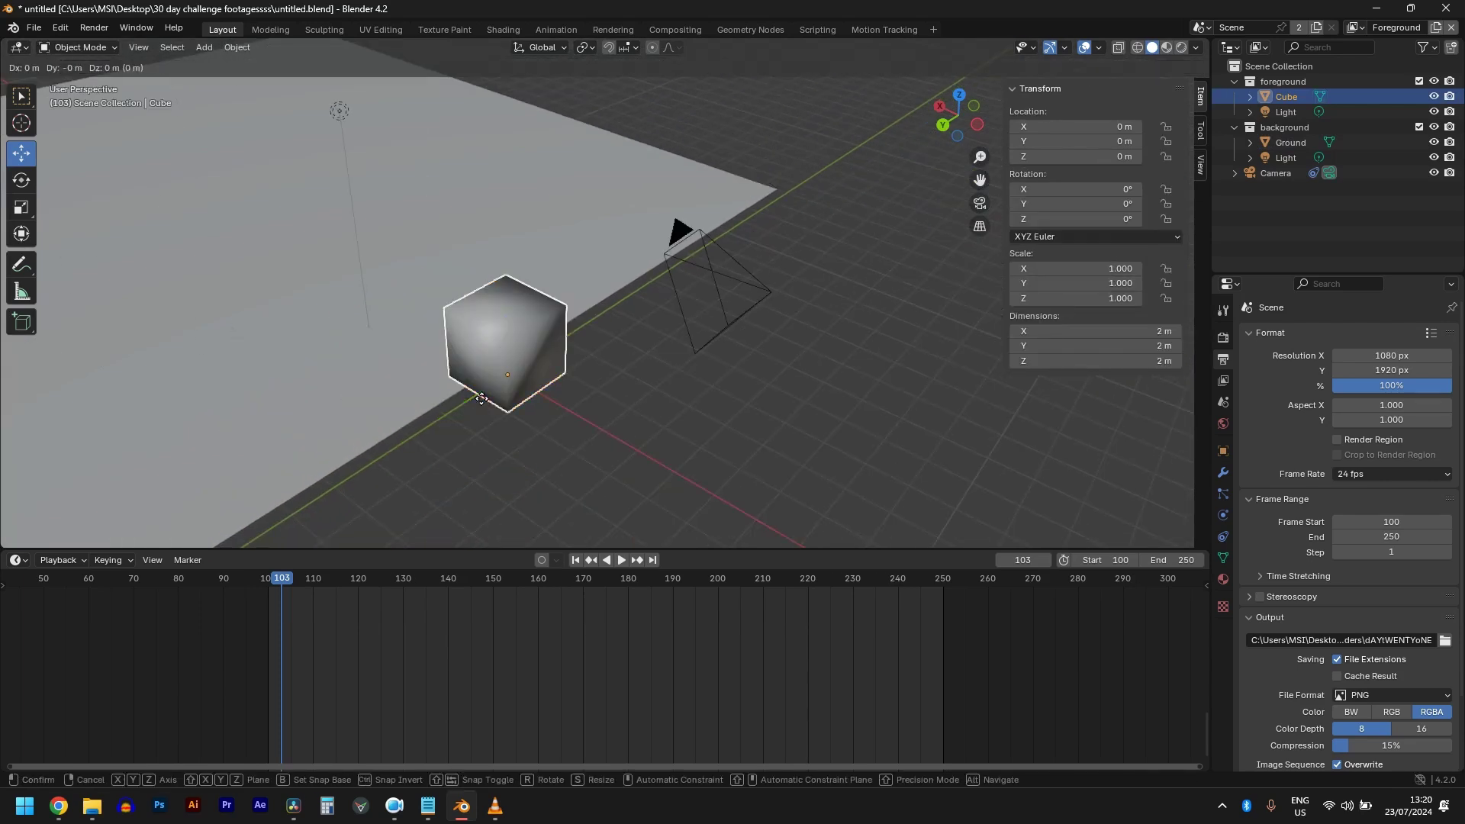
key(x)
click(254, 271)
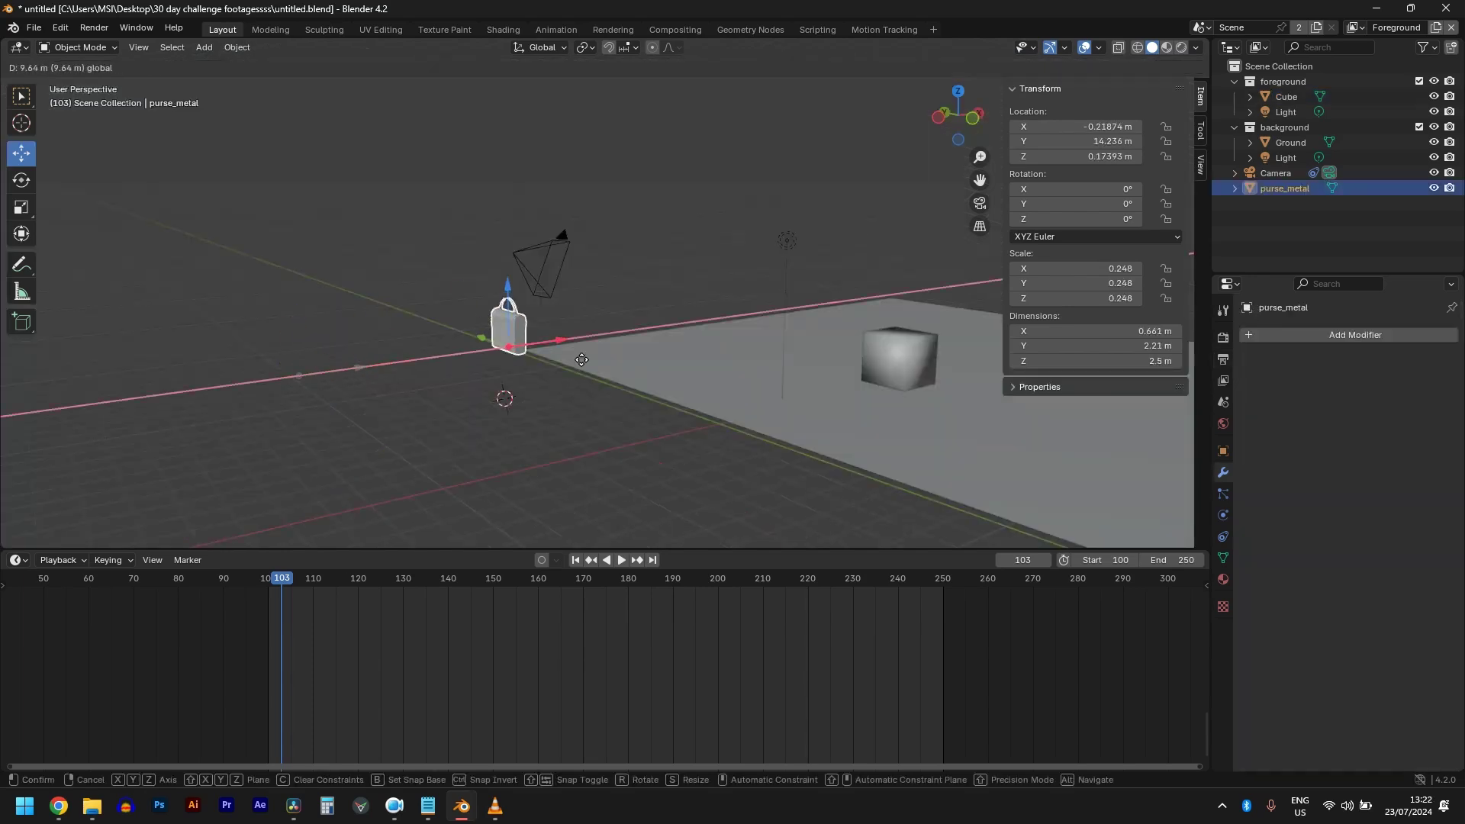
Move the purse_metal handbag along X to about 12.9 m
drag(506, 328, 703, 300)
scroll(724, 340, up, 3)
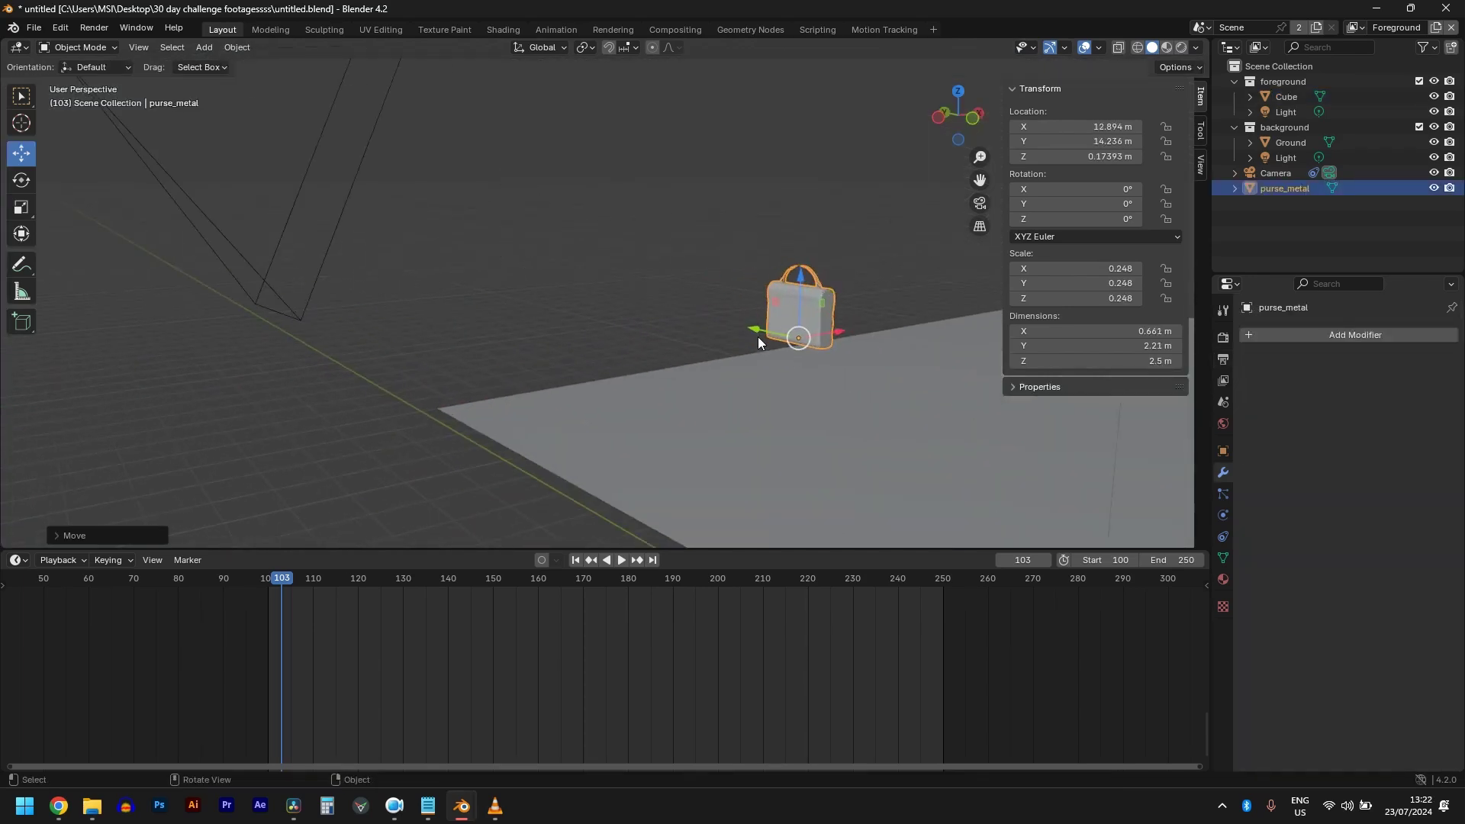
scroll(763, 343, down, 5)
Delete the light above the floor and the cube standing on the Ground plane
click(853, 226)
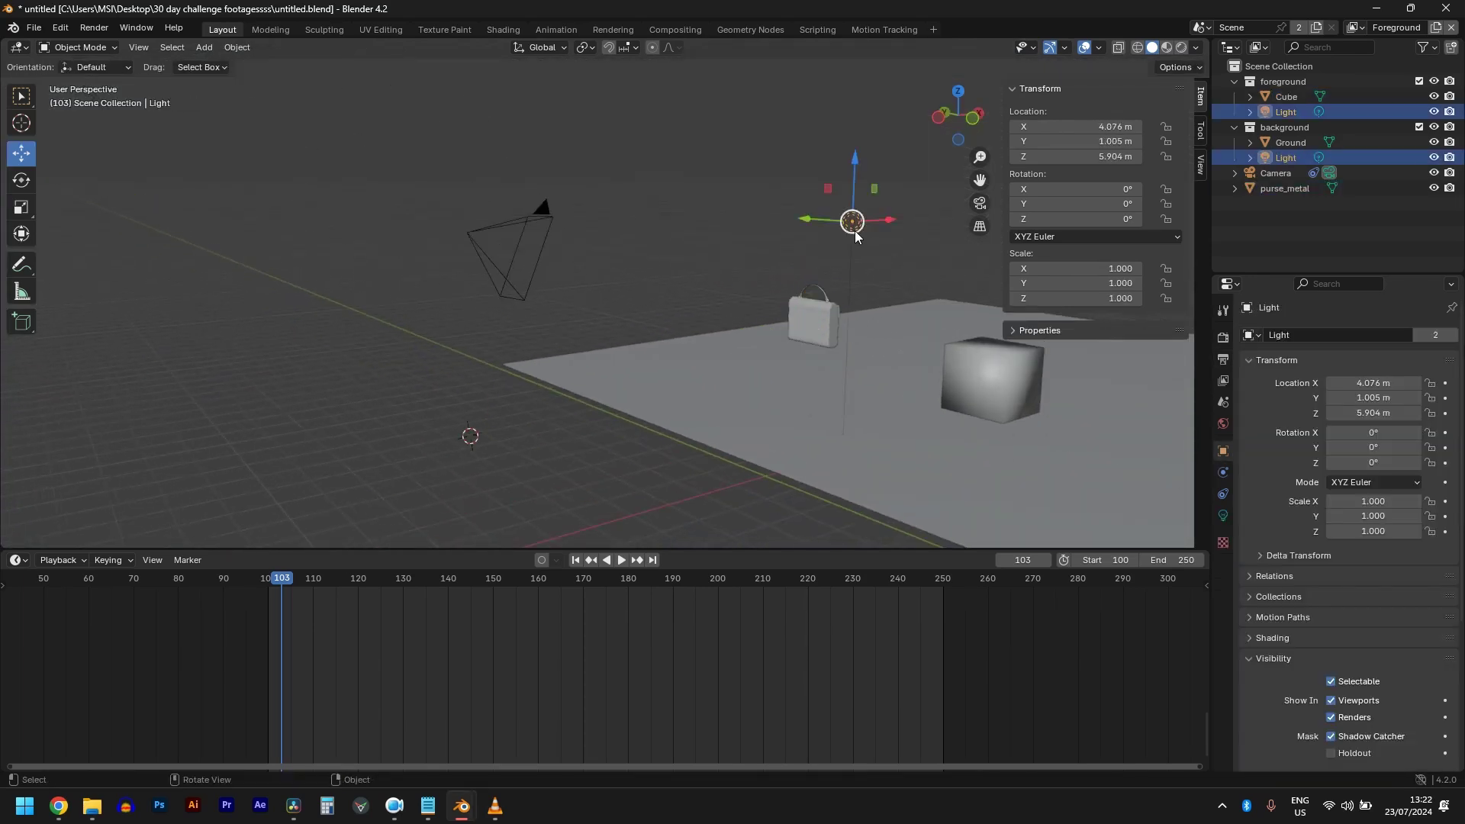
key(x)
click(854, 231)
click(981, 405)
key(x)
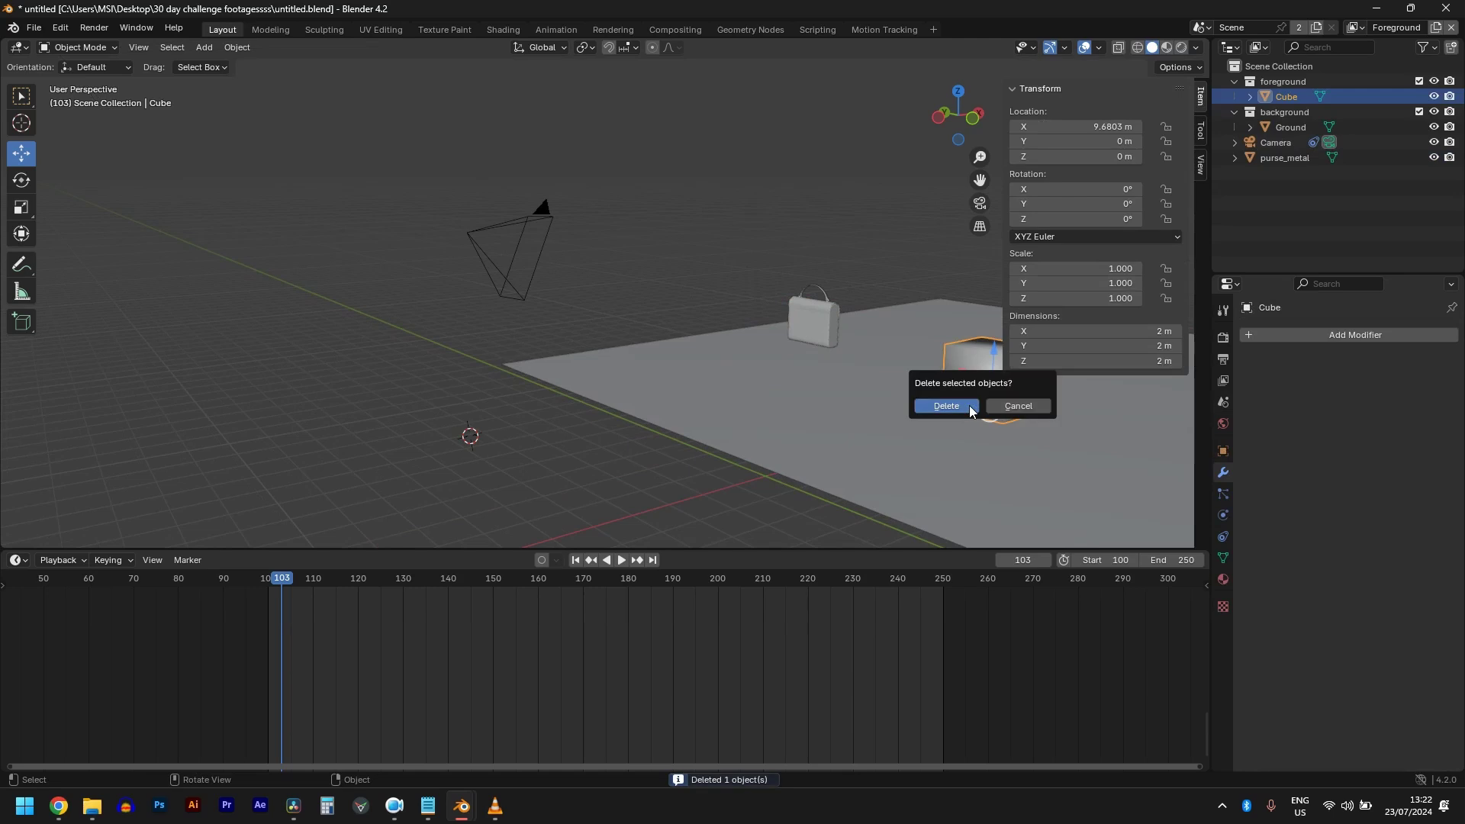
click(946, 406)
Move the purse_metal handbag along Y to about 5.9 m and rotate it 180° around the Z axis
click(795, 318)
drag(795, 317, 902, 384)
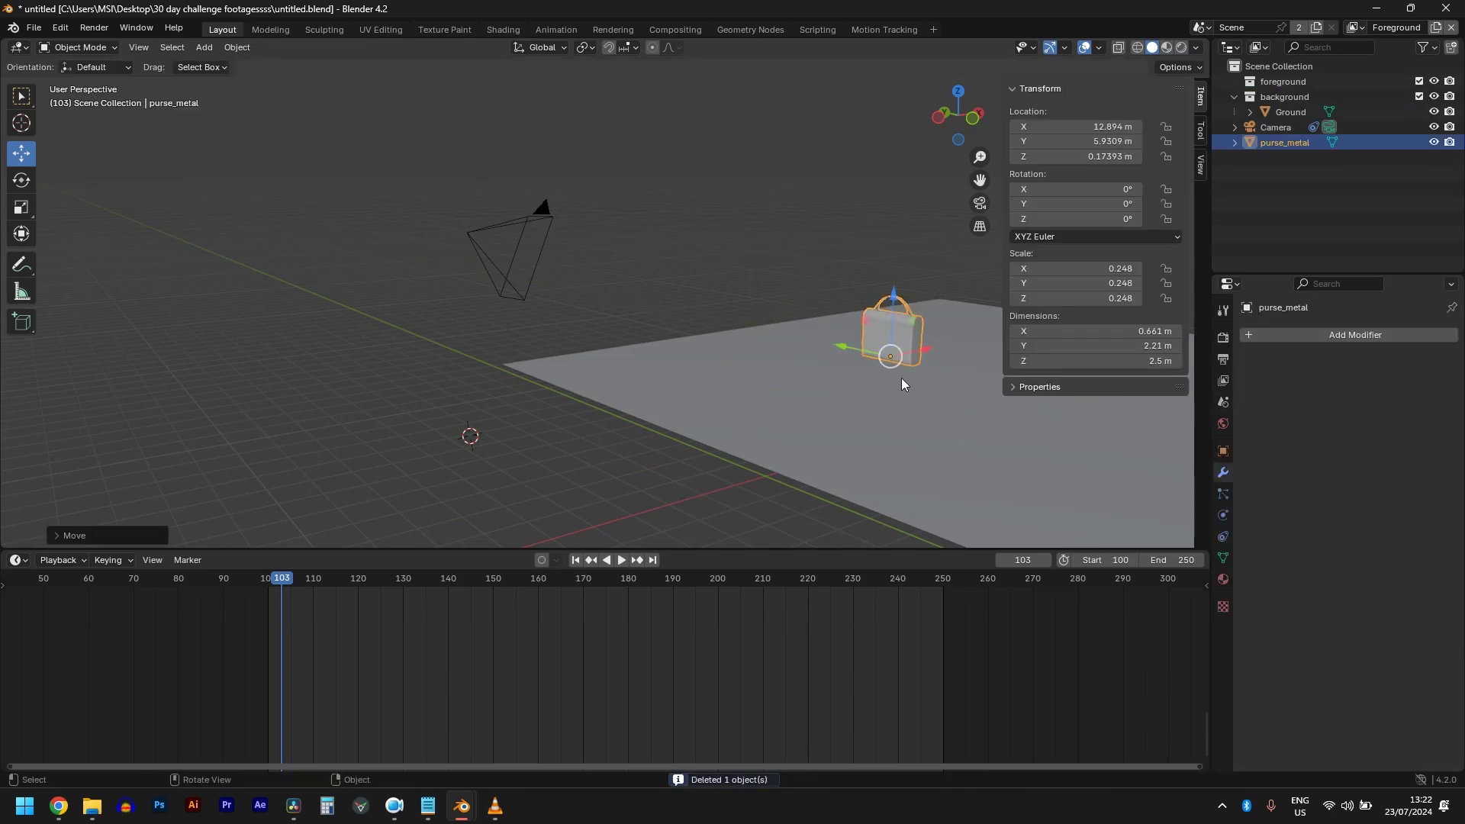
key(KP_Decimal)
scroll(839, 378, down, 2)
middle_drag(762, 377, 892, 366)
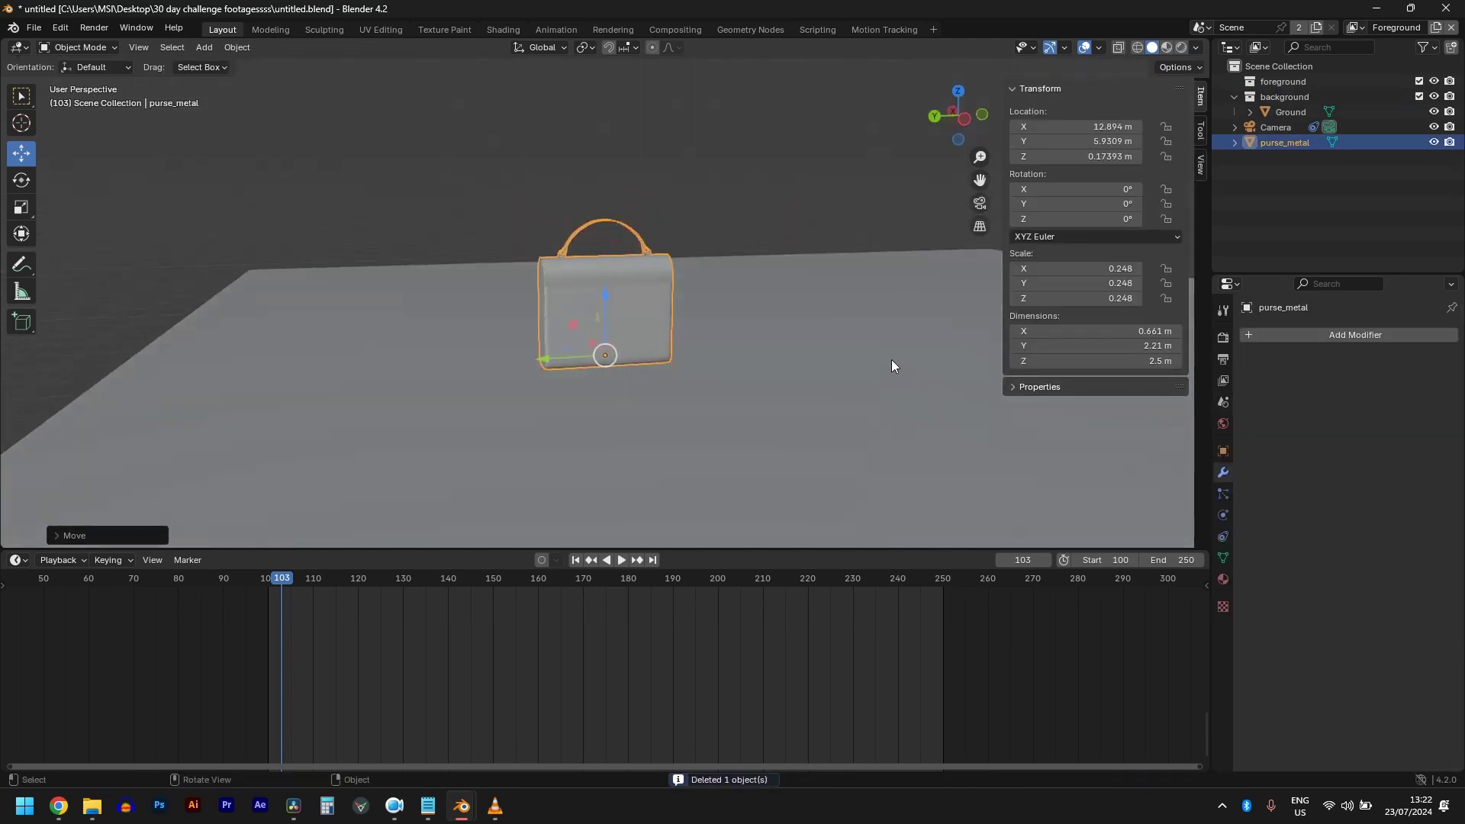
key(r)
key(z)
key(1)
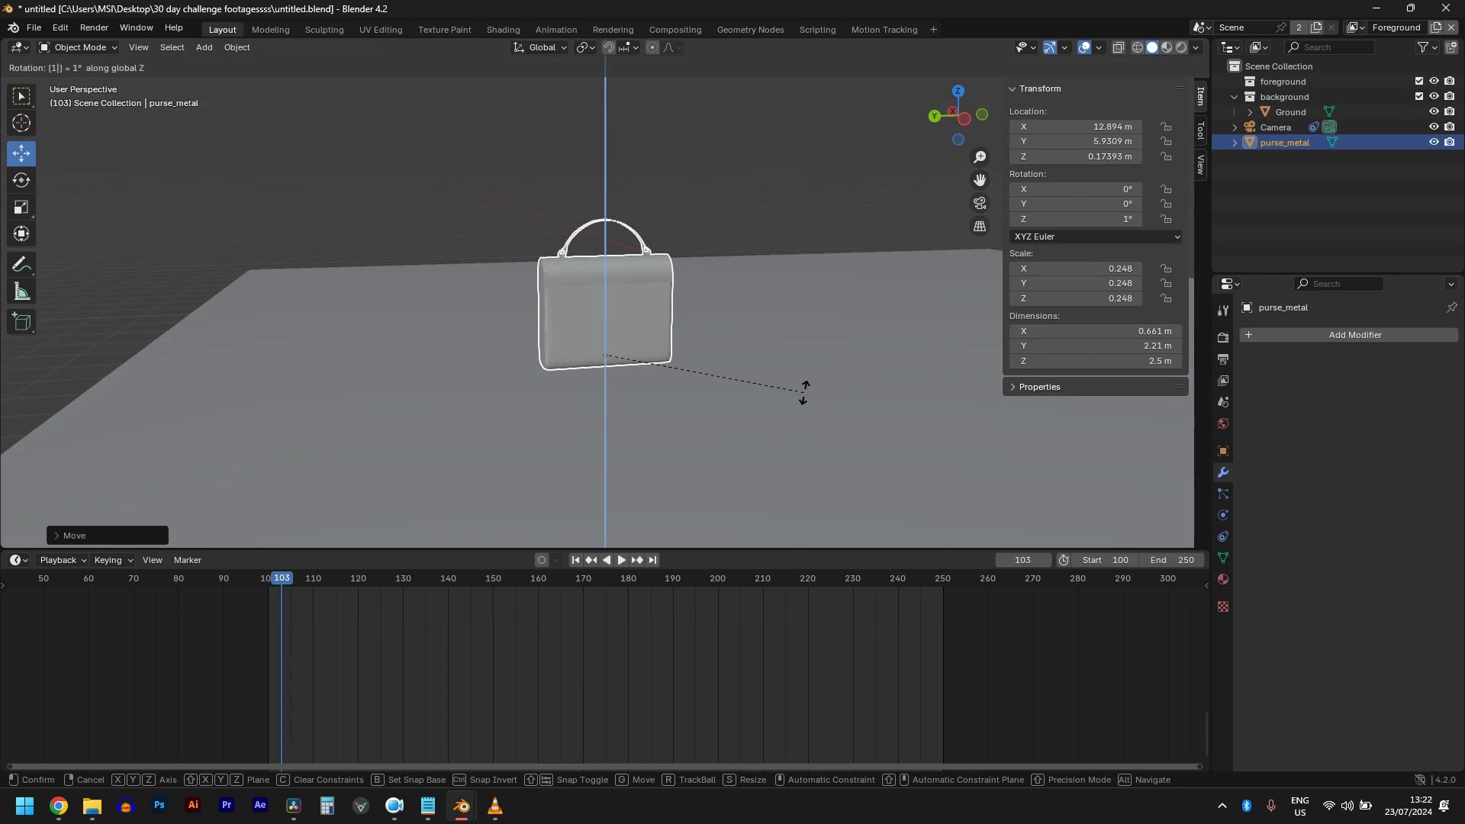
key(8)
key(0)
key(Return)
In the camera view, move the handbag along Y to about 1.1 m and along X to about 4.9 m
key(KP_0)
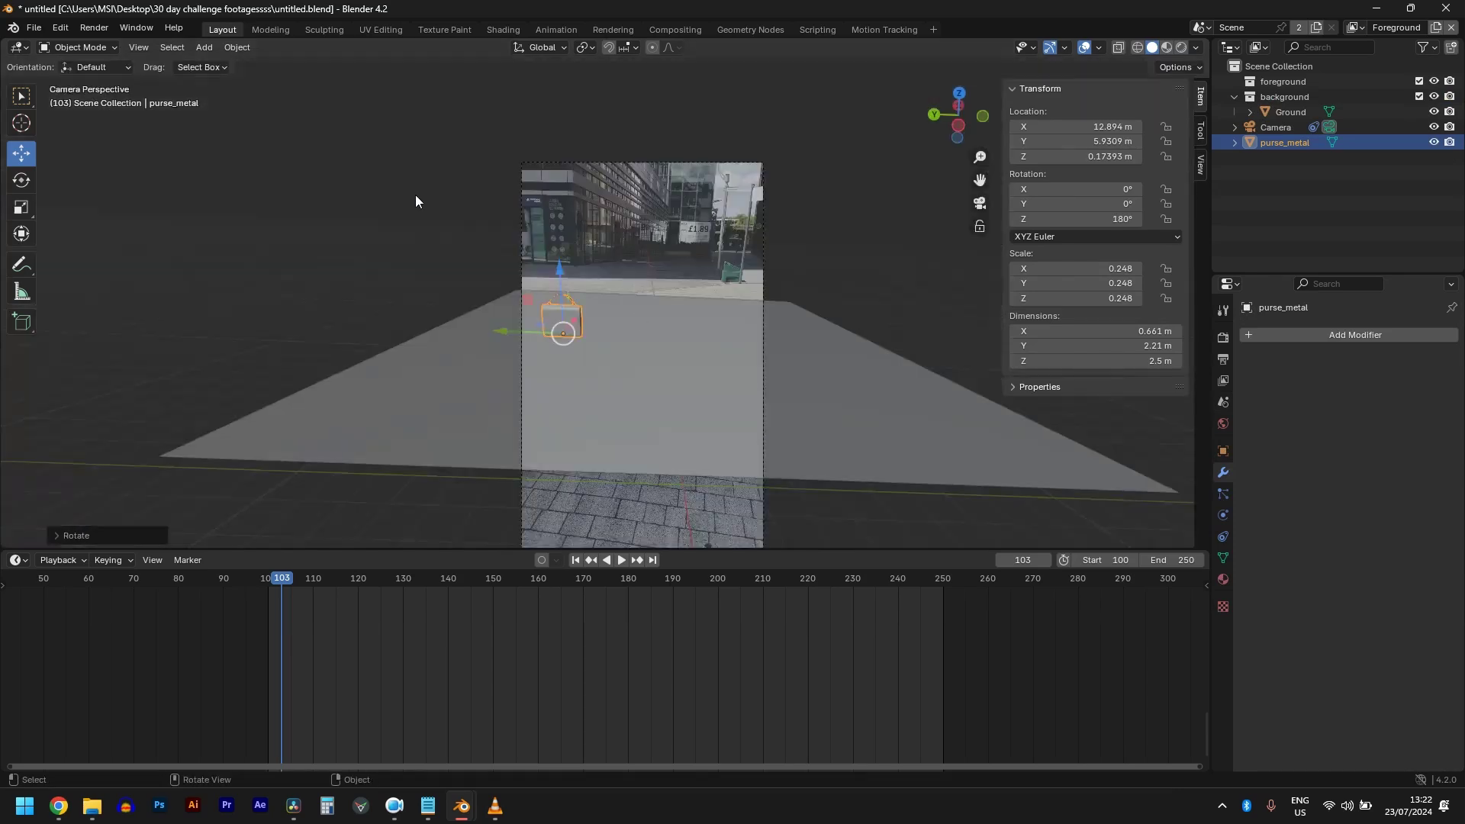
scroll(416, 198, down, 1)
key(g)
key(y)
click(644, 342)
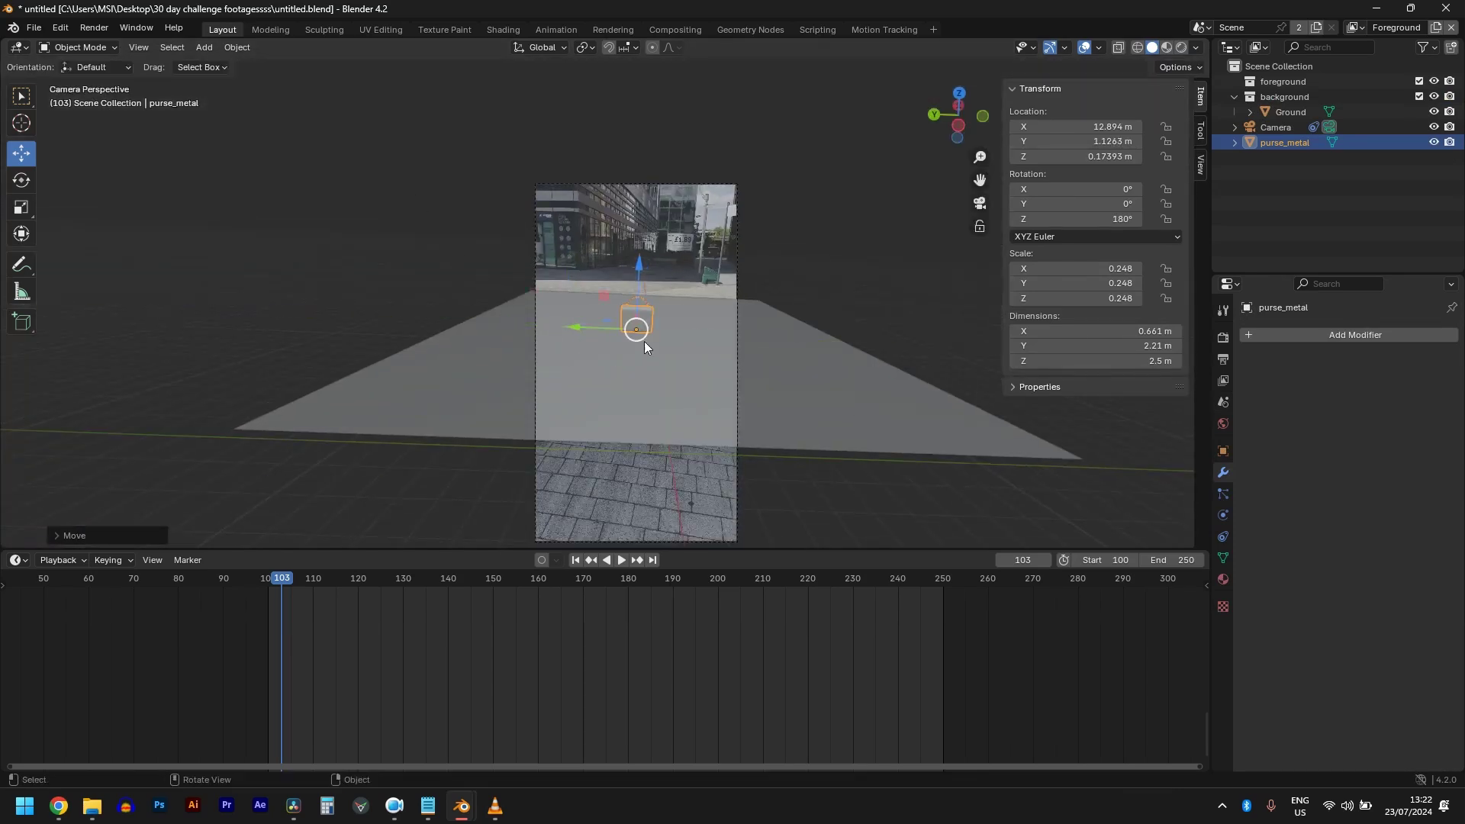
key(g)
key(y)
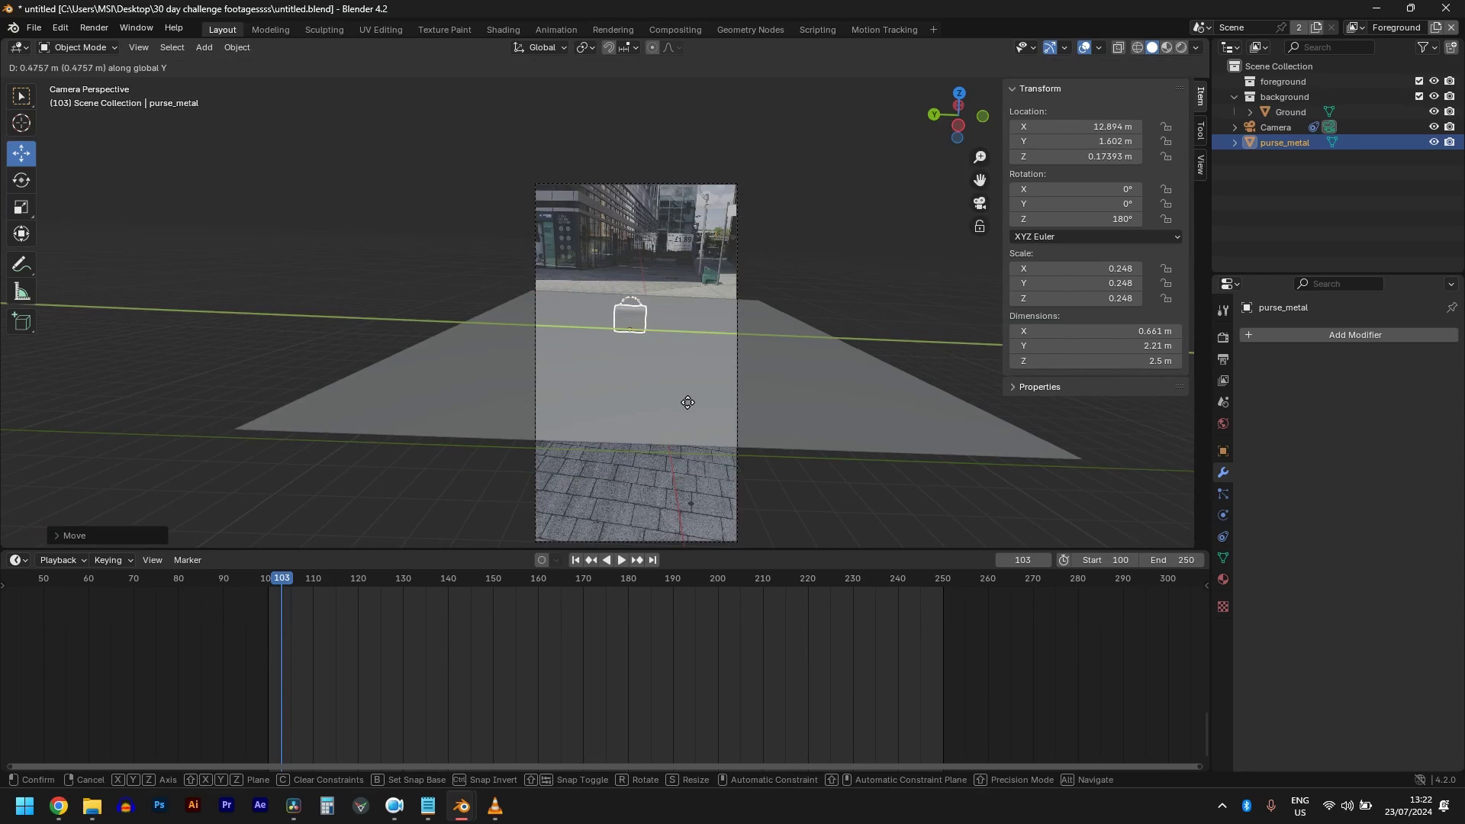
key(x)
click(682, 360)
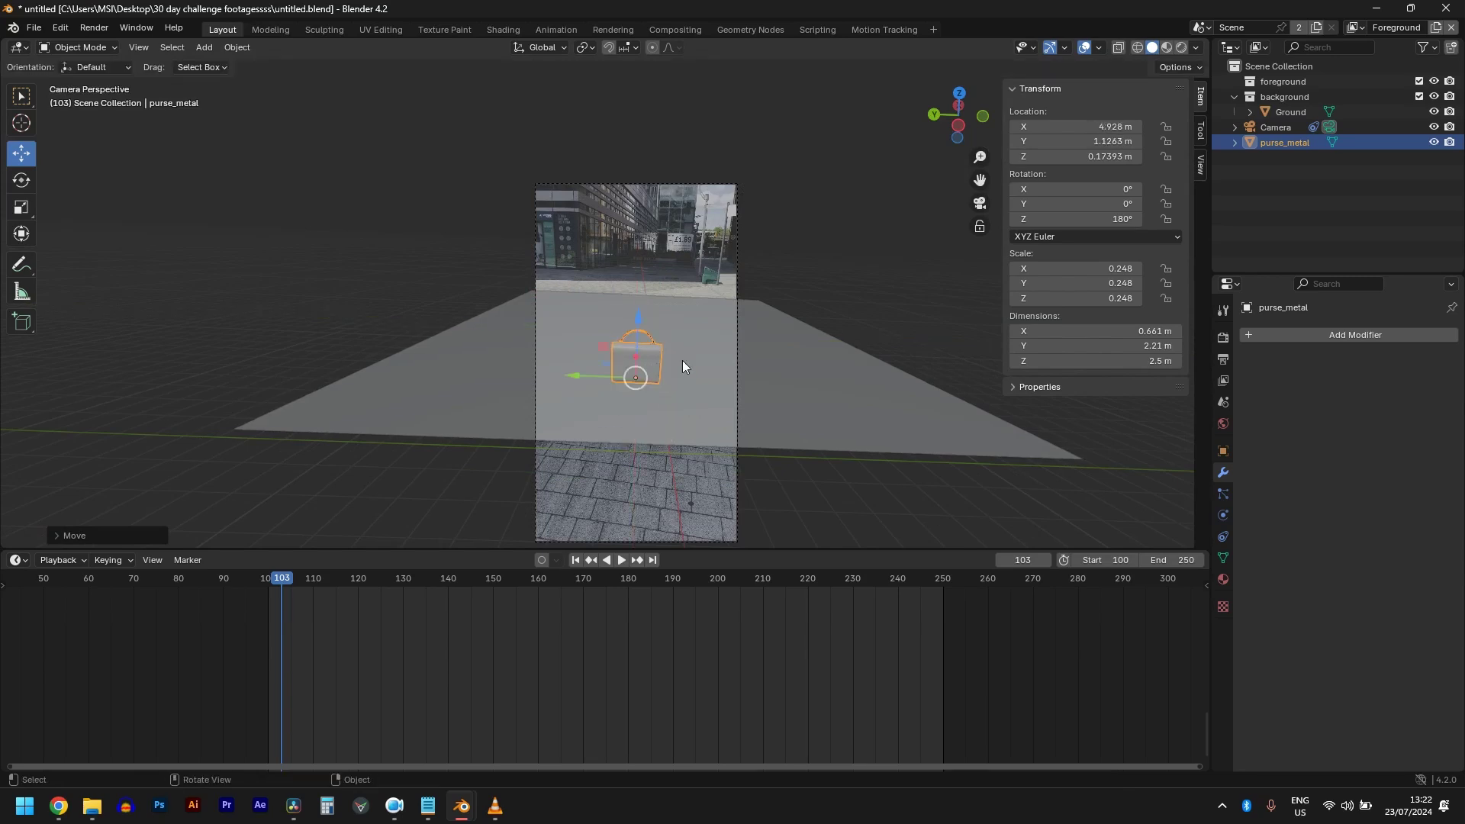
scroll(681, 357, up, 3)
scroll(681, 357, down, 4)
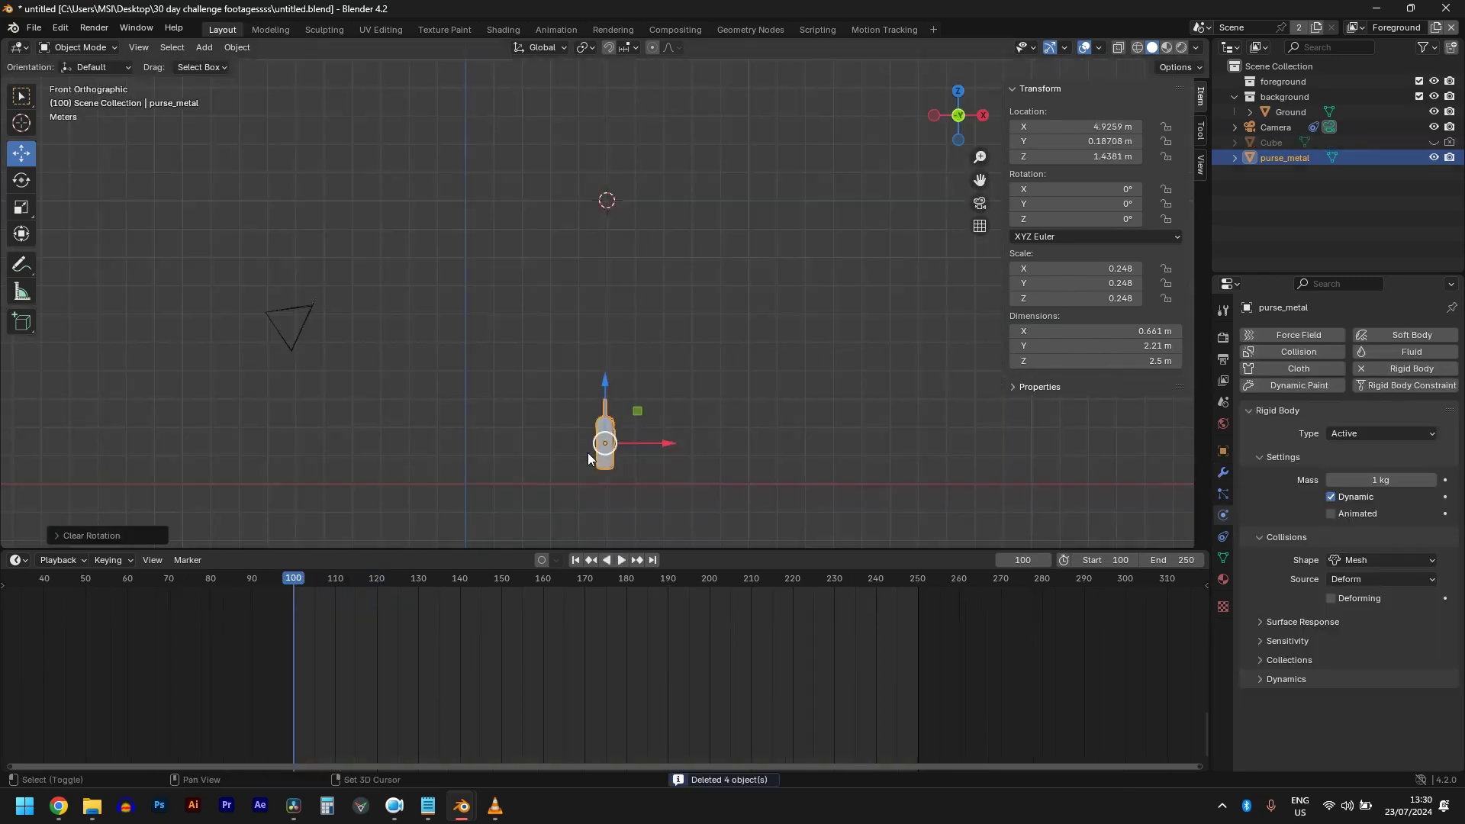
Add a cube and move it down along Z to about 1.5 m so that it overlaps the handbag
key(shift+a)
mouse_move(591, 415)
click(650, 428)
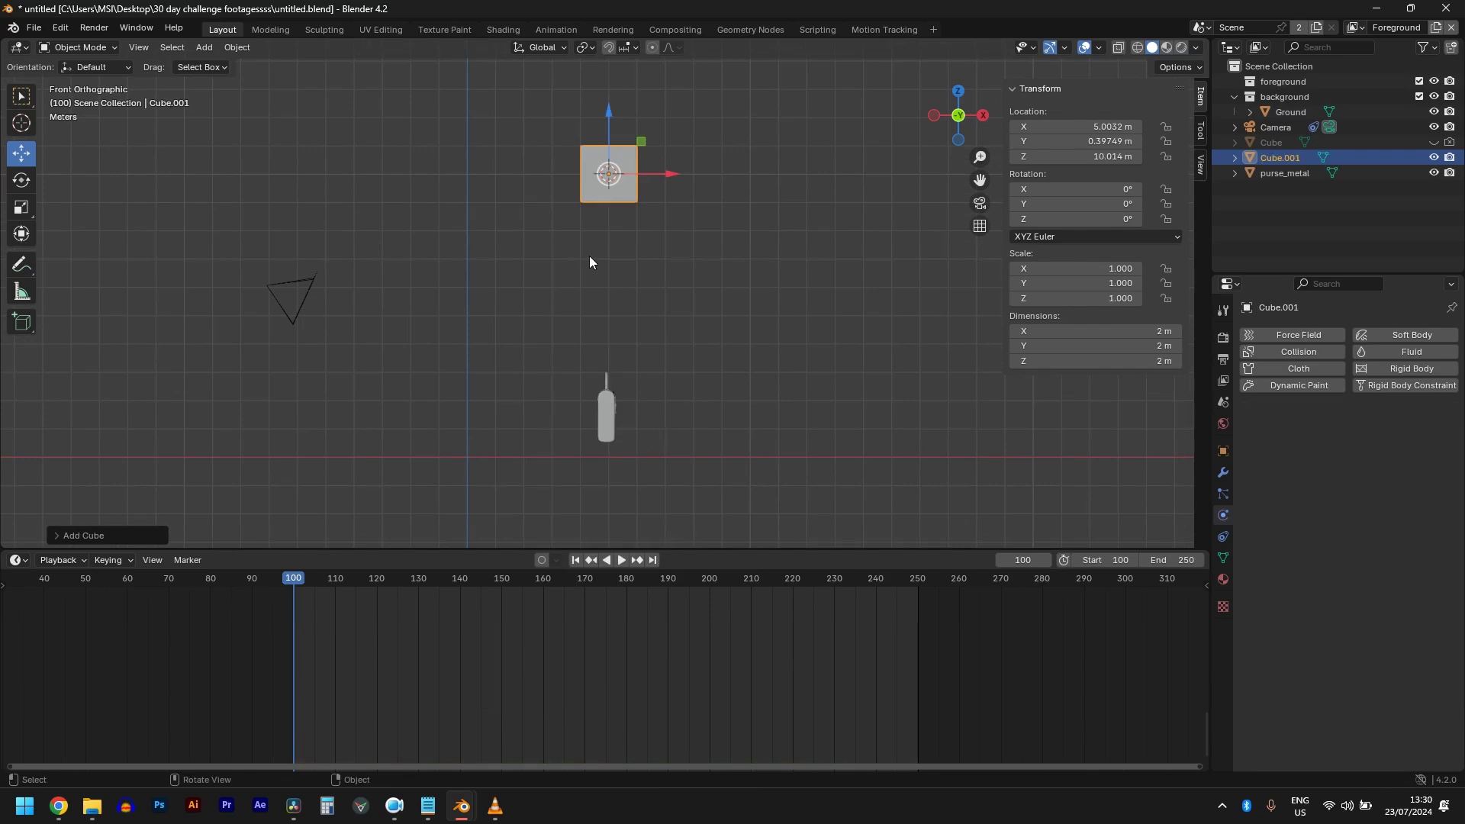
key(g)
key(z)
click(658, 415)
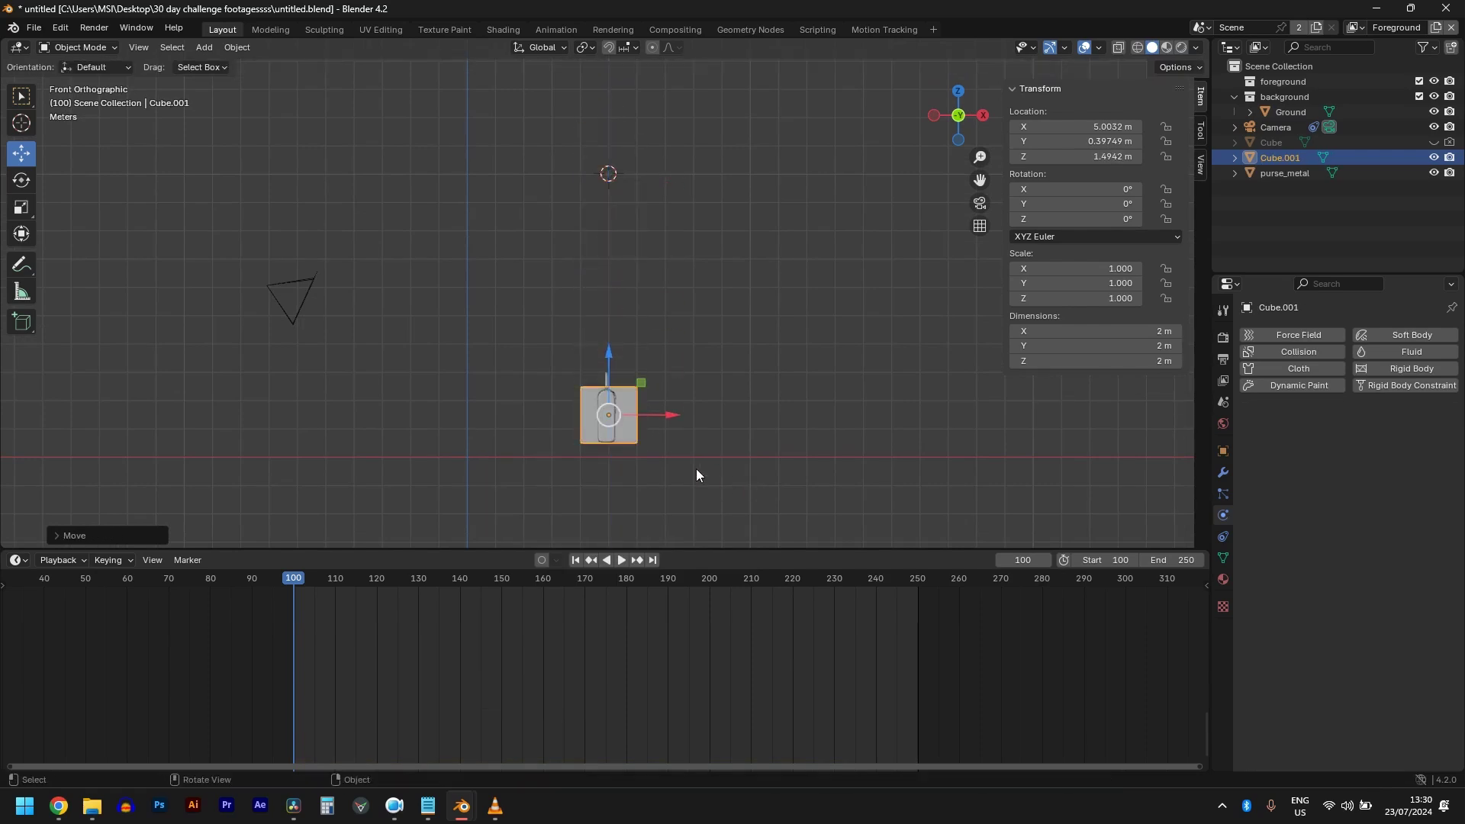
Narrow the new cube to a scale of about 0.34 along X
key(s)
key(x)
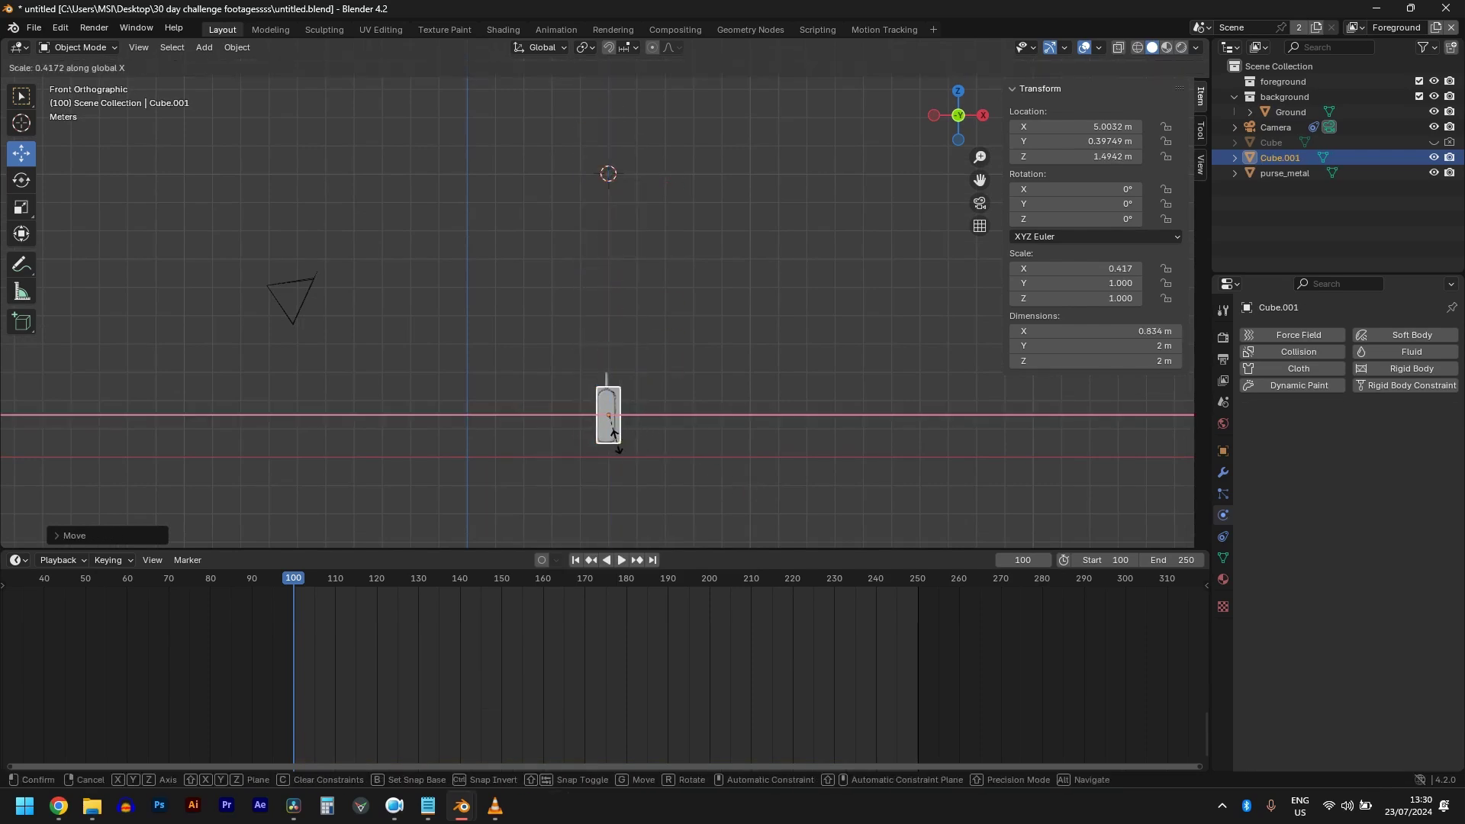
click(616, 436)
Centre the cube on the handbag at about 4.93 m along X and narrow its X scale to about 0.31
key(KP_Decimal)
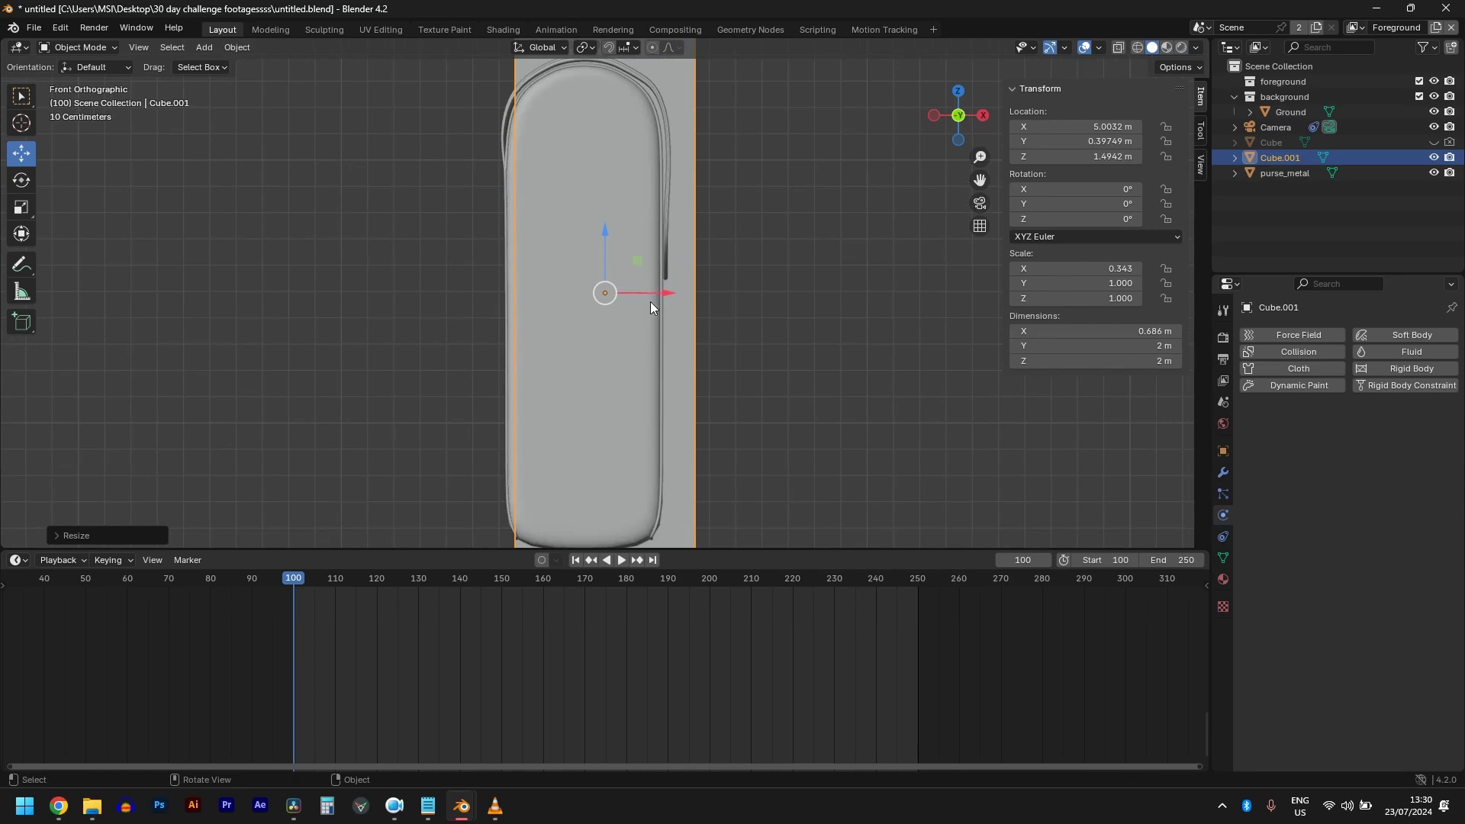
key(g)
key(x)
click(628, 299)
key(s)
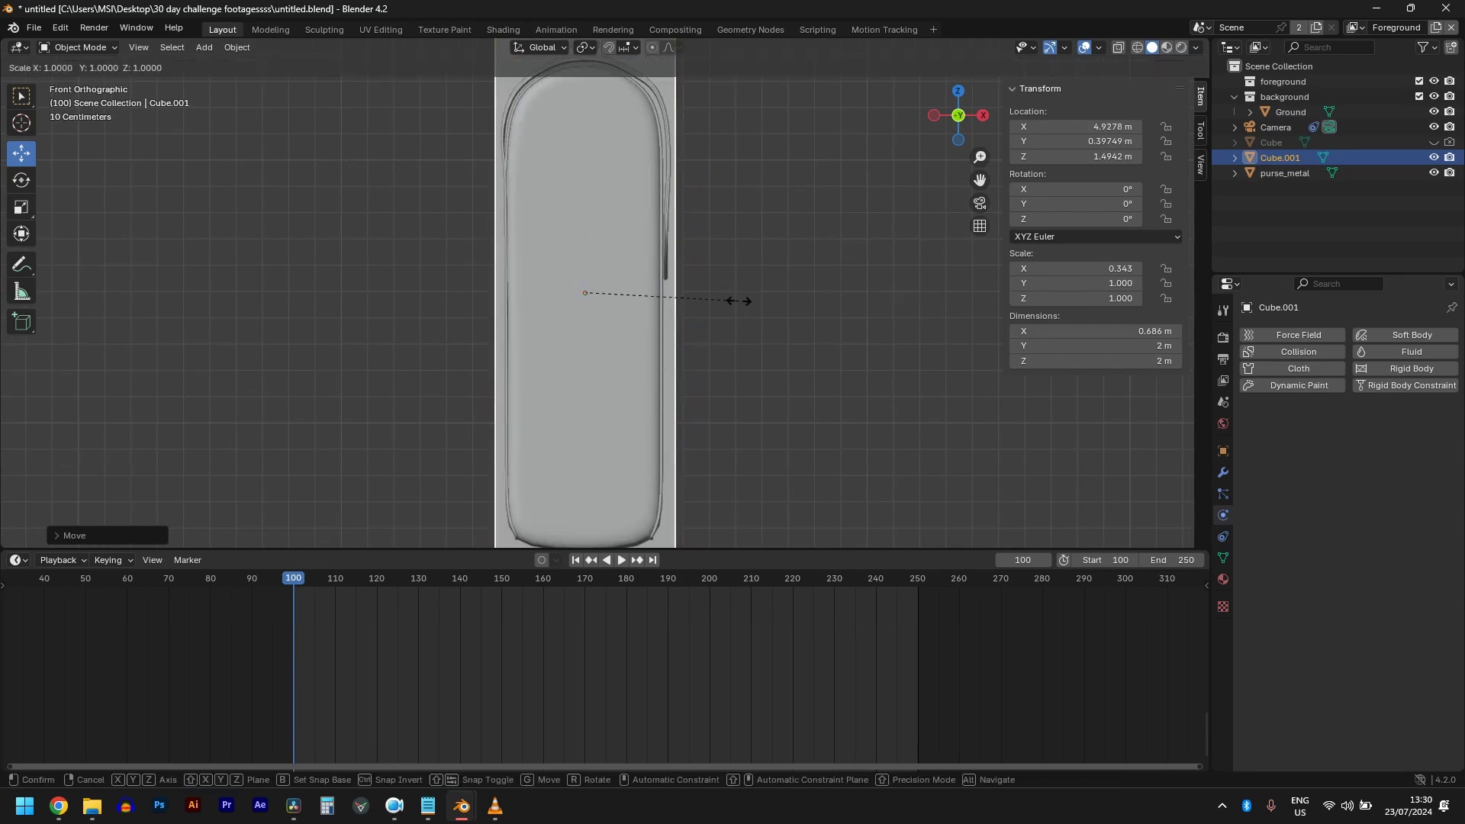
key(x)
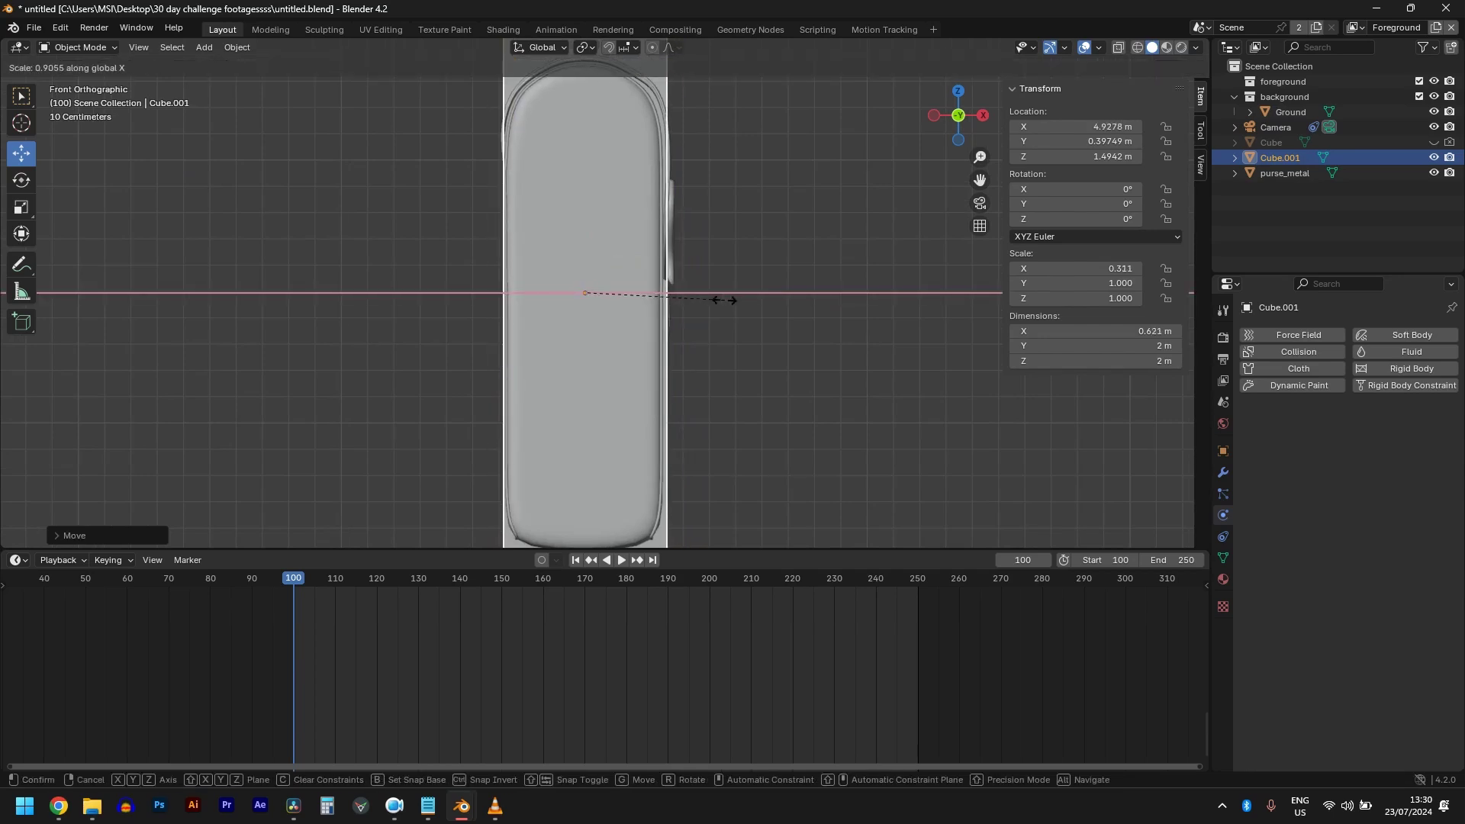
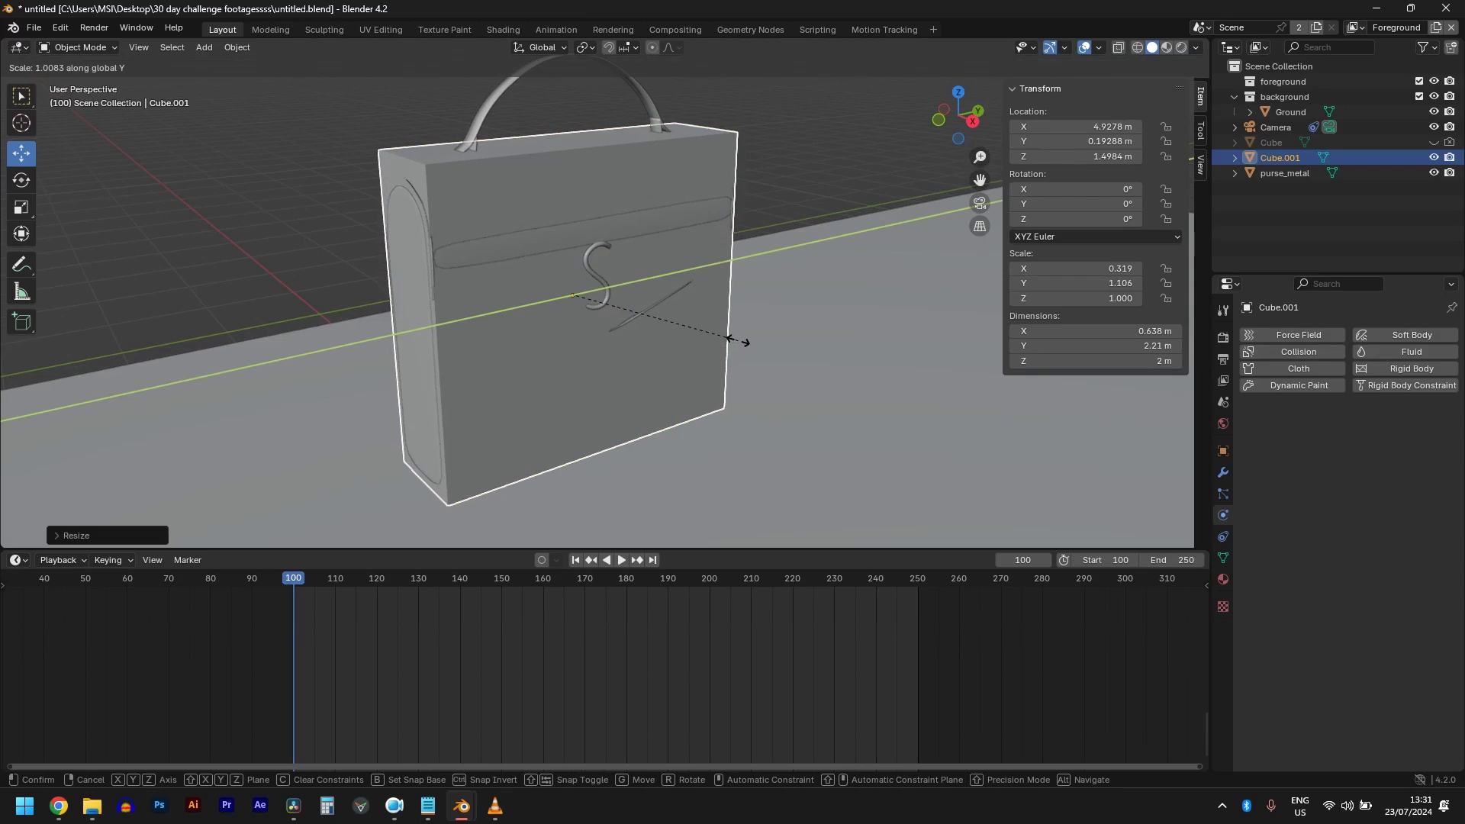
Widen the cube along Y to a scale of about 1.1 so that it spans the handbag's body
click(744, 339)
middle_drag(693, 319, 859, 373)
scroll(721, 259, up, 1)
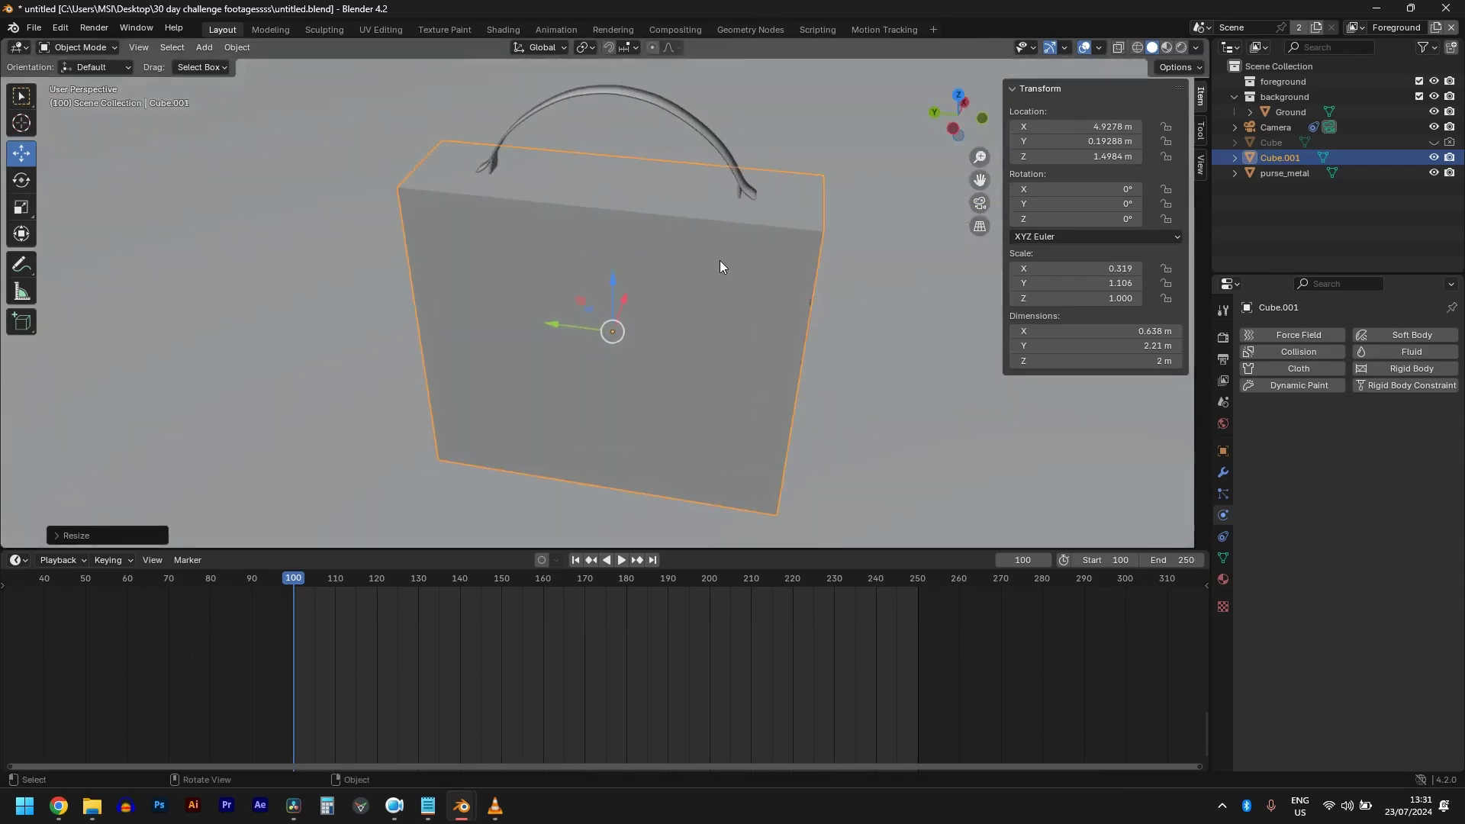
shift+middle_drag(668, 215, 719, 329)
scroll(616, 353, up, 4)
middle_drag(615, 350, 693, 356)
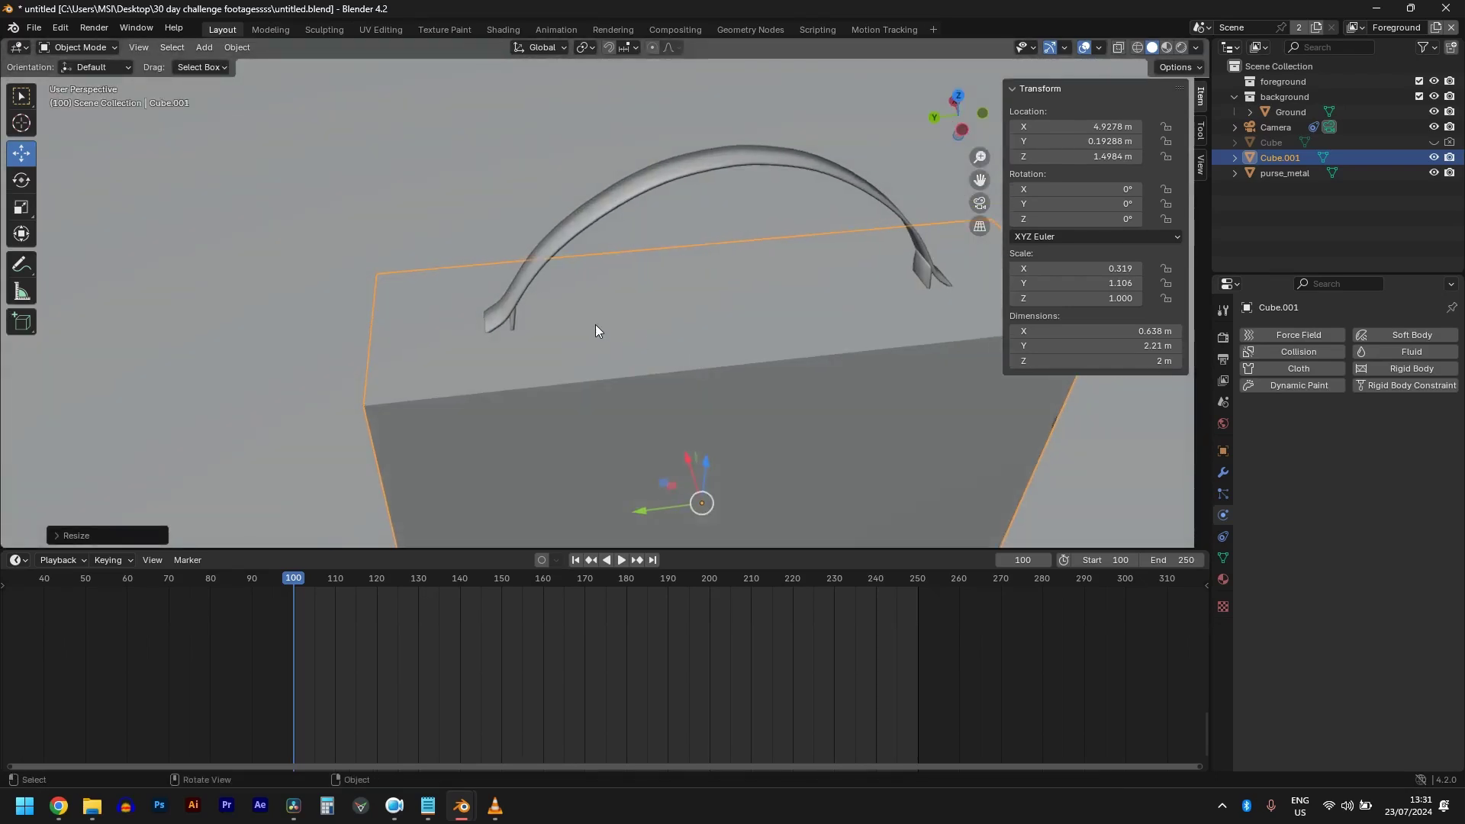
In the cube's Edit Mode, add a second cube, bring it near the handbag's upper part and scale it down
key(Tab)
scroll(564, 337, down, 1)
scroll(564, 336, down, 1)
key(shift+a)
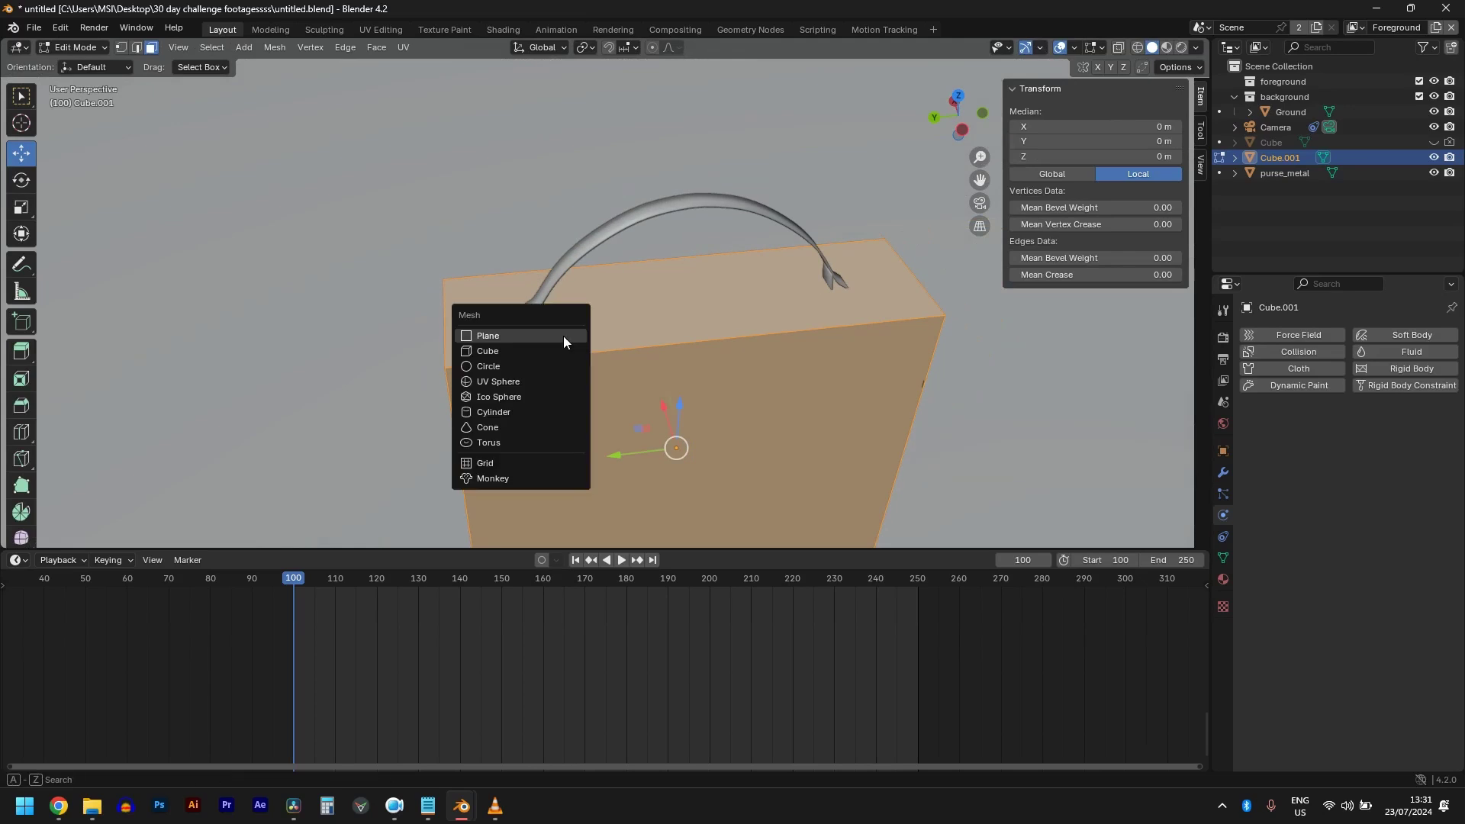
key(Escape)
key(shift+a)
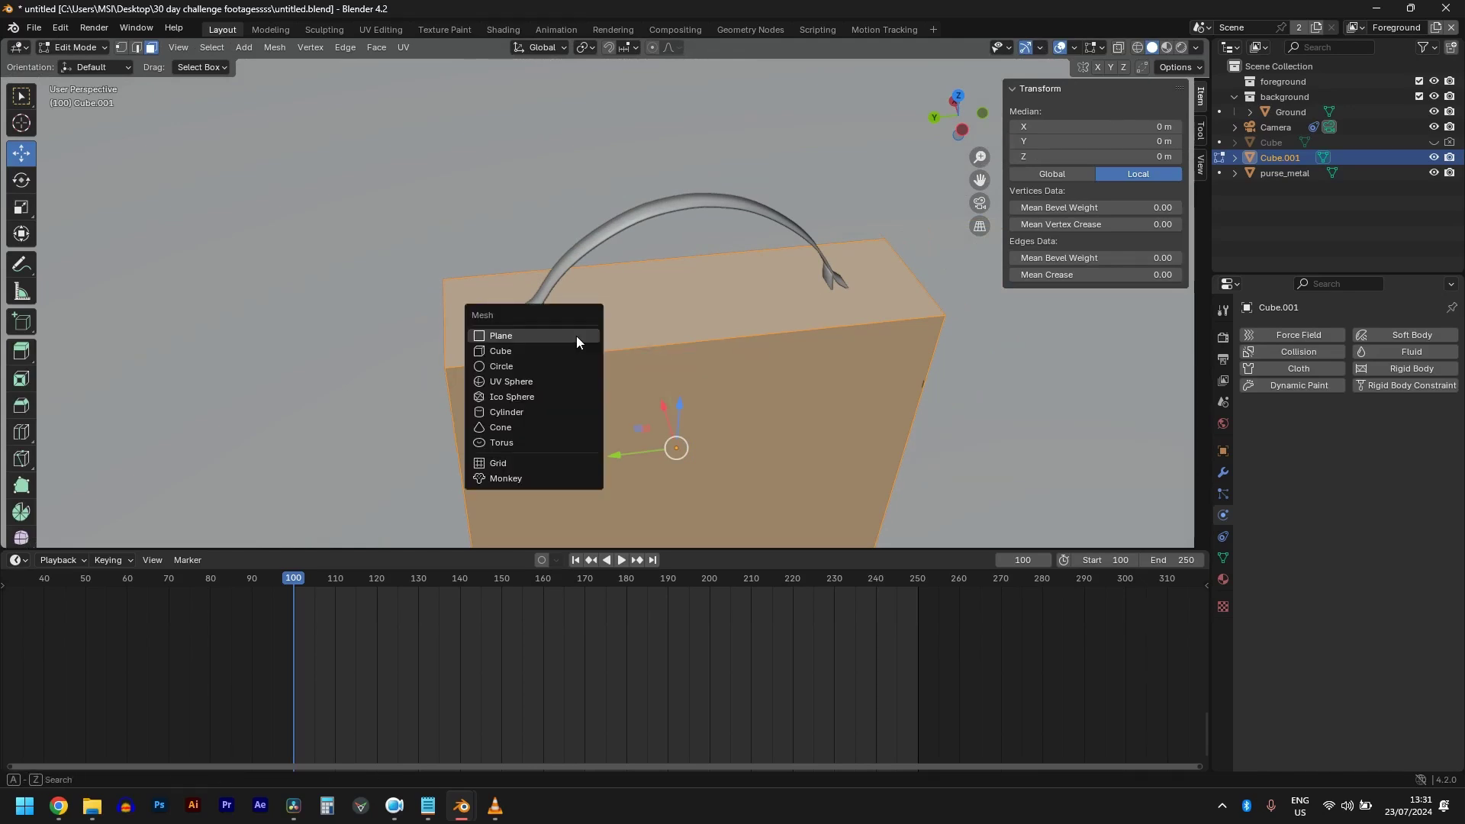
click(562, 353)
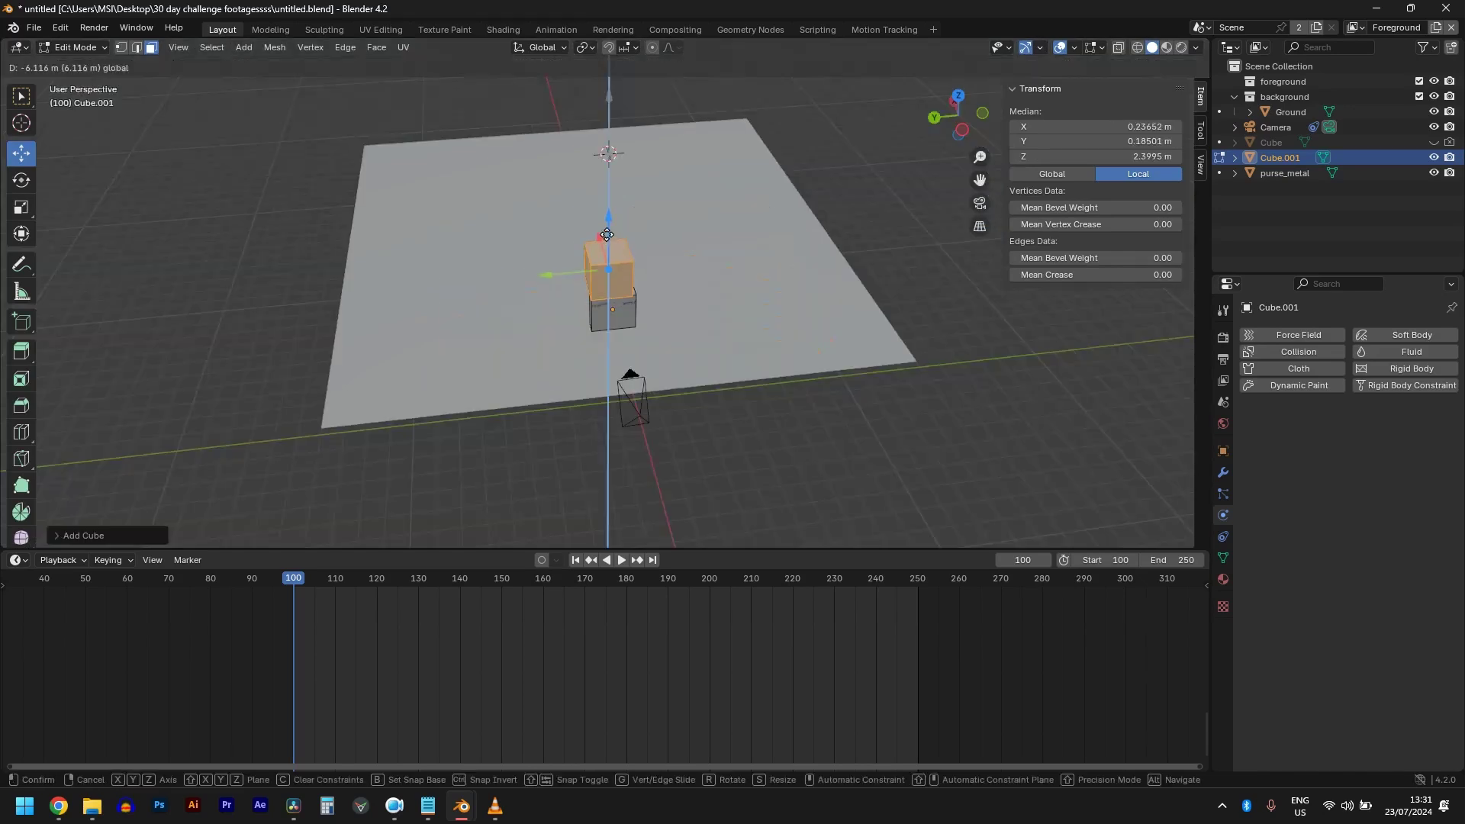
drag(608, 238, 608, 275)
key(s)
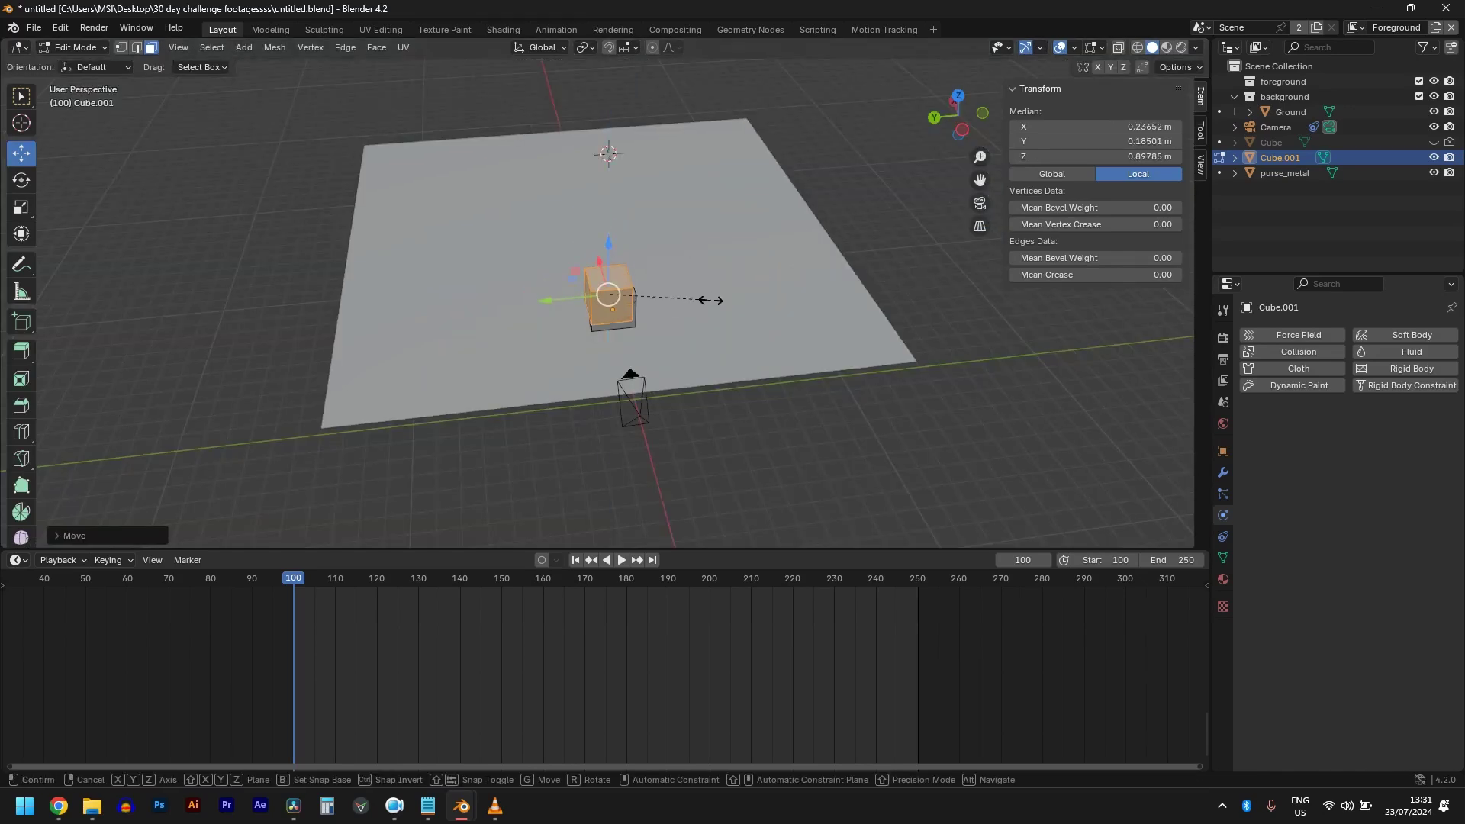
click(631, 272)
In the right view, move the small cube along Y to about -0.65 m at the handle's base and shrink it further
key(KP_3)
scroll(600, 235, up, 2)
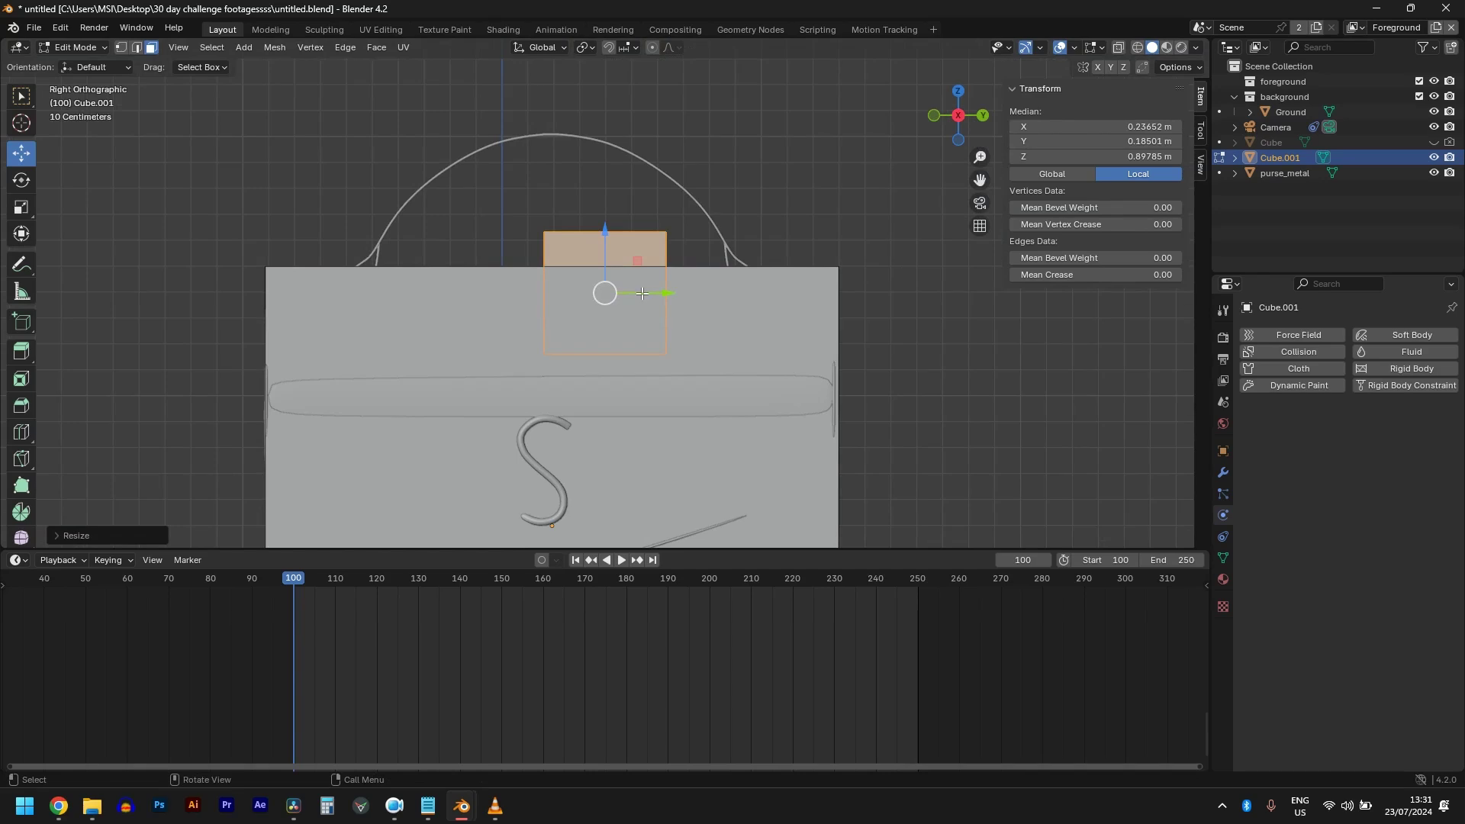
drag(641, 293, 419, 242)
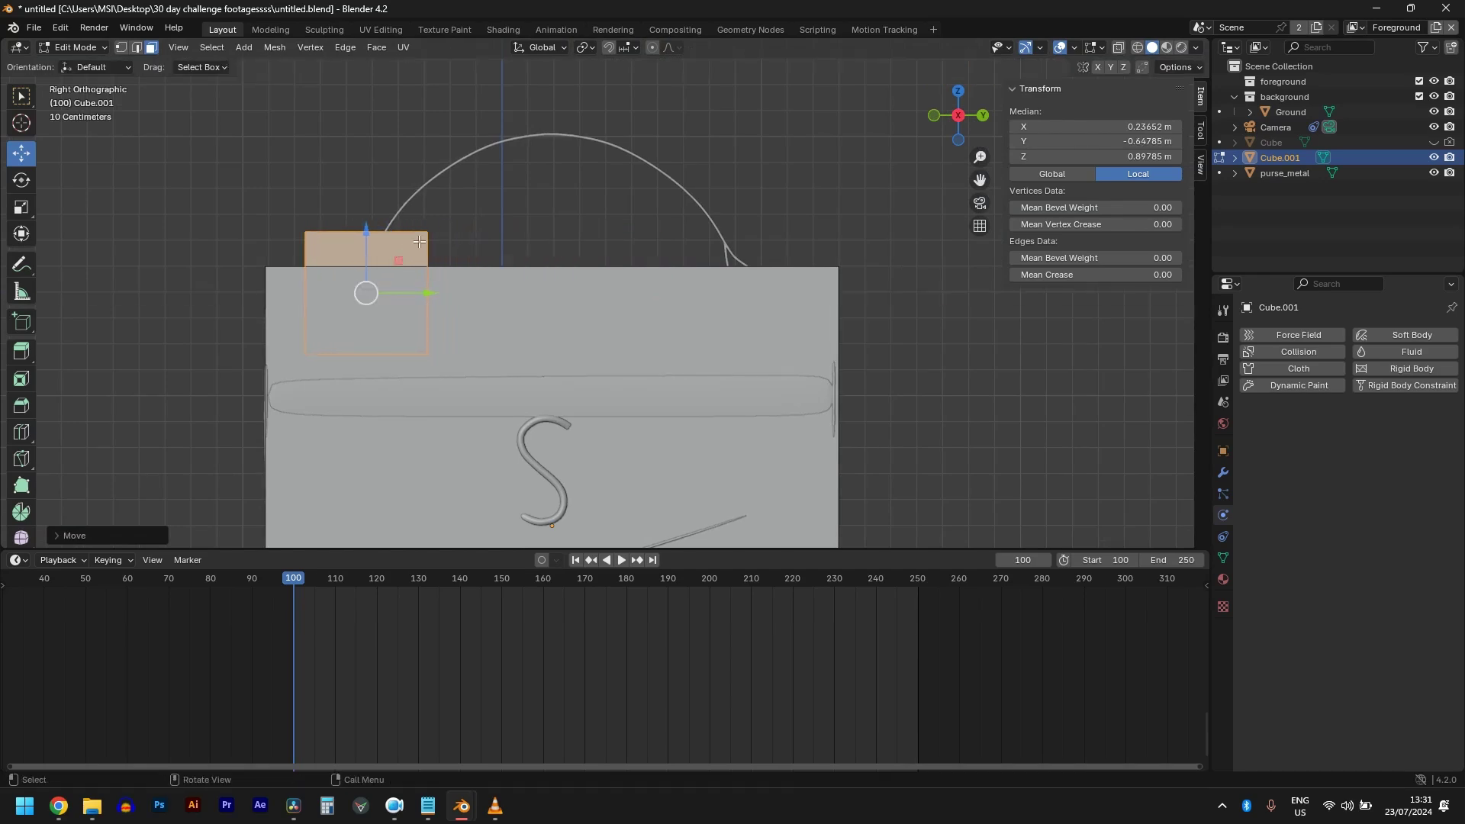
key(s)
click(468, 298)
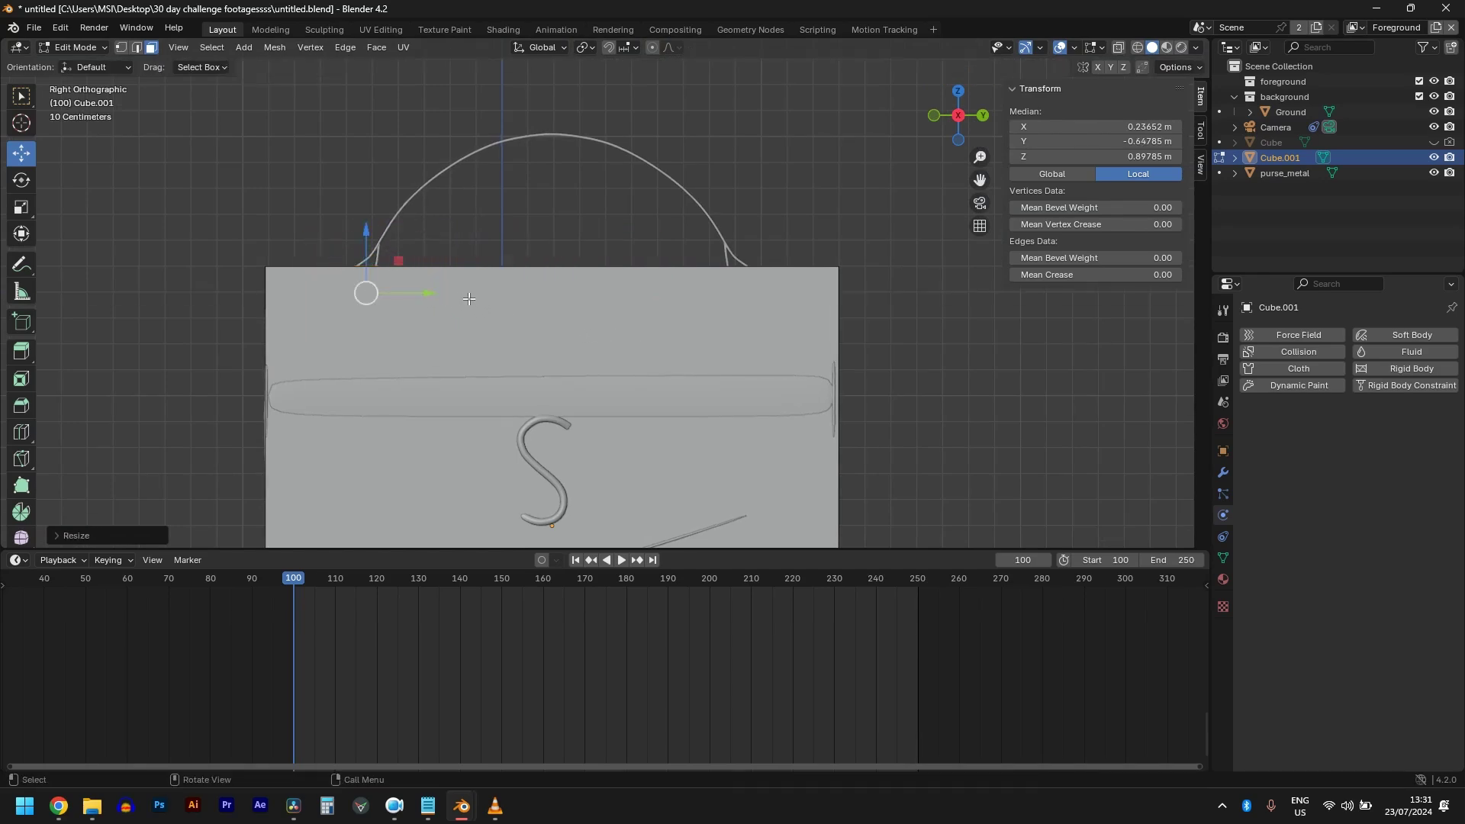
Scale the small cube along Y by about 0.26 and set its height to about 0.99 m along Z
drag(360, 254, 369, 215)
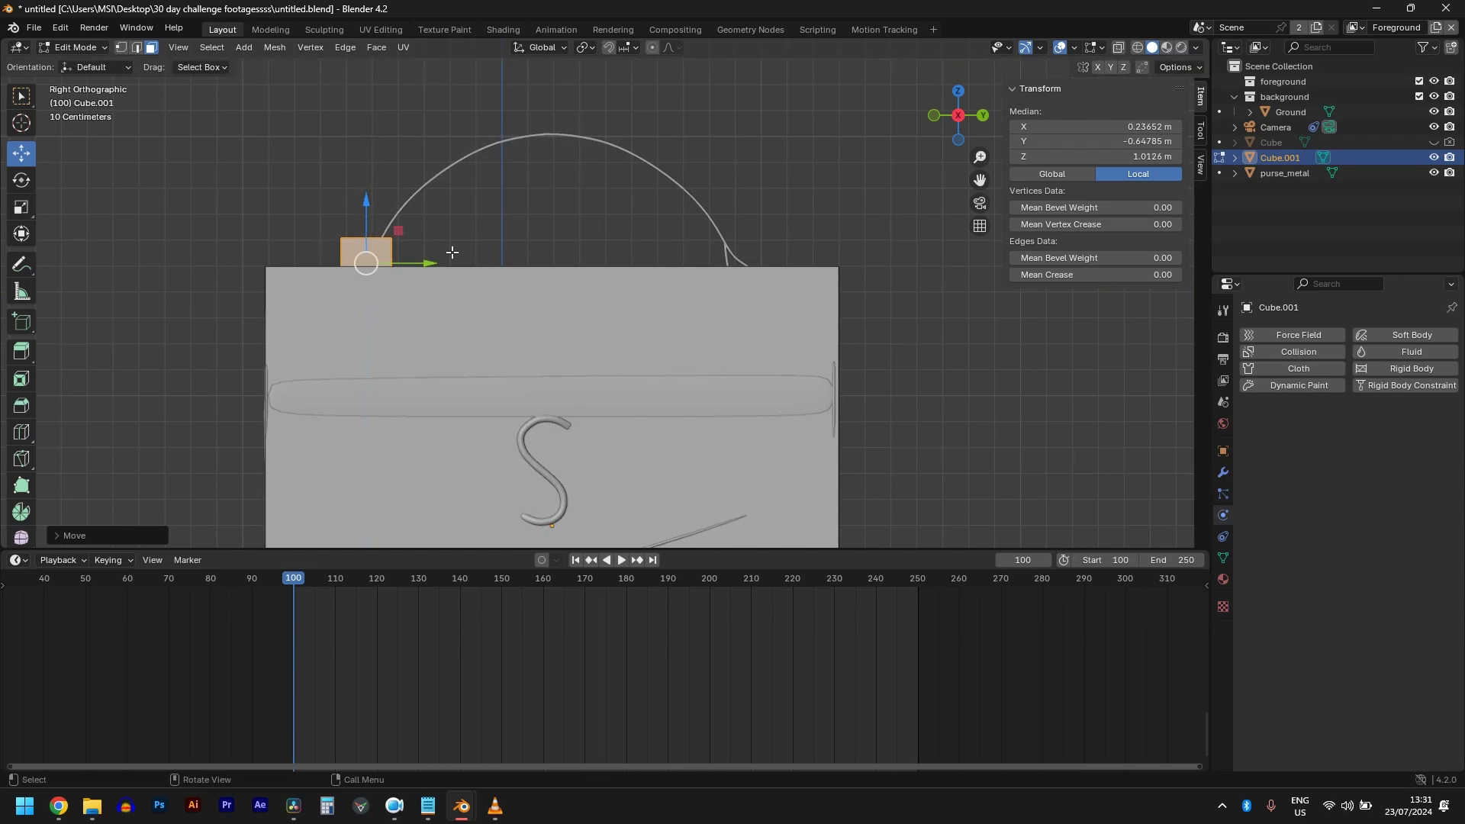
key(s)
key(y)
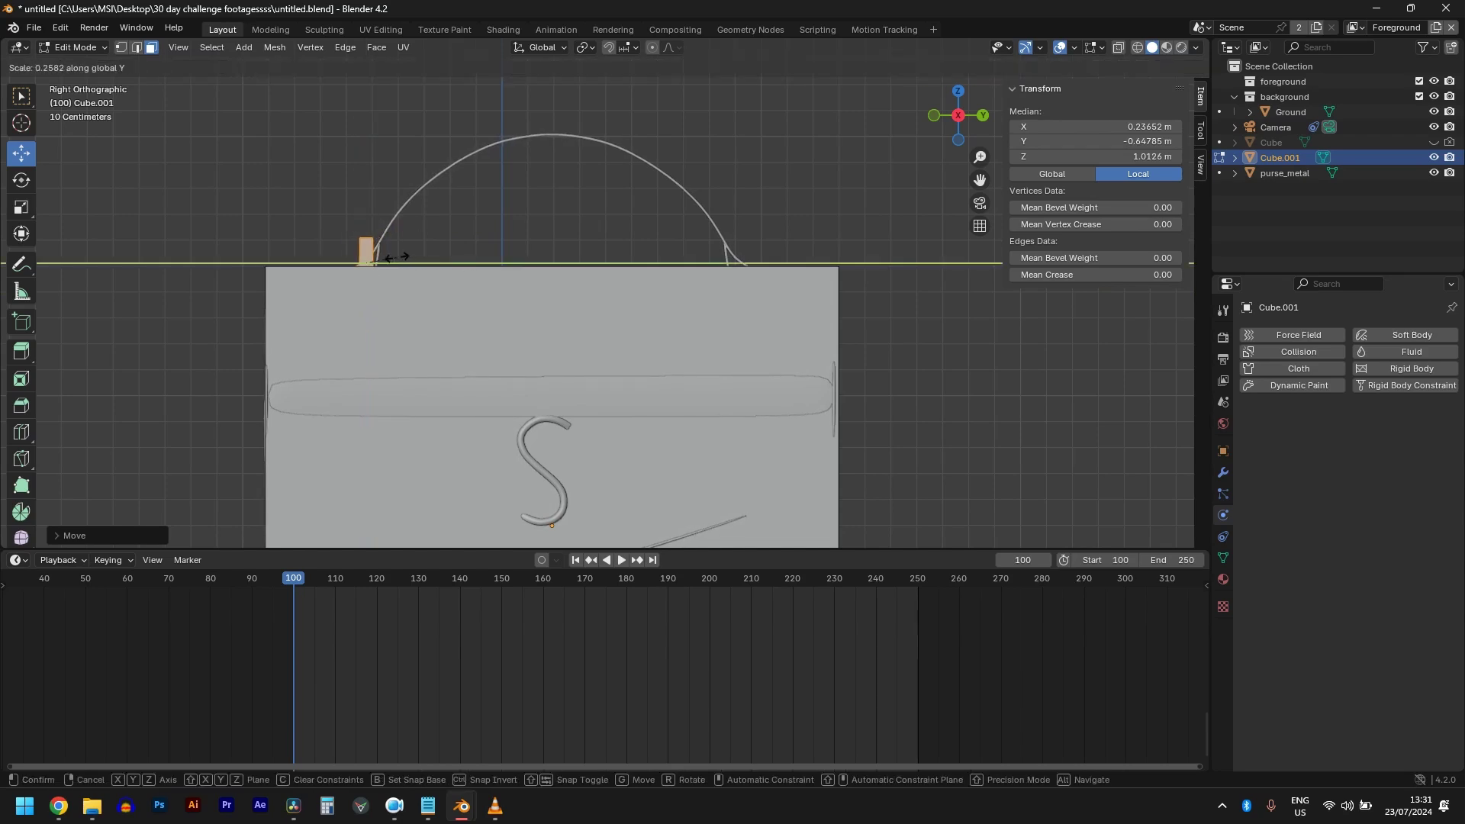
click(397, 257)
drag(366, 231, 368, 240)
Shift the small block onto the handle's base at about X 0.08 m, Y -0.67 m and Z 1.03 m
scroll(394, 251, up, 2)
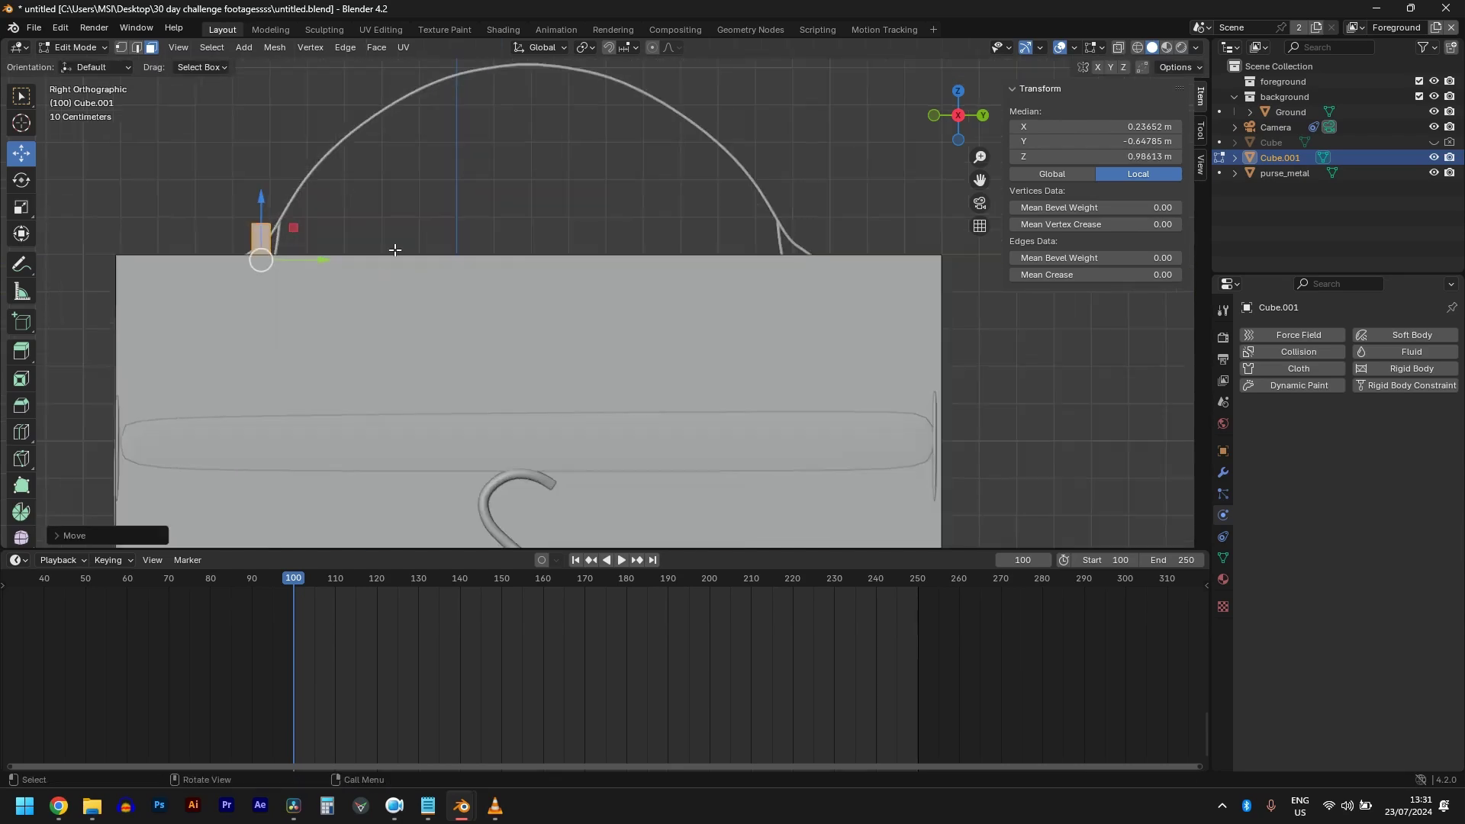
middle_drag(396, 250, 505, 283)
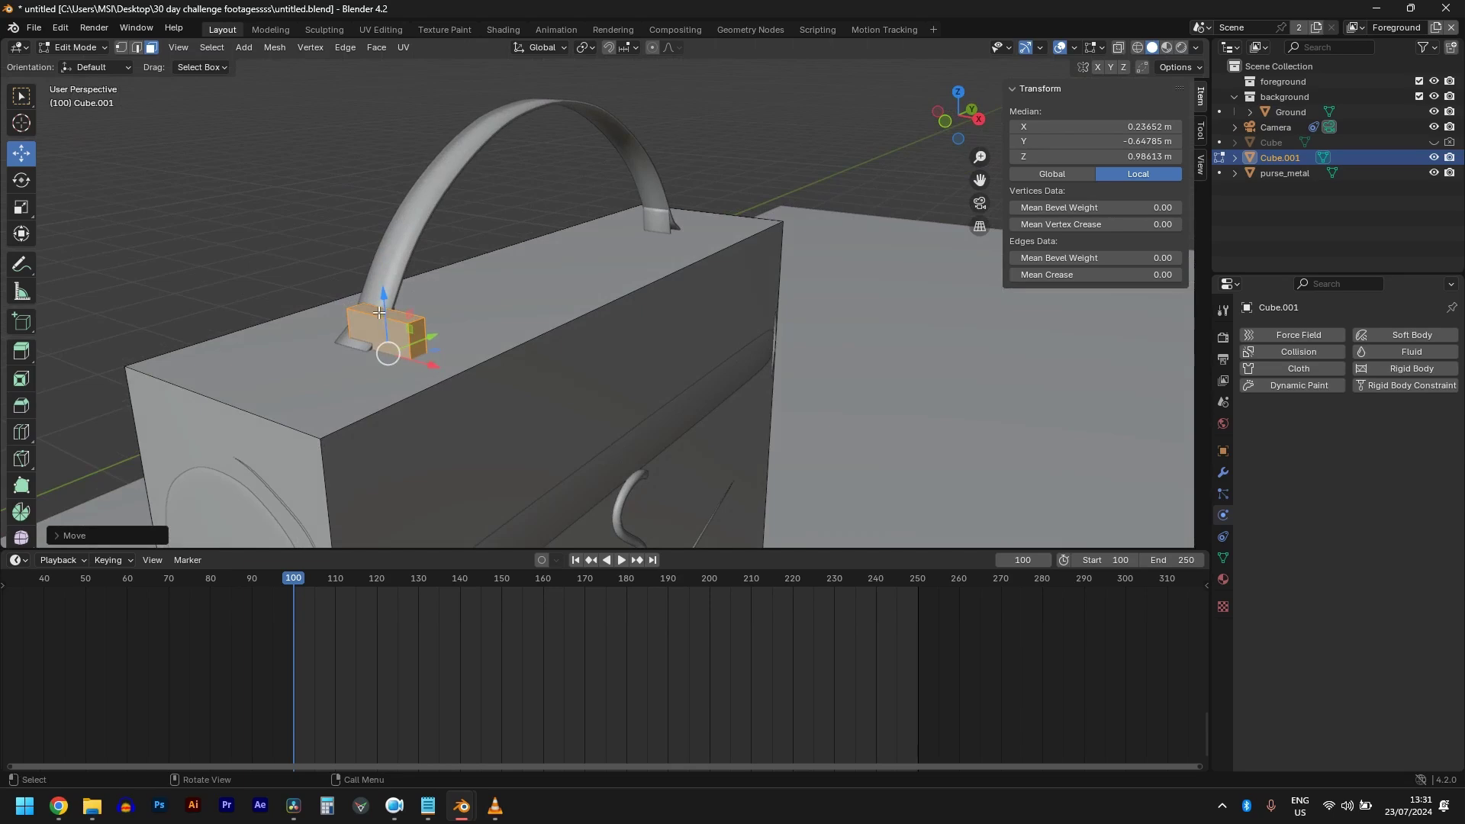
drag(380, 312, 380, 295)
drag(418, 351, 398, 321)
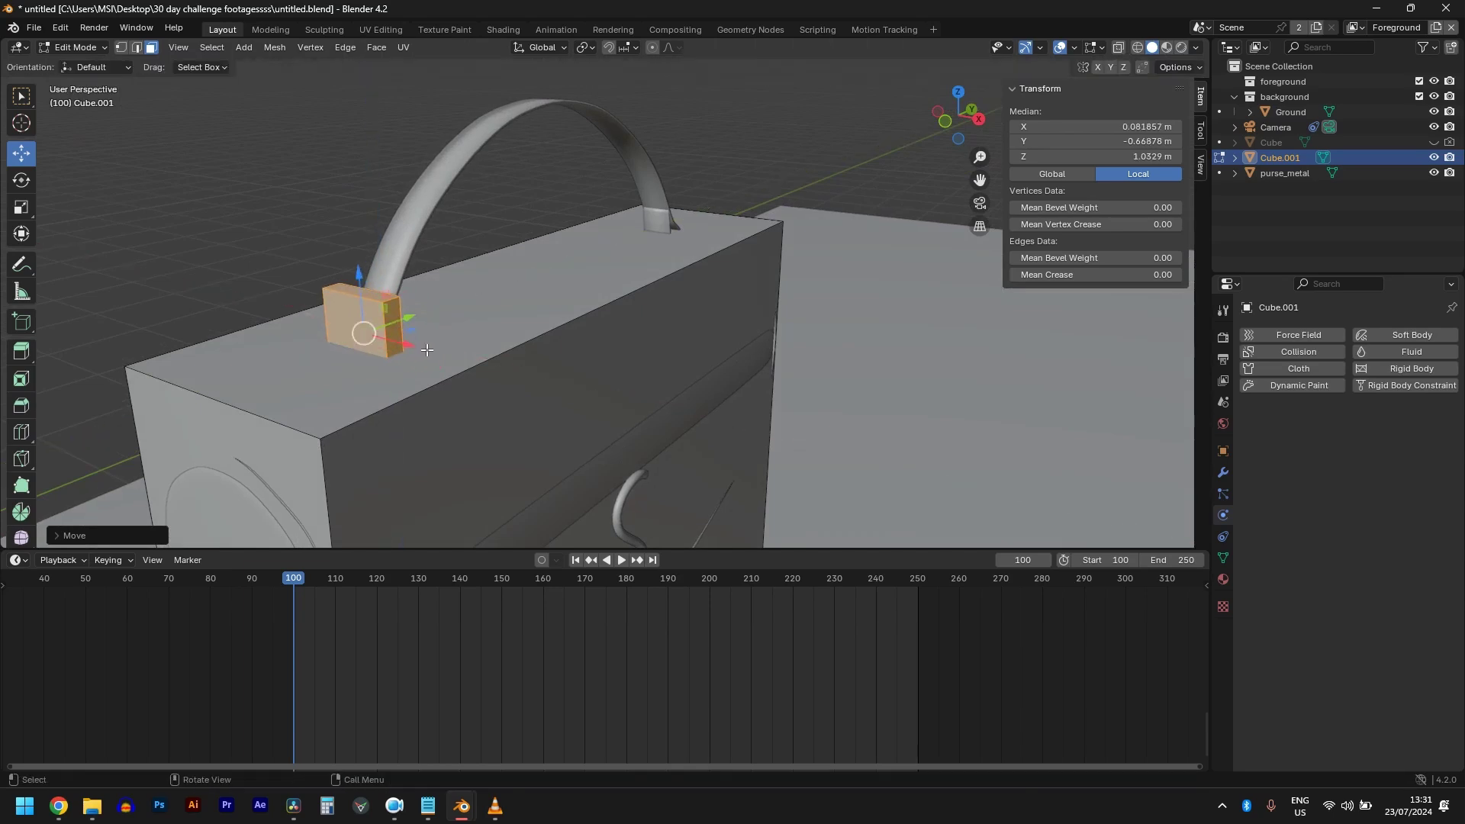
Scale the small block along X to roughly match the width of the handle strap
middle_drag(427, 350, 480, 352)
key(s)
key(x)
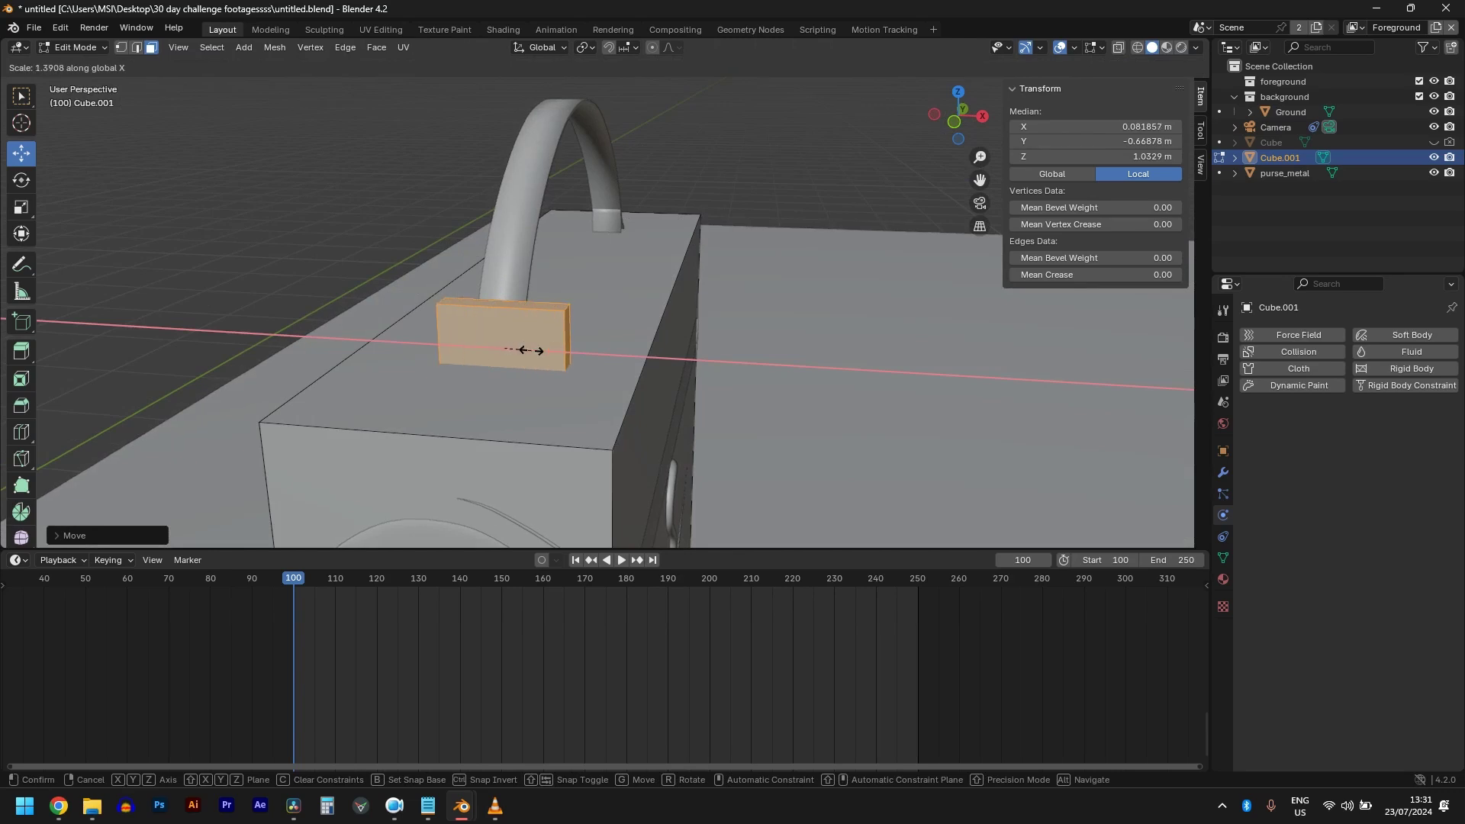
click(515, 344)
In the top view, move the small block along X to about 0 m so that it lines up with the handle
key(KP_7)
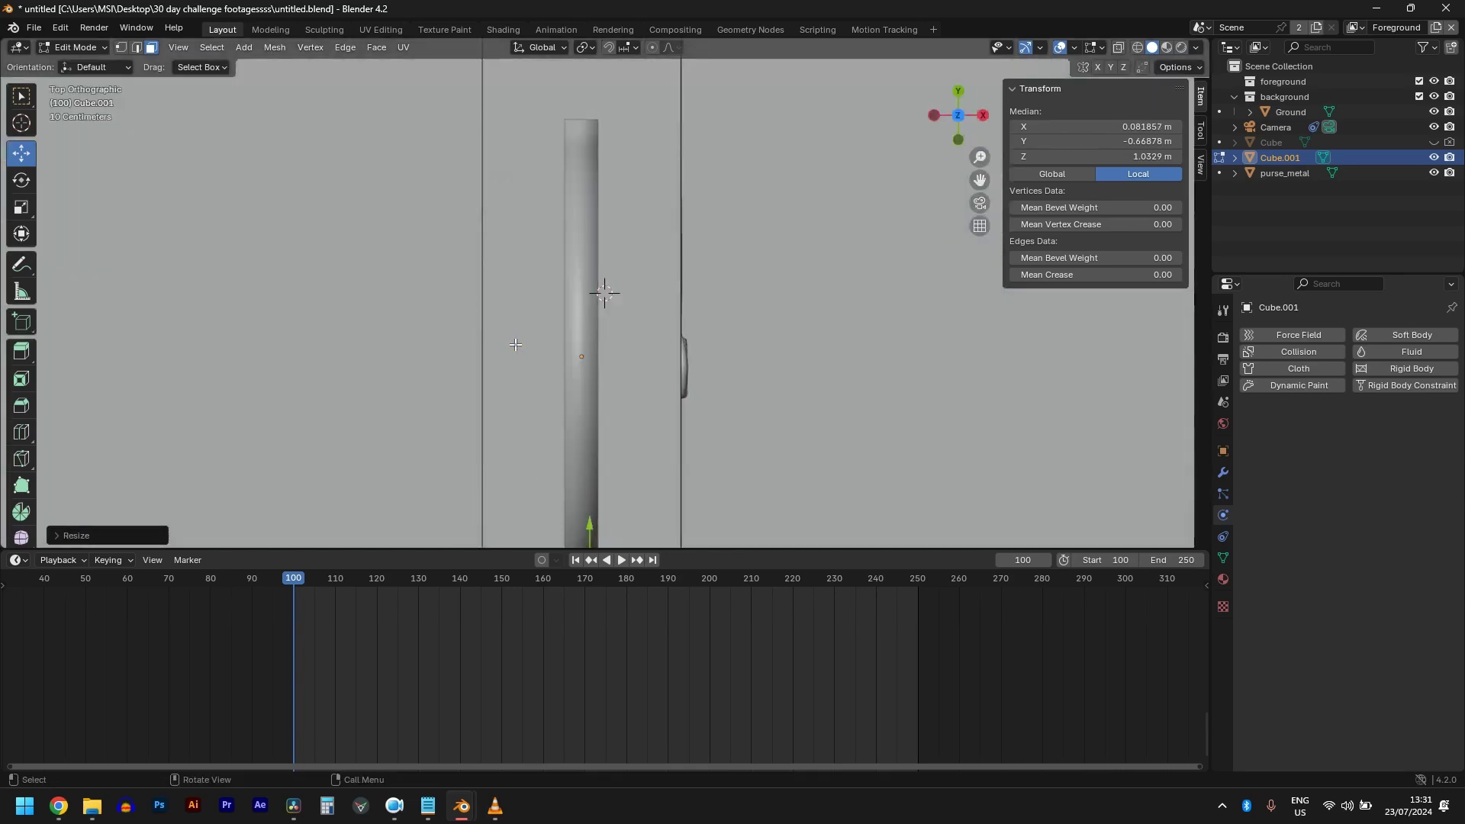
scroll(581, 428, down, 4)
shift+middle_drag(592, 470, 588, 413)
scroll(586, 413, up, 4)
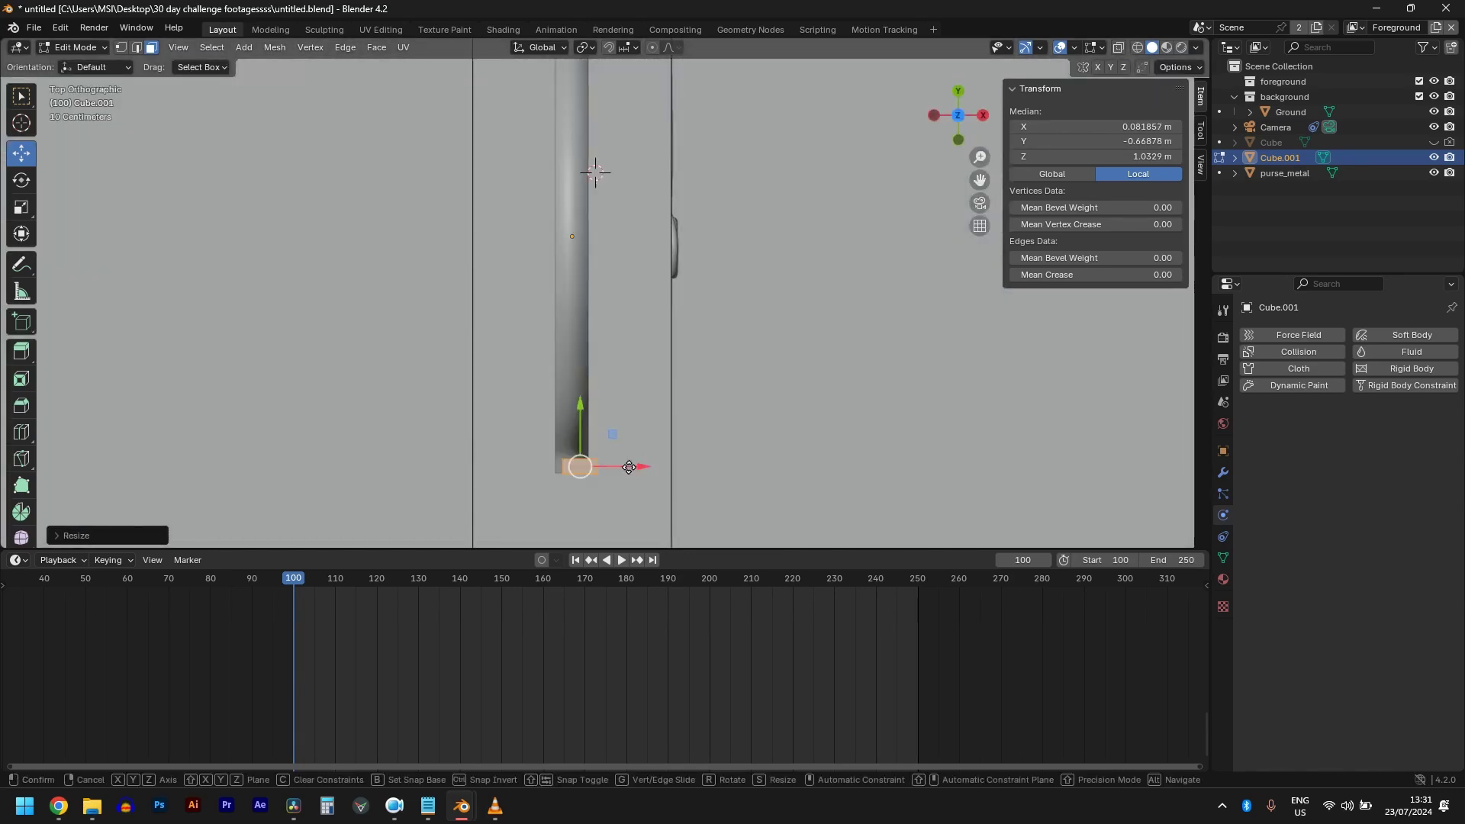
drag(631, 466, 622, 467)
middle_drag(621, 467, 492, 394)
In the right view, rotate the whole small block about 32° and move it to about Y -0.66 m, Z 1.02 m
key(KP_1)
key(ctrl+KP_3)
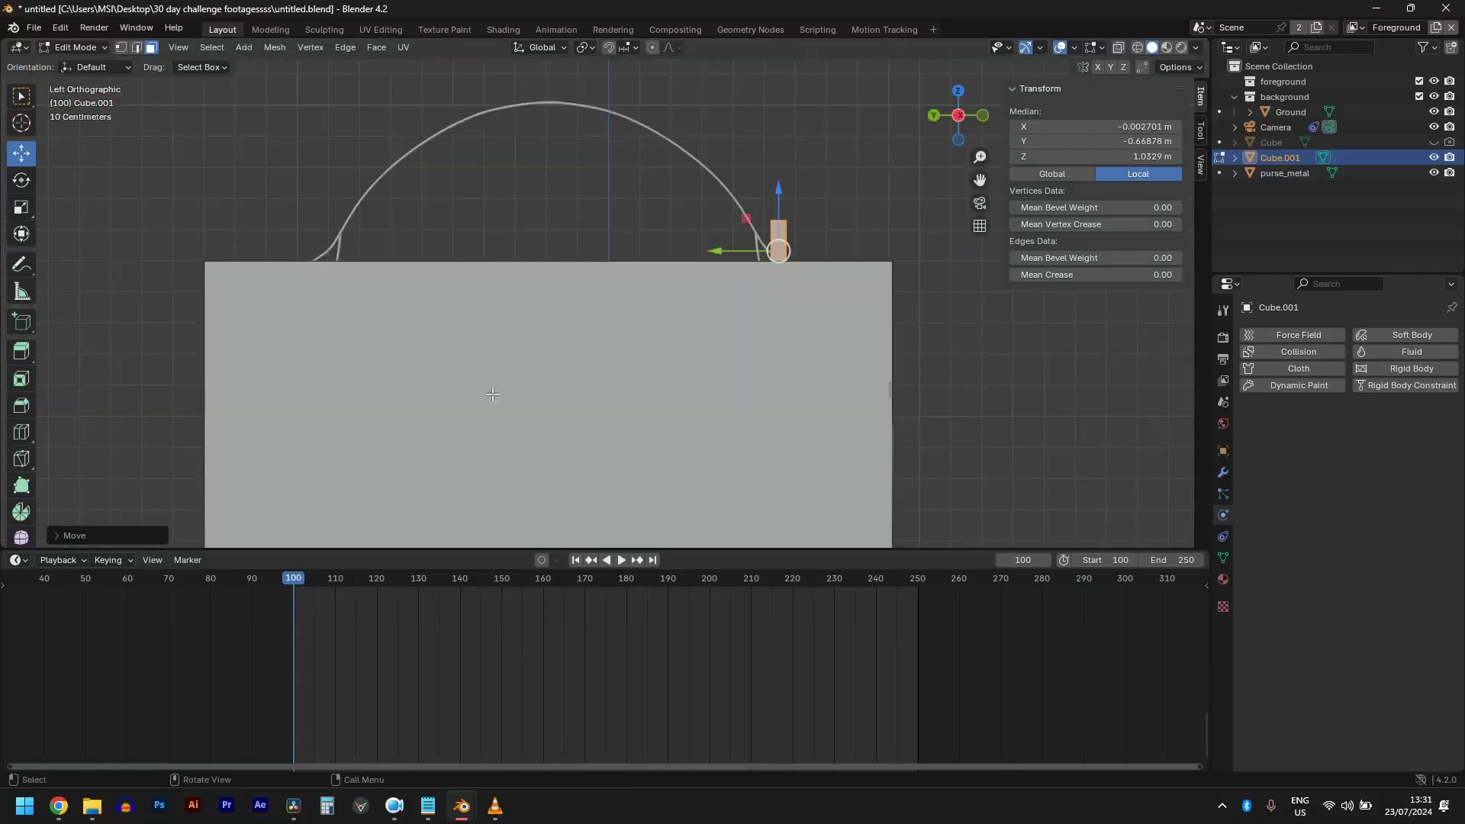
key(KP_3)
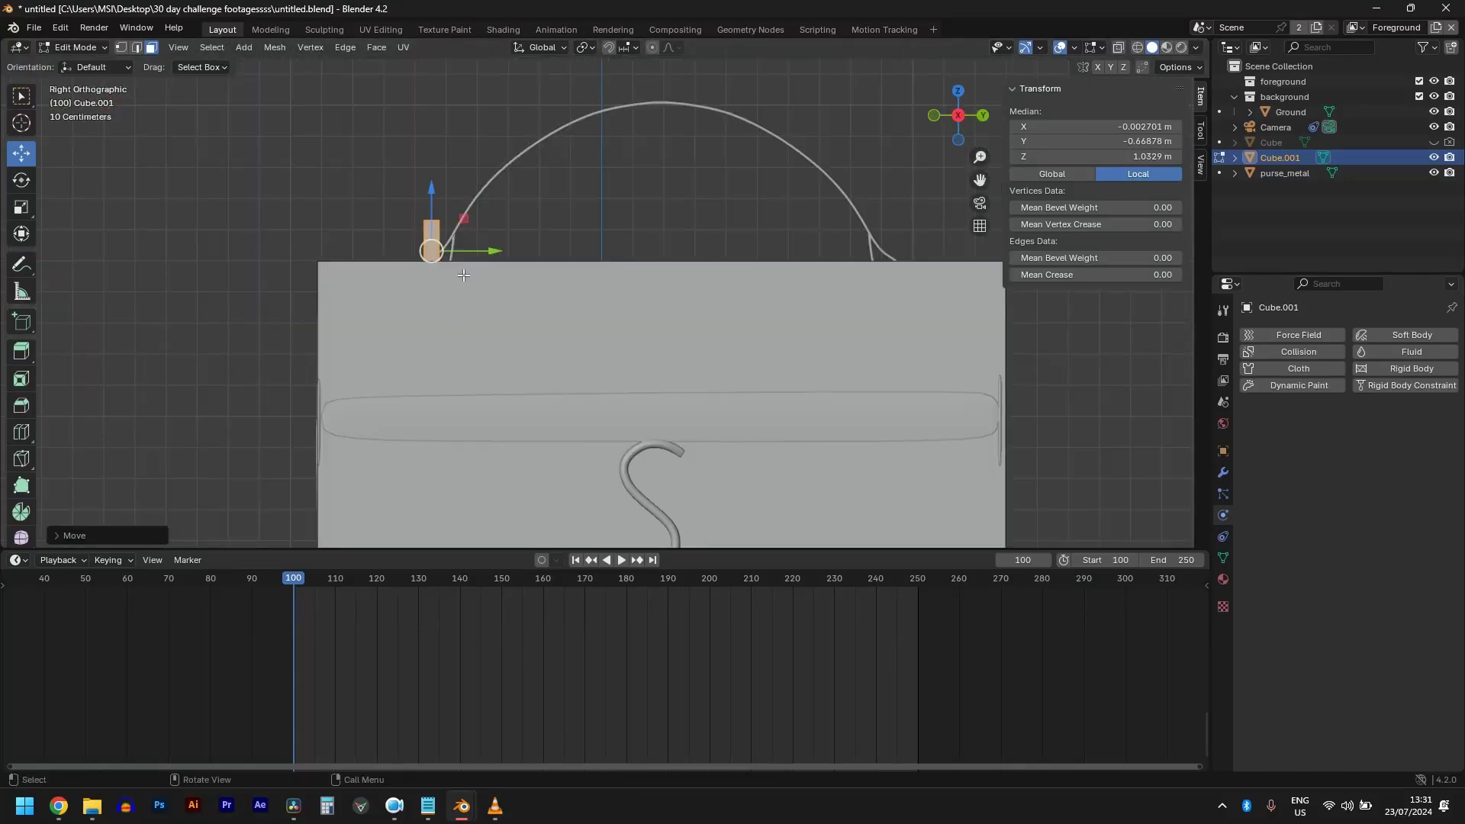
scroll(463, 275, up, 1)
shift+middle_drag(463, 275, 521, 358)
click(522, 359)
key(l)
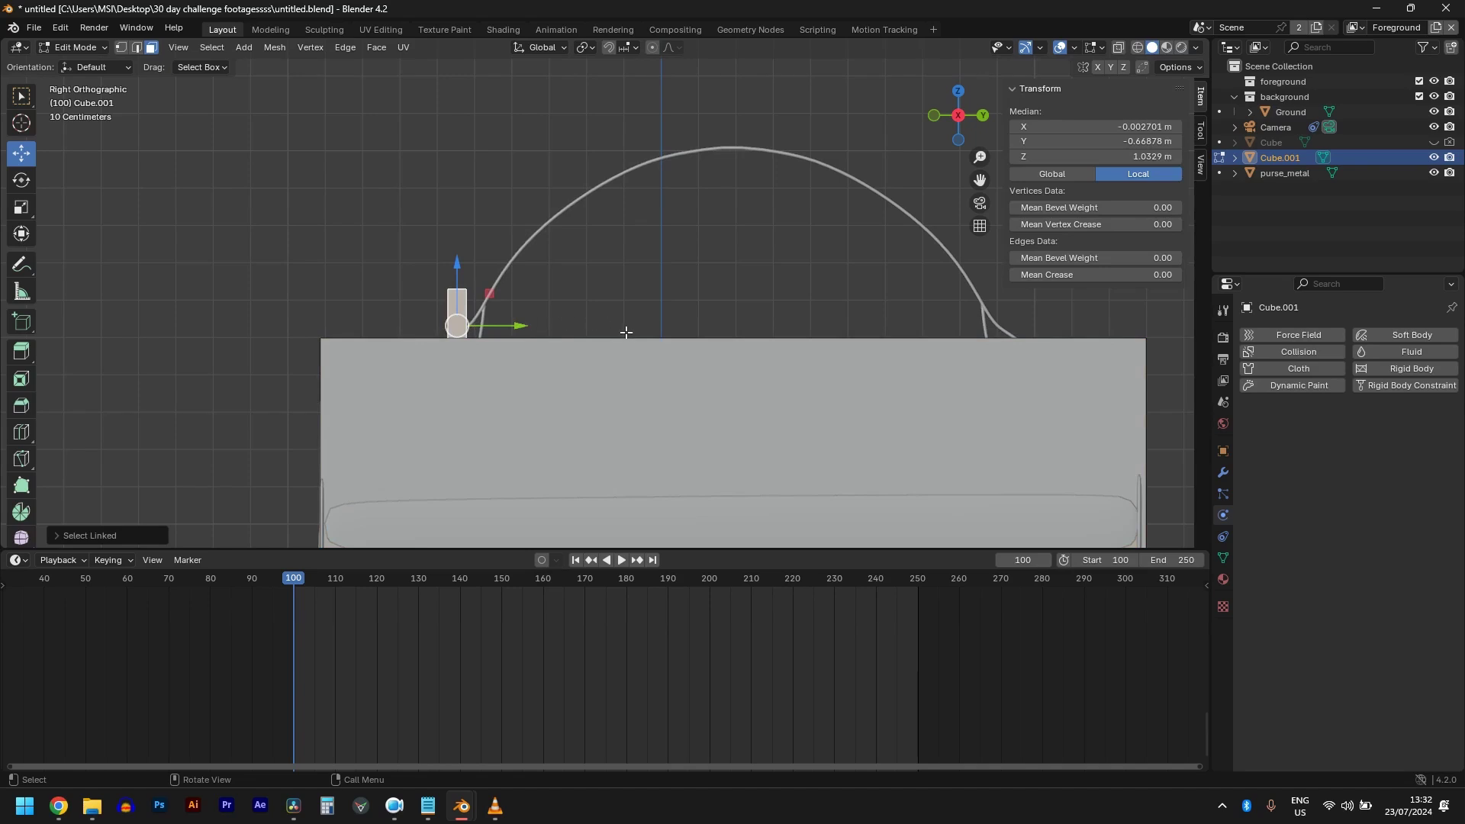
key(r)
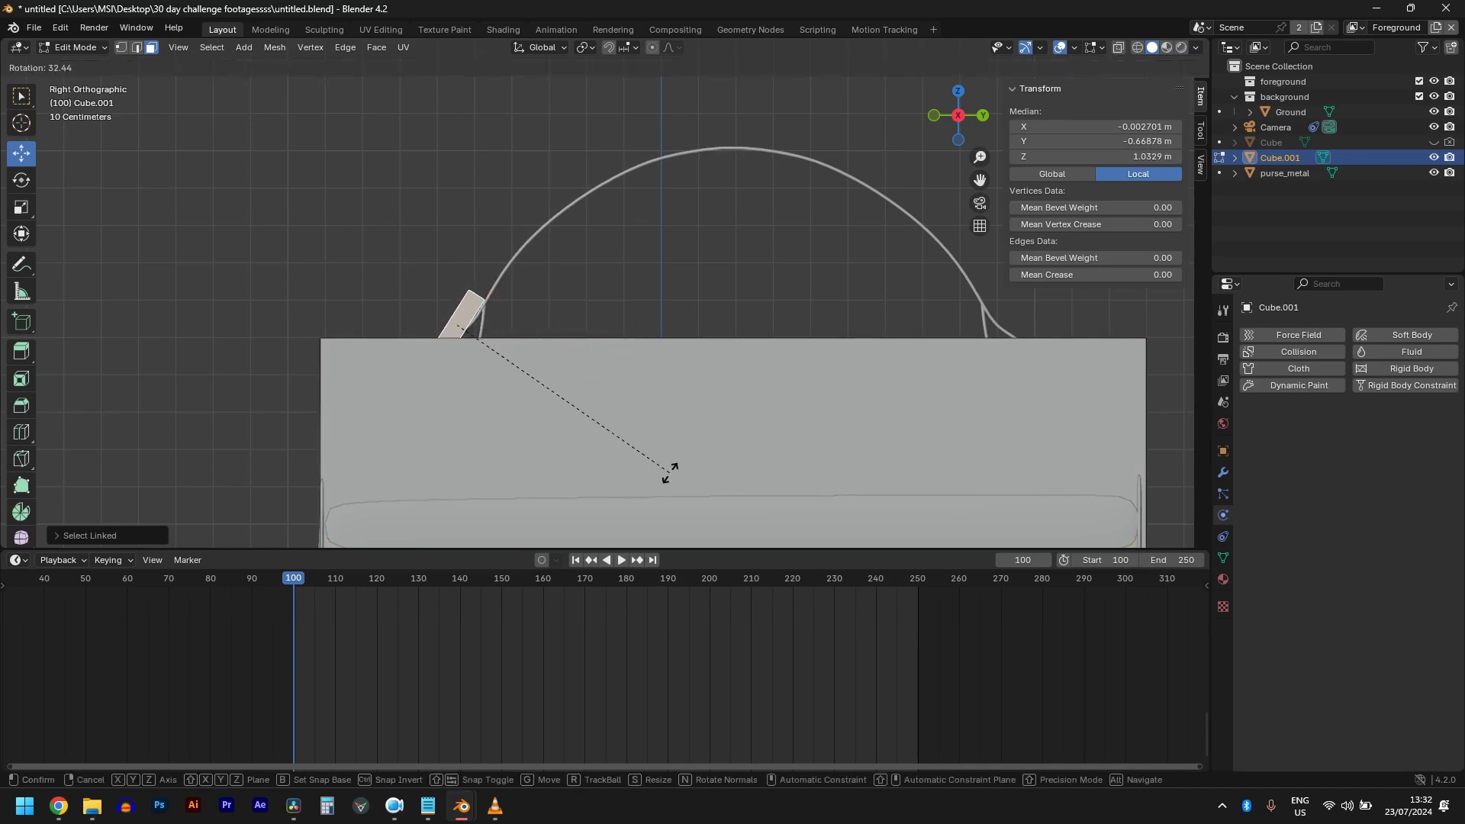
click(669, 473)
key(g)
click(670, 474)
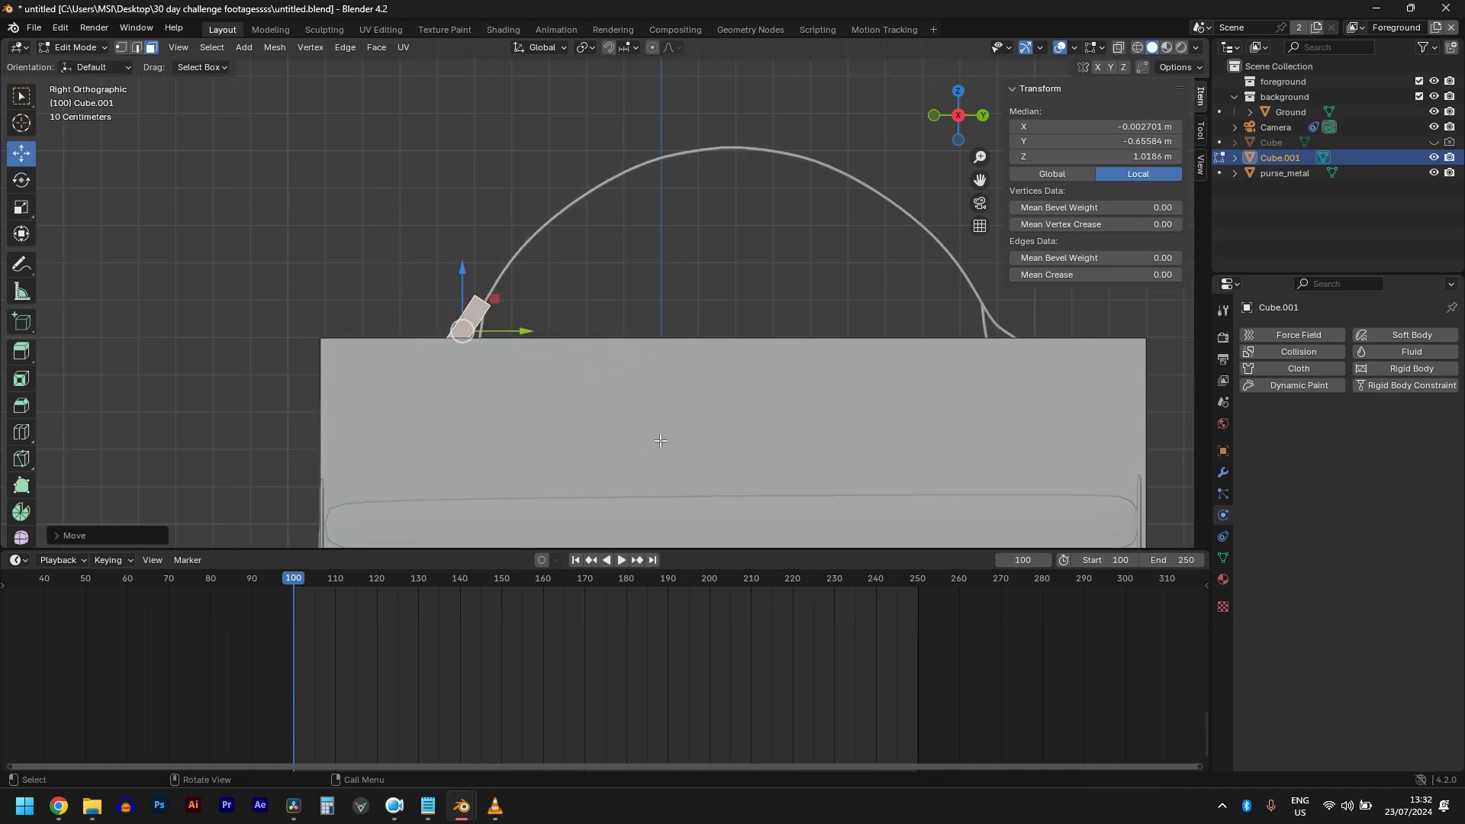
Extrude the tilted block's upper end face along its normal to about Y -0.55 m, Z 1.20 m
middle_drag(661, 442, 632, 482)
click(505, 281)
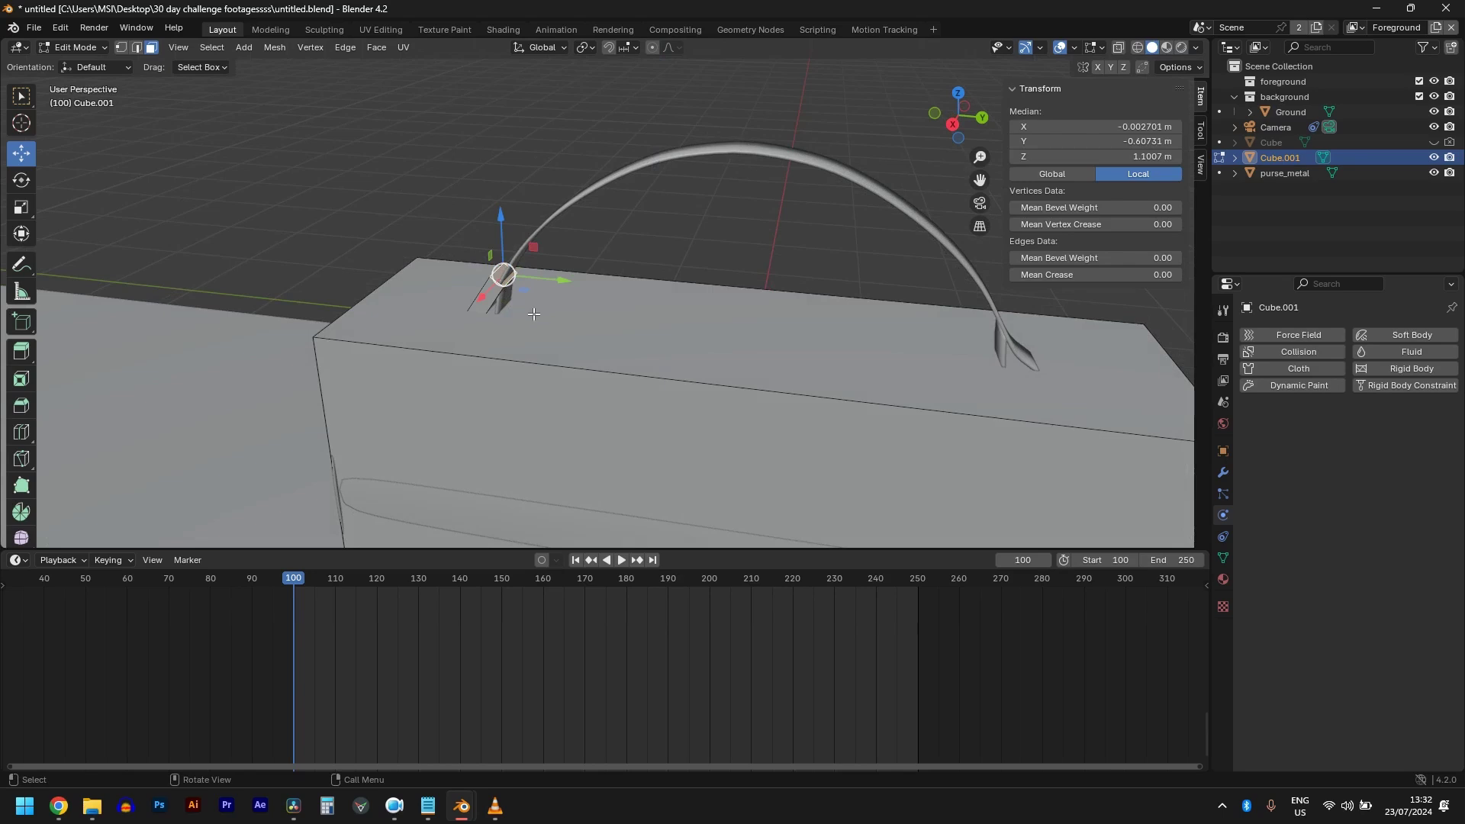
key(KP_0)
key(KP_3)
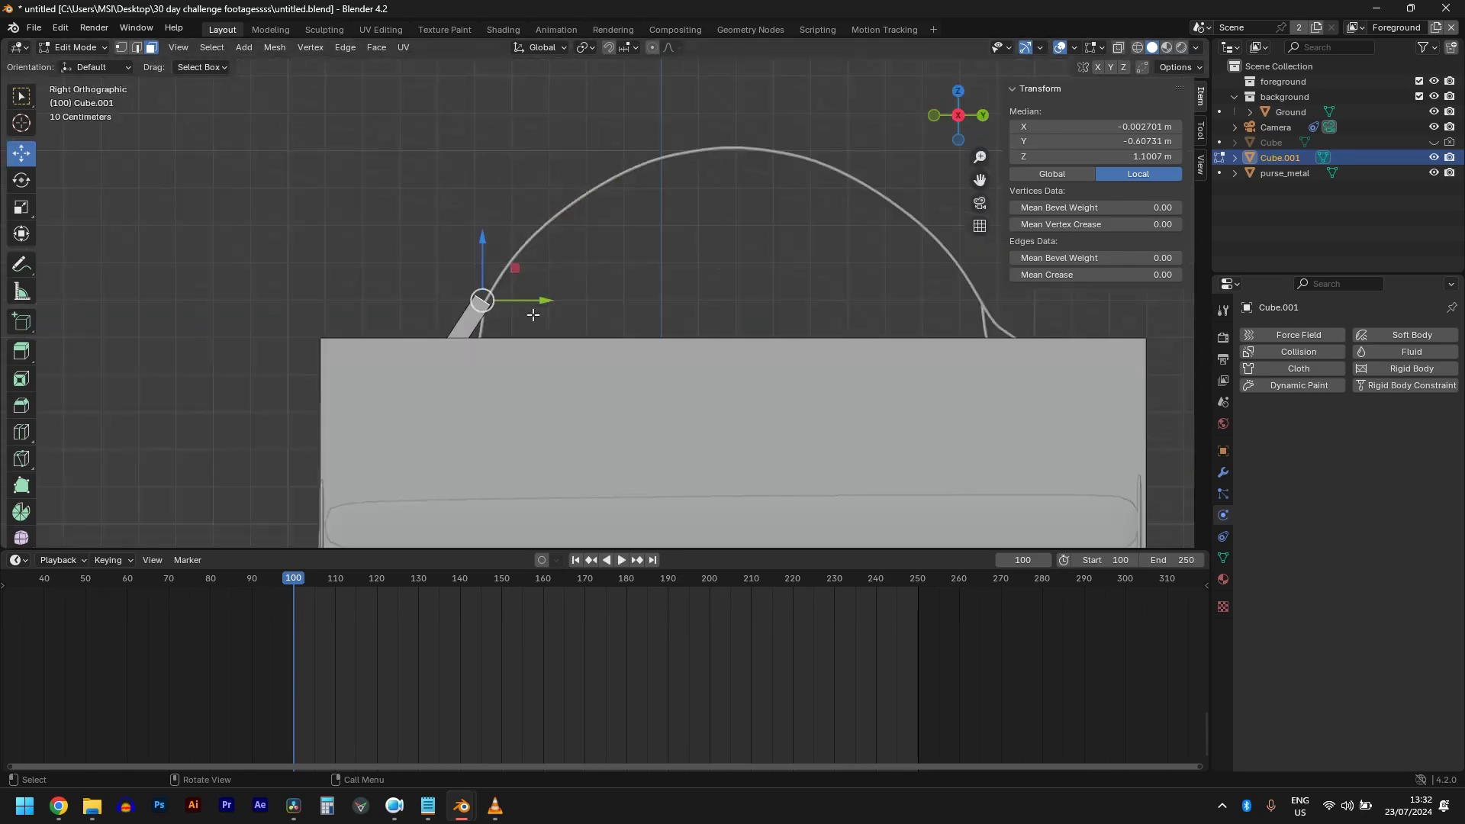
key(g)
key(z)
key(z)
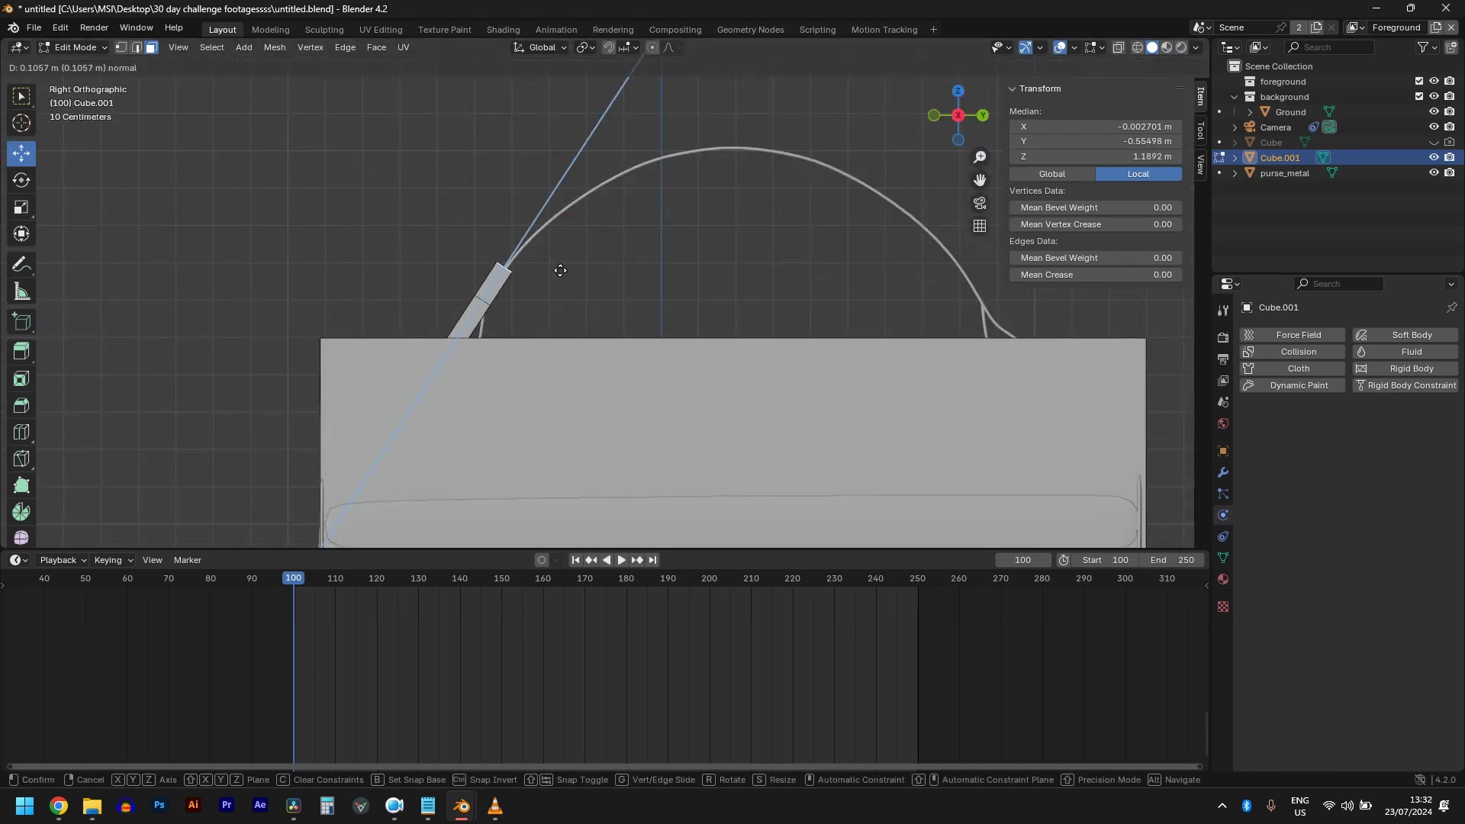
click(568, 268)
Rotate the end face to follow the handle's curve and extrude a further segment about 0.14 m along its normal
key(r)
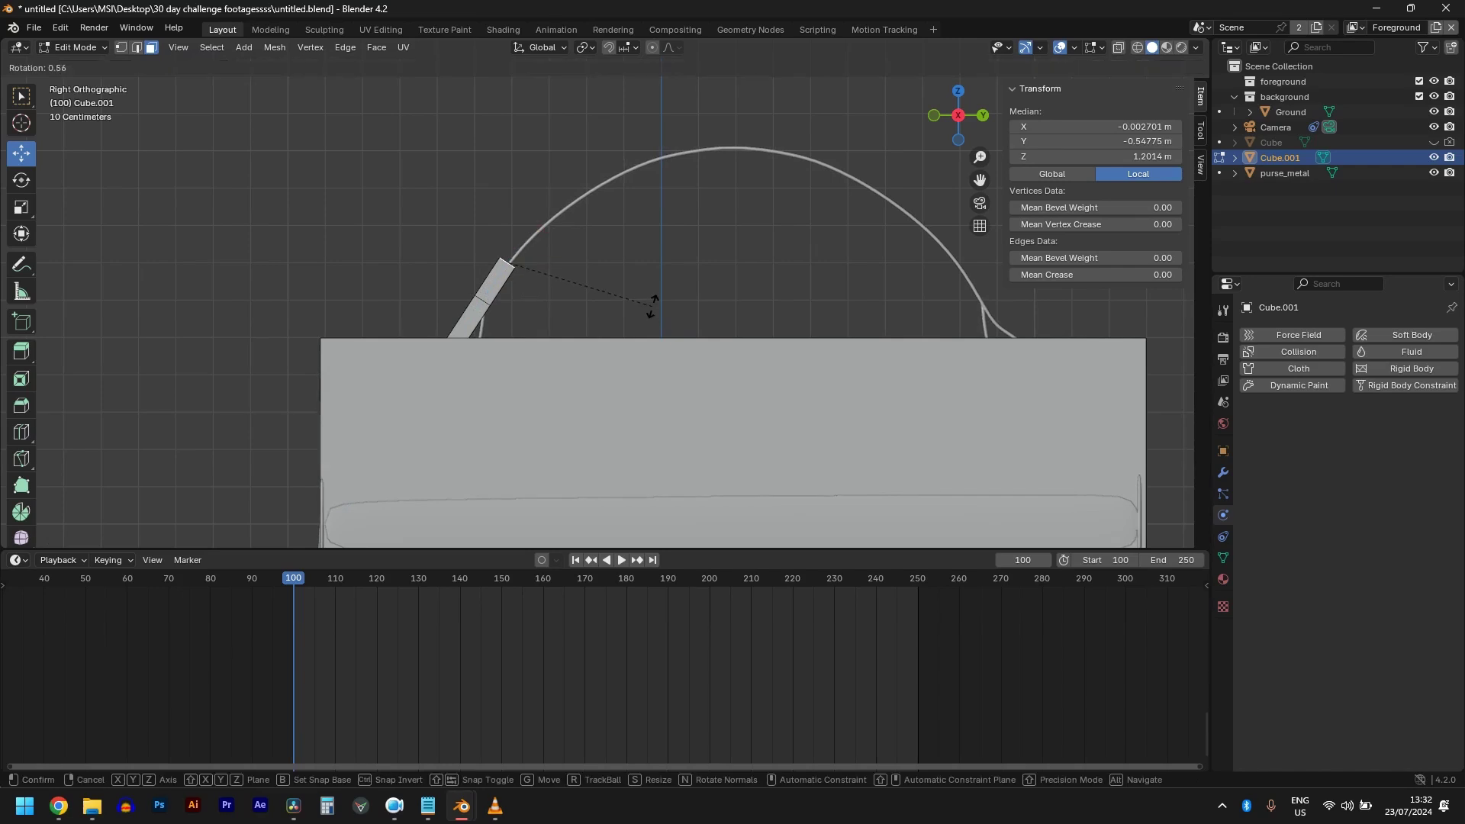
click(638, 339)
key(g)
key(z)
key(z)
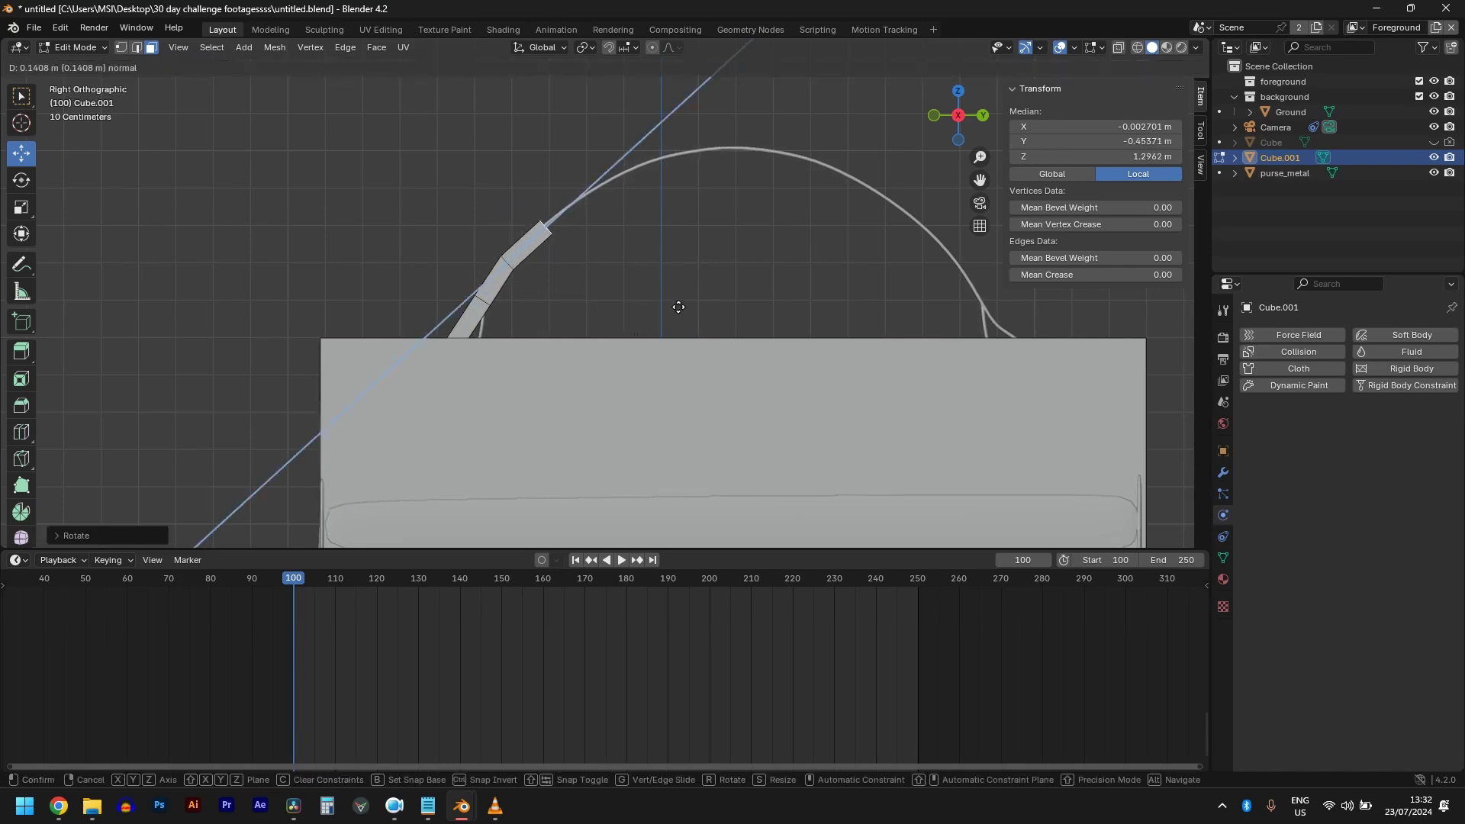
click(679, 305)
Extrude another handle segment, angle its end face to the curve and place it at about Y -0.34 m, Z 1.40 m
key(e)
click(782, 275)
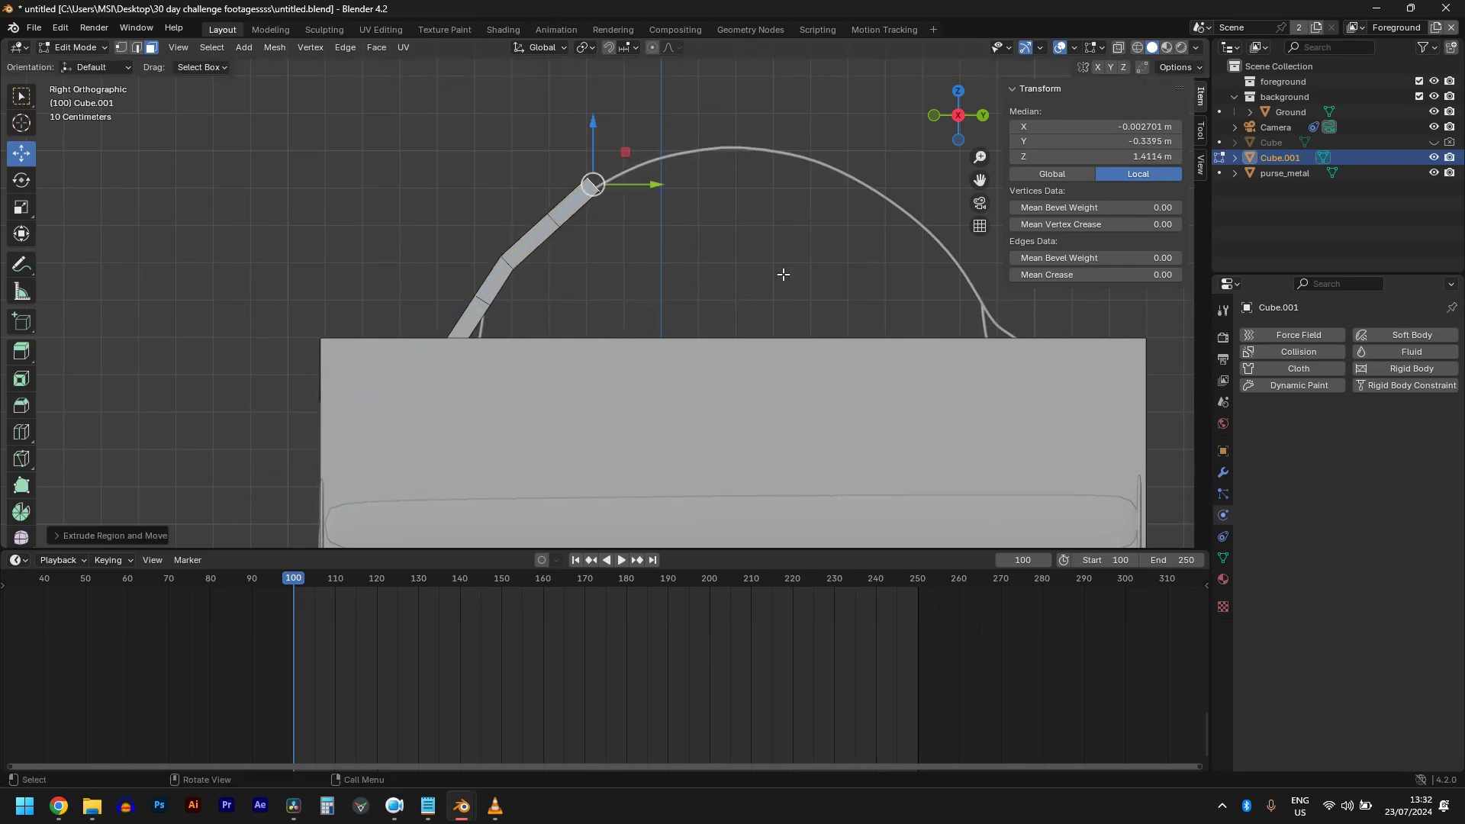
key(e)
click(782, 292)
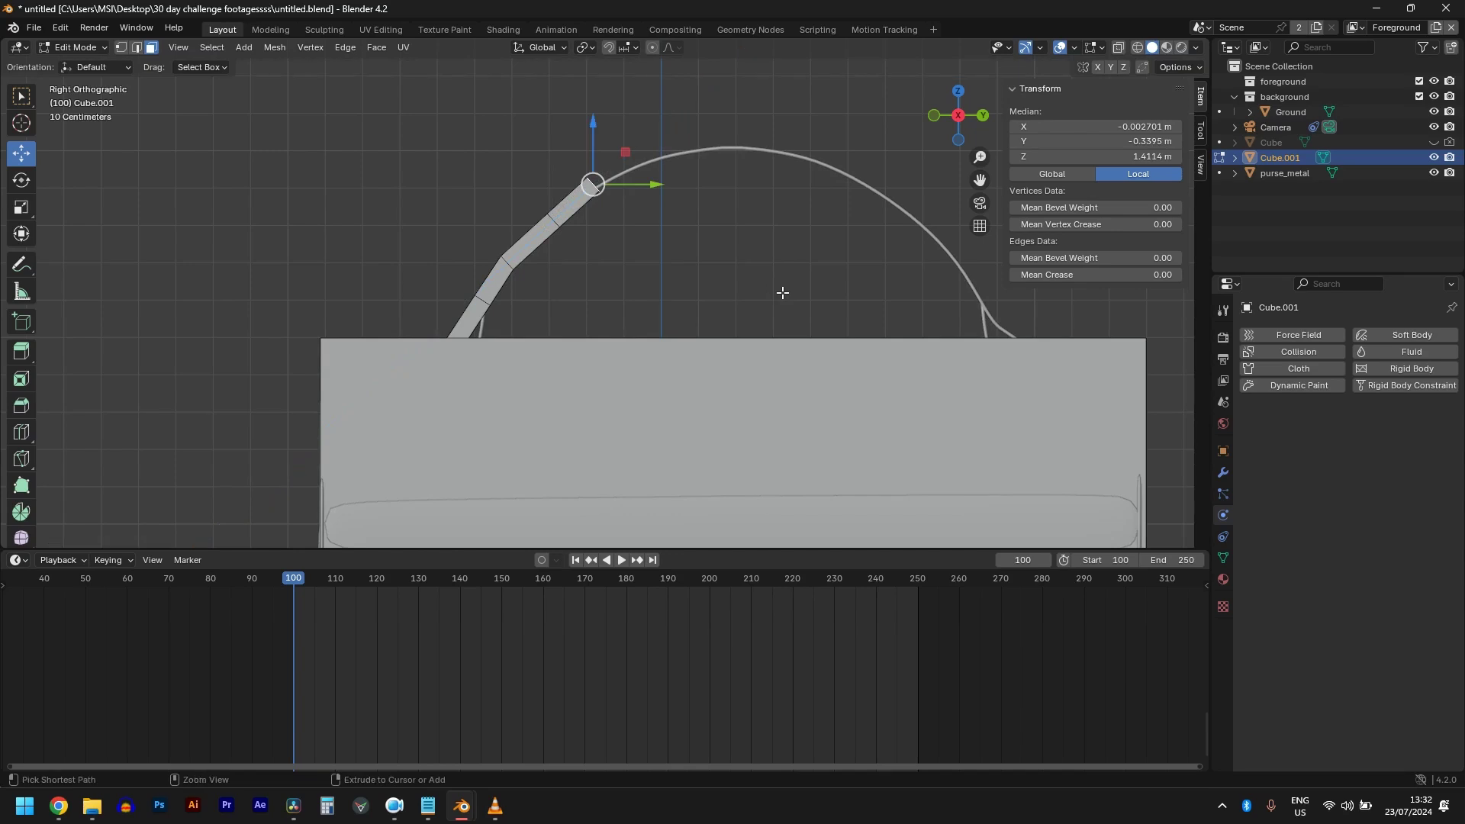
key(r)
click(769, 321)
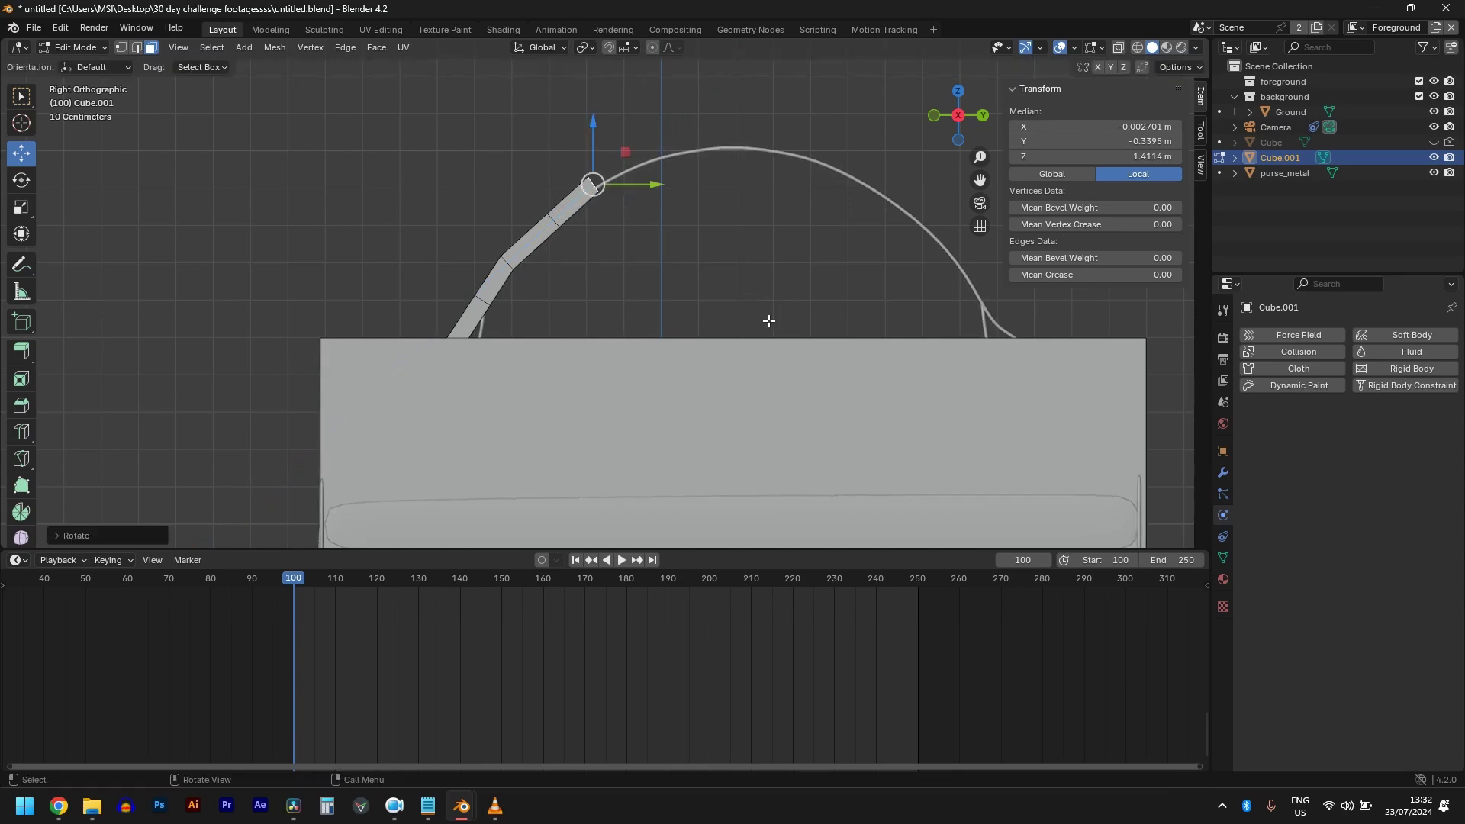
key(g)
click(770, 324)
Extrude the next handle segment, rotate its end face about 14° and place it at about Y -0.21 m, Z 1.47 m
key(e)
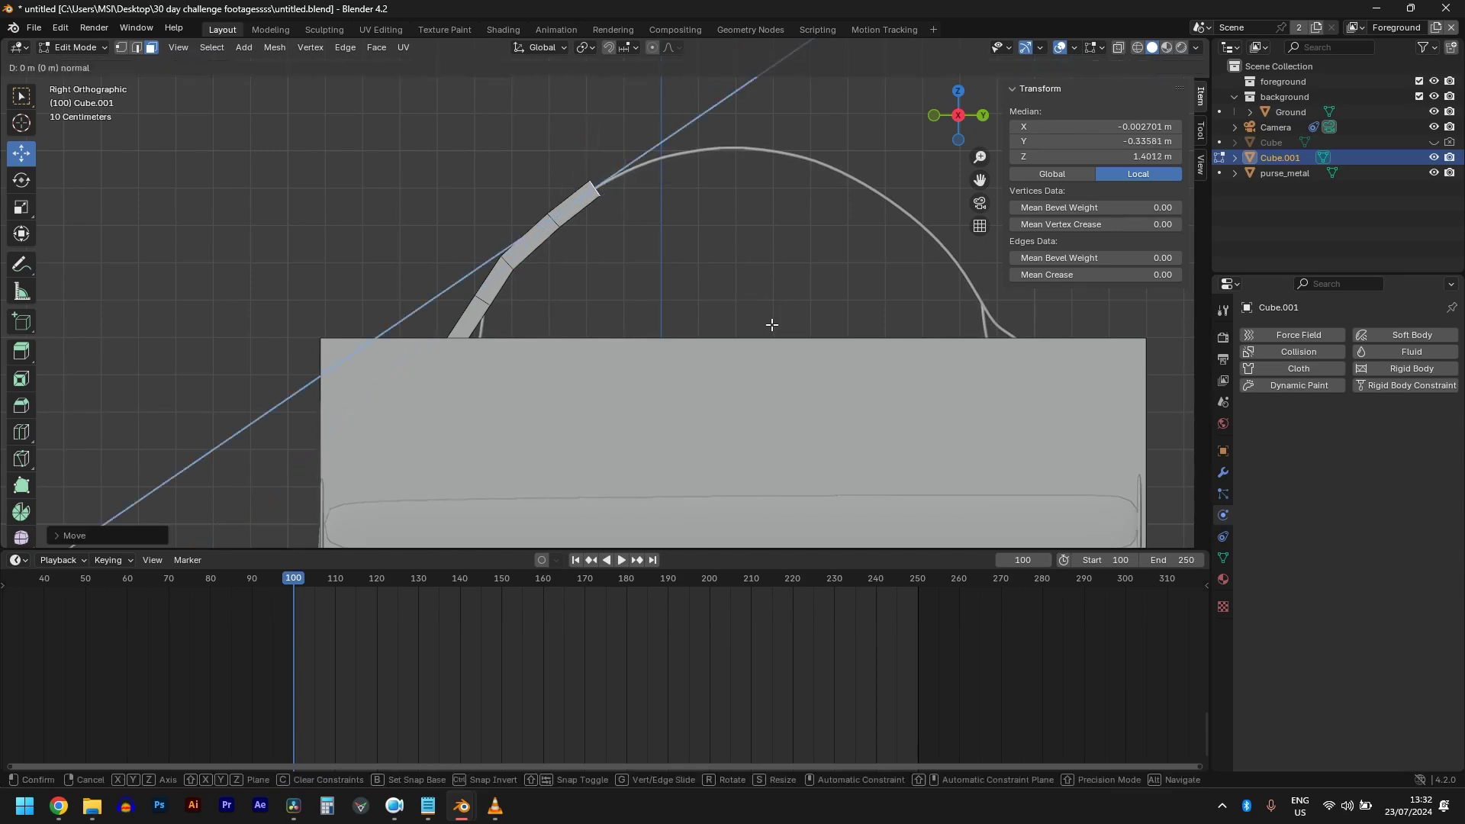
click(837, 318)
key(g)
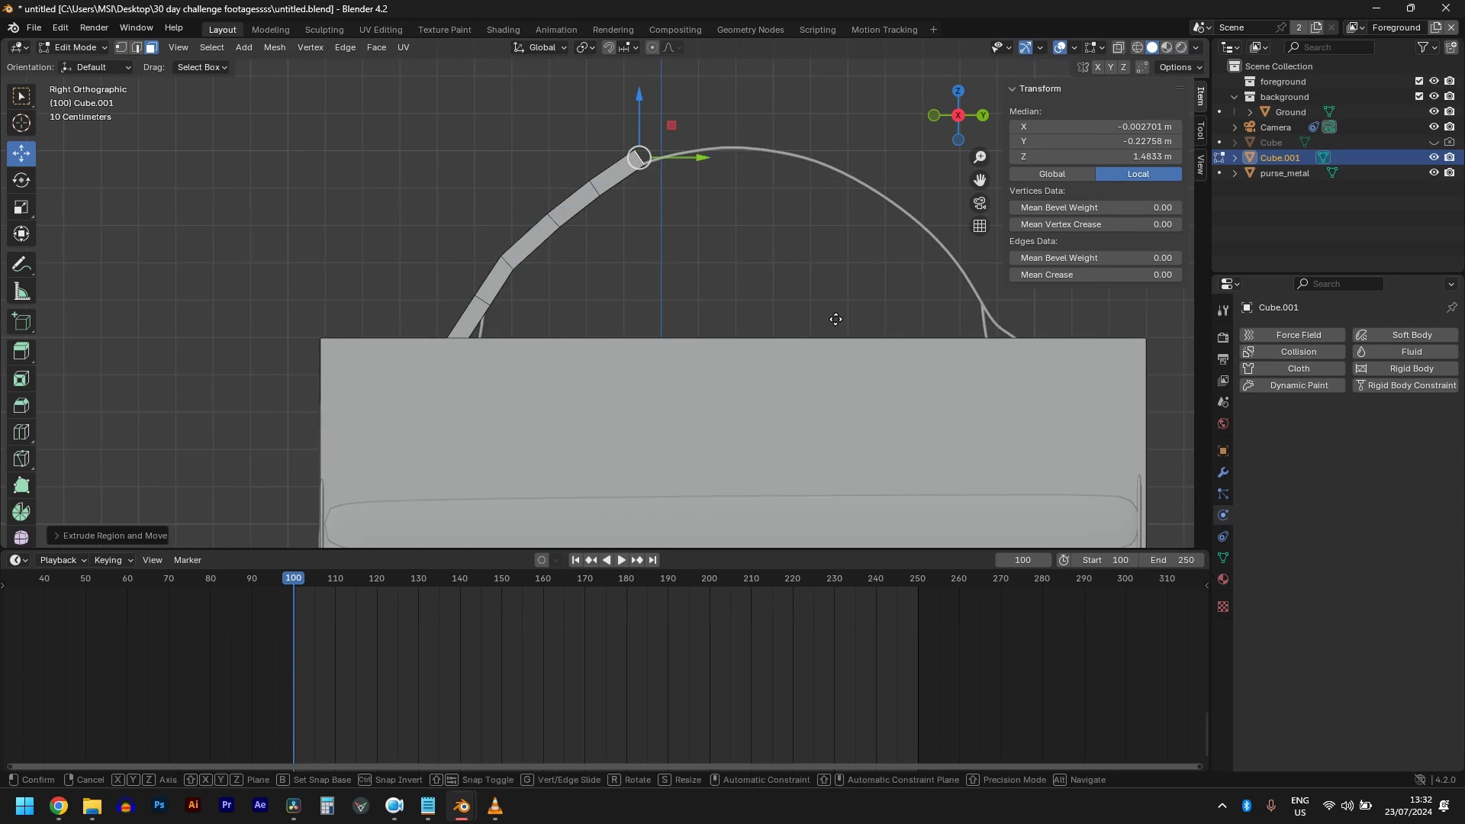
click(844, 328)
key(r)
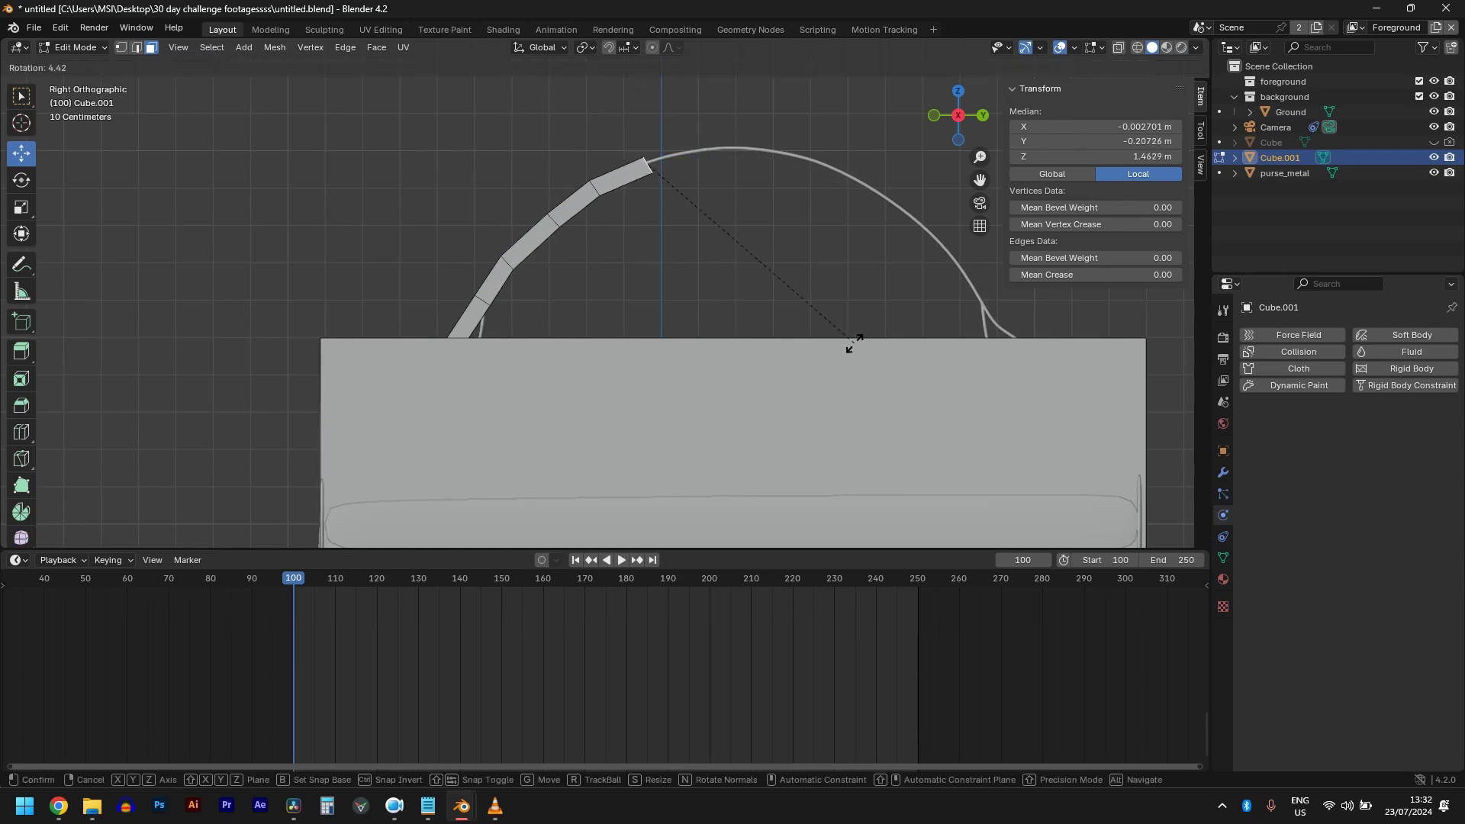
click(811, 362)
key(g)
key(z)
key(z)
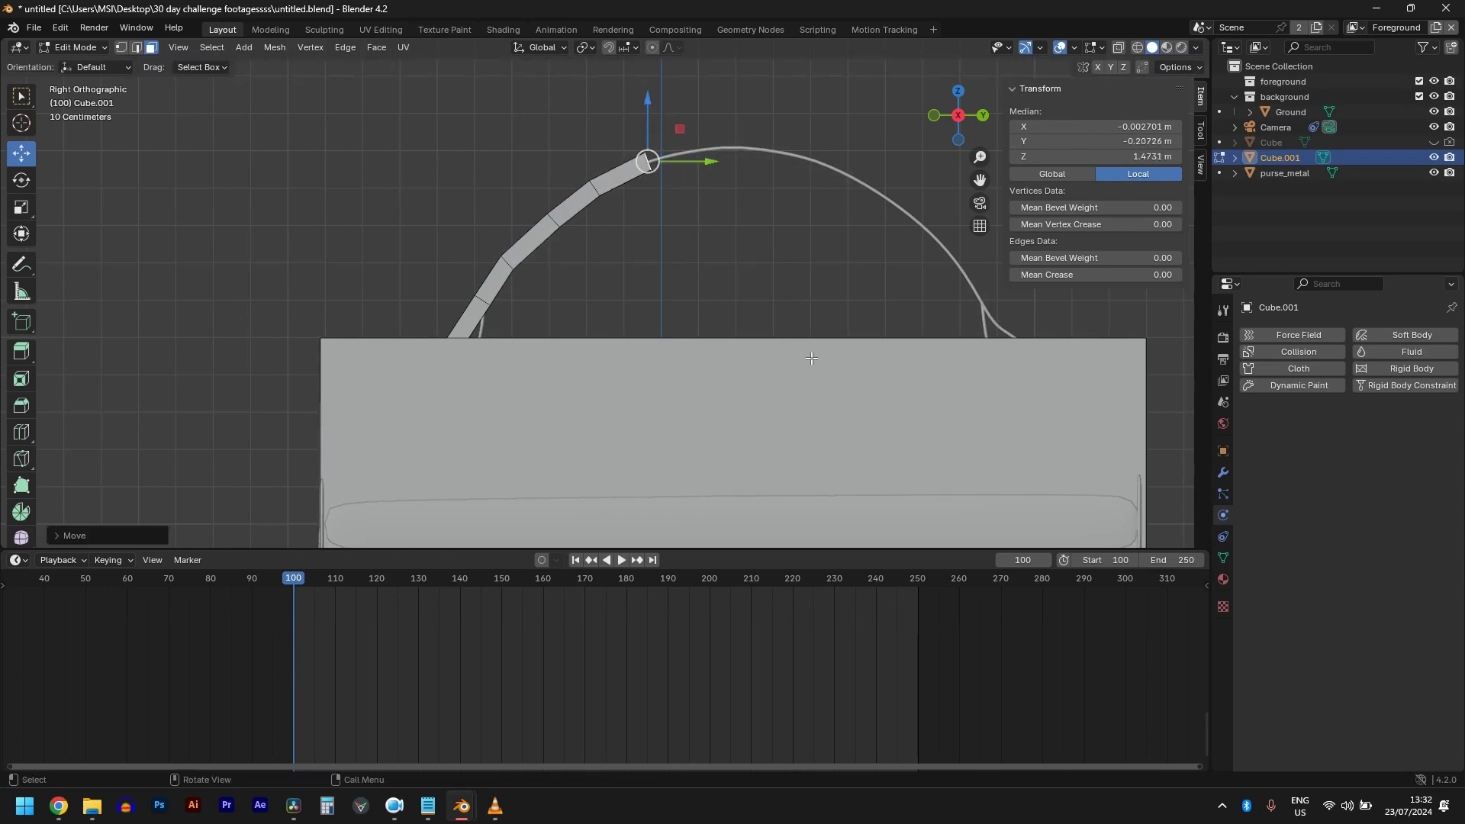
Extrude the next handle segment, angle its end face to the curve and place it at about Y -0.02 m, Z 1.51 m
click(879, 344)
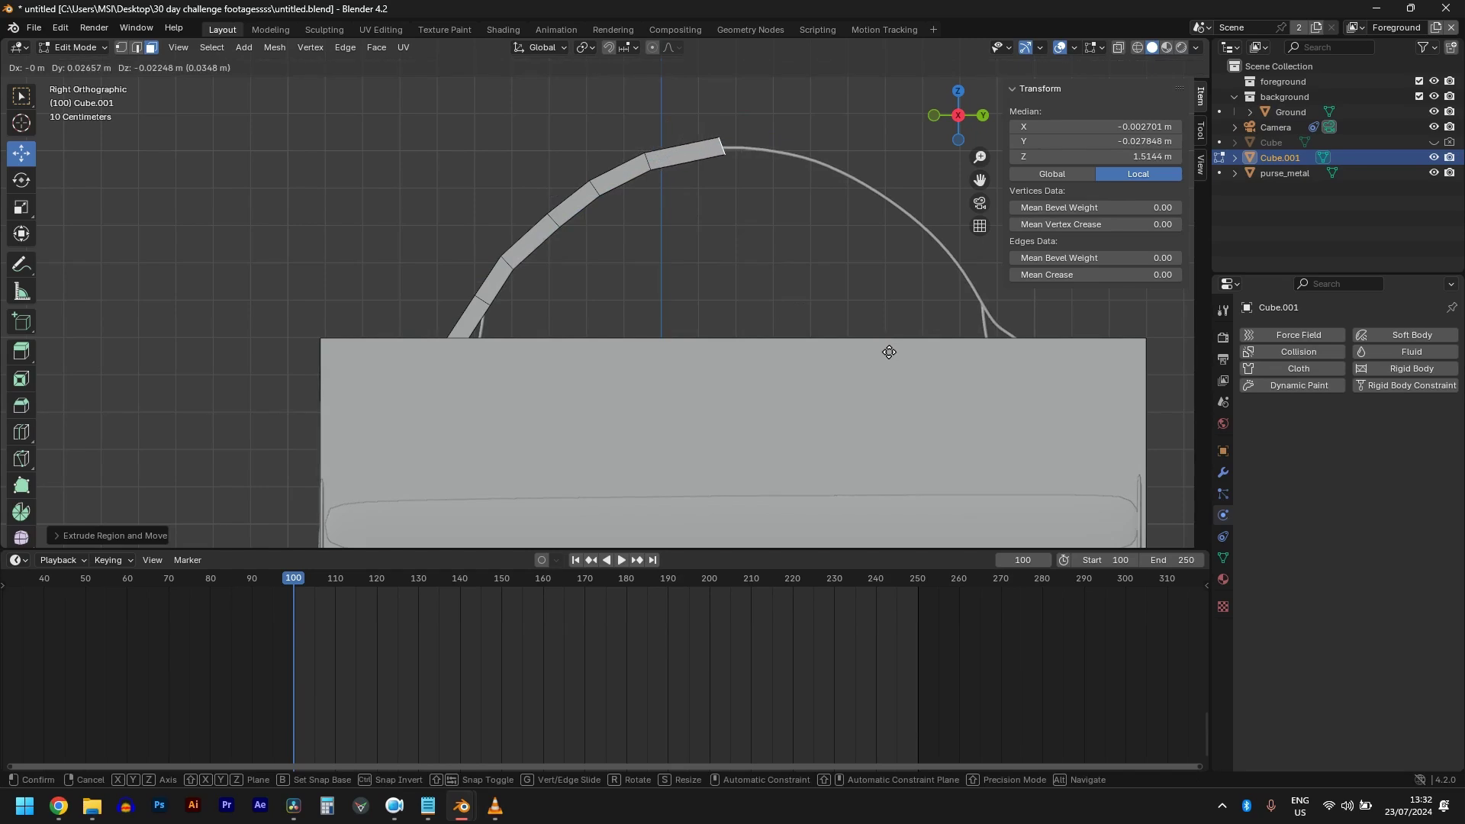
key(r)
key(Escape)
key(g)
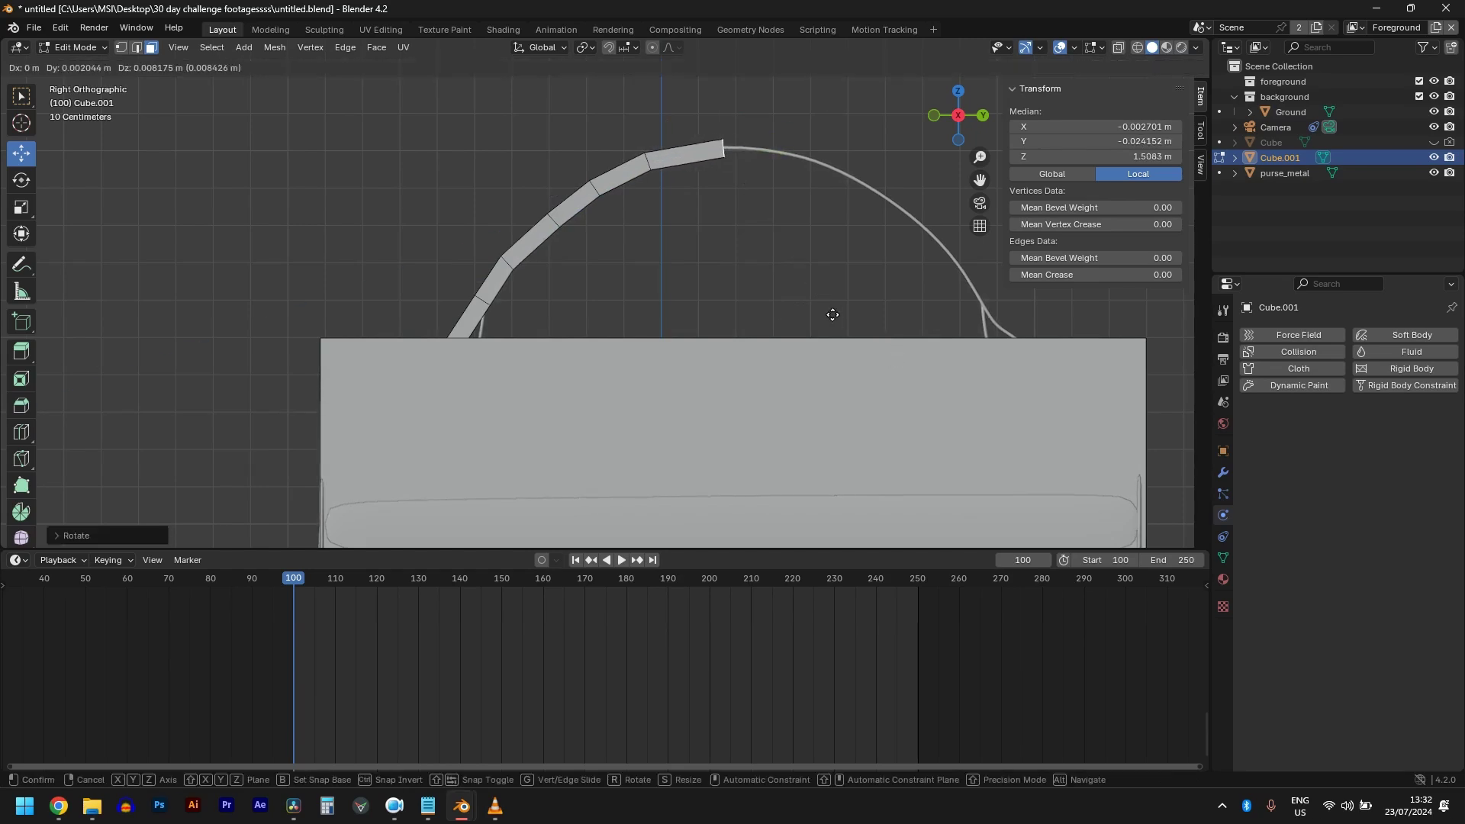
key(z)
key(z)
click(892, 321)
Extrude a handle segment just past the crest, rotate its end face and place it at about Y 0.14 m, Z 1.49 m
key(e)
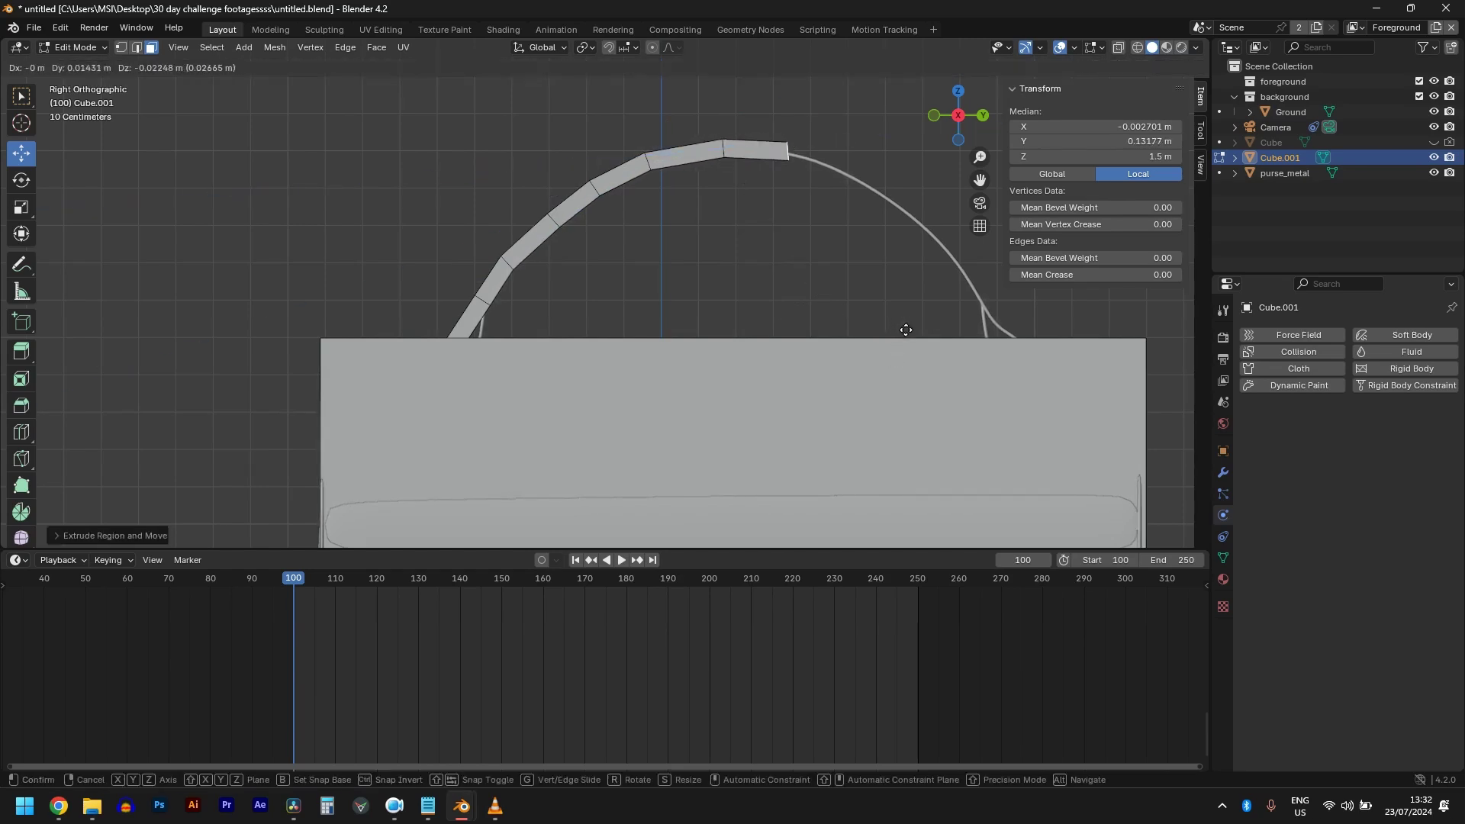
key(r)
click(884, 348)
key(g)
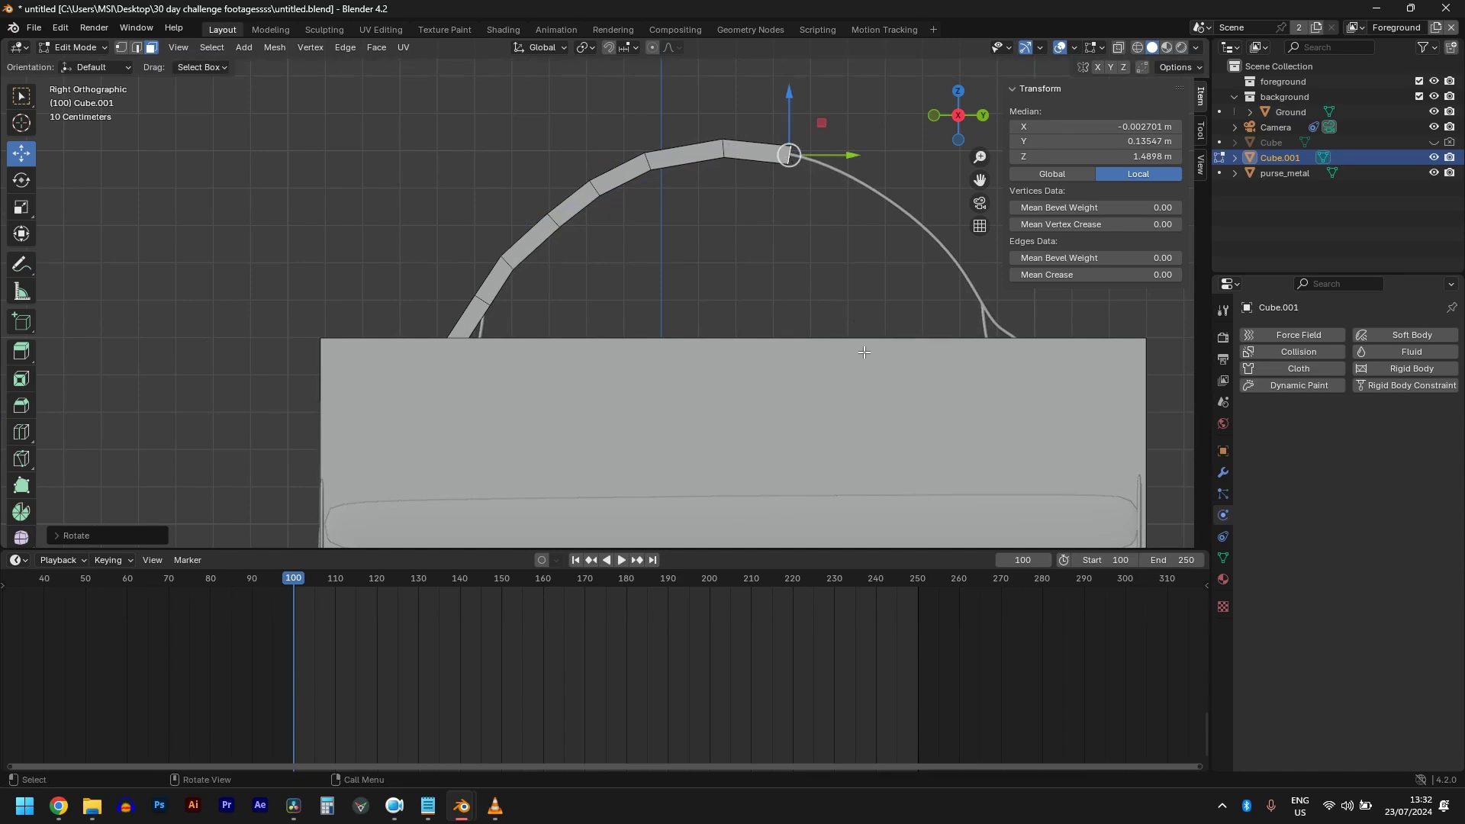
key(z)
key(z)
Extrude and rotate the remaining handle segments down into the body, ending at about Y 0.68 m, Z 0.97 m, and leave Edit Mode
click(947, 368)
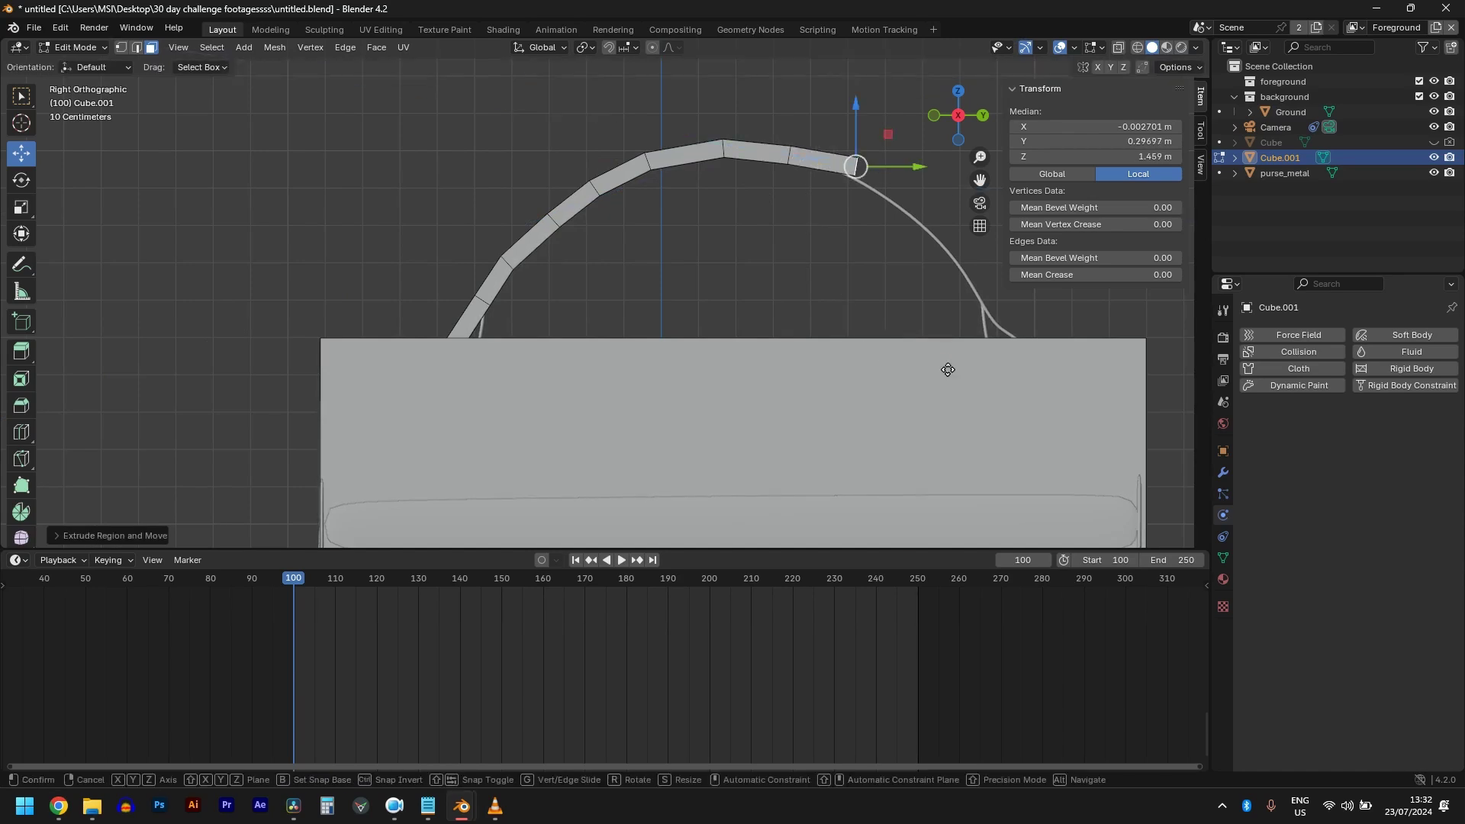
key(r)
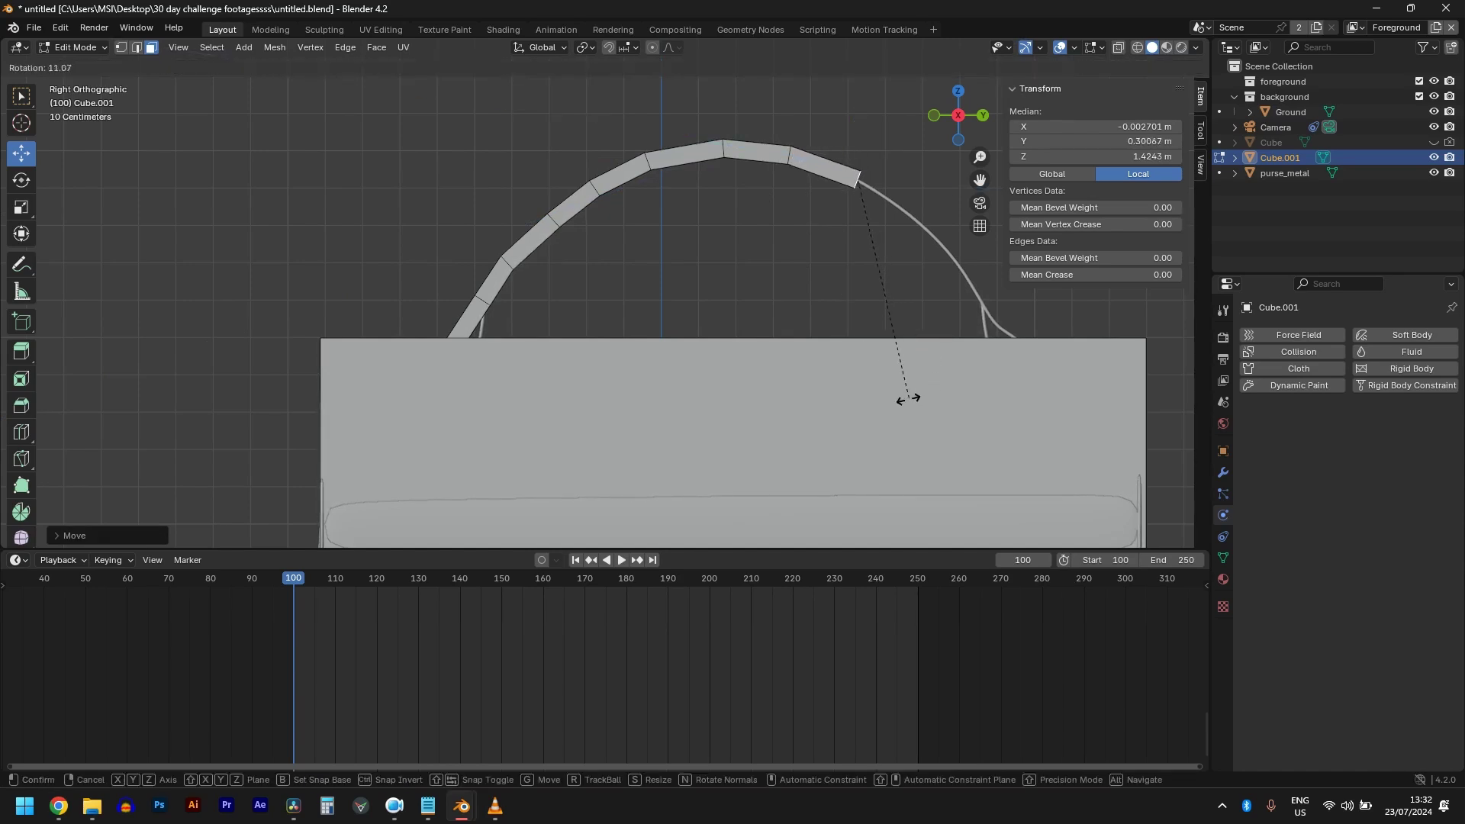
click(908, 399)
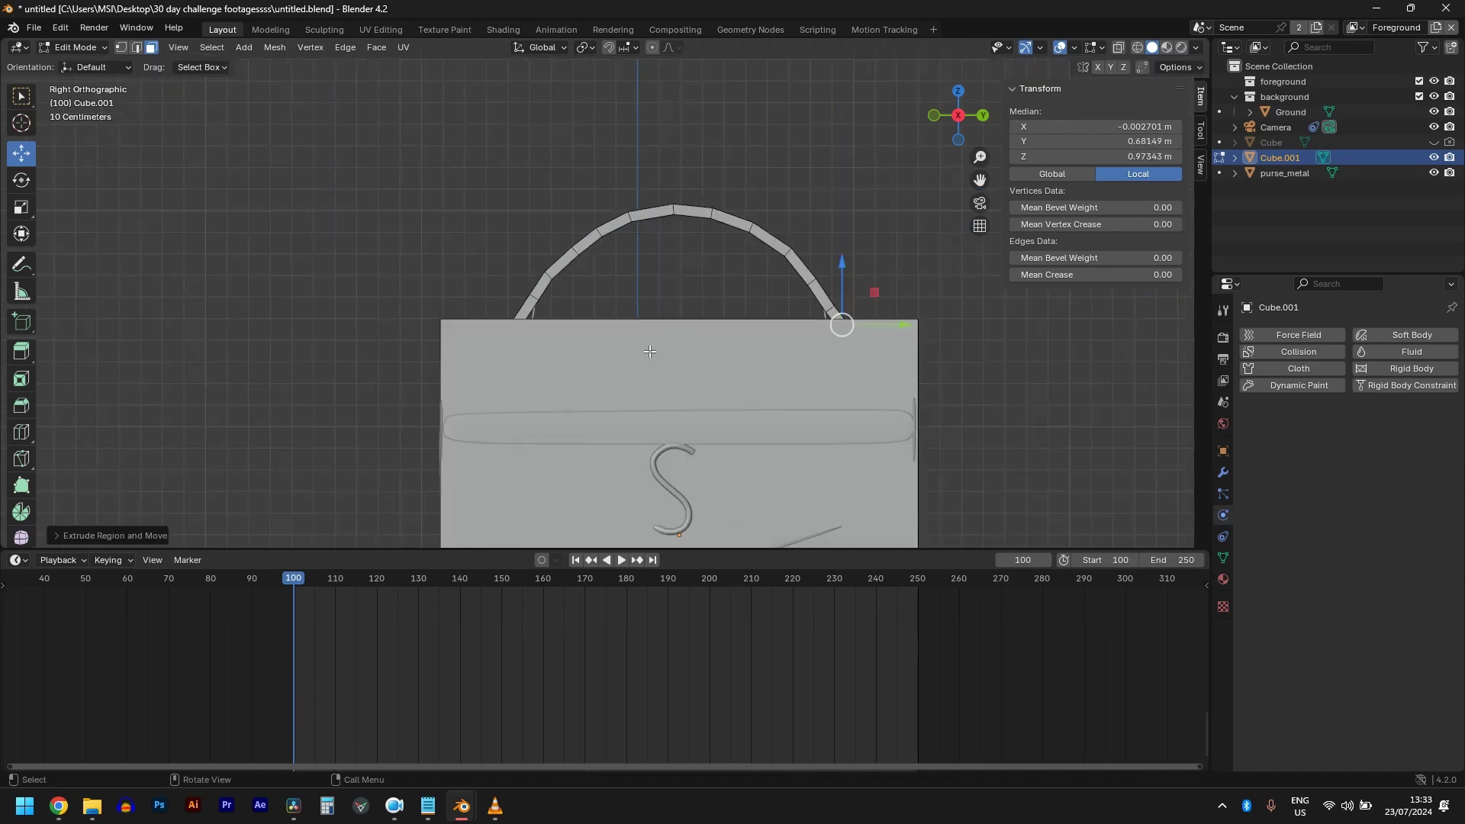
middle_drag(650, 350, 712, 366)
scroll(713, 366, down, 1)
key(z)
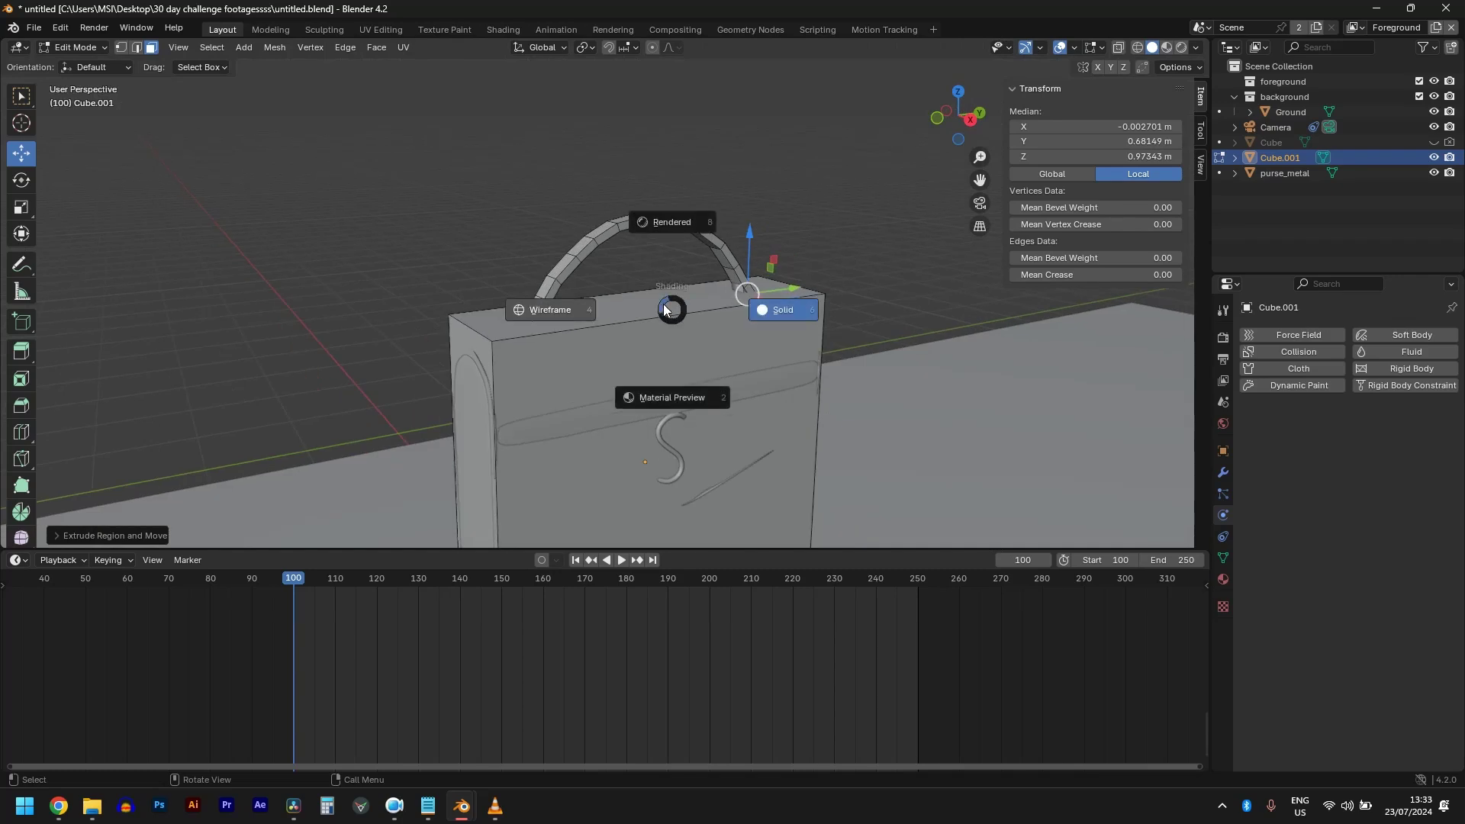
click(755, 306)
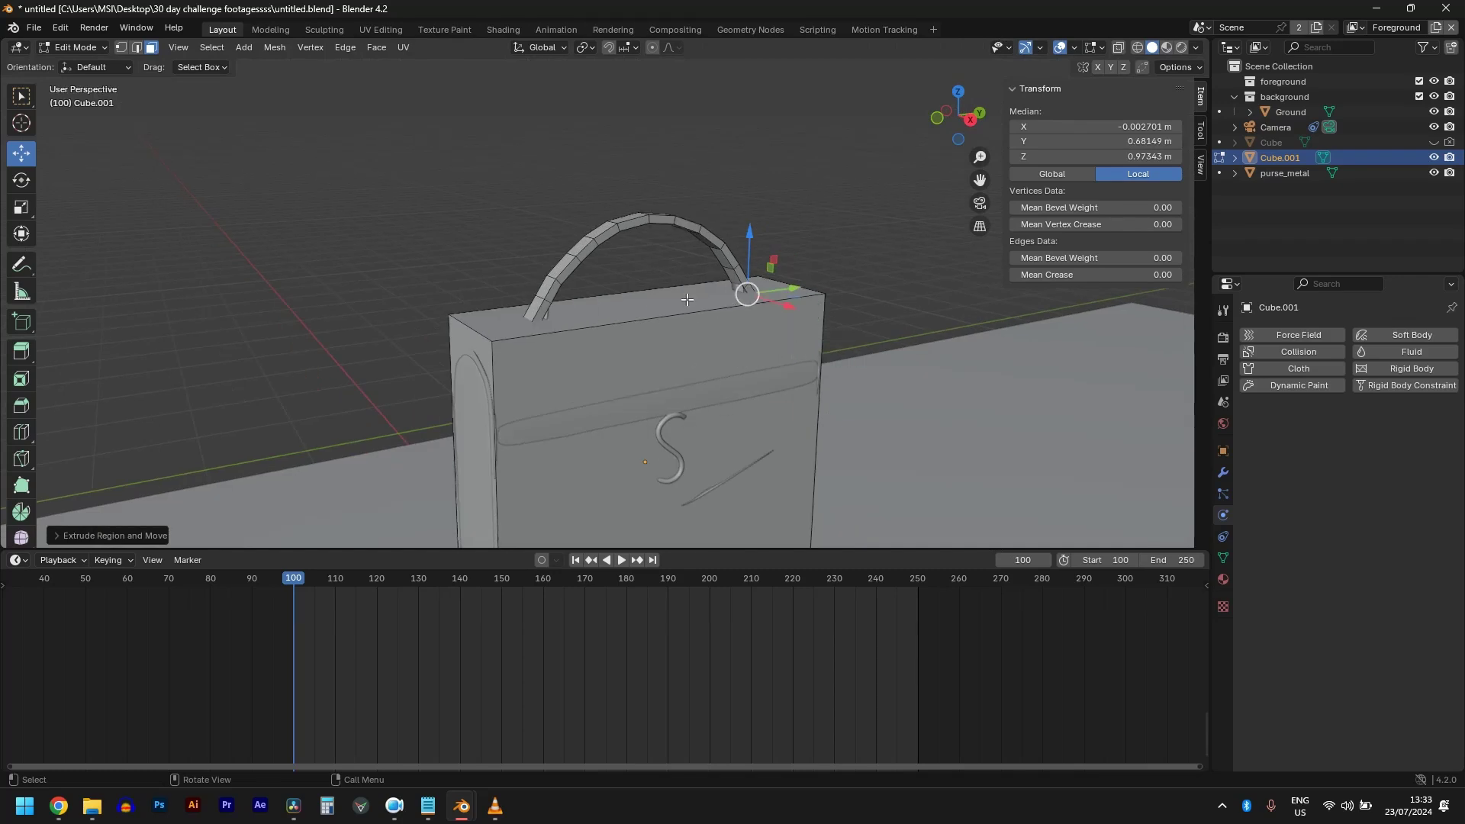
key(Tab)
scroll(686, 299, down, 2)
click(673, 184)
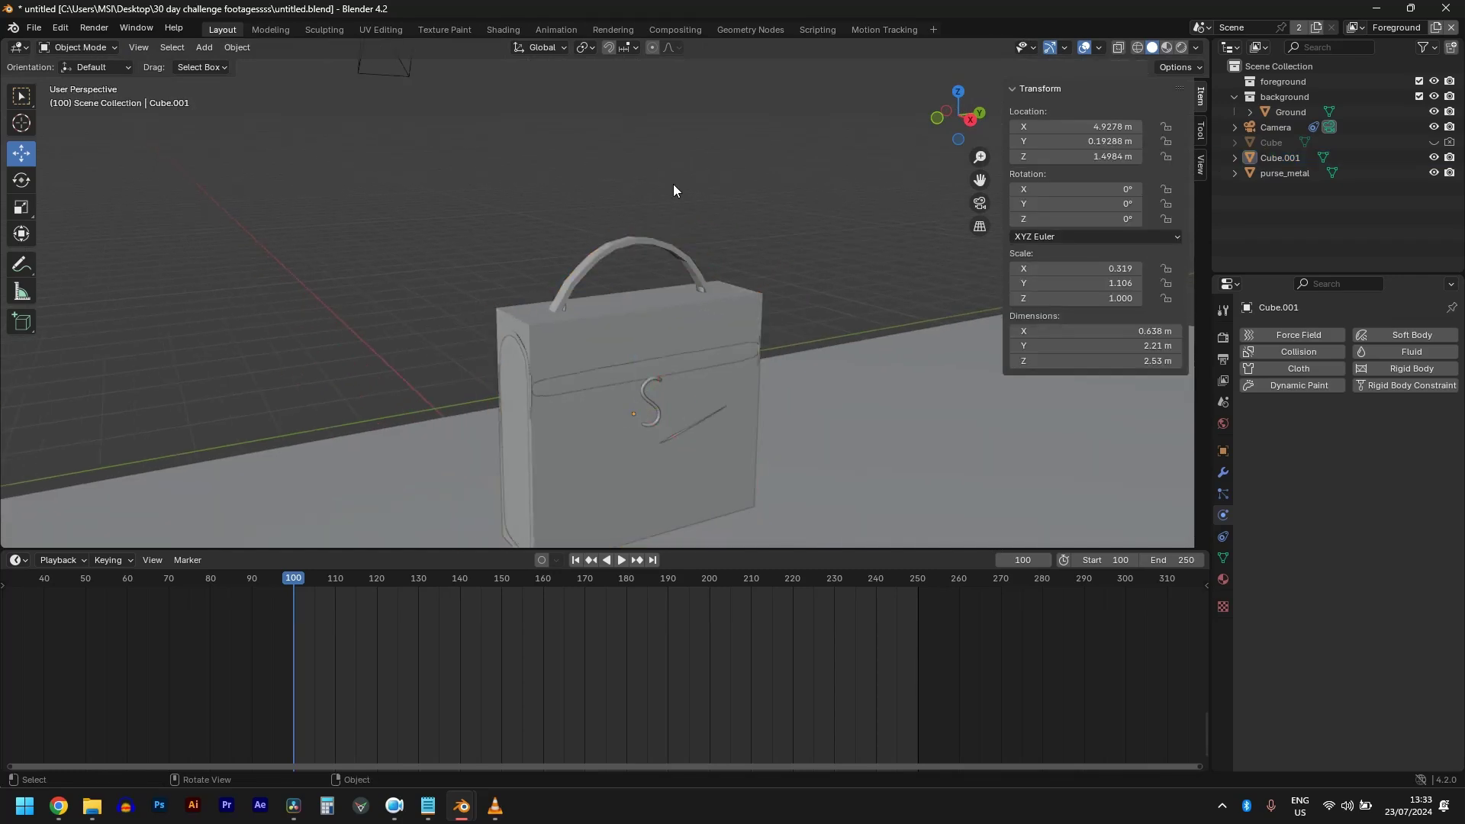
click(612, 262)
key(g)
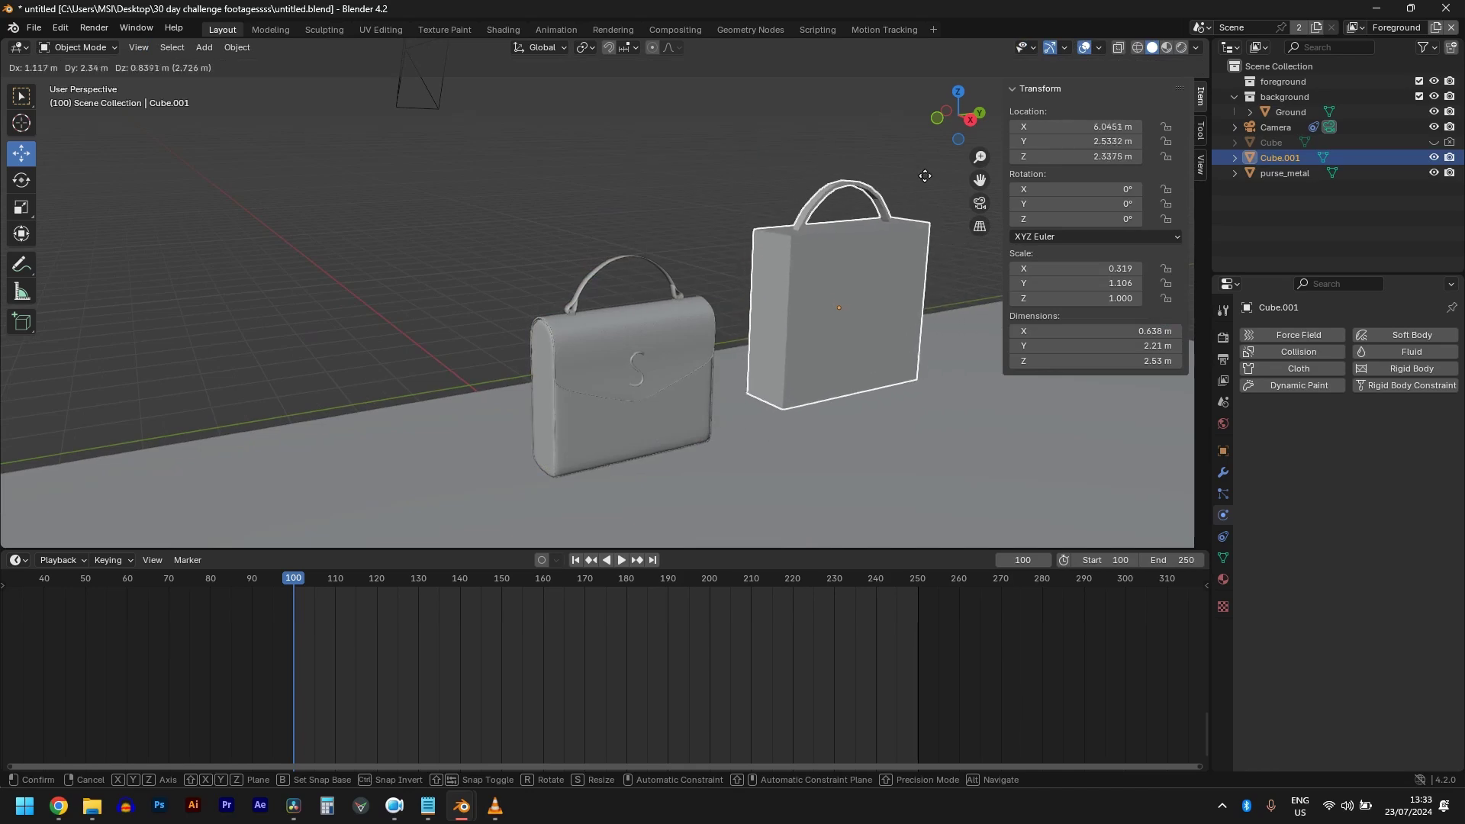
right_click(925, 175)
Select both the purse_metal handbag and the Cube.001 proxy, and parent the handbag to the proxy
scroll(638, 278, up, 5)
middle_drag(638, 278, 563, 298)
scroll(453, 323, up, 2)
scroll(450, 322, down, 4)
shift+middle_drag(433, 316, 674, 319)
click(715, 229)
scroll(685, 235, up, 2)
shift+click(689, 264)
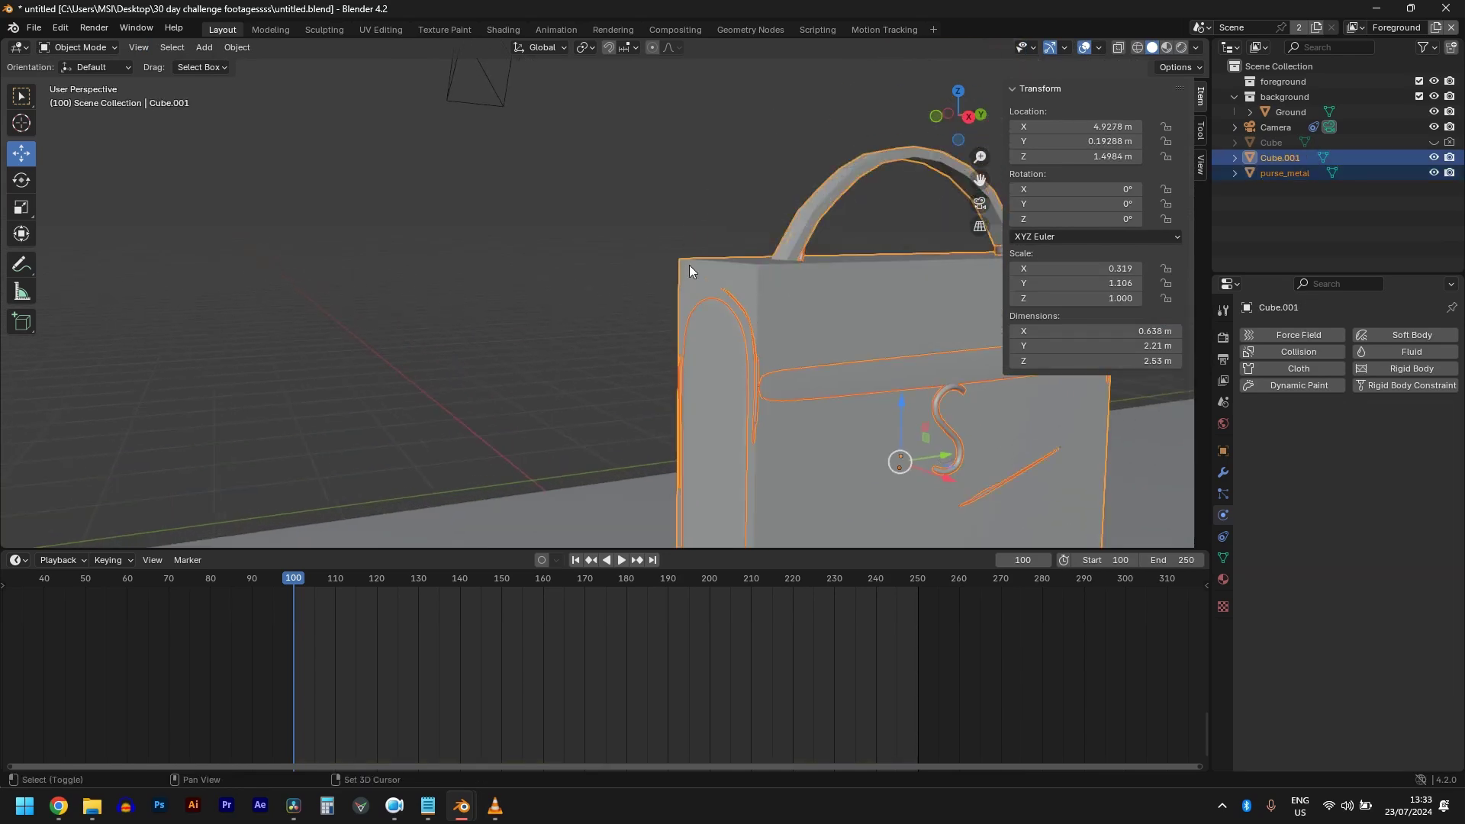
key(ctrl+p)
click(717, 228)
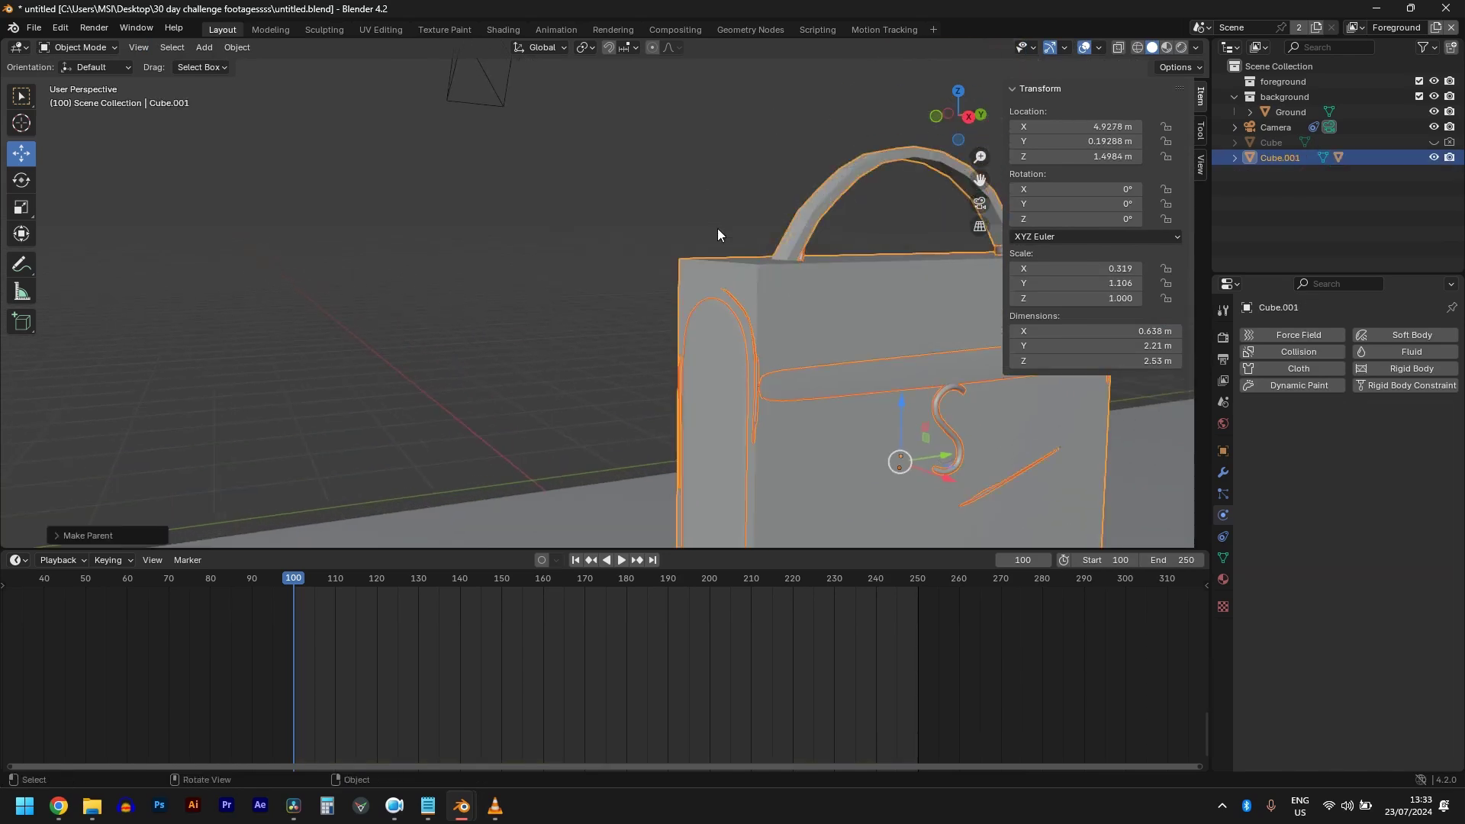
scroll(718, 227, down, 4)
scroll(726, 257, up, 1)
key(g)
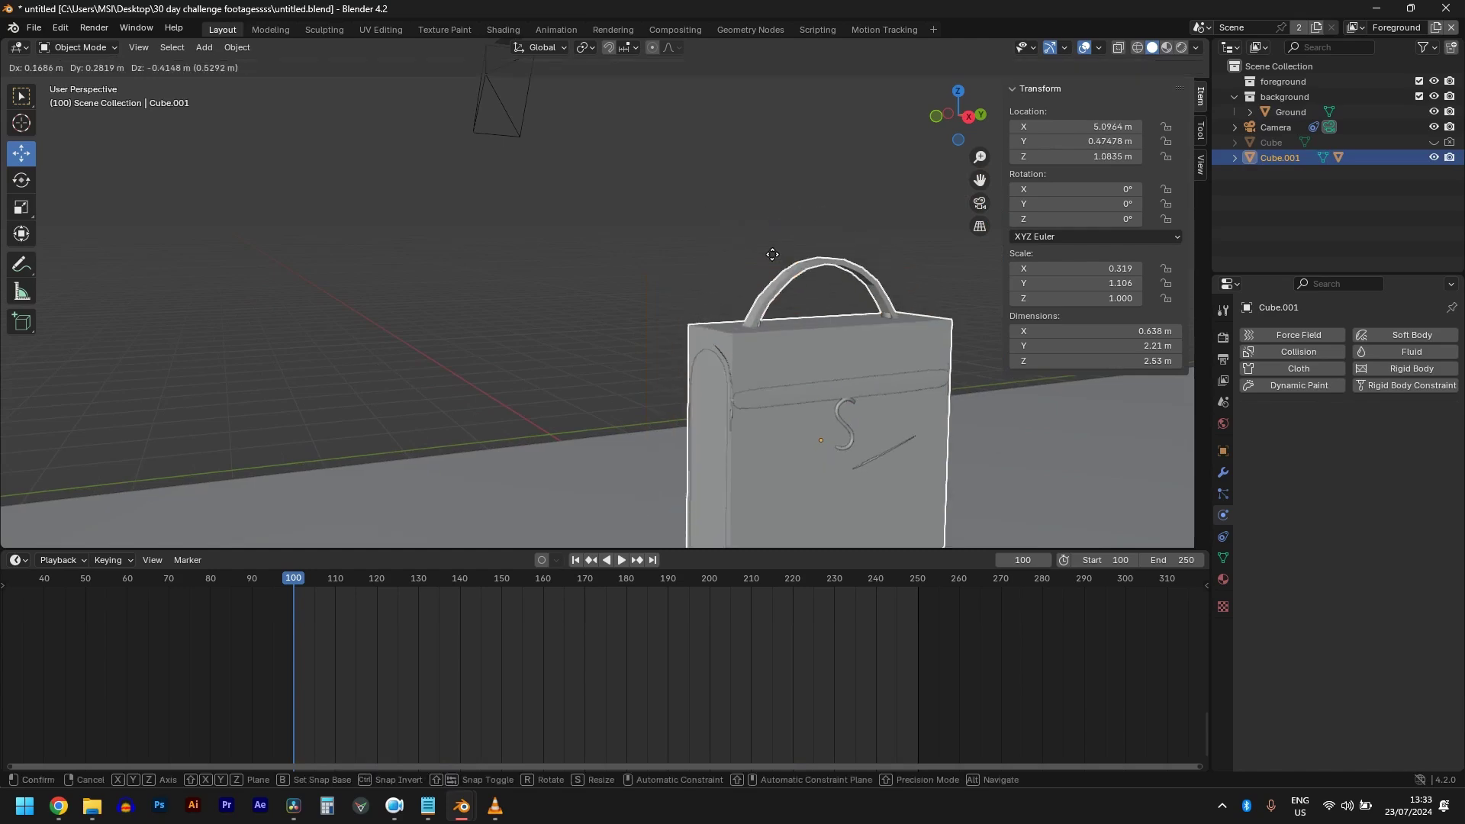
right_click(712, 274)
scroll(693, 249, down, 5)
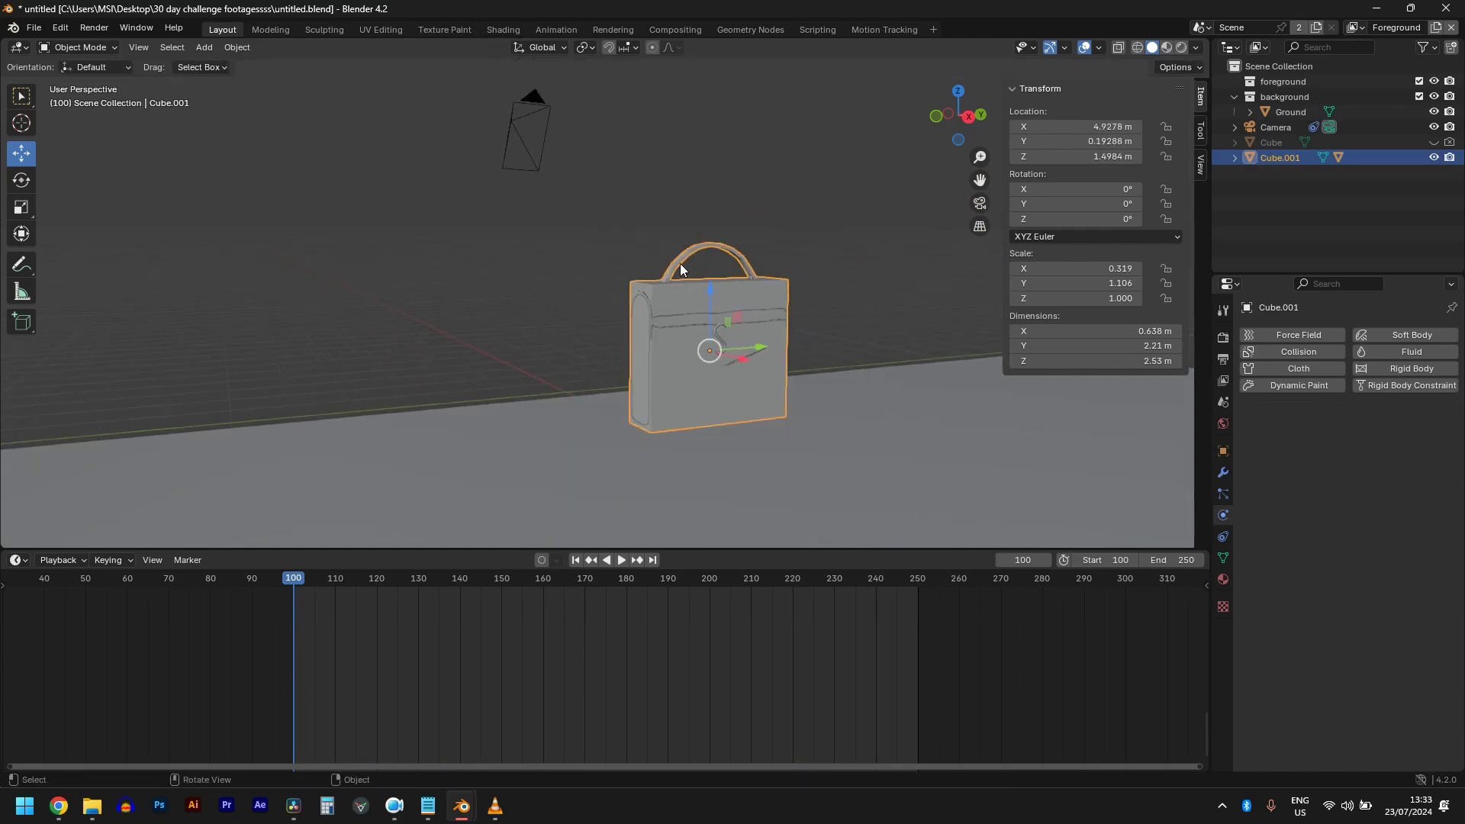
Select the handbag together with its proxy and tilt both about 41° toward +Y in the right side view
click(627, 305)
middle_drag(669, 295, 715, 266)
key(KP_3)
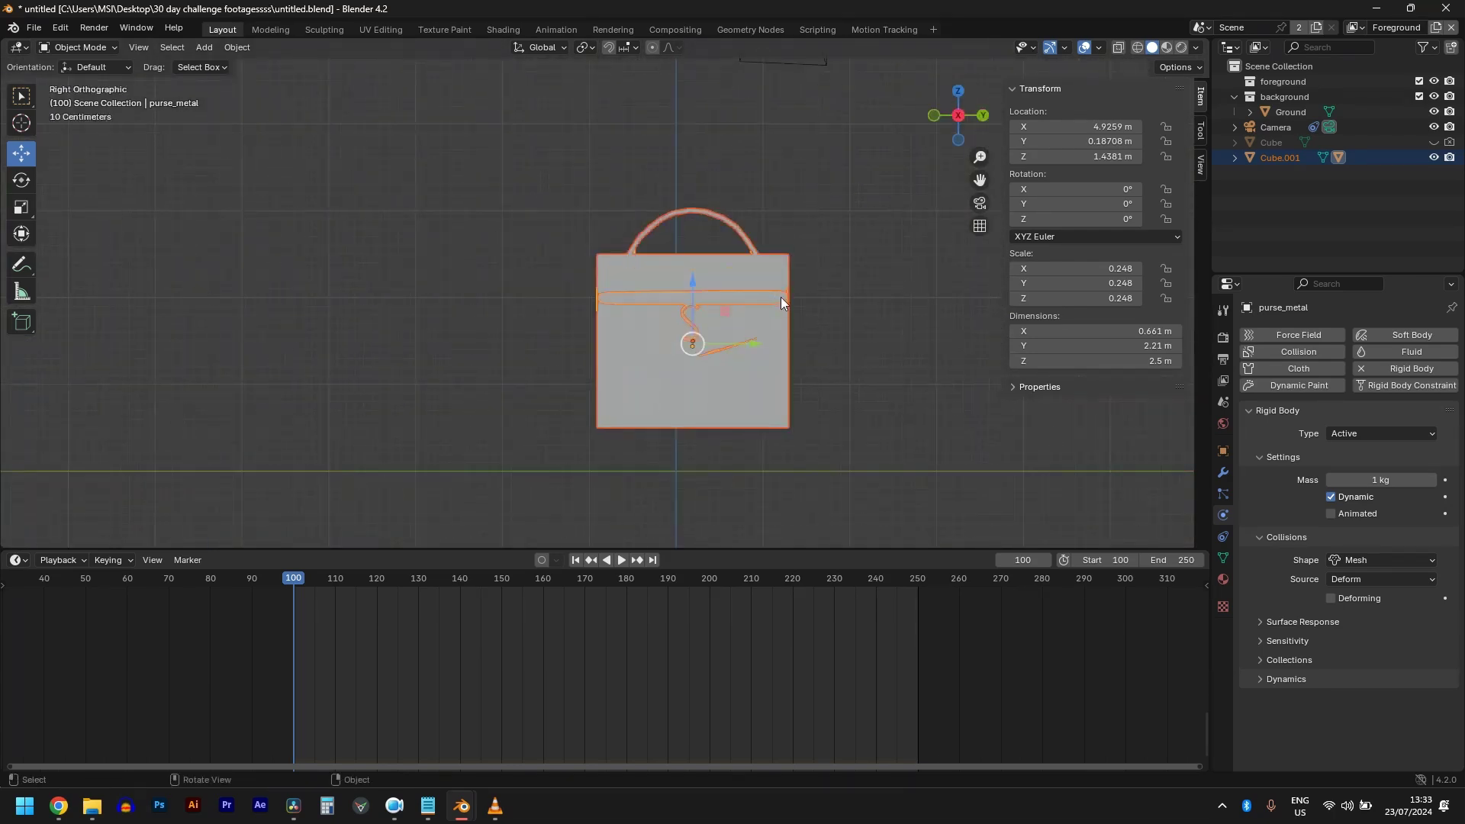
key(r)
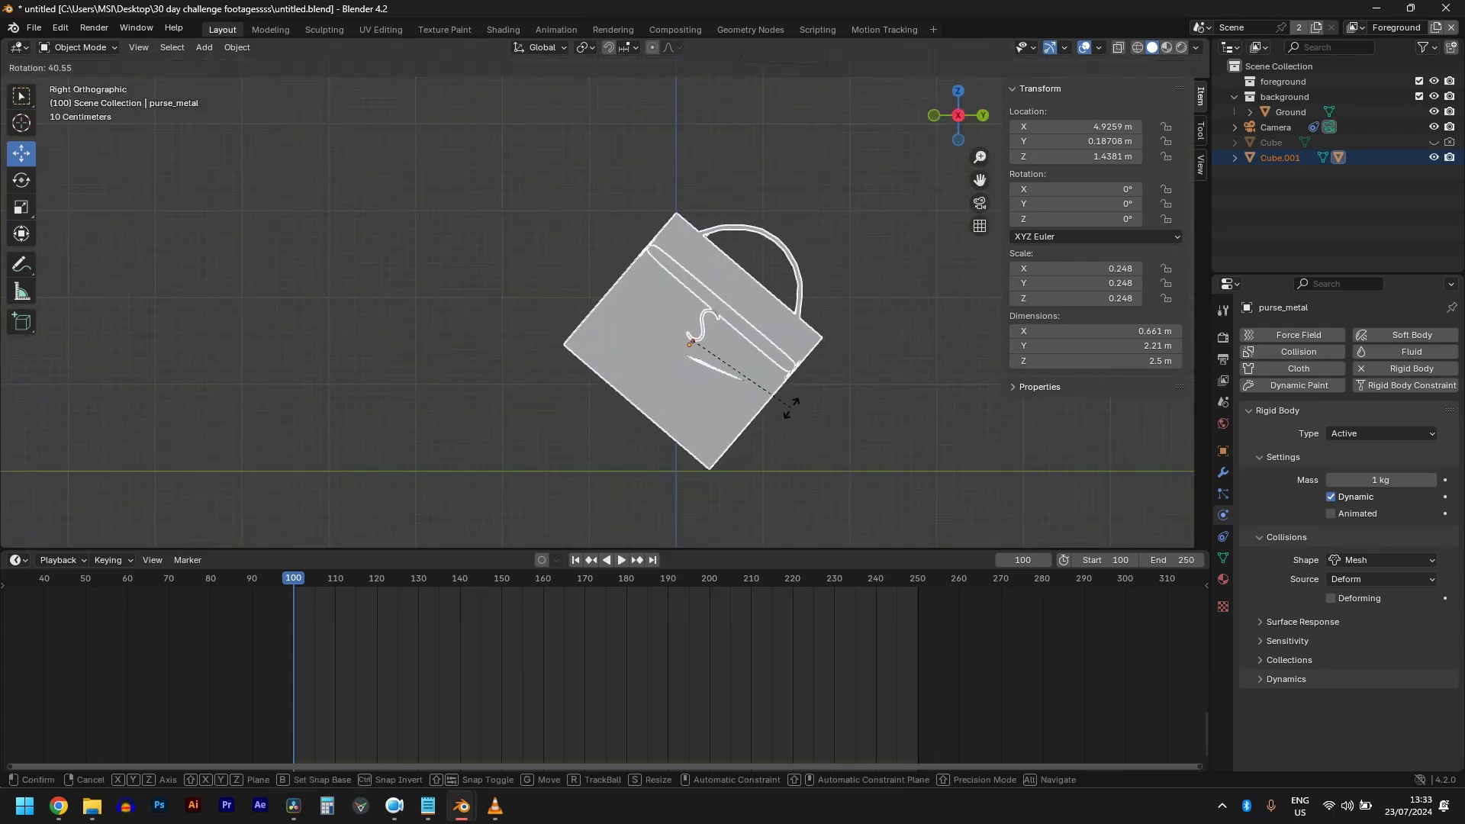
click(792, 409)
Duplicate the tilted bag about 3 m above the first and rotate the copy so its handle faces -Y
shift+middle_drag(776, 285, 777, 396)
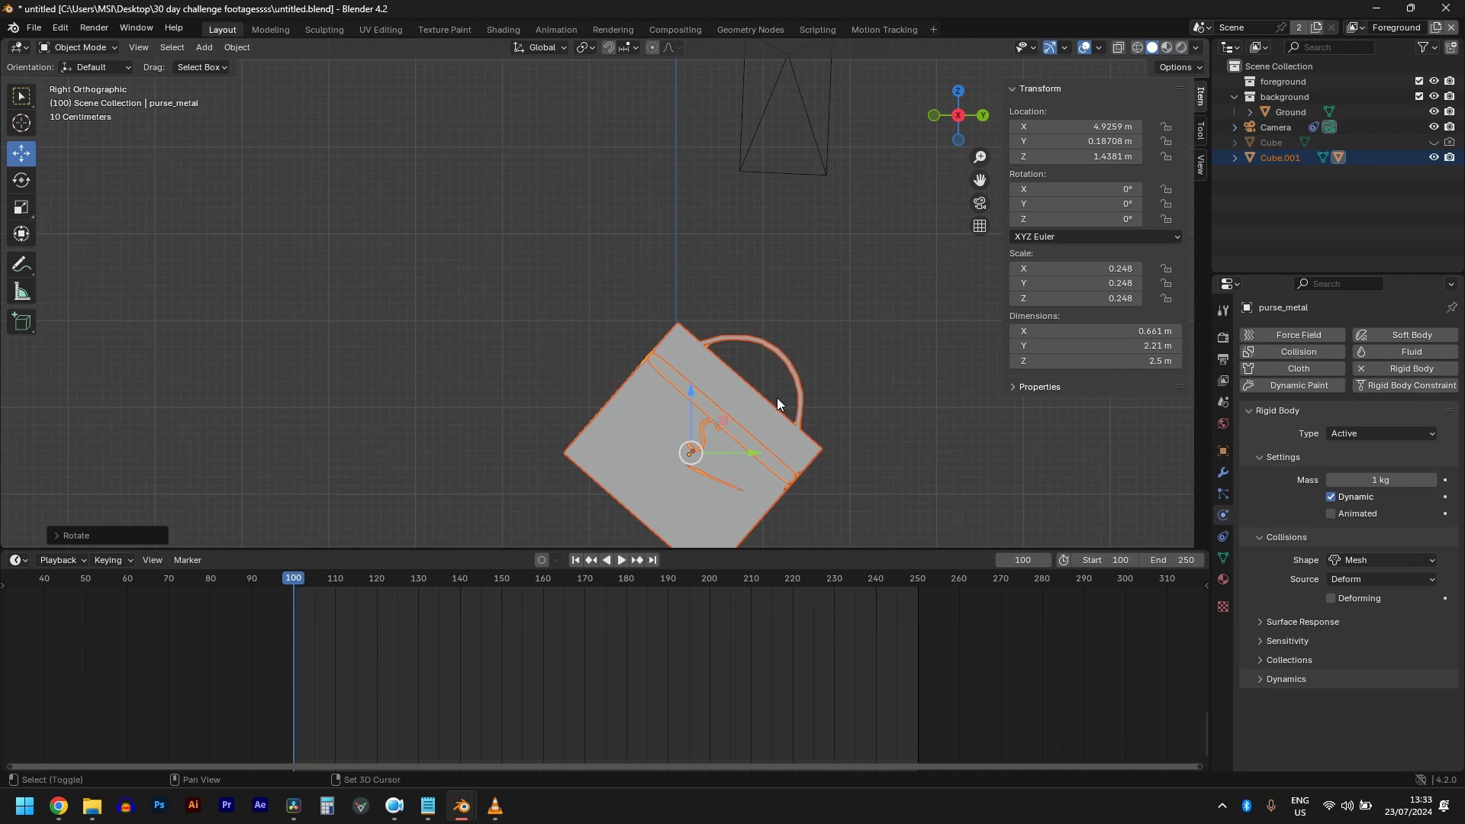
key(shift+d)
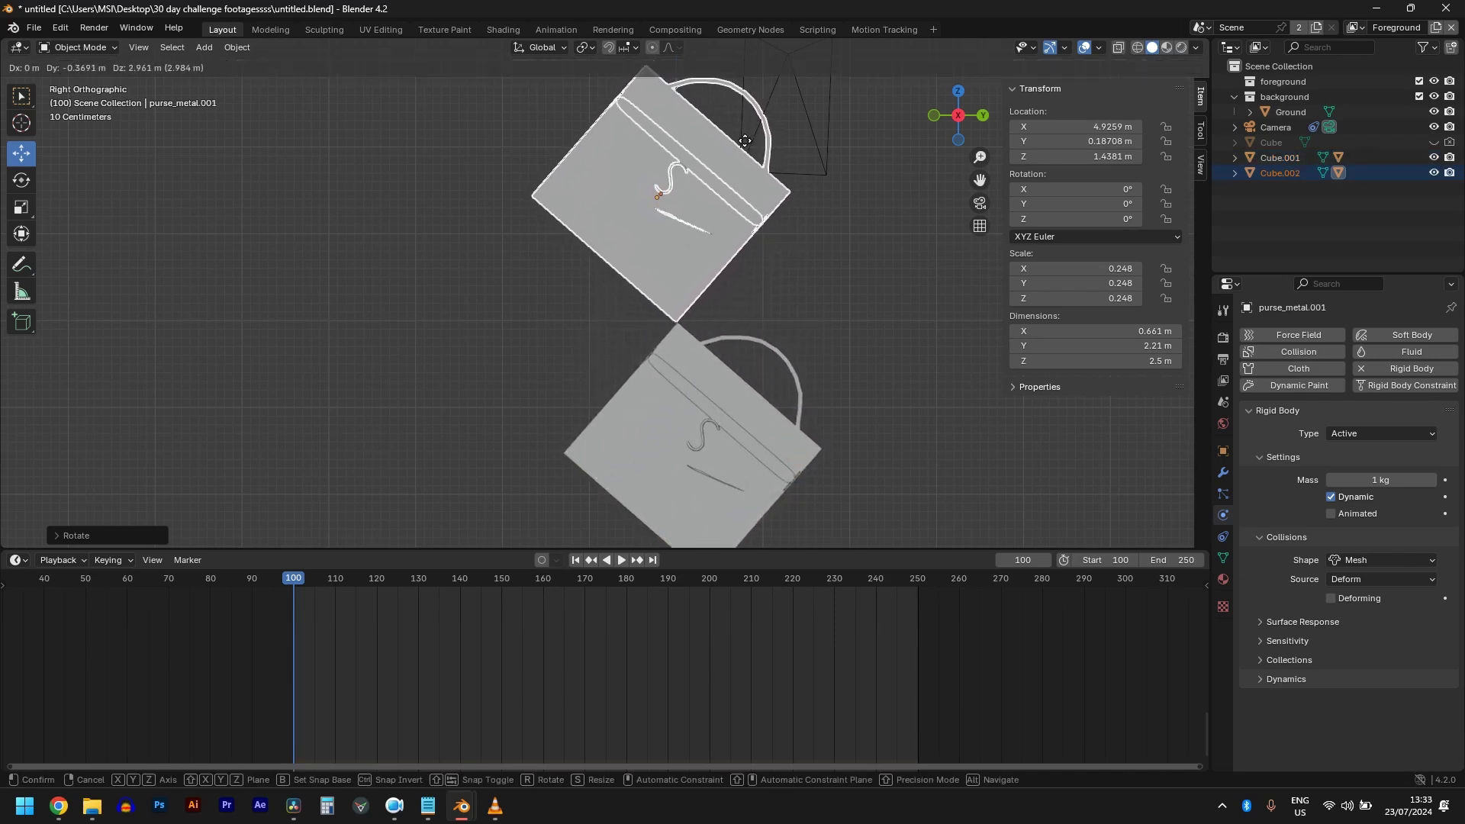
click(801, 216)
key(r)
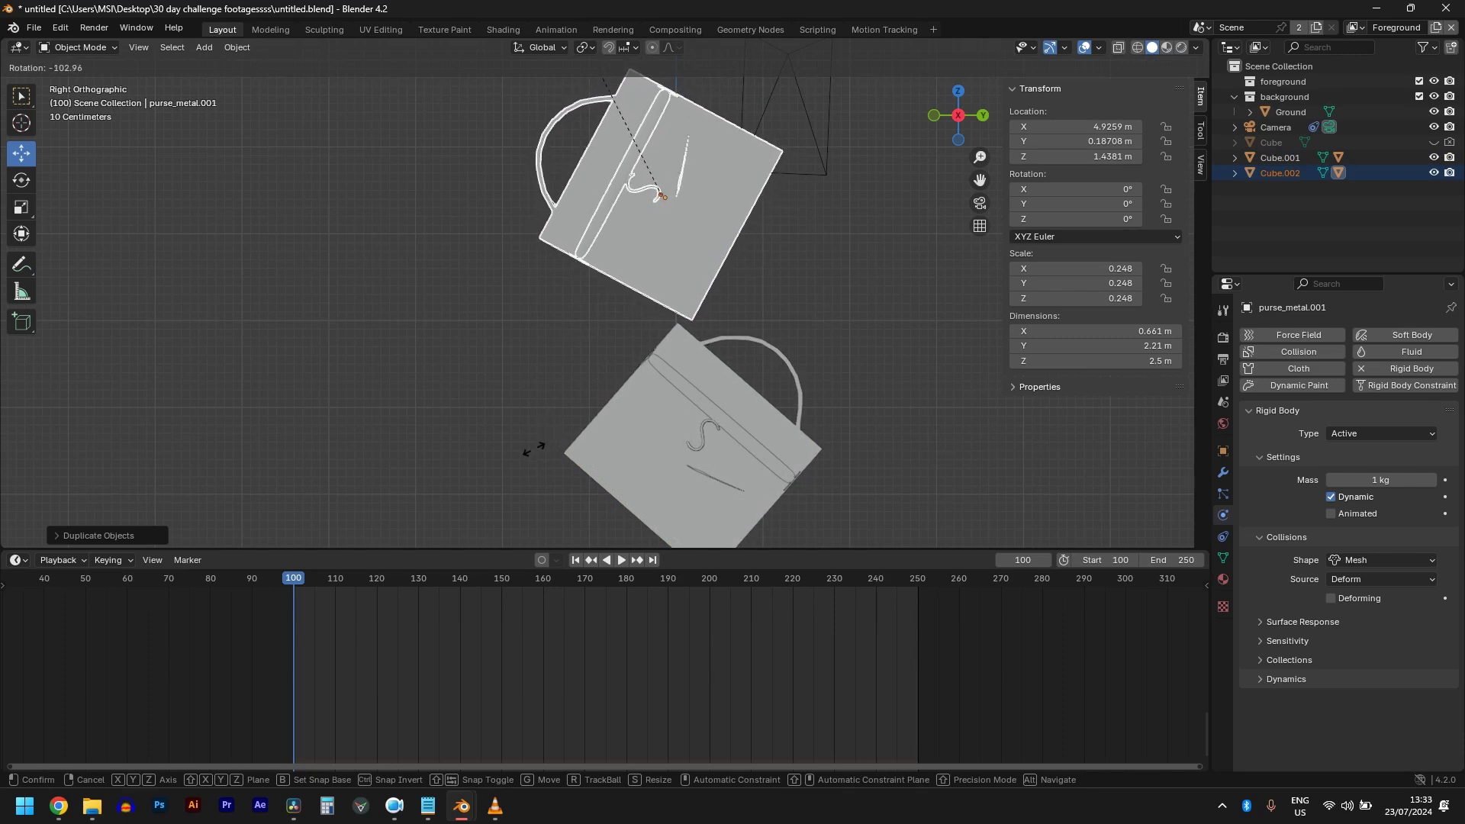
click(578, 468)
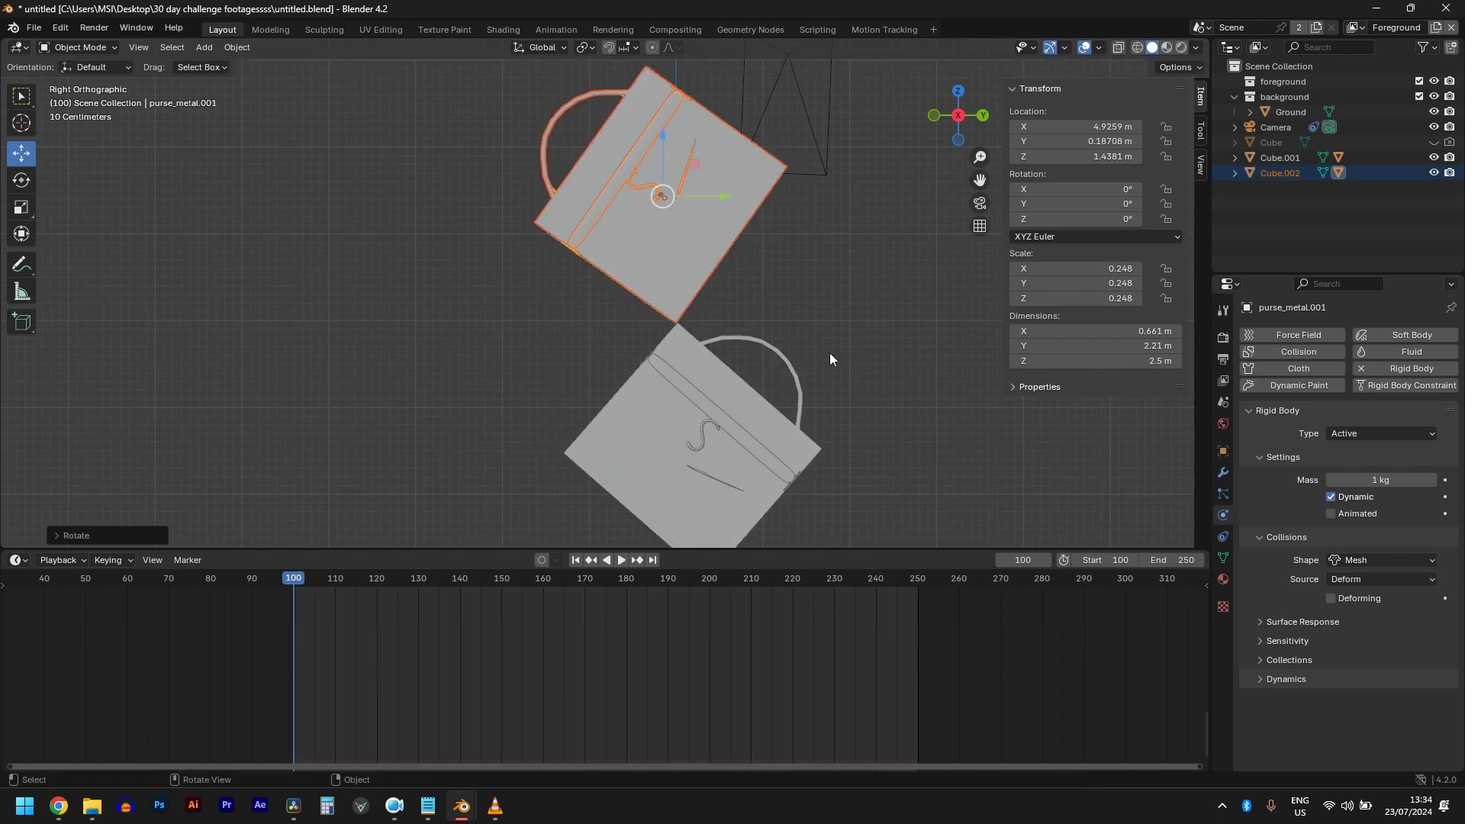
Scale the second bag down to about 1.4 m by 1.59 m and lower it onto the first bag's upper corner
key(s)
click(798, 335)
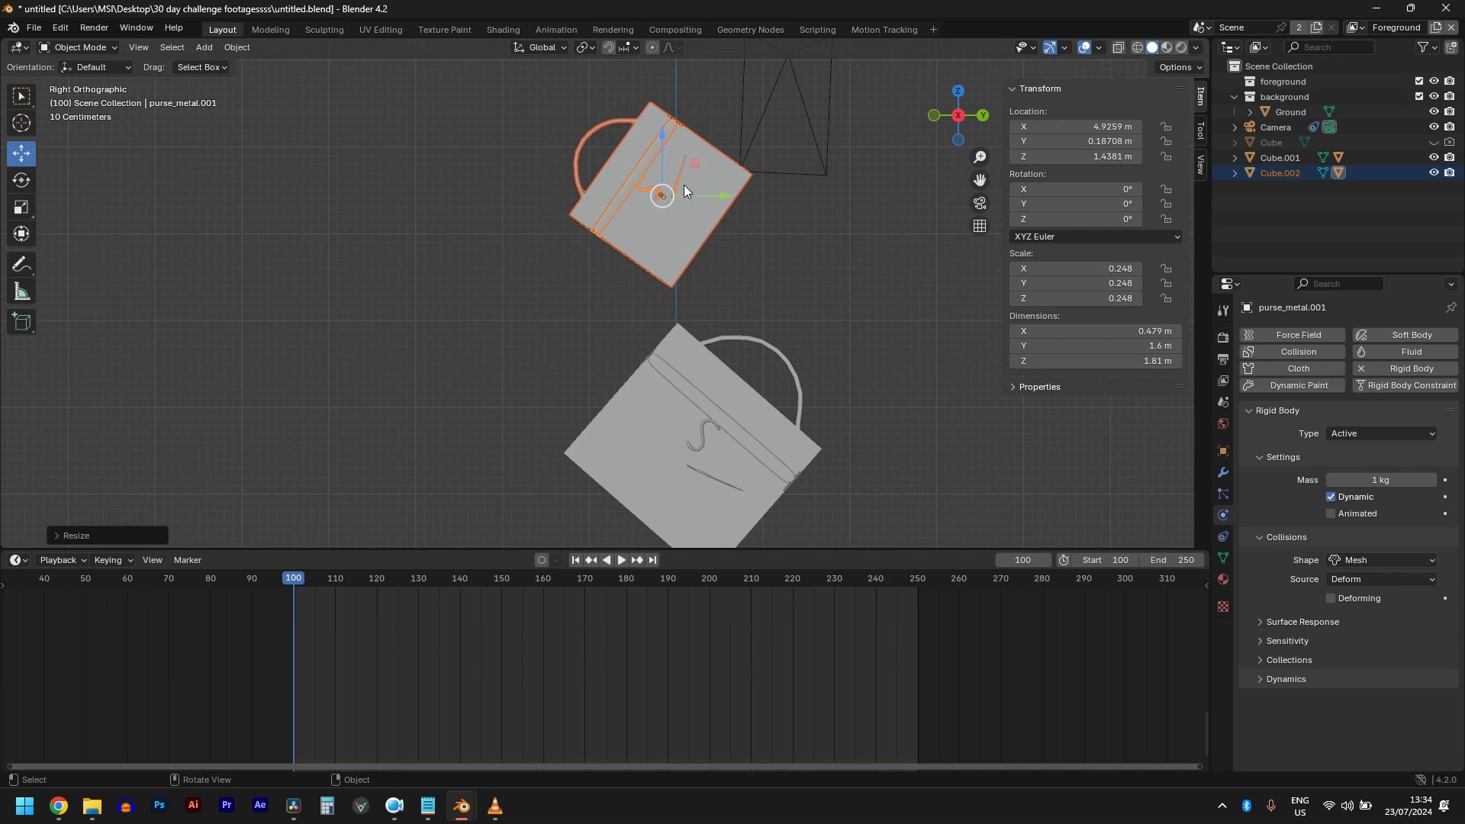
drag(665, 163, 663, 185)
key(s)
click(734, 226)
drag(722, 246, 729, 247)
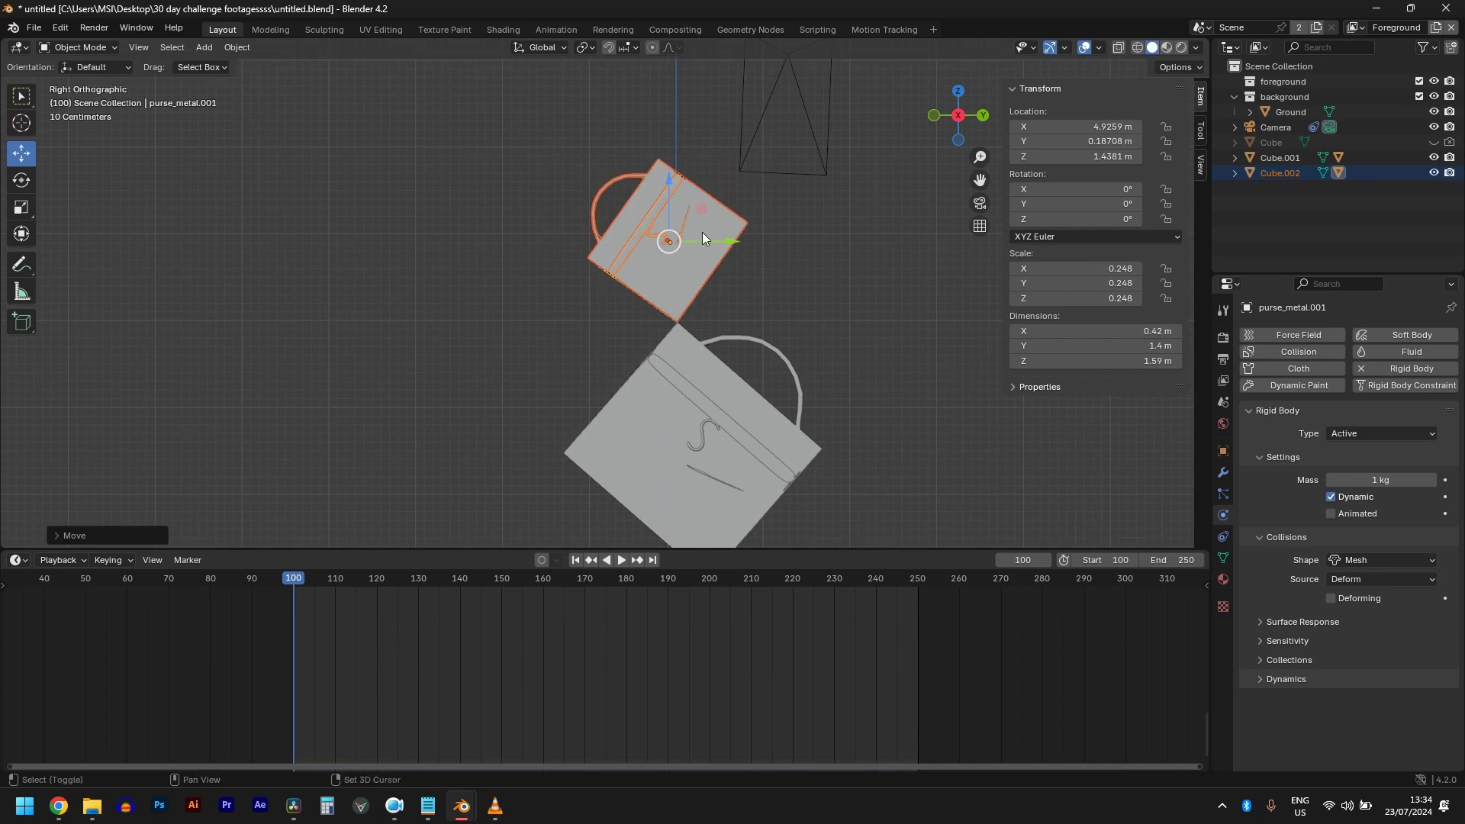
Duplicate the second bag directly above itself and rotate the copy so its handle faces +Y
shift+middle_drag(702, 232, 761, 406)
key(shift+d)
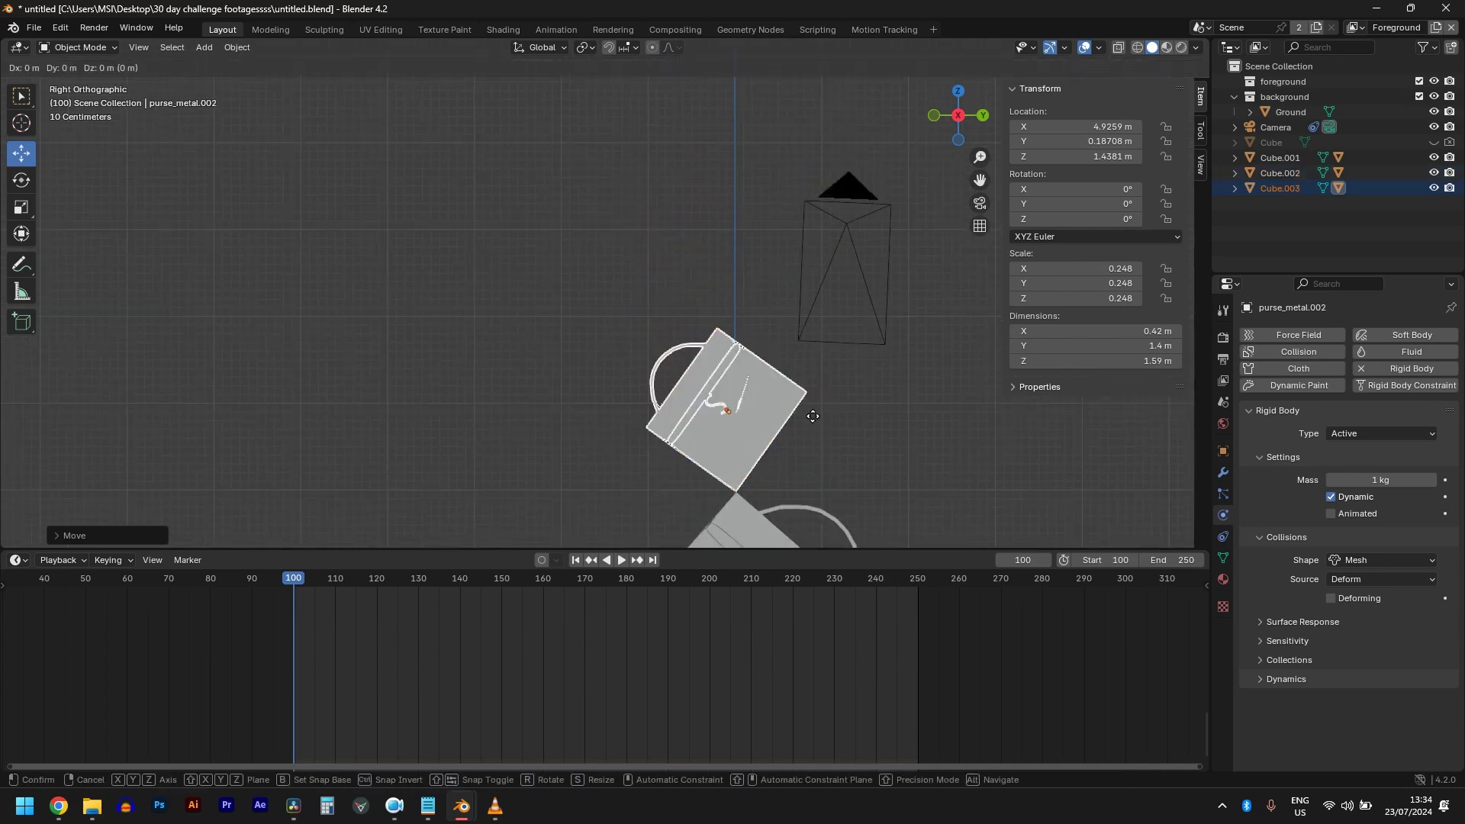
click(790, 249)
key(r)
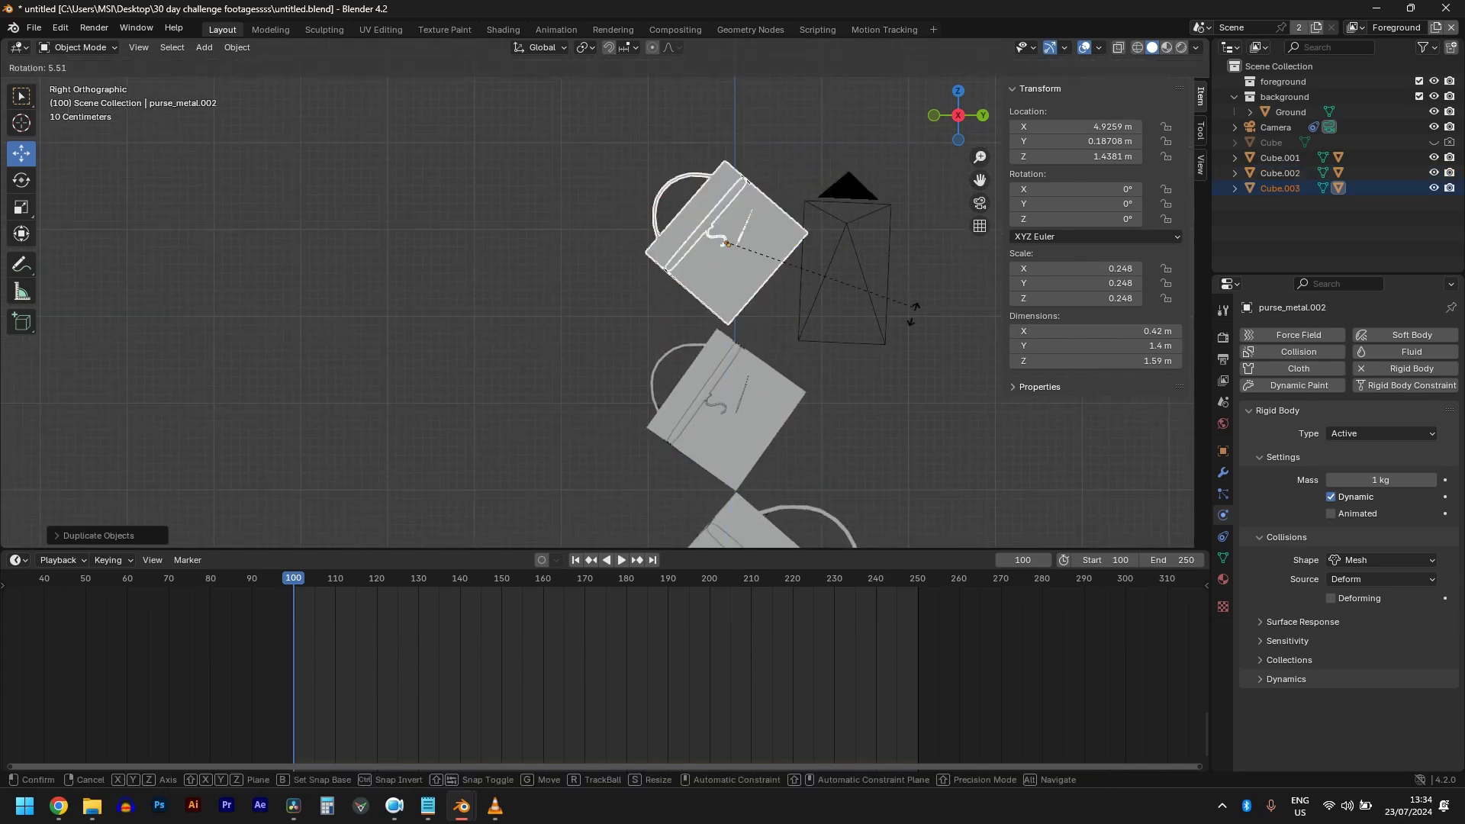
click(904, 359)
Scale the third bag down to about 0.87 m by 0.99 m and lower it onto the second bag's upper corner
key(s)
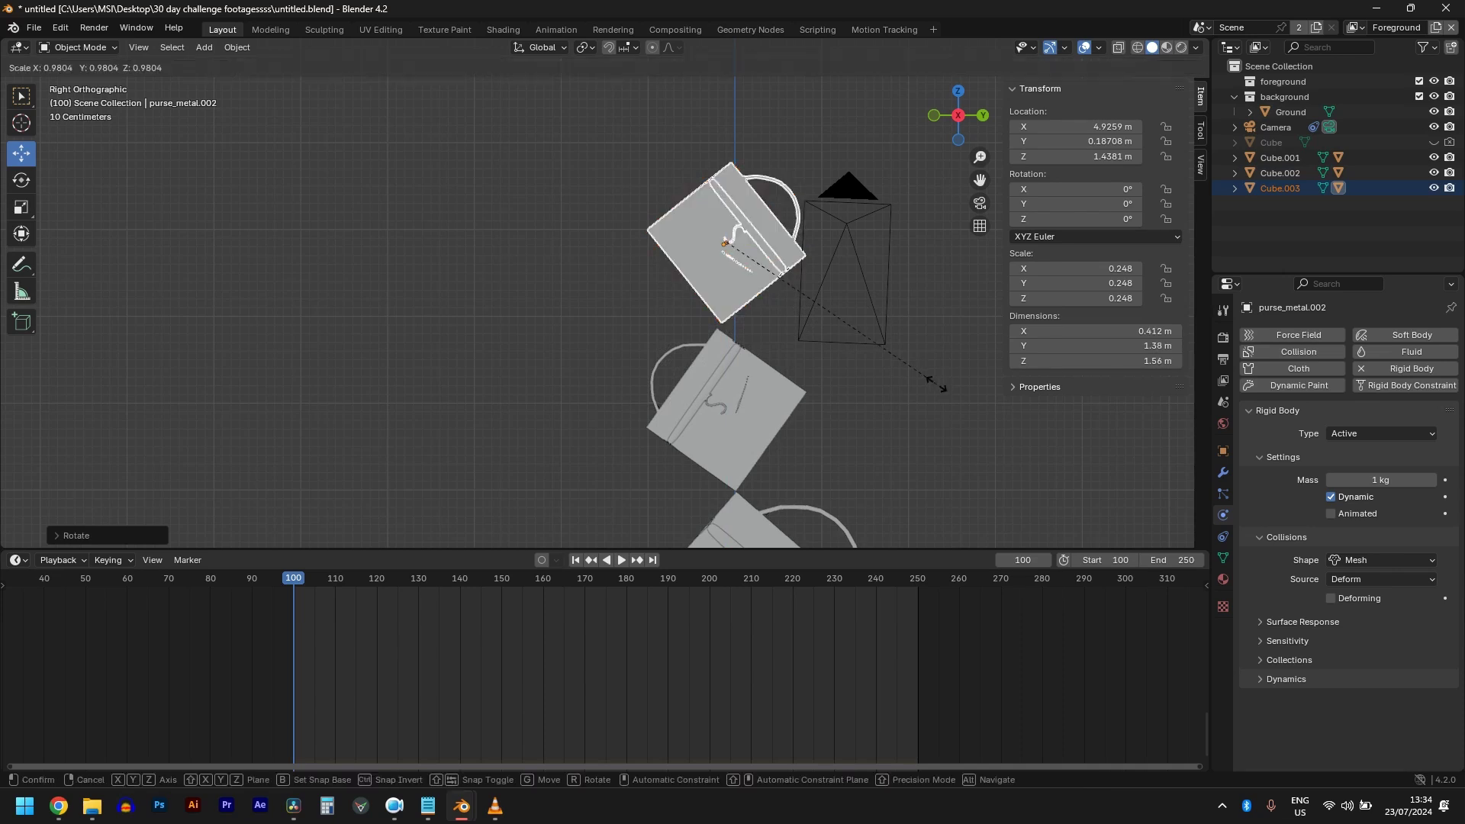
click(850, 345)
key(g)
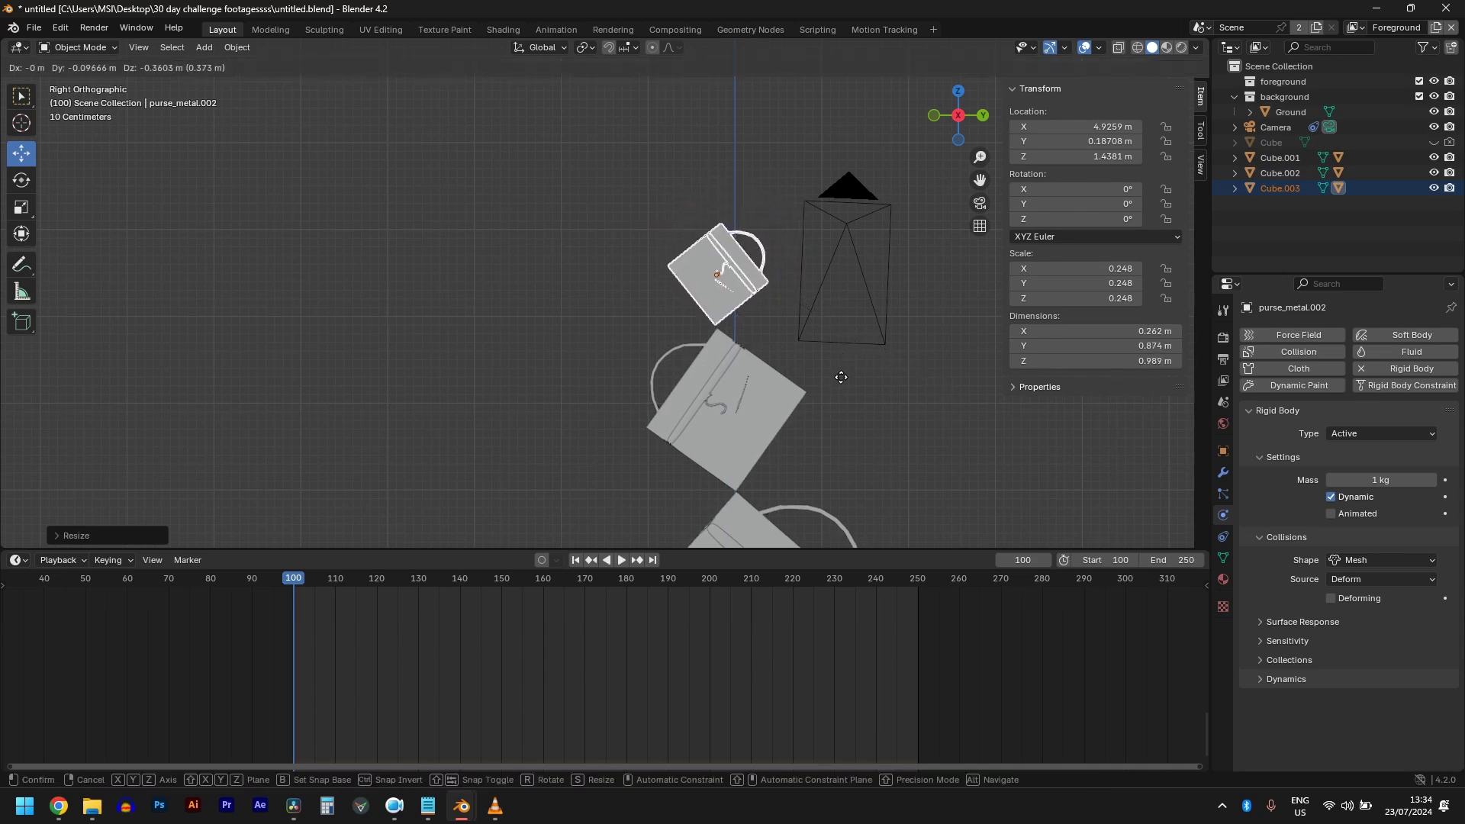
click(843, 378)
Duplicate the smallest bag above itself and enlarge the copy to about 1.23 m by 1.39 m
shift+middle_drag(847, 376, 872, 470)
key(shift+d)
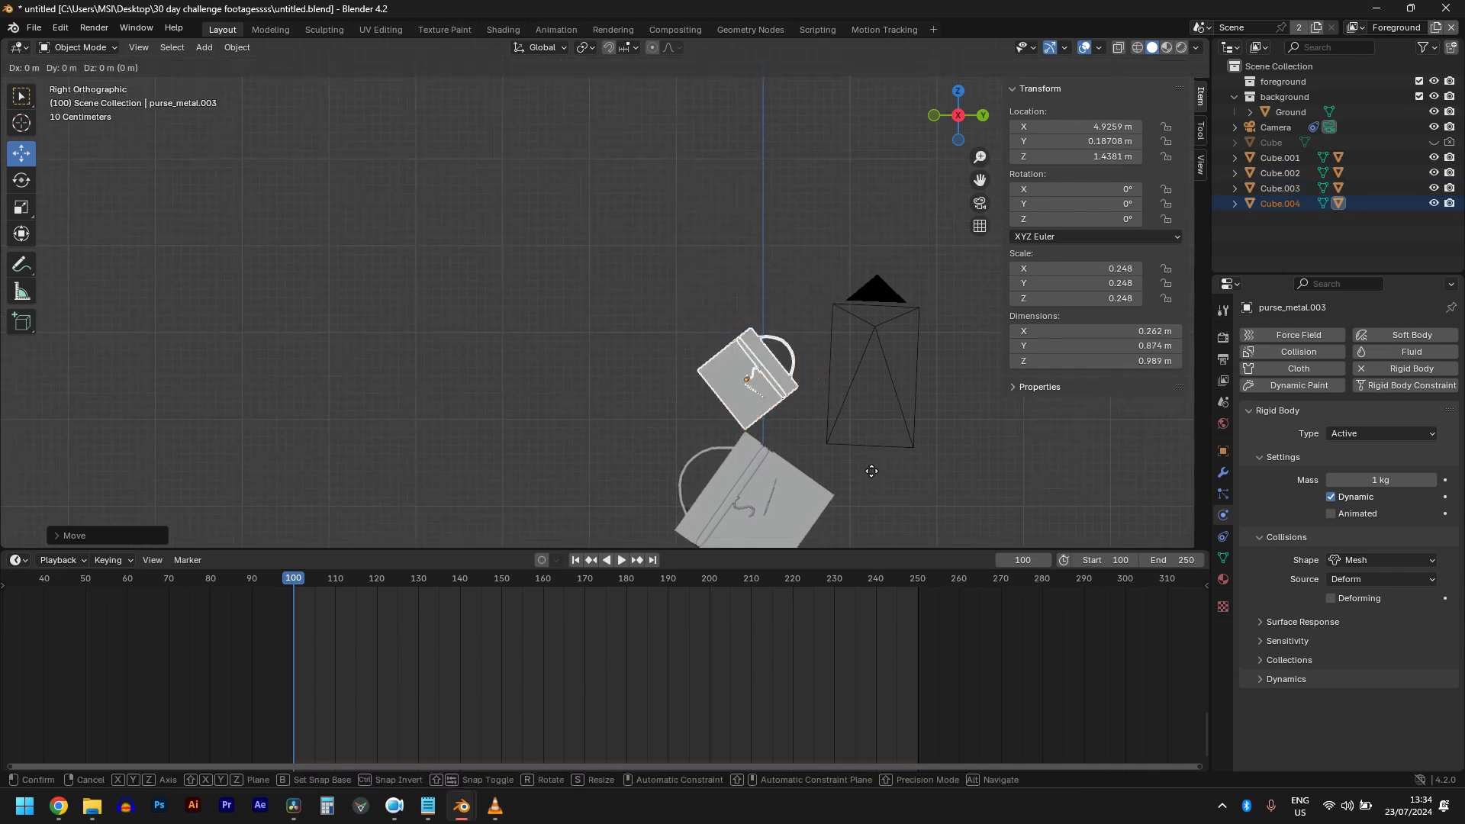
click(867, 374)
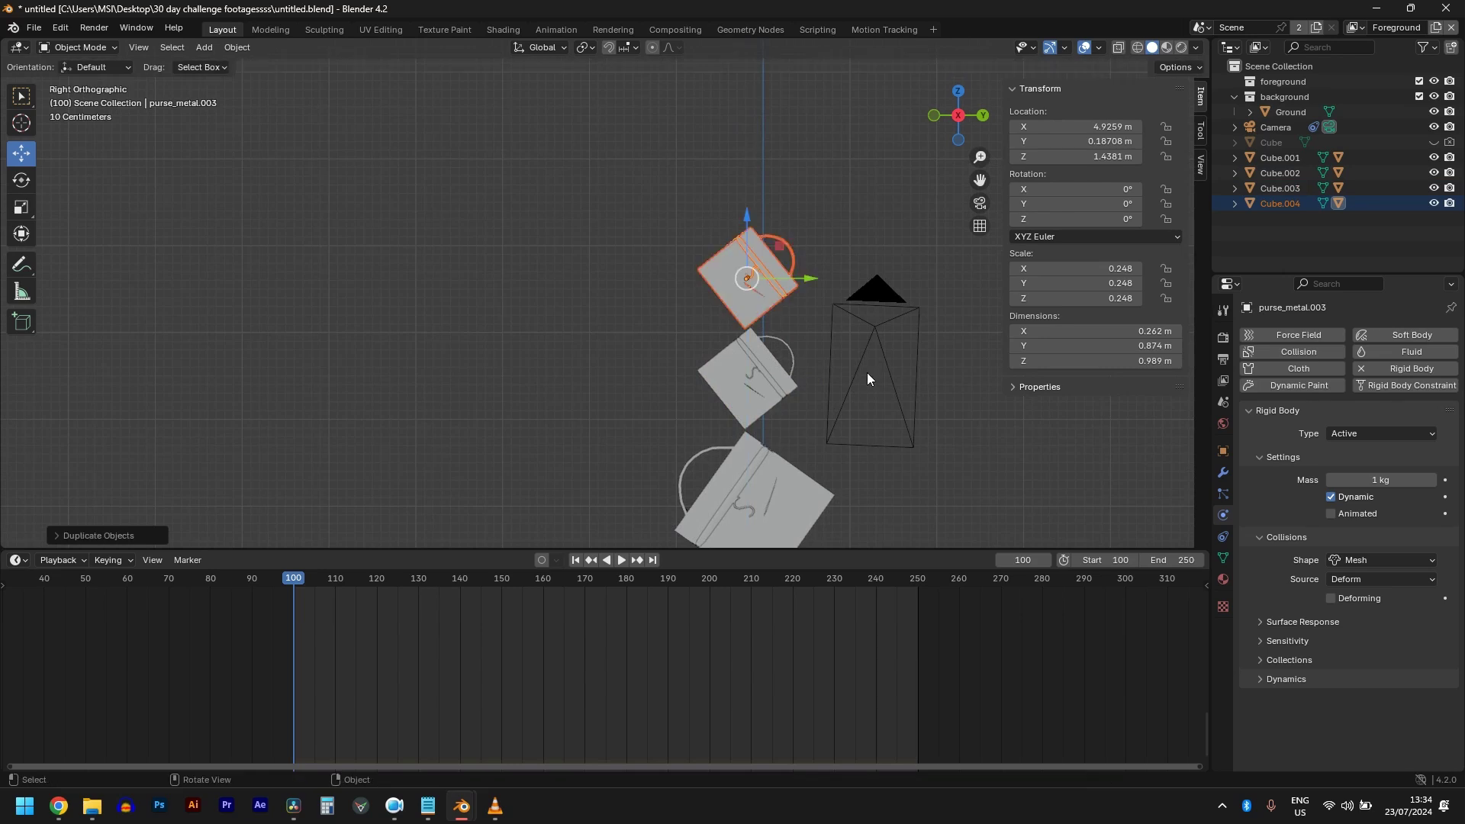
key(s)
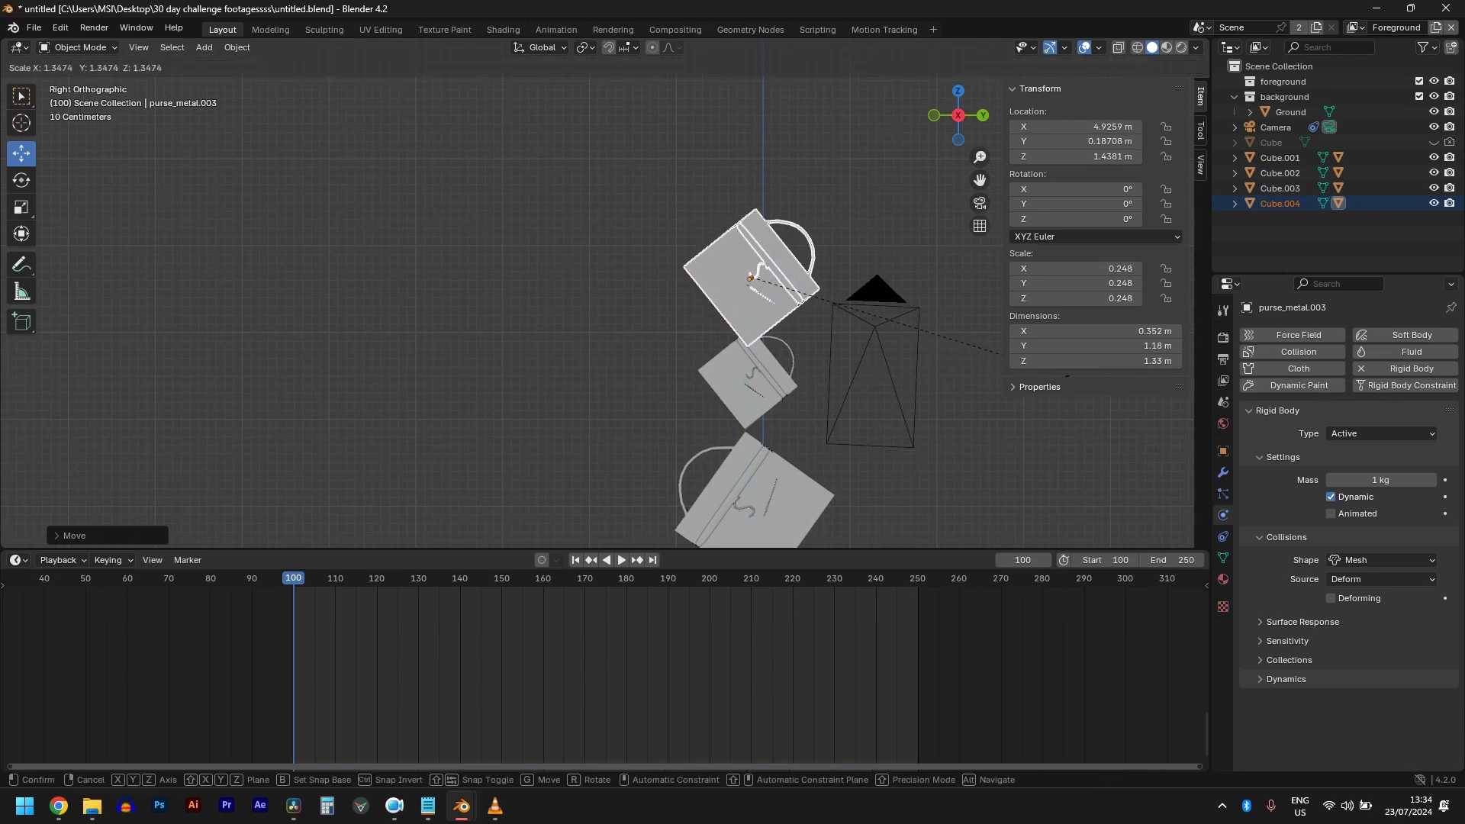
click(1072, 370)
Rotate the fourth bag so its handle faces -Y and raise it to balance on the third bag's upper corner
key(r)
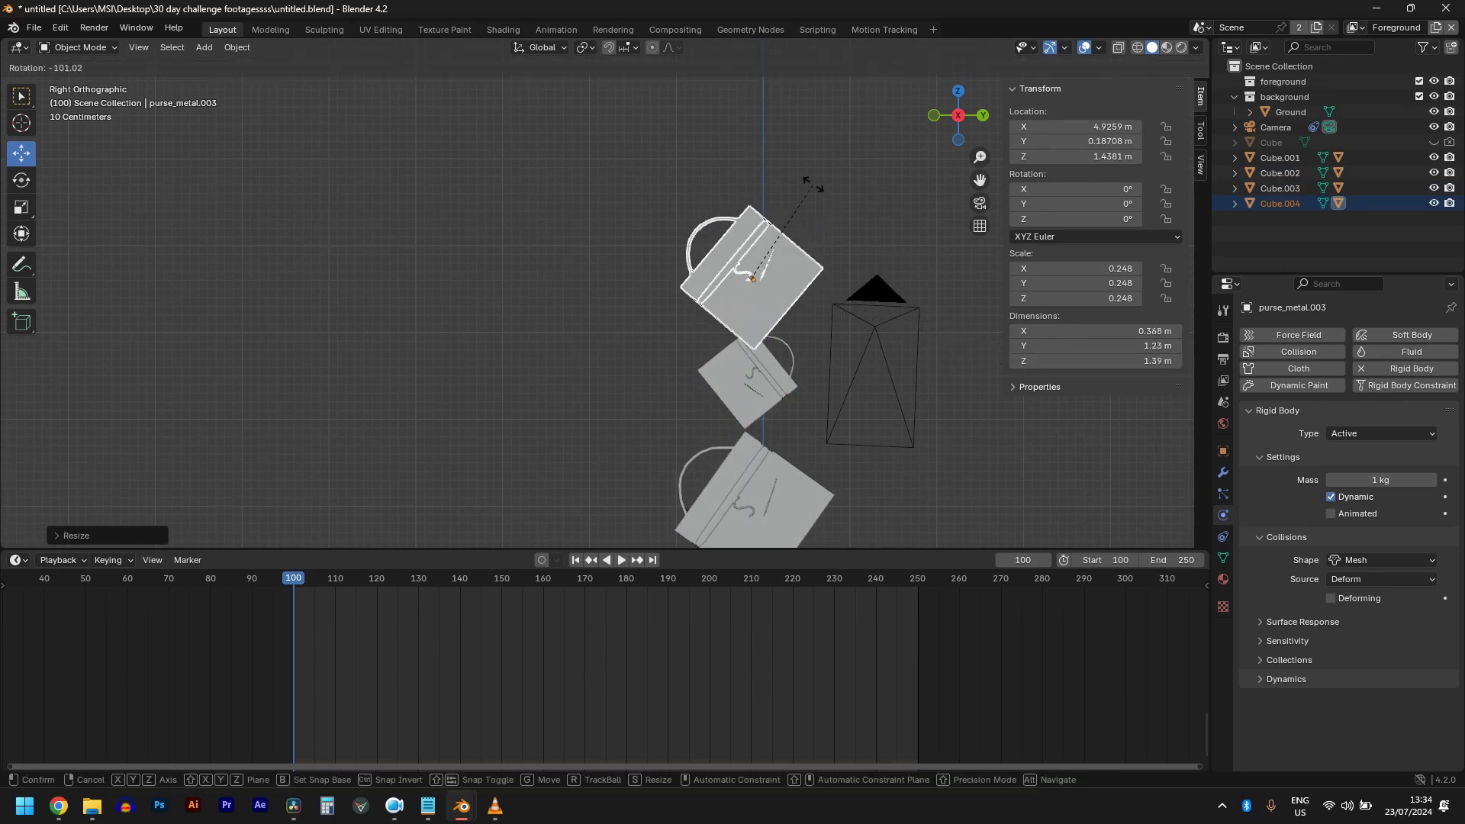
click(881, 296)
key(g)
click(883, 293)
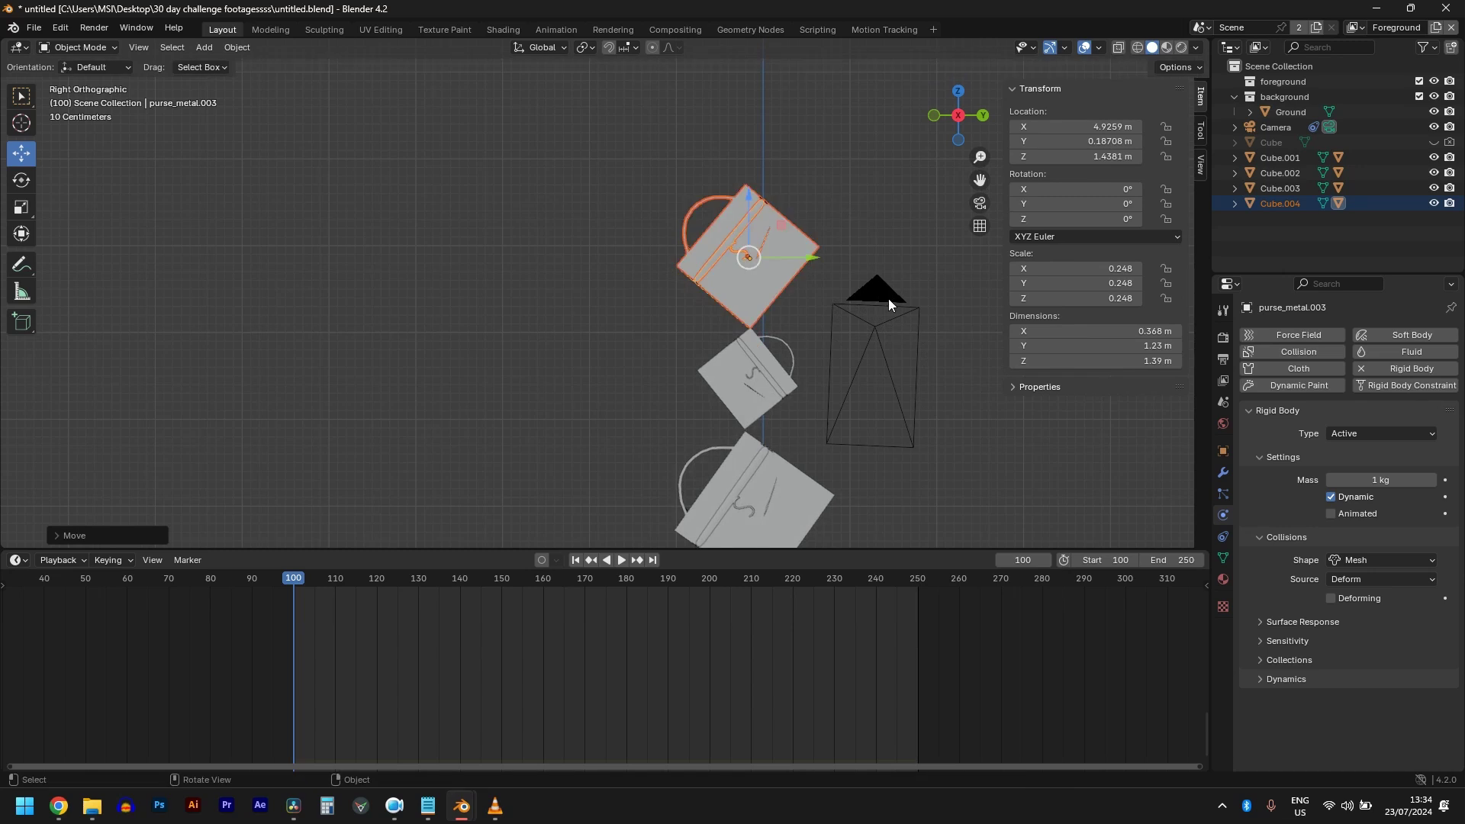
Duplicate the large bottom bag and position the copy on the upper corner of the fourth bag
scroll(822, 419, down, 4)
click(670, 490)
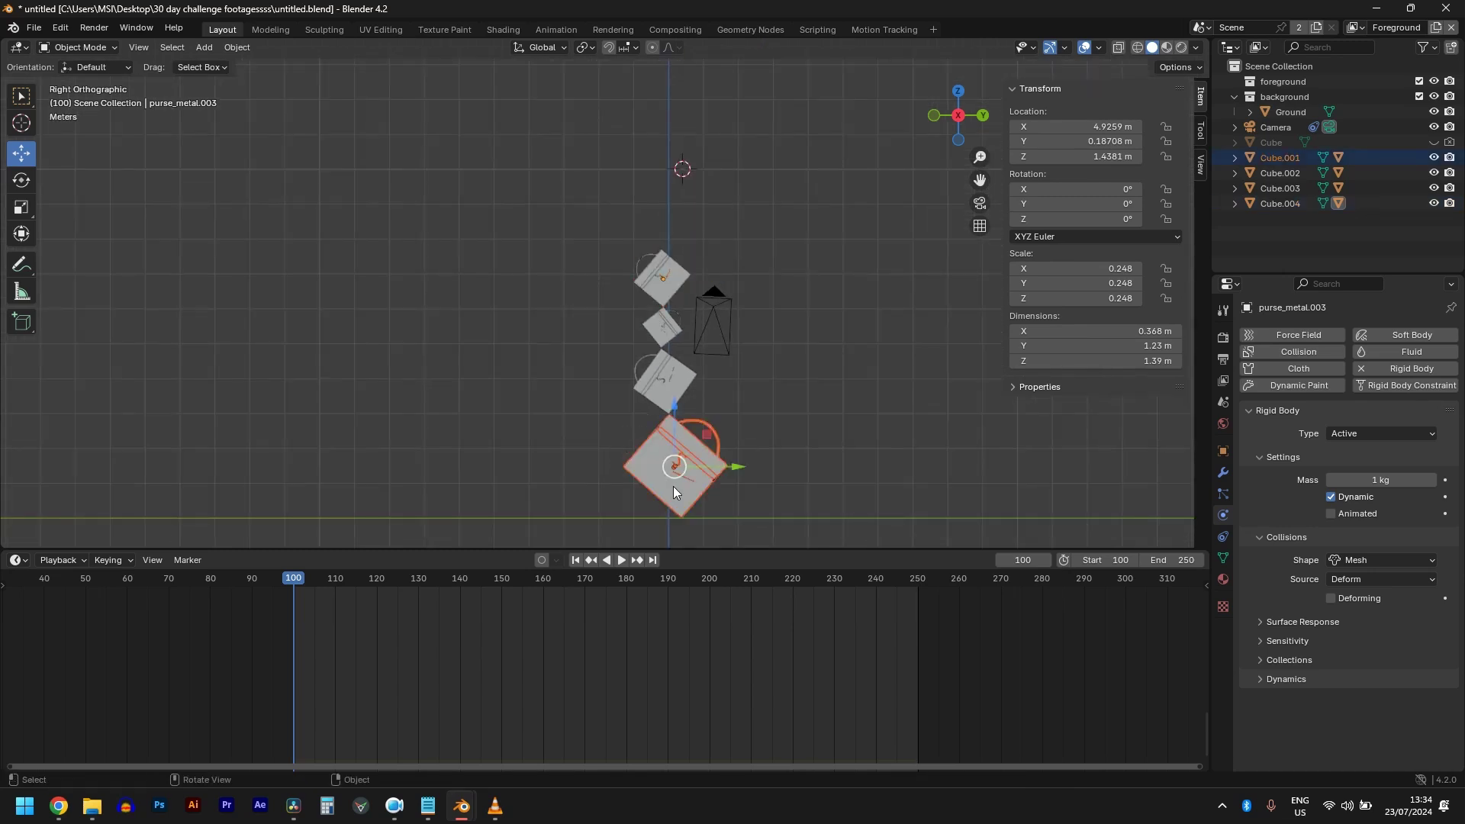
key(shift+d)
click(675, 200)
scroll(689, 254, up, 2)
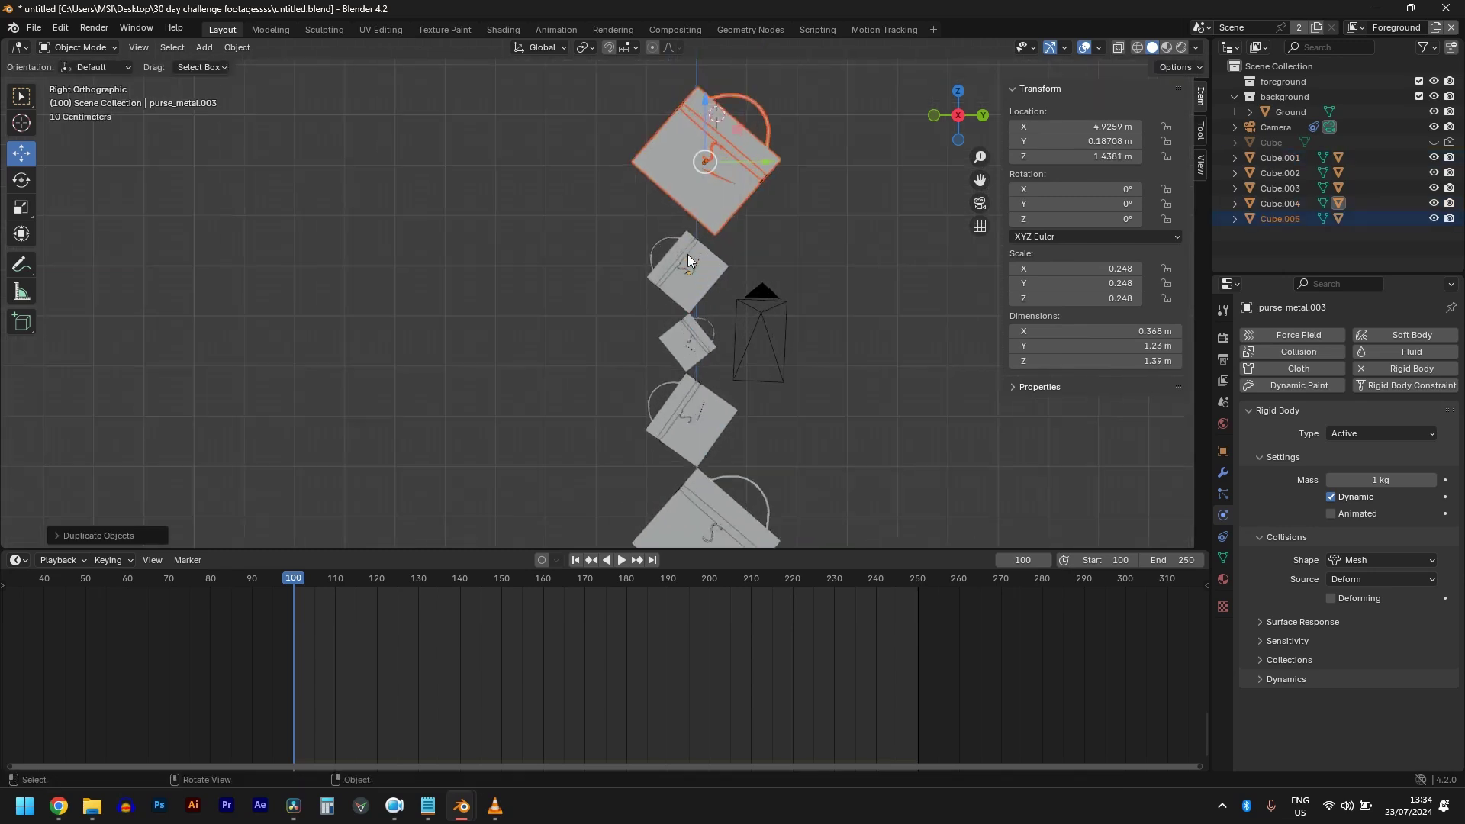
scroll(688, 254, up, 3)
key(g)
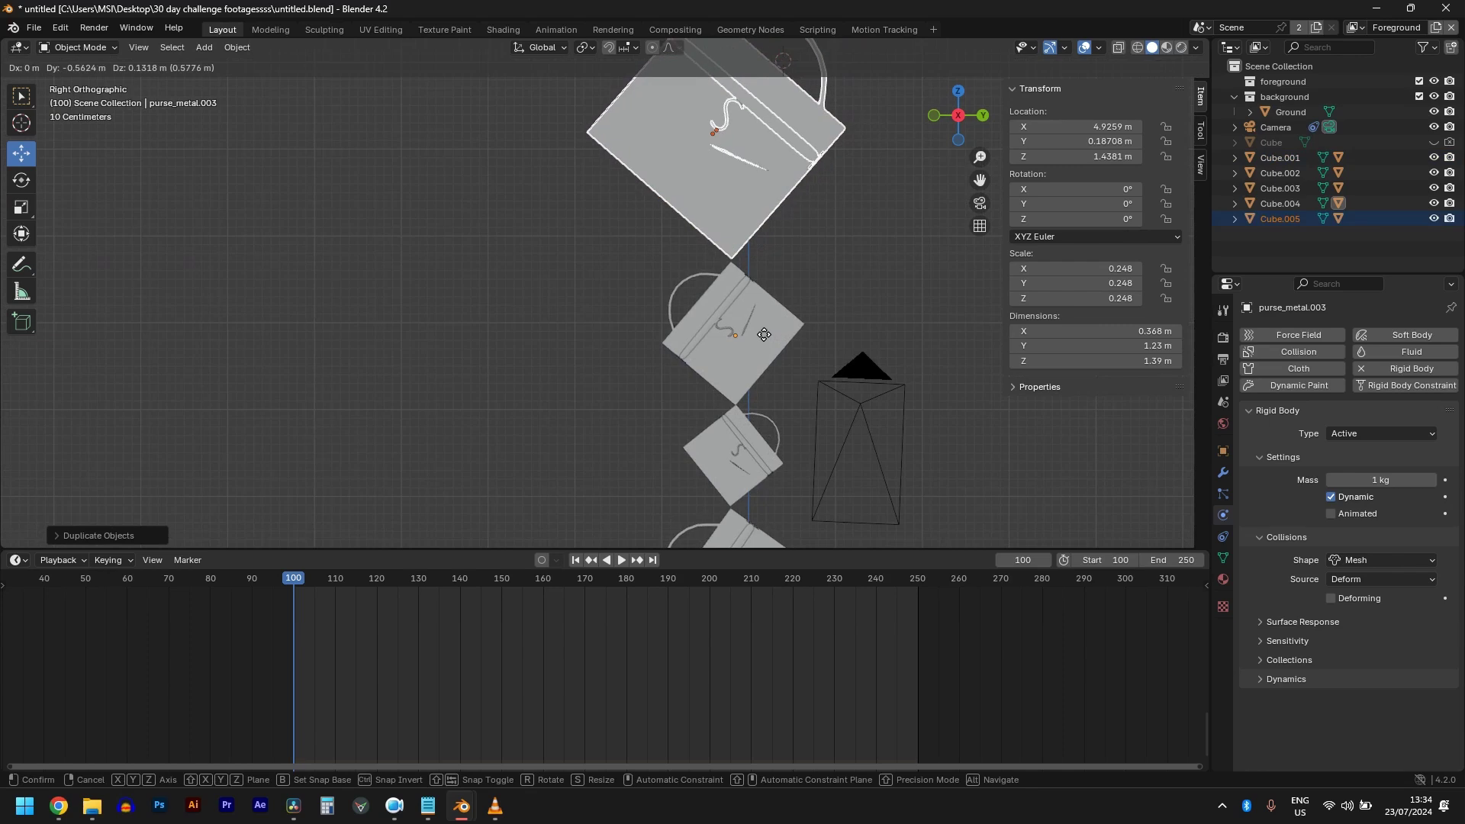
click(763, 334)
Save the Blender file and inspect the handbag stack in perspective
scroll(765, 334, down, 3)
key(ctrl+s)
scroll(763, 334, down, 2)
middle_drag(762, 335, 742, 376)
scroll(739, 369, up, 6)
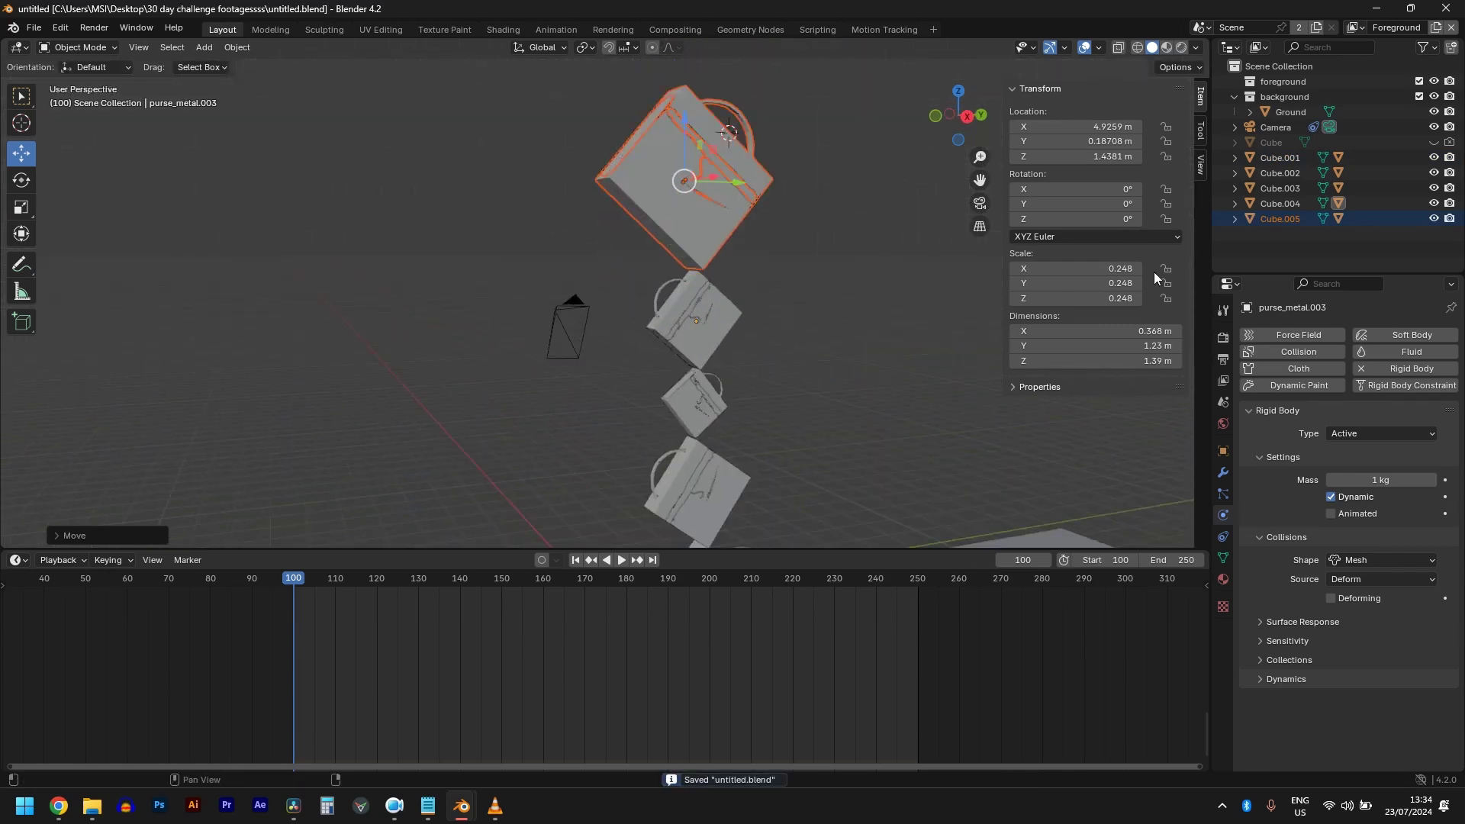
Select proxies Cube.001 to Cube.005 and add an active rigid body with a Mesh collision shape
click(1285, 214)
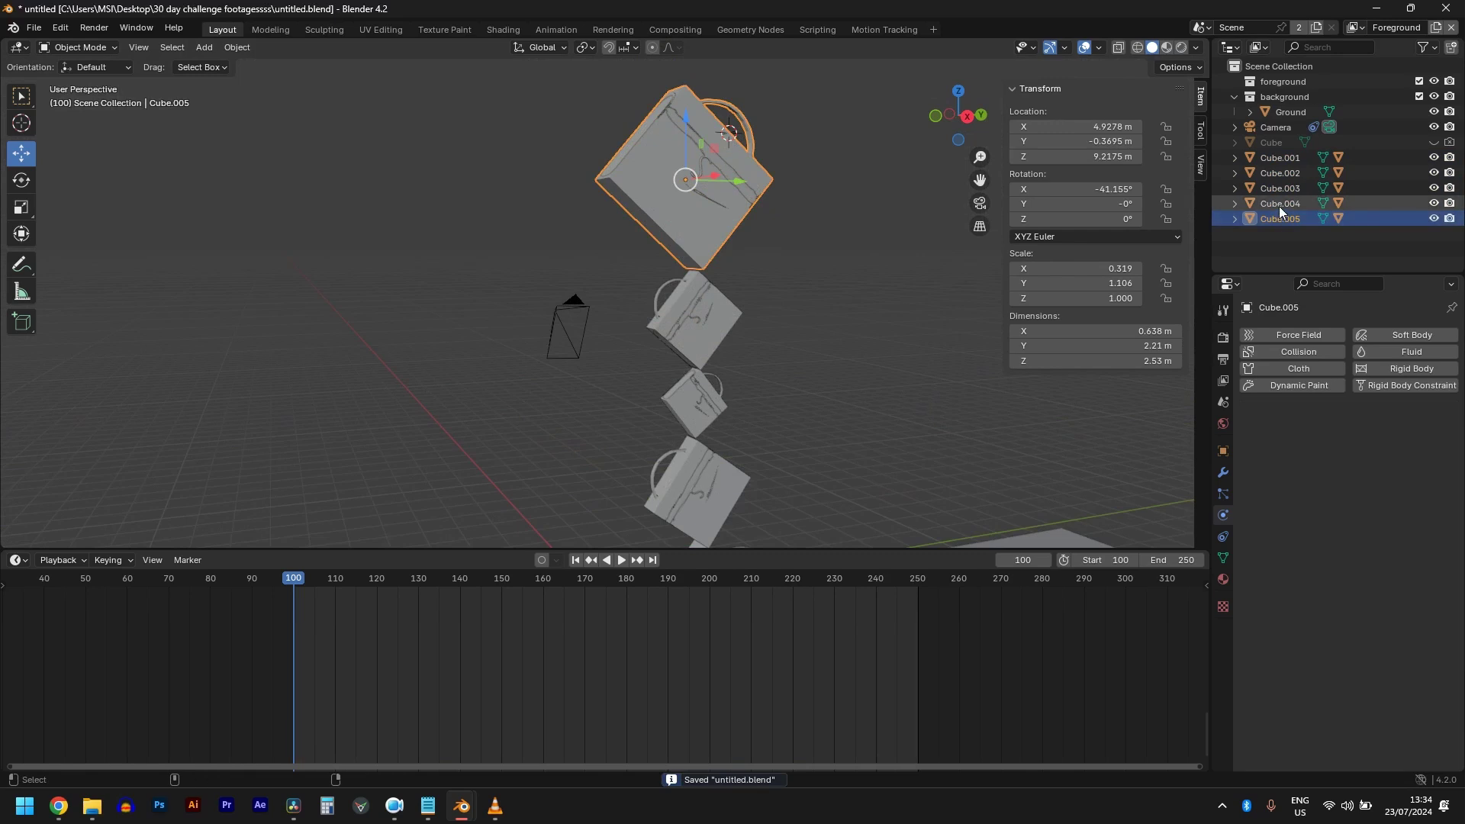
ctrl+click(1279, 204)
ctrl+click(1283, 189)
ctrl+click(1283, 173)
ctrl+click(1281, 158)
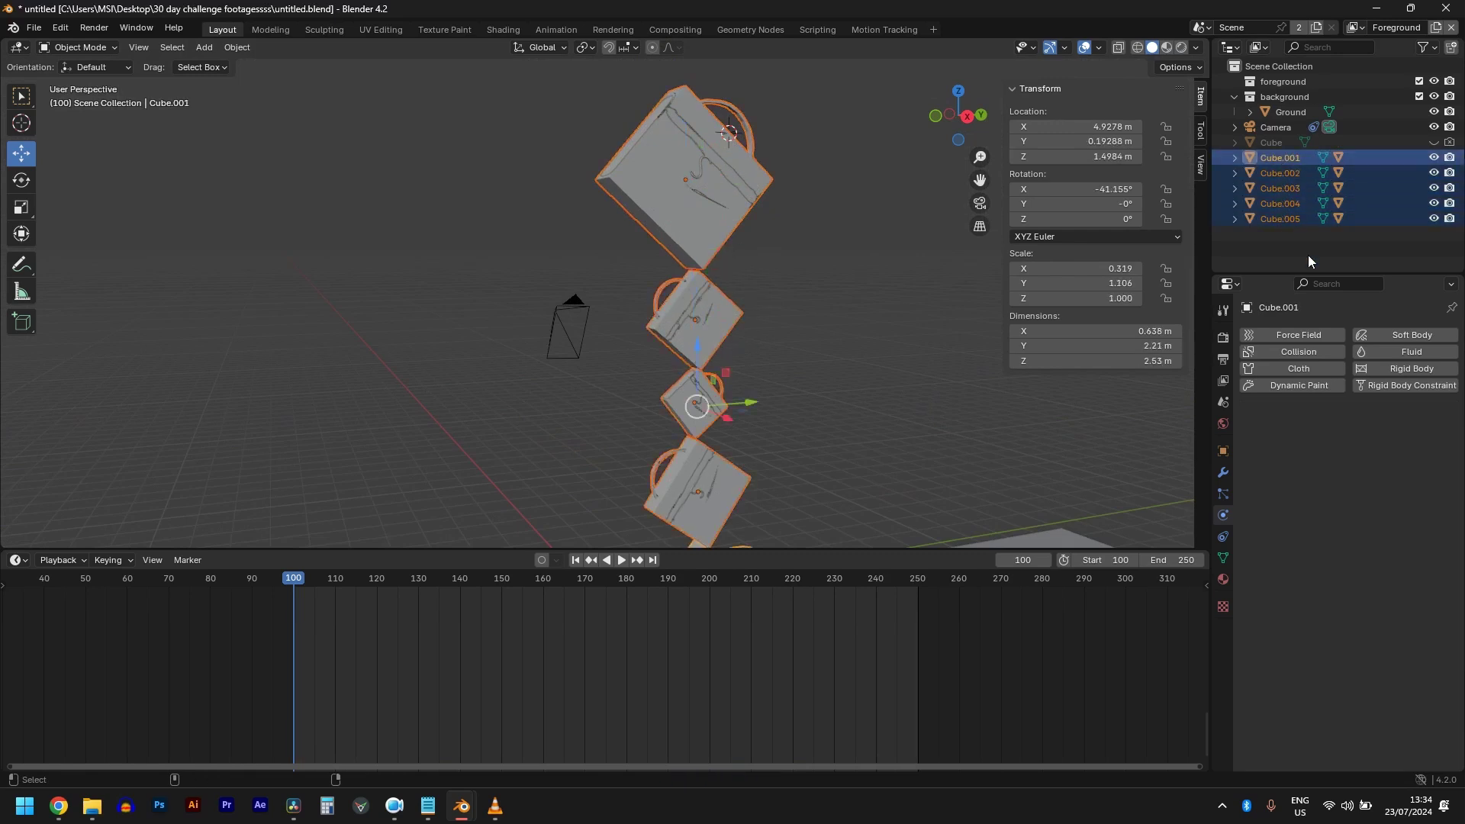
click(1403, 371)
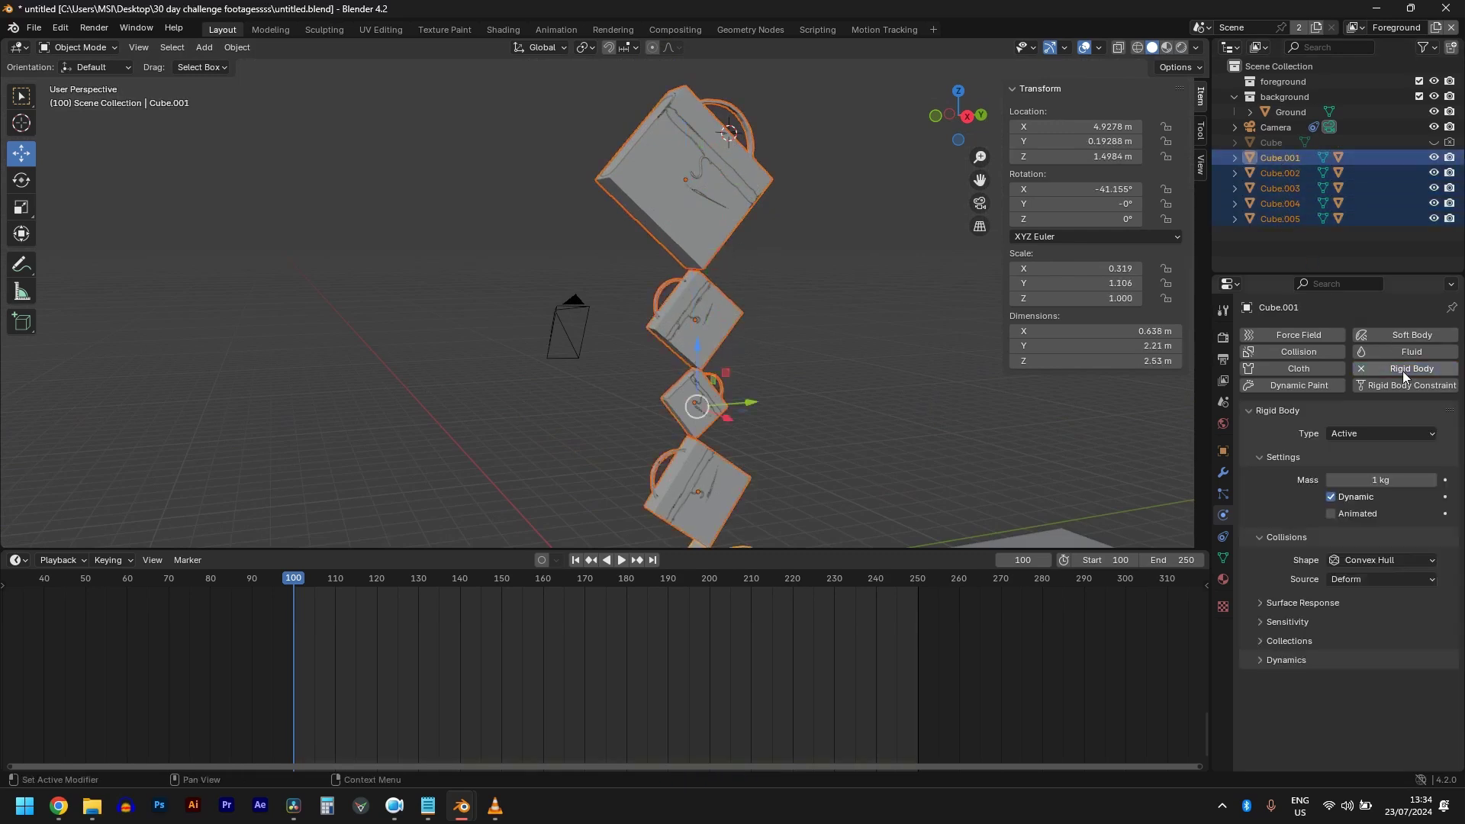
click(1393, 562)
click(1376, 673)
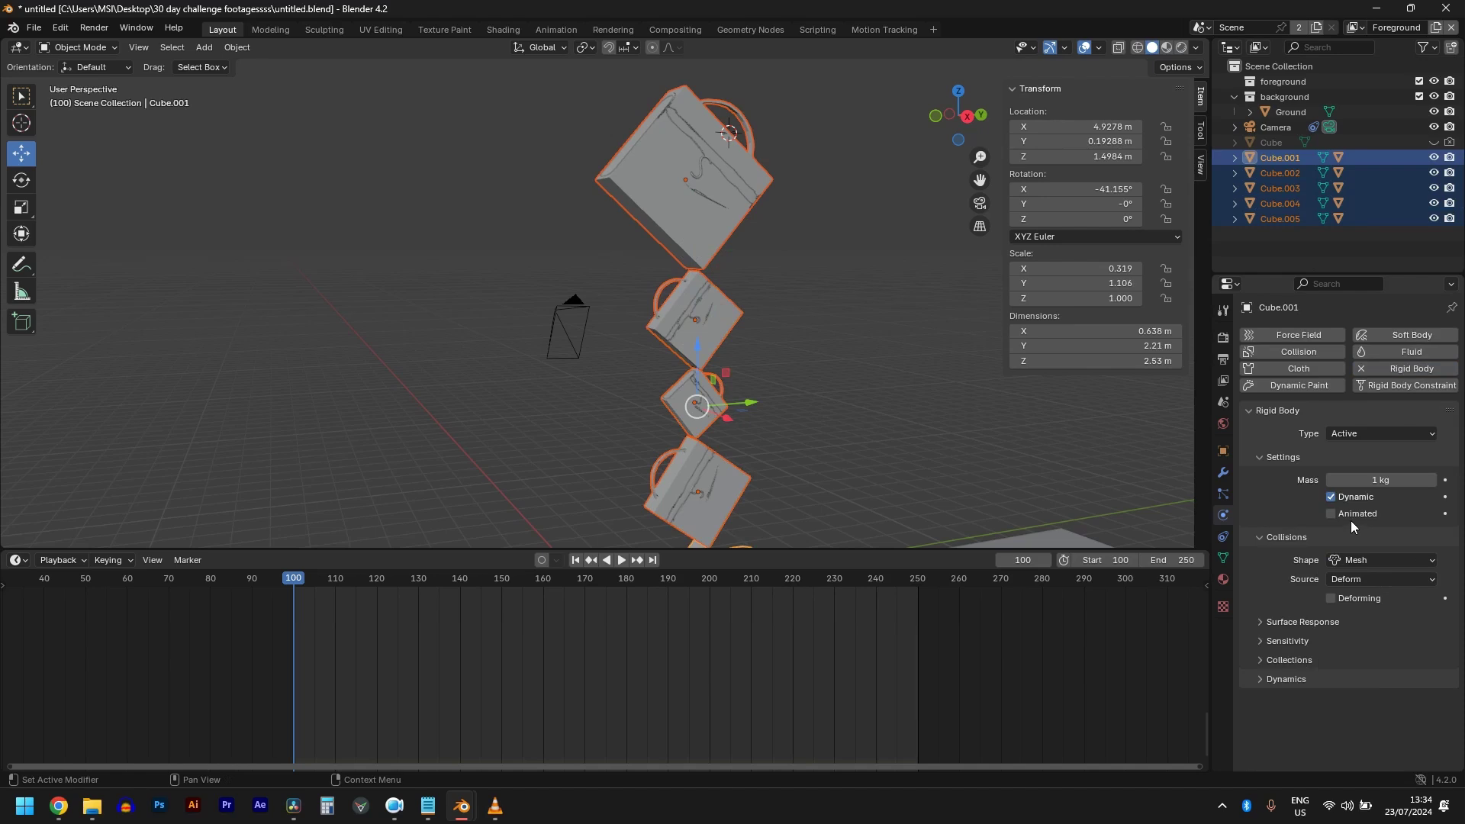
Copy the rigid body settings from the active proxy Cube.001 to the other selected proxies
click(236, 47)
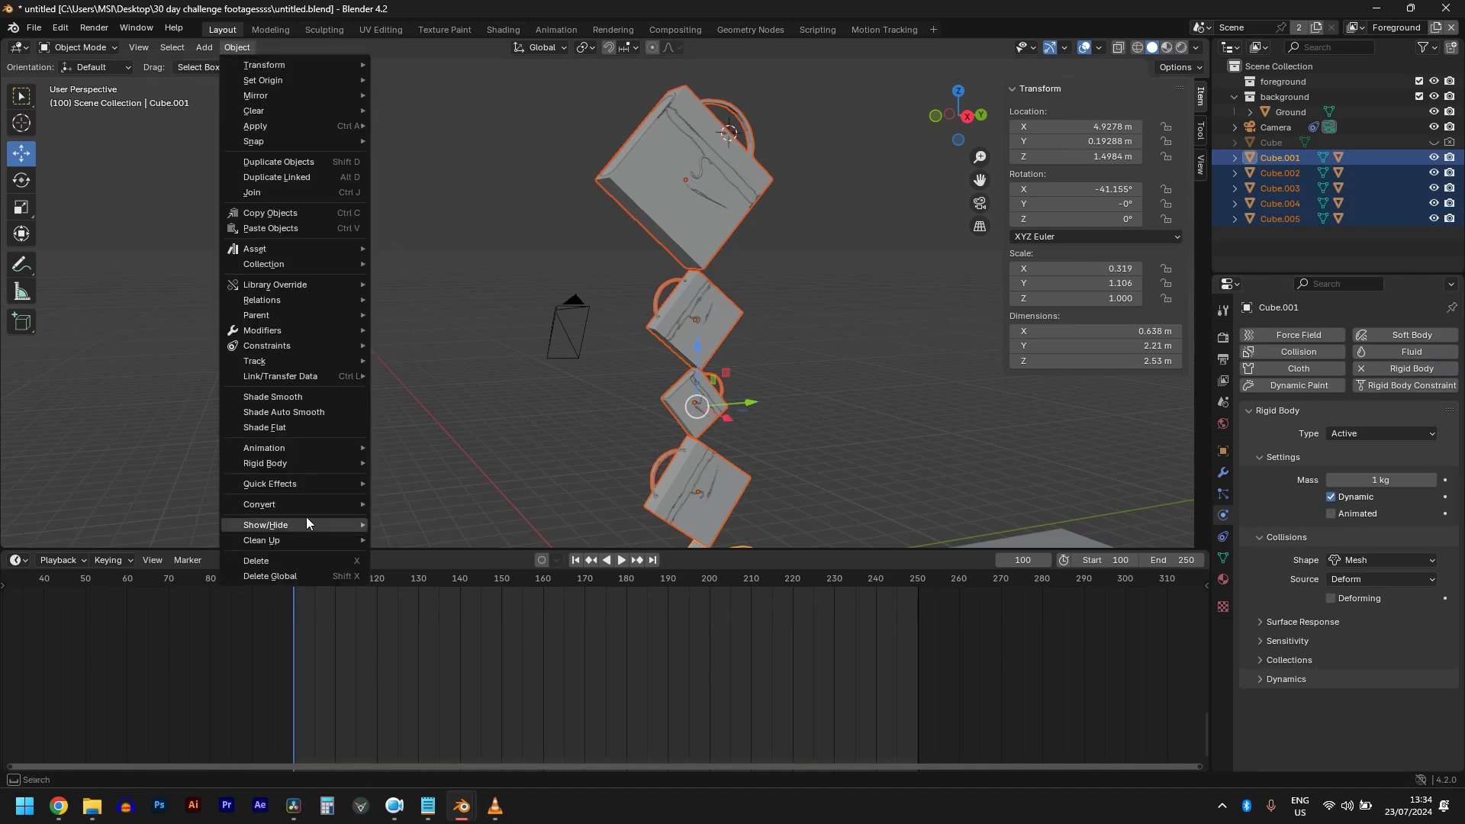
mouse_move(306, 462)
click(444, 547)
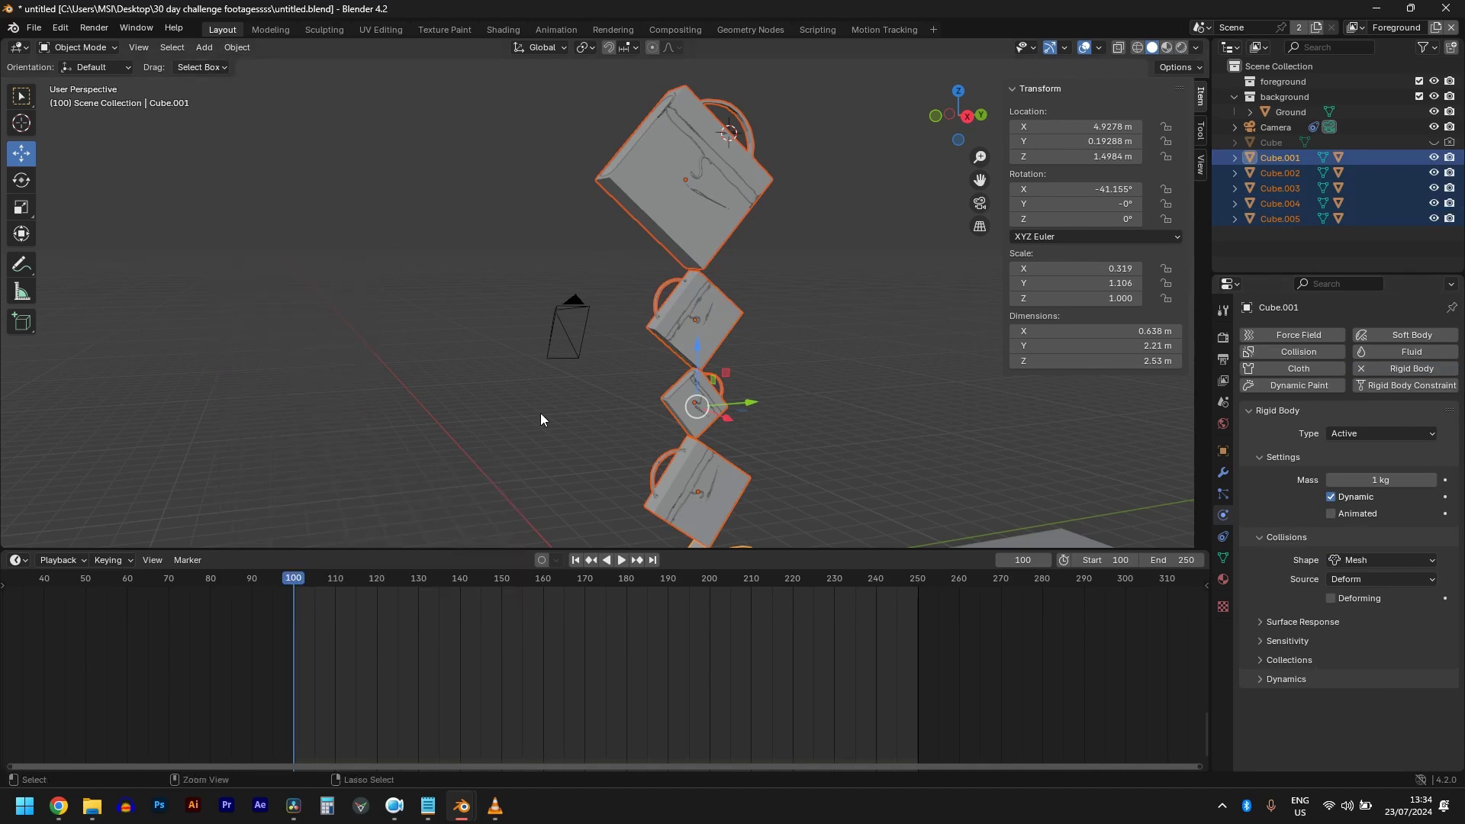
Check the physics settings of the top proxy Cube.005 and its bag mesh purse_metal.004
scroll(835, 220, down, 3)
click(618, 250)
scroll(609, 232, up, 7)
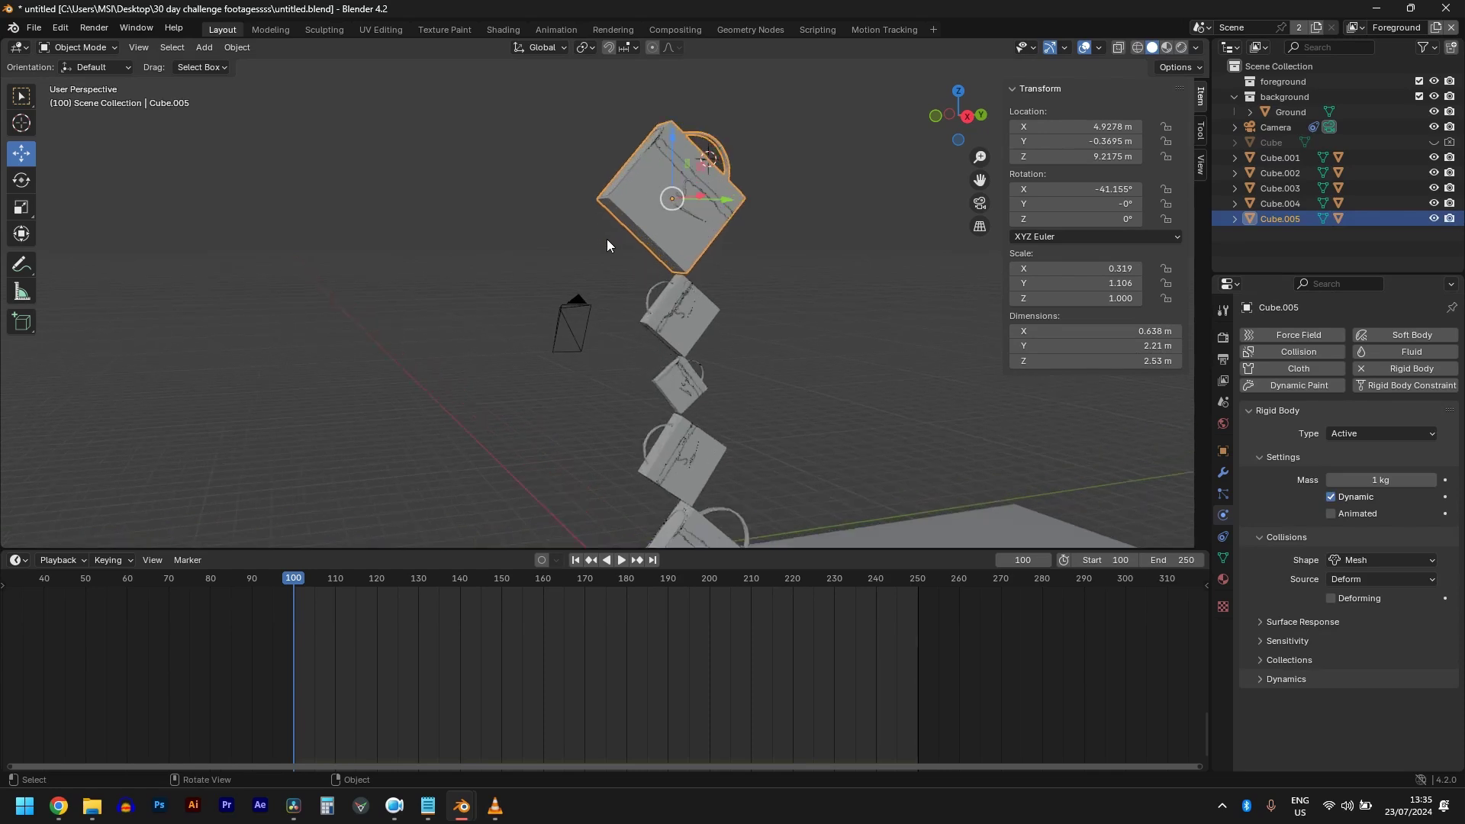
click(664, 166)
scroll(685, 141, down, 1)
click(687, 145)
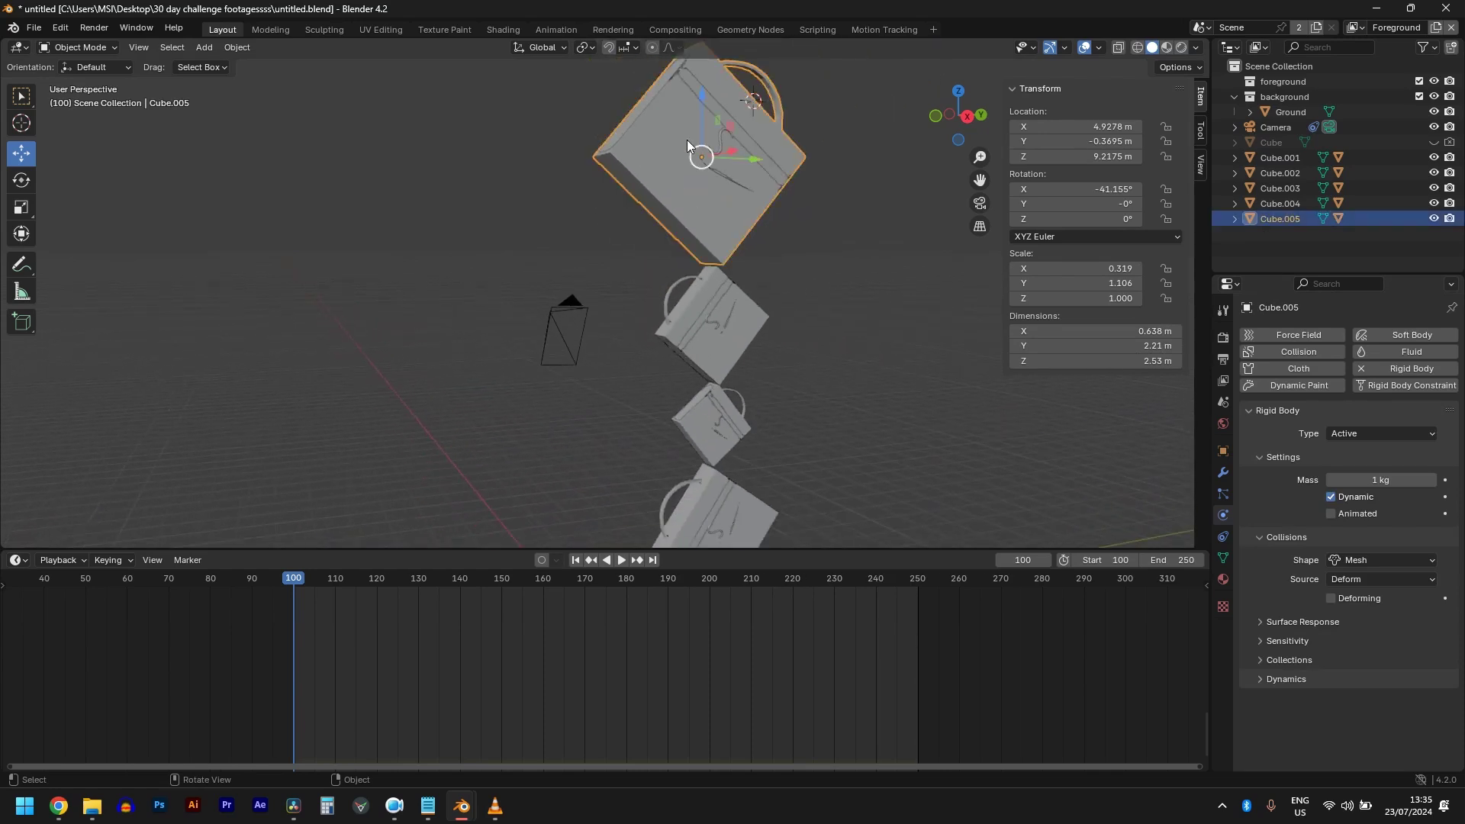
click(675, 140)
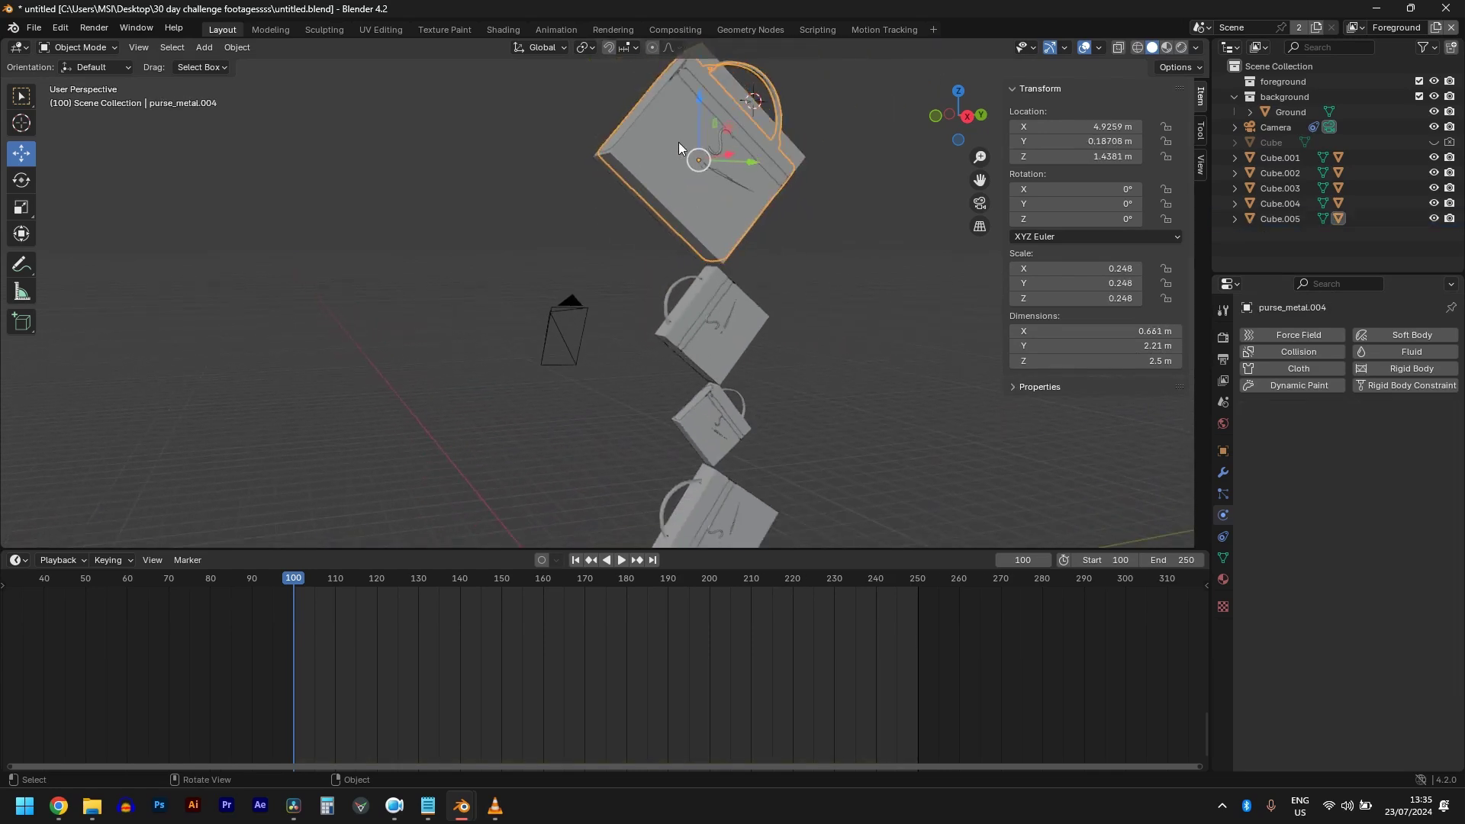
Play the handbag simulation repeatedly from the start frame and return to frame 100
scroll(790, 259, down, 4)
key(space)
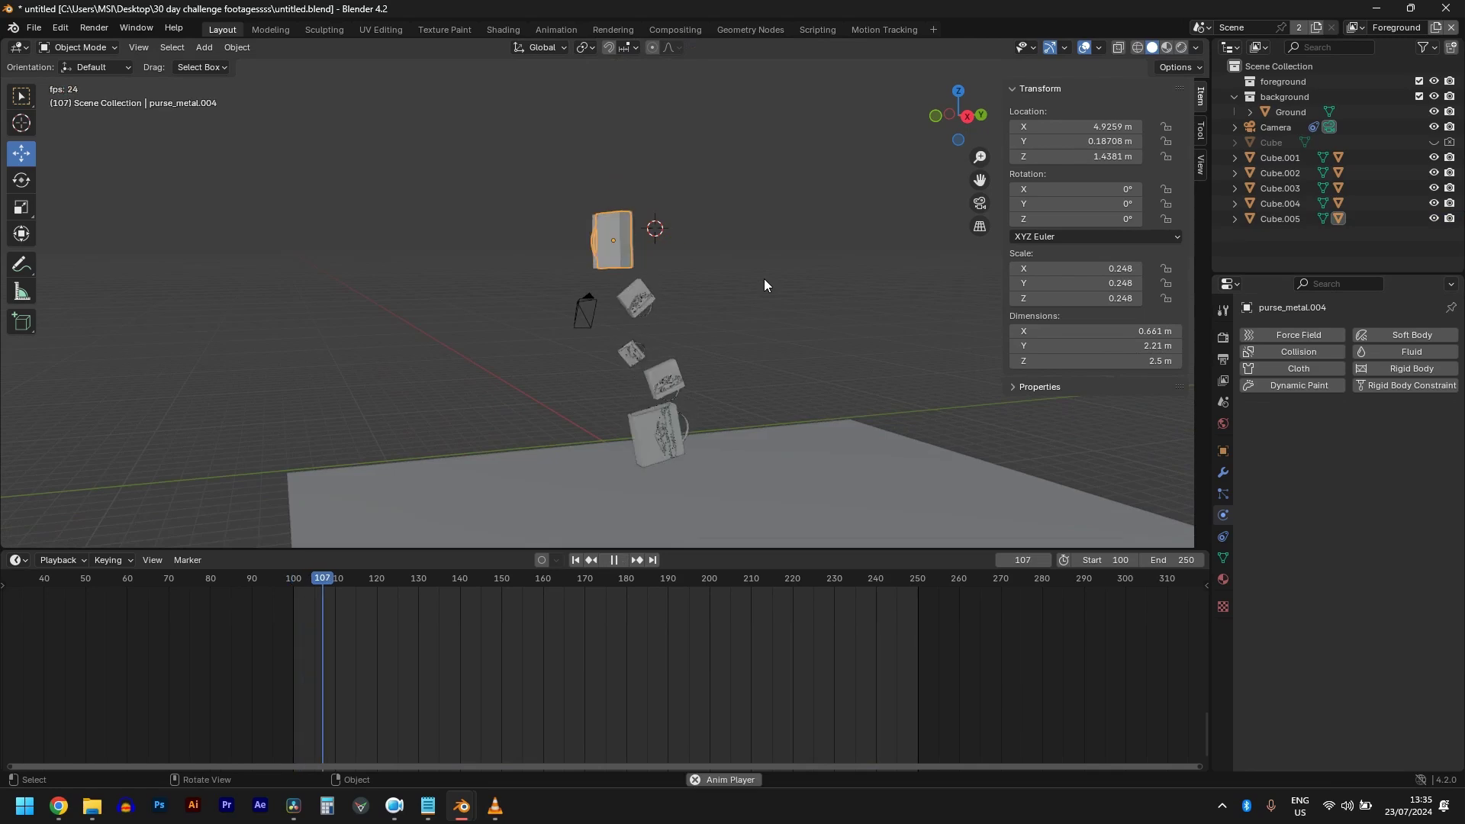
key(shift+Left)
key(space)
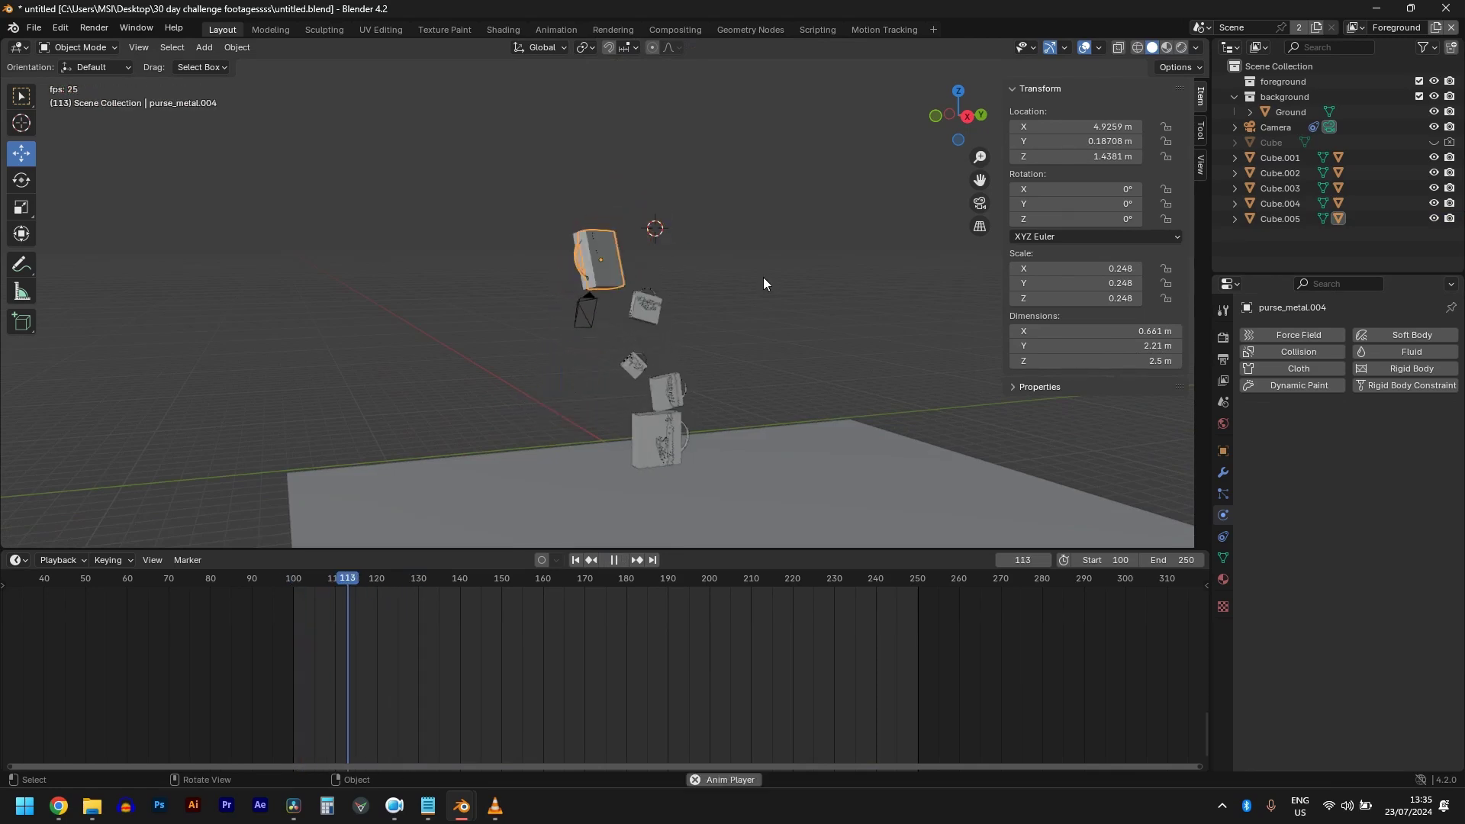
key(shift+Left)
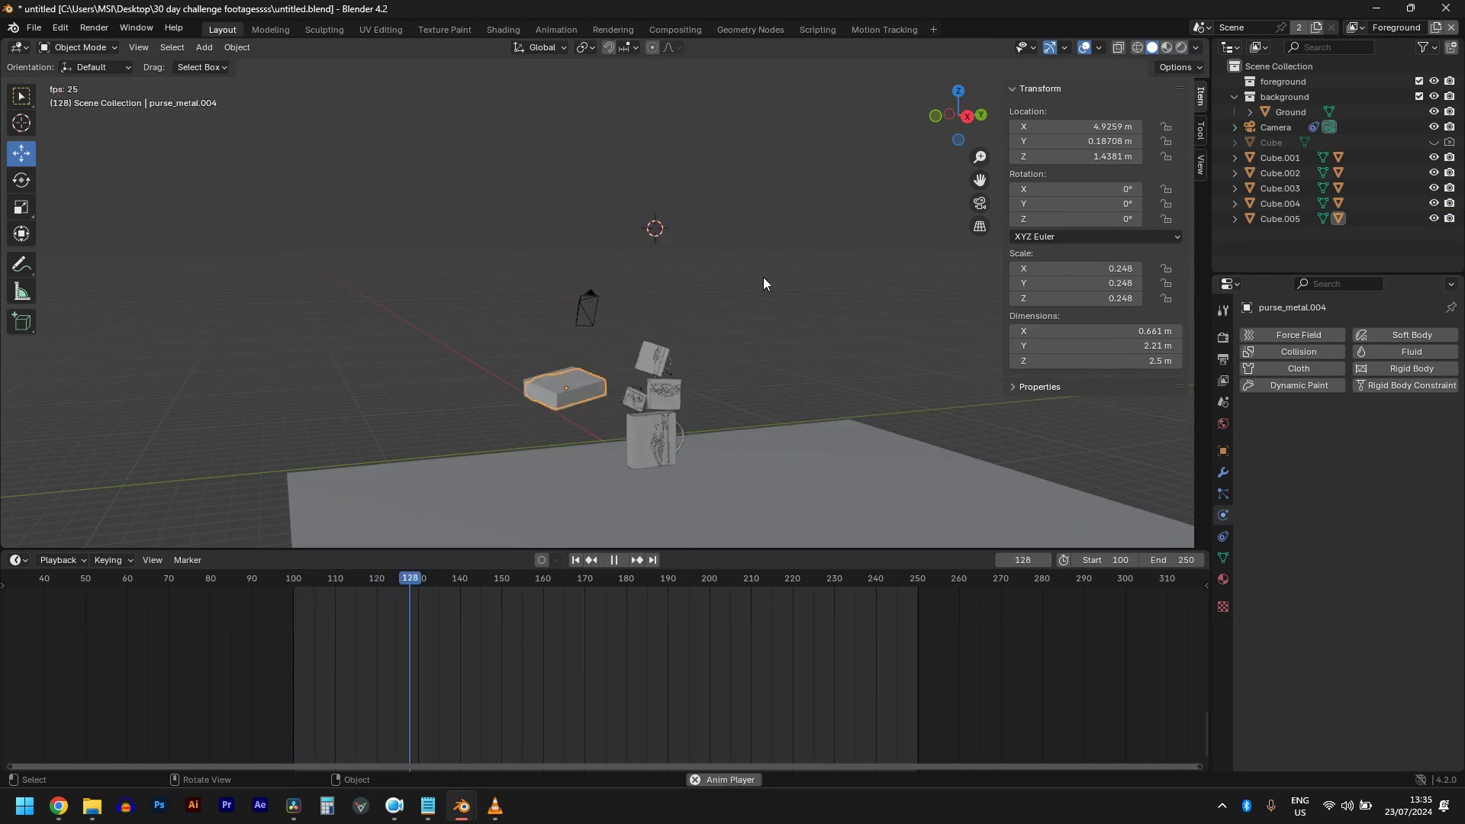
key(shift+Left)
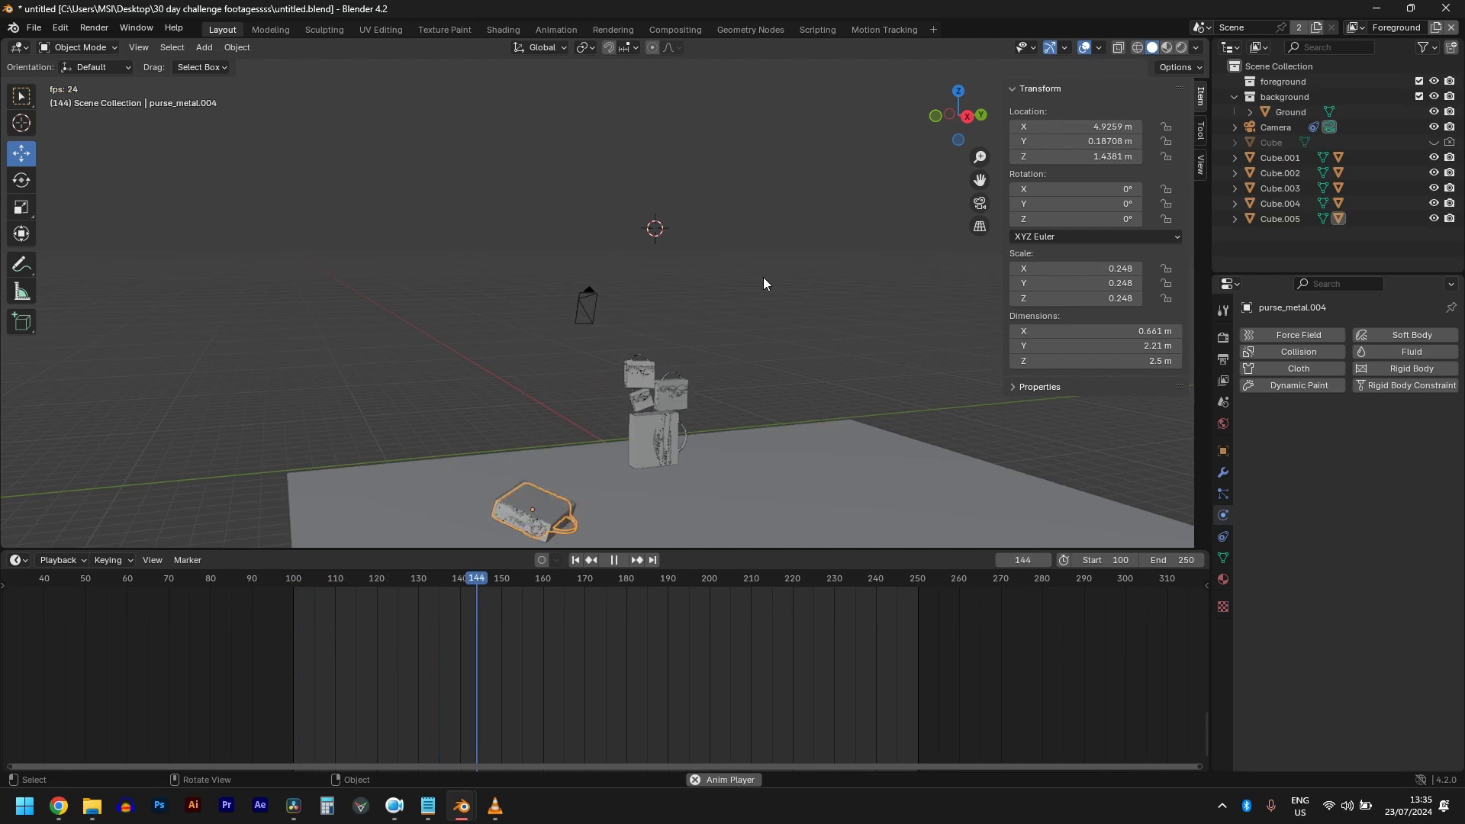
key(Escape)
Unhide the tall passive box Cube, display the scene in wireframe, and shift the box along Y to about -0.083 m over the bags
click(1434, 143)
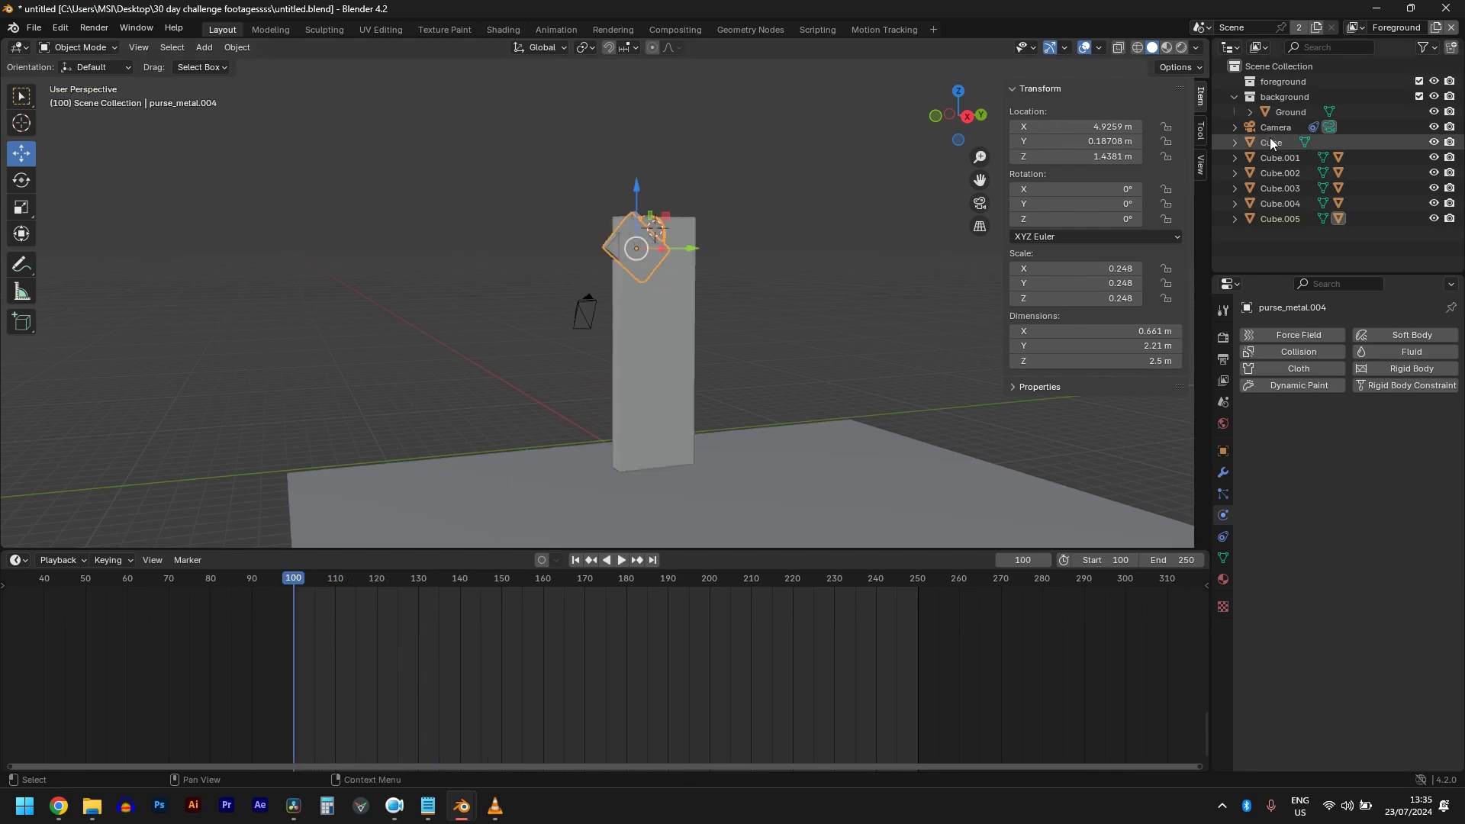
click(1270, 143)
middle_drag(758, 287, 729, 363)
scroll(647, 343, up, 4)
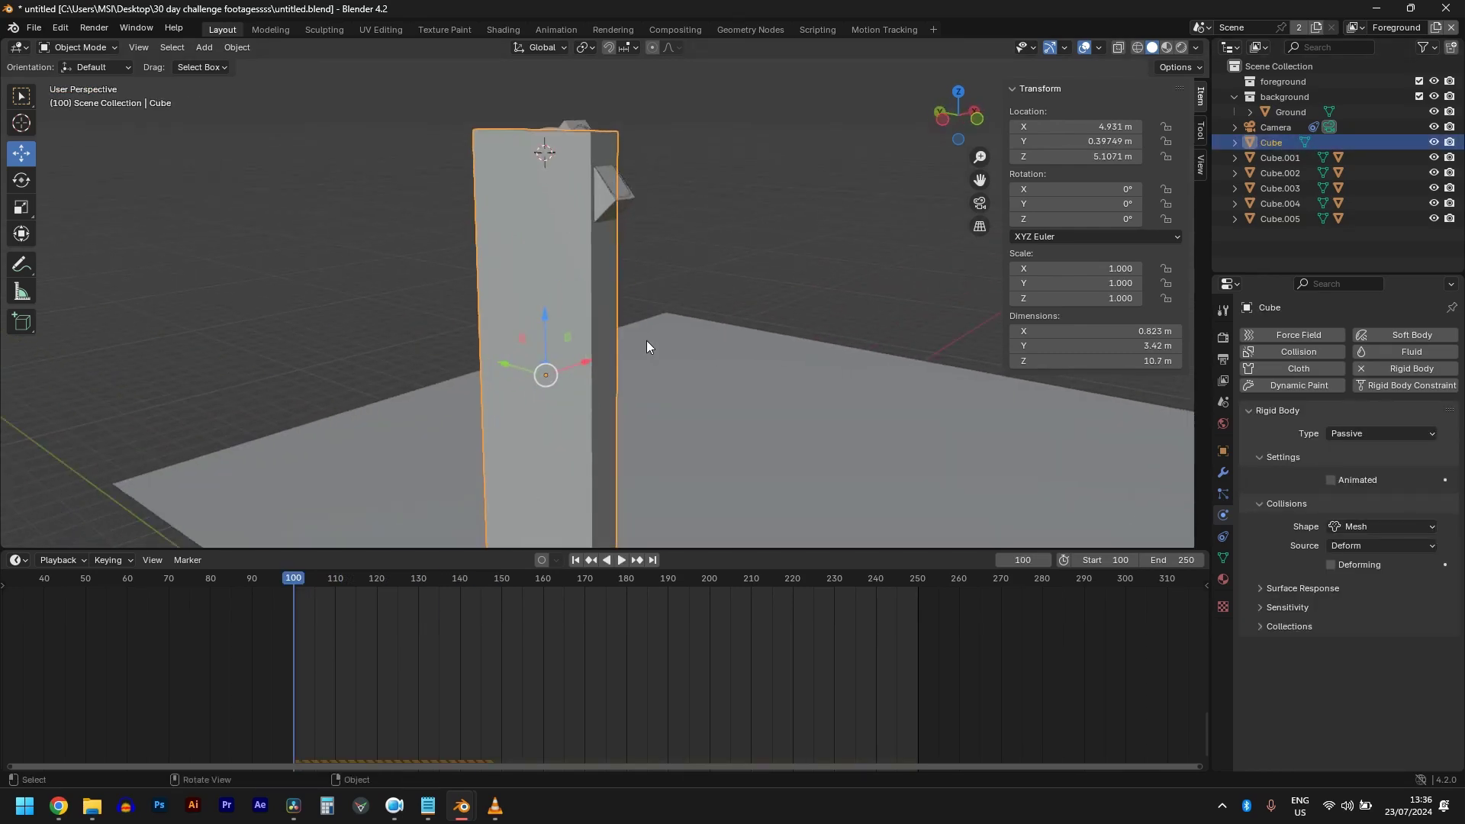
middle_drag(647, 341, 686, 299)
scroll(853, 375, up, 1)
key(shift+z)
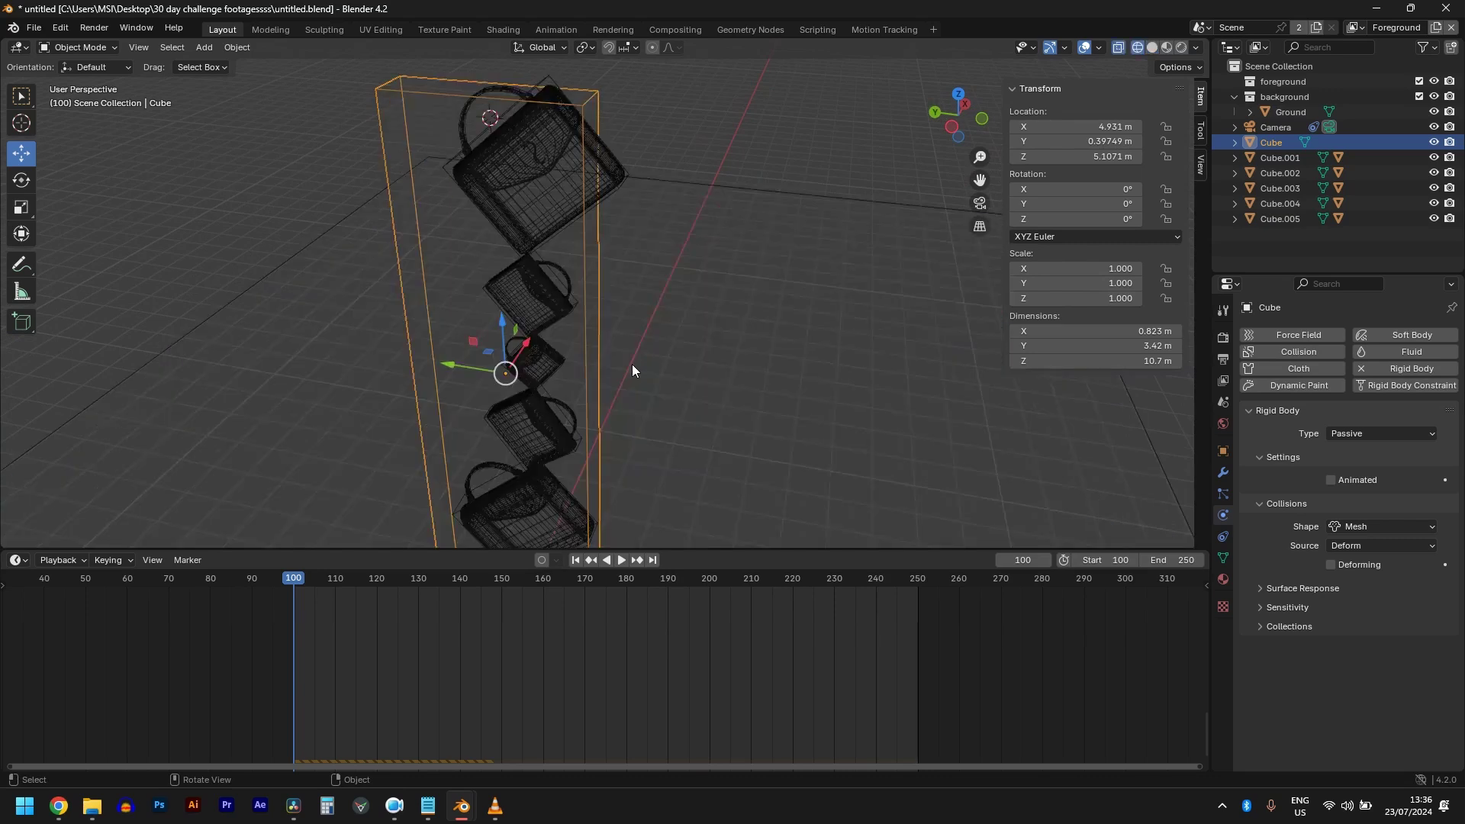
key(KP_7)
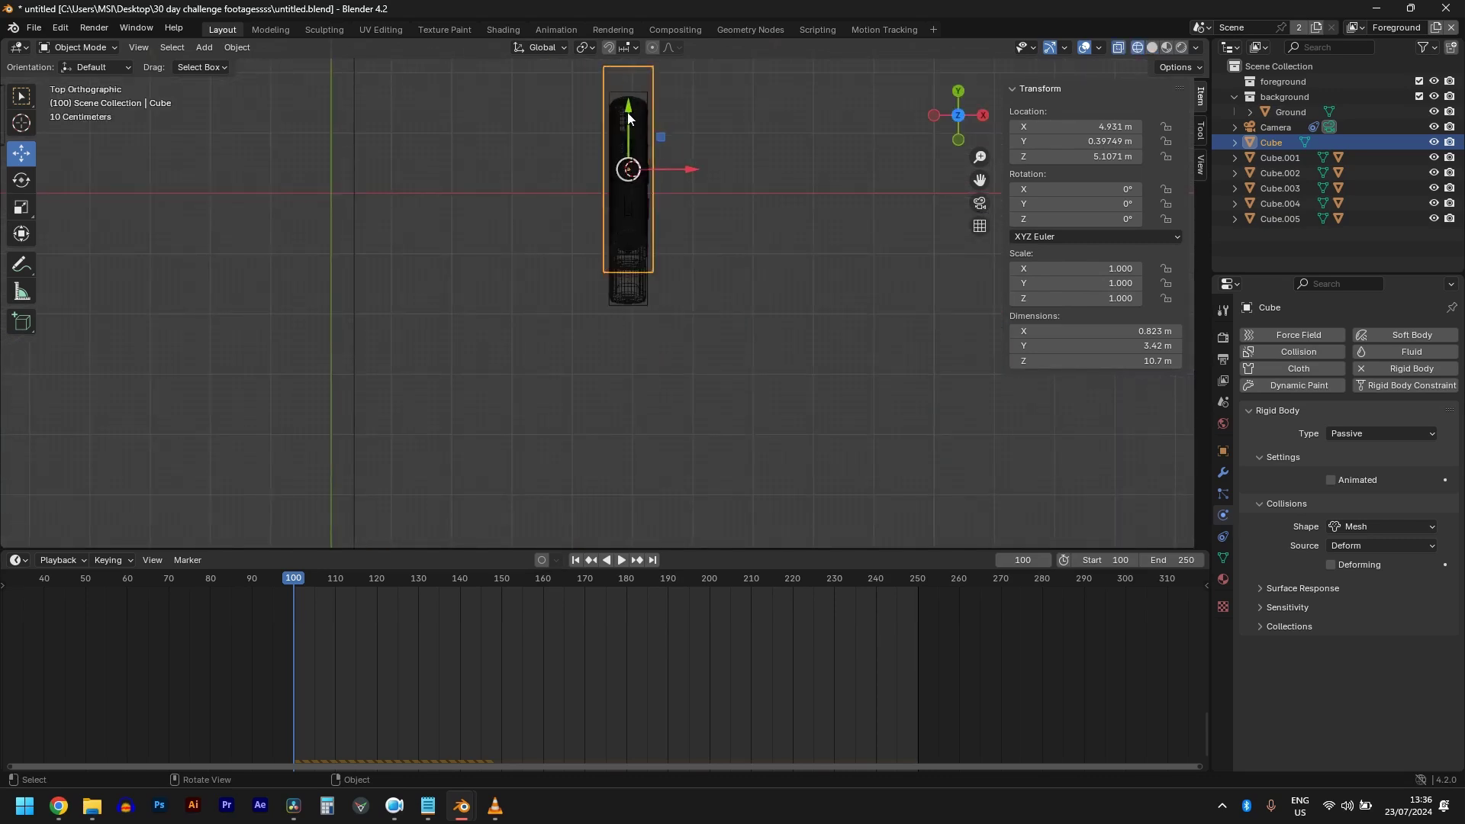
drag(627, 112, 627, 131)
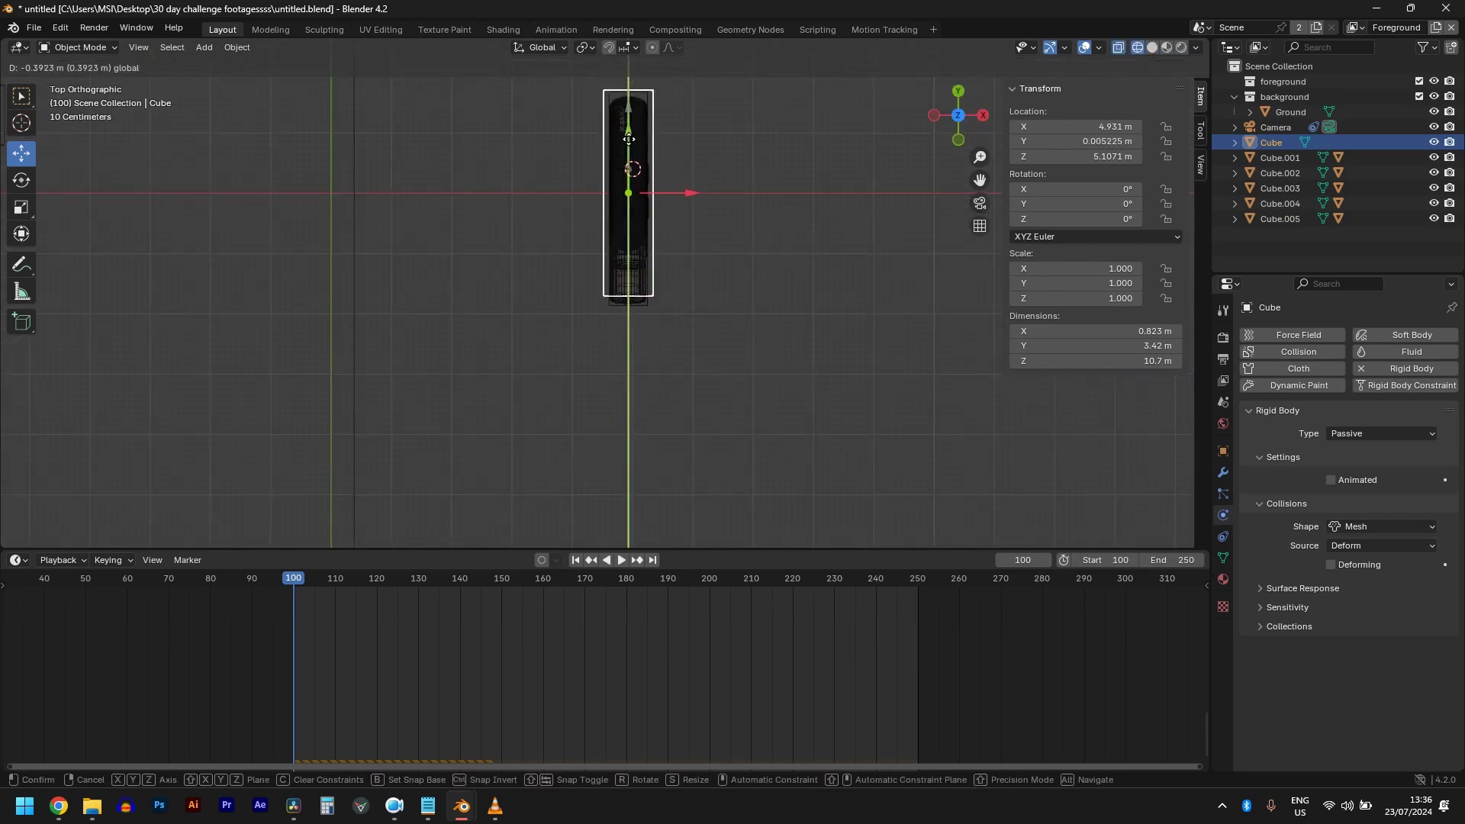
drag(628, 143, 628, 146)
Scale the tall box along Y by about 1.12 so it encloses the handbags
key(s)
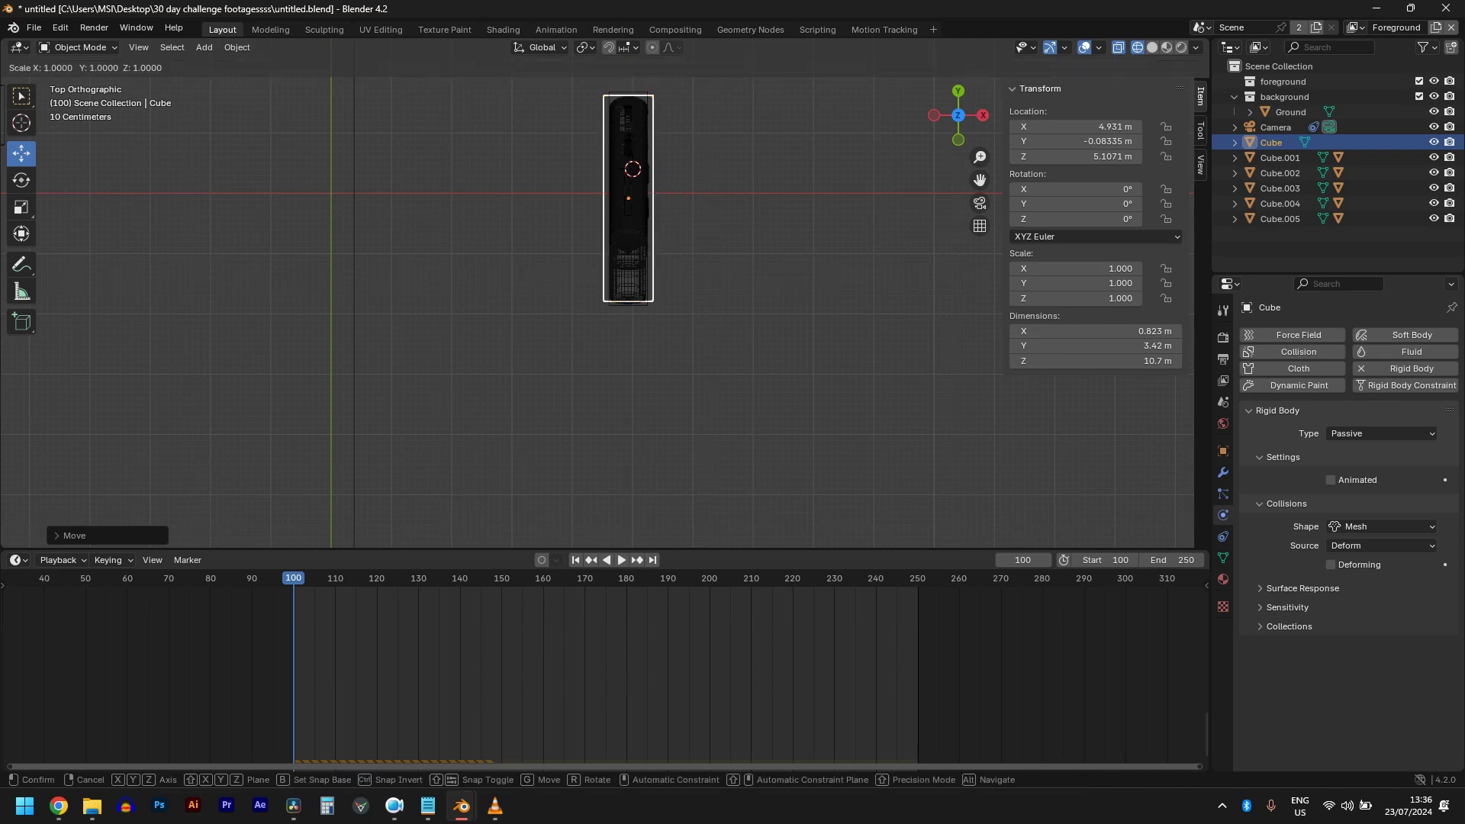
key(y)
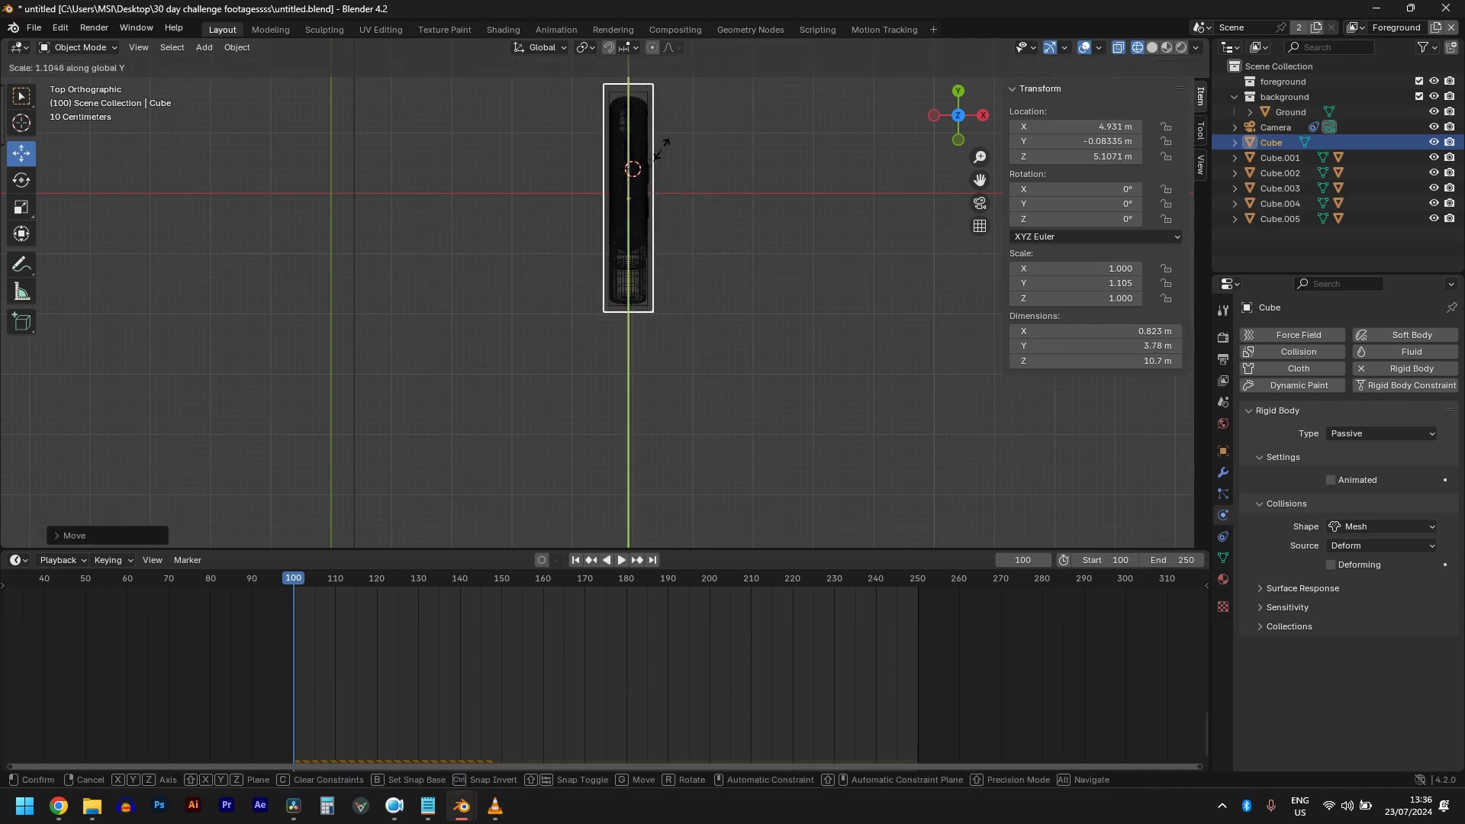
click(662, 149)
Raise the tall box to about Z 5.29 m in front view and scale it up uniformly by about 1.04
middle_drag(630, 218, 588, 213)
key(KP_5)
key(KP_1)
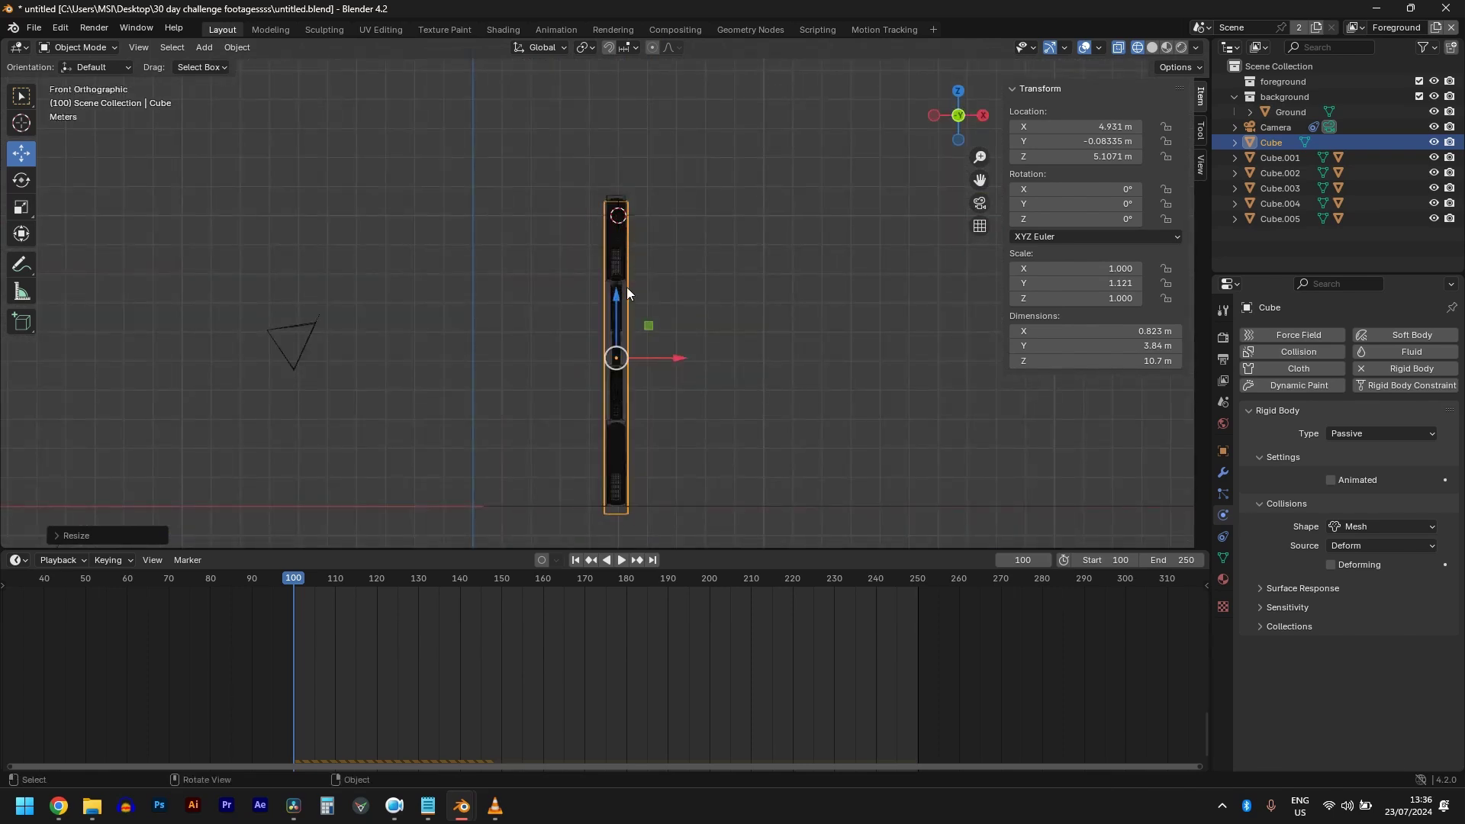
drag(616, 295, 617, 290)
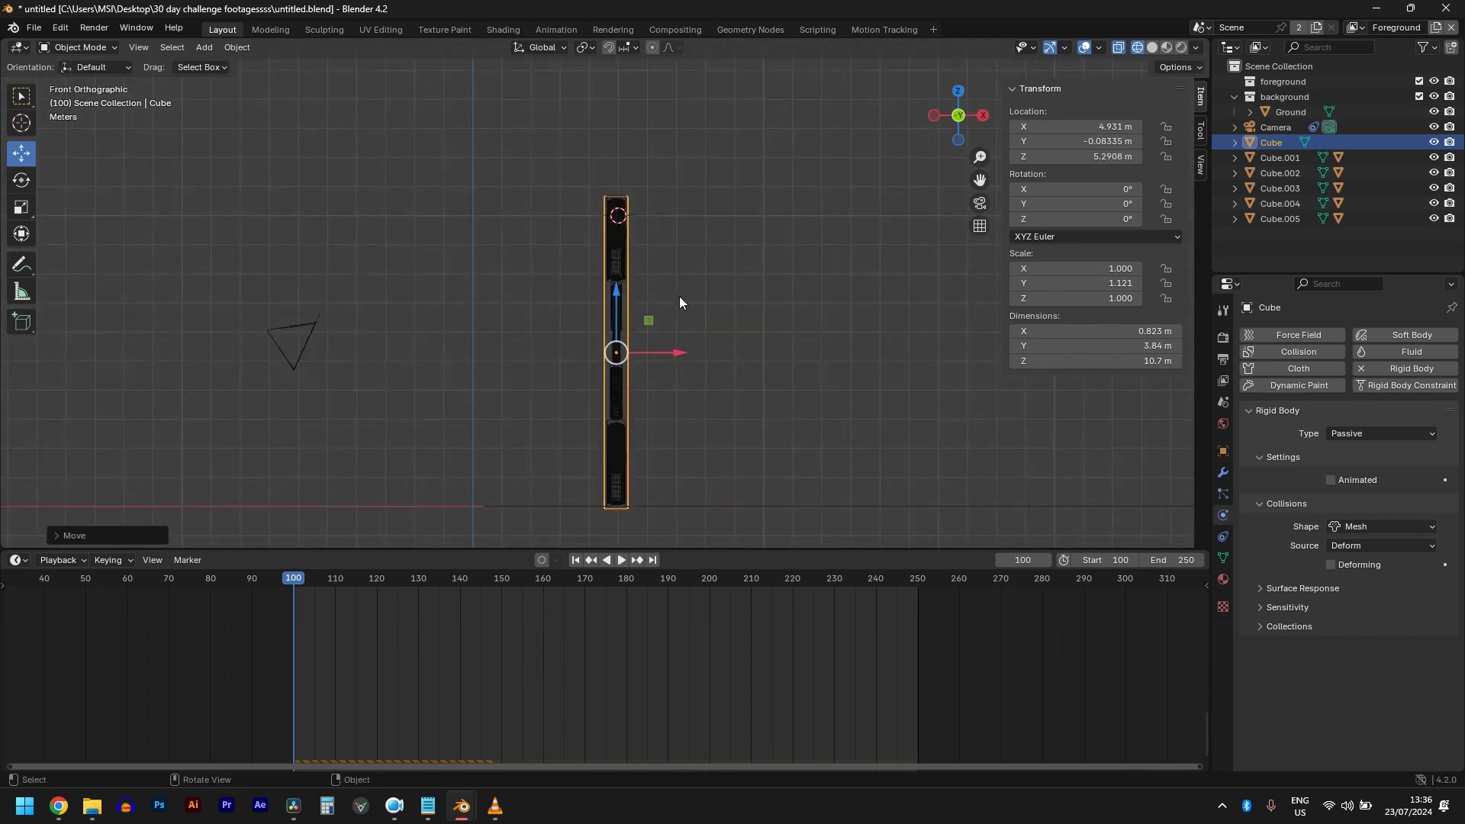
key(s)
click(683, 300)
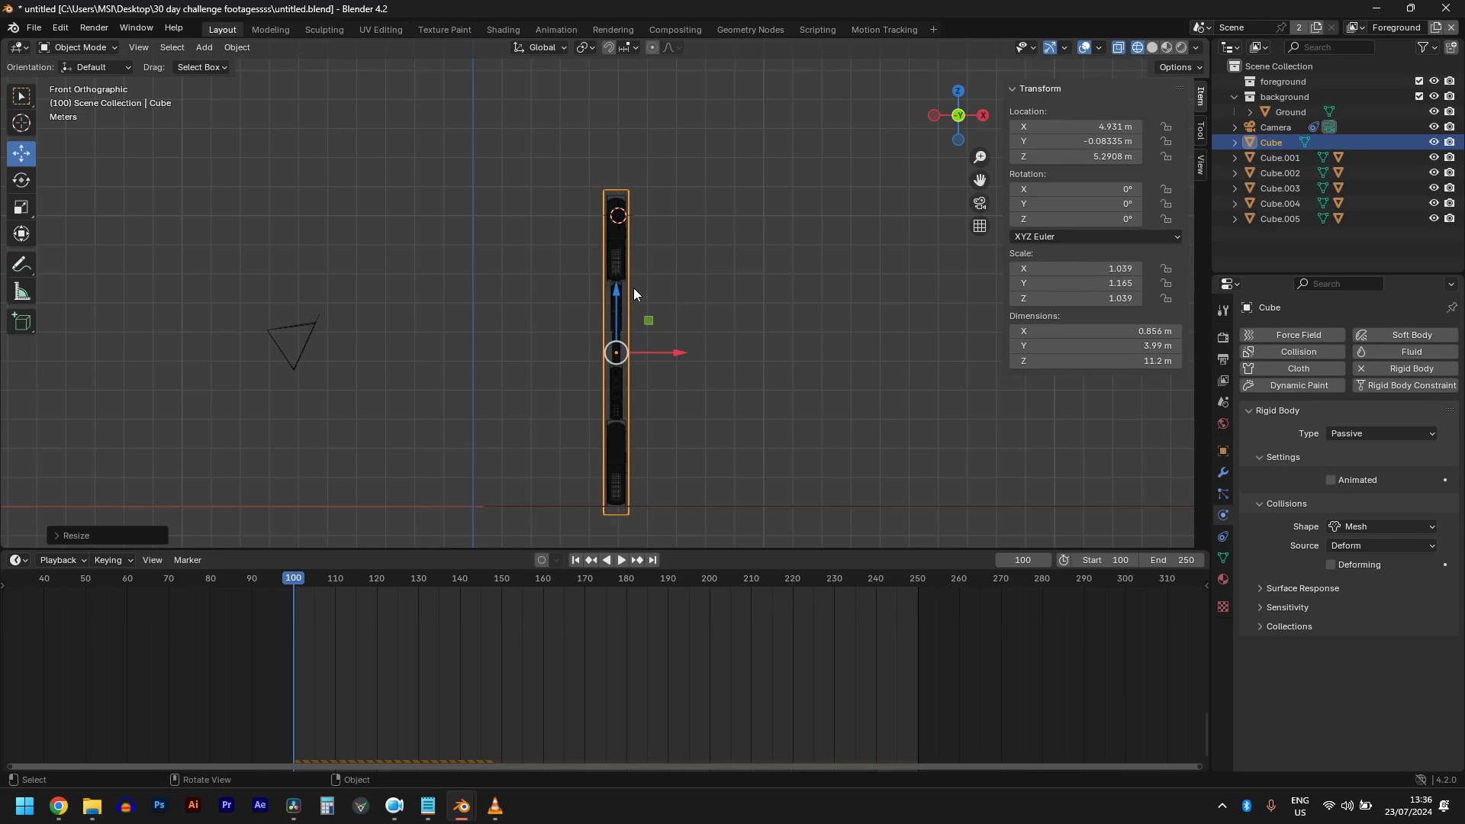
Reposition the tall box from above to about X 4.95 m, Y -0.06 m, hide it, and save the file
key(KP_7)
middle_drag(725, 236, 780, 206)
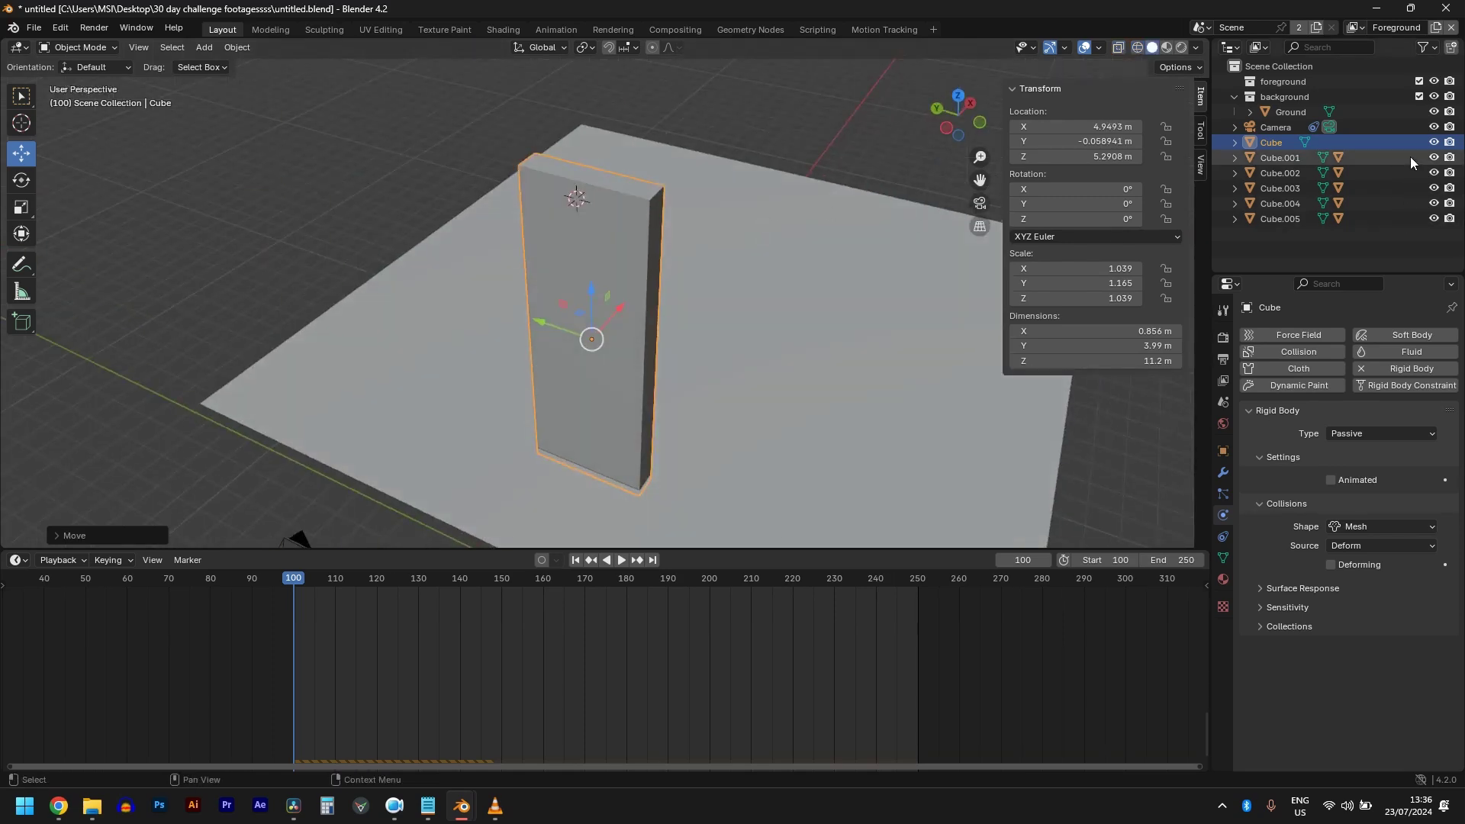
click(1433, 142)
key(ctrl+s)
Play the rigid body simulation in perspective and through the camera, and return to frame 100
middle_drag(574, 326, 785, 203)
key(space)
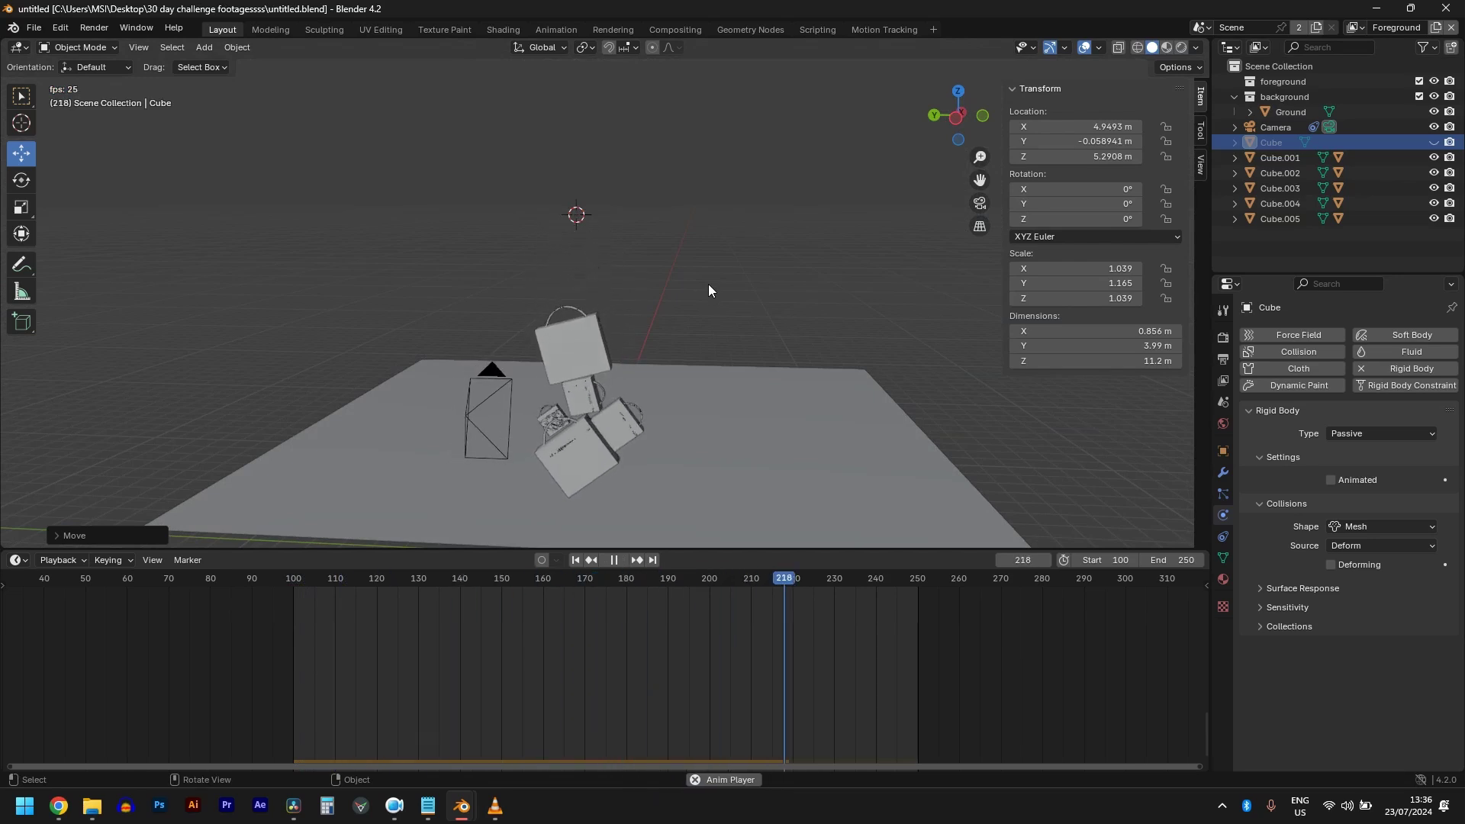
key(KP_0)
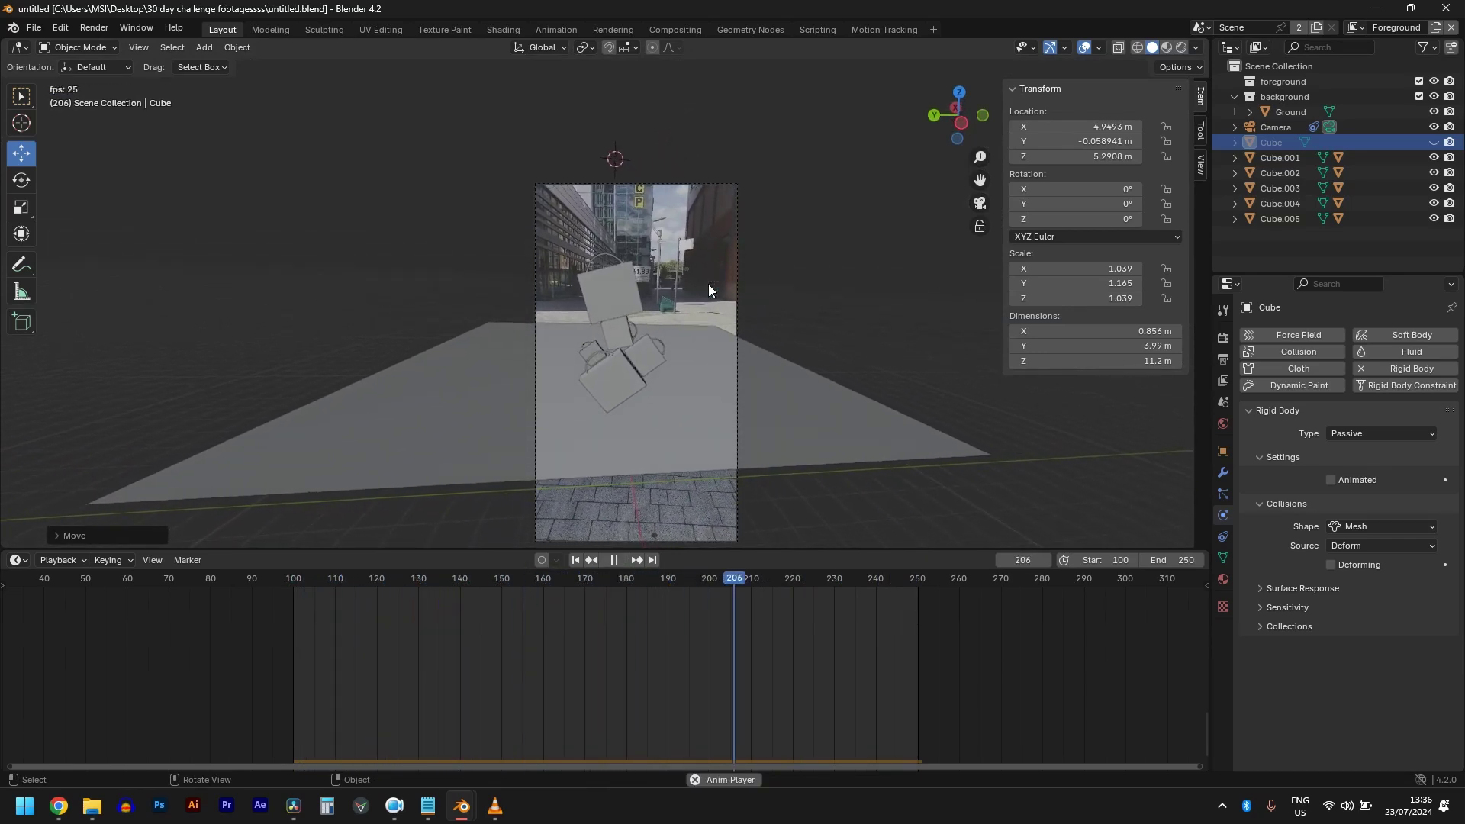
key(space)
key(shift+Left)
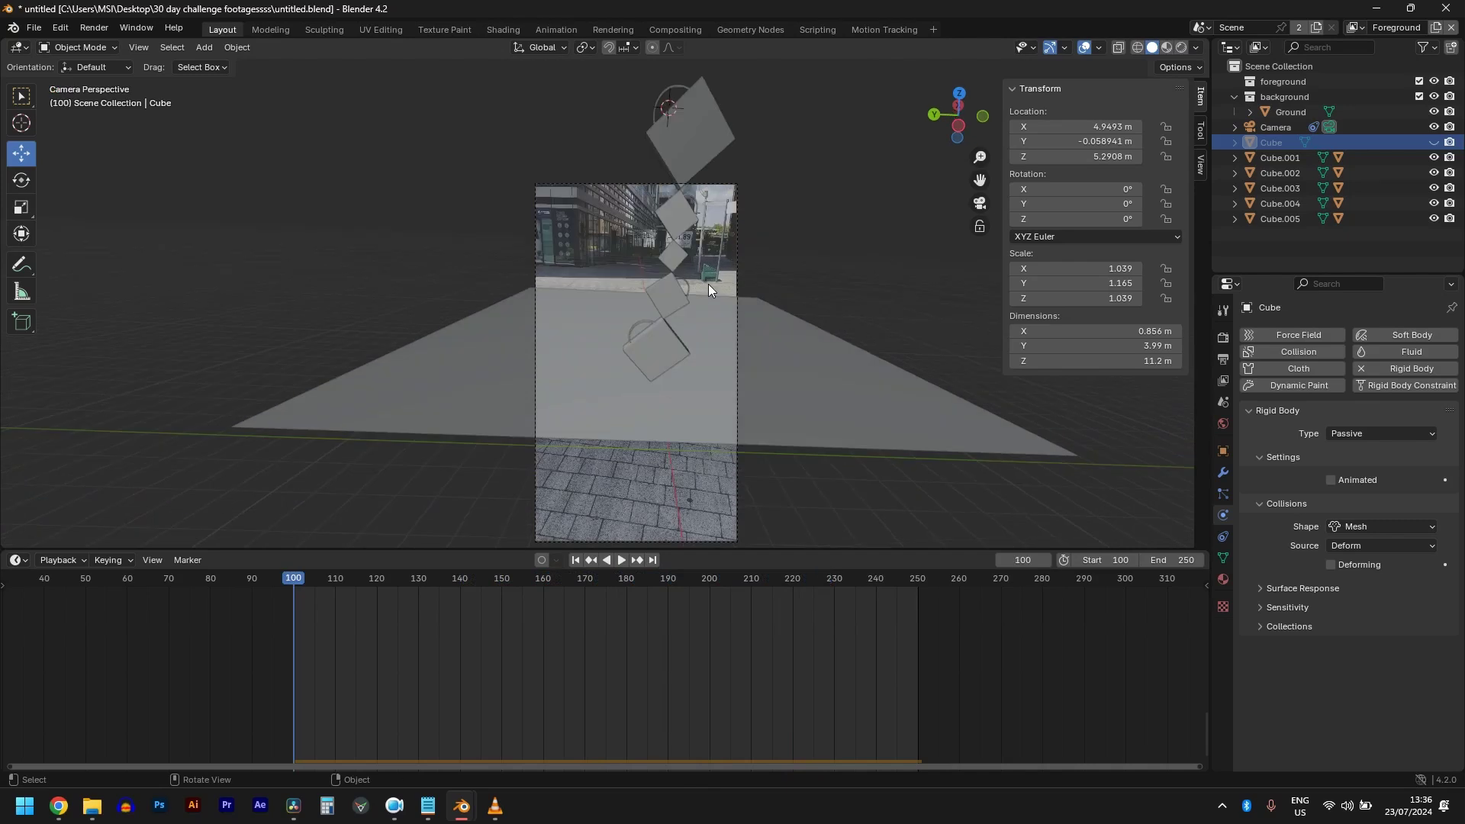
key(space)
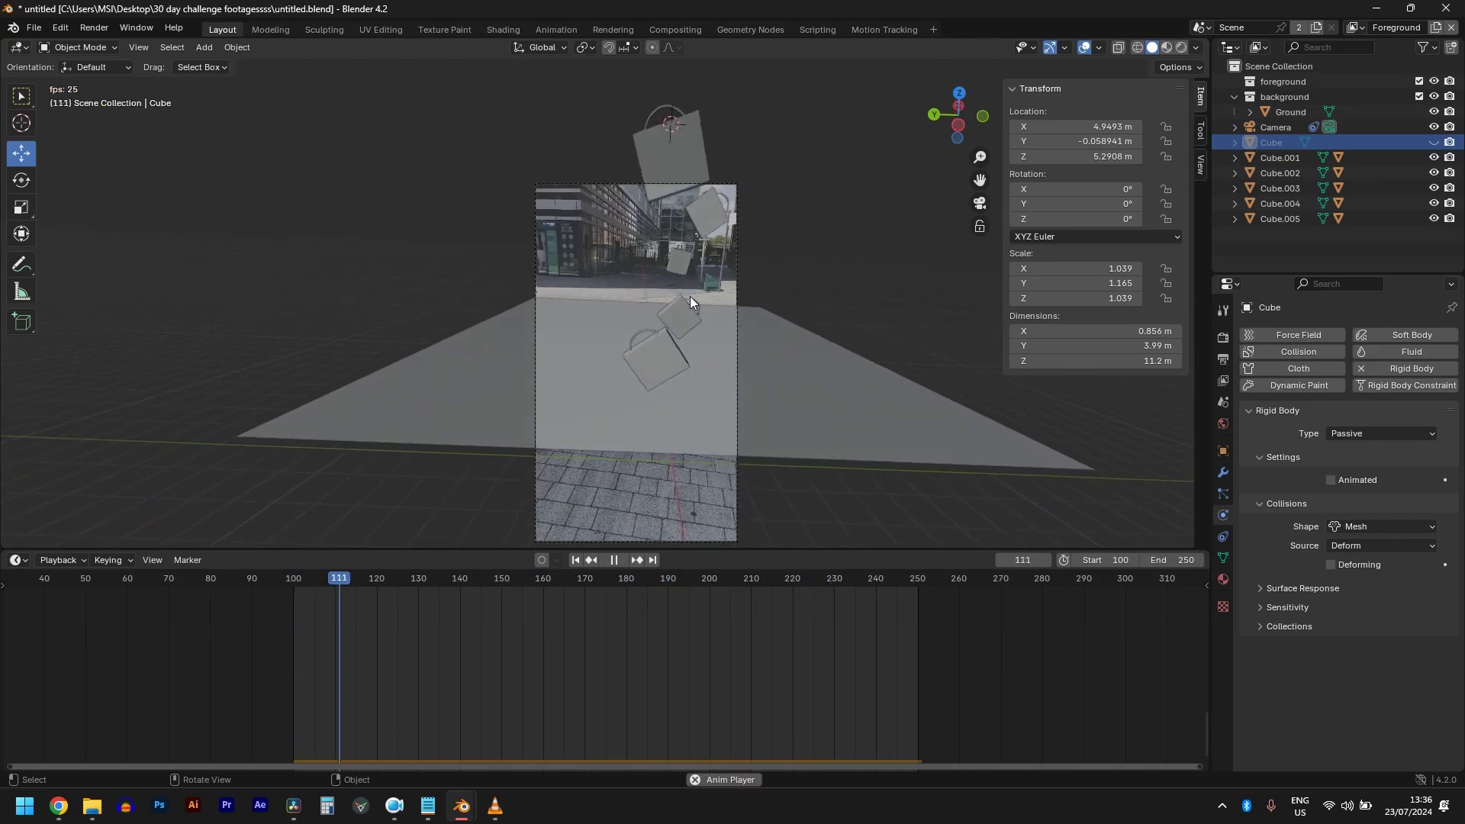
key(space)
middle_drag(680, 338, 714, 339)
scroll(684, 323, down, 3)
key(shift+Left)
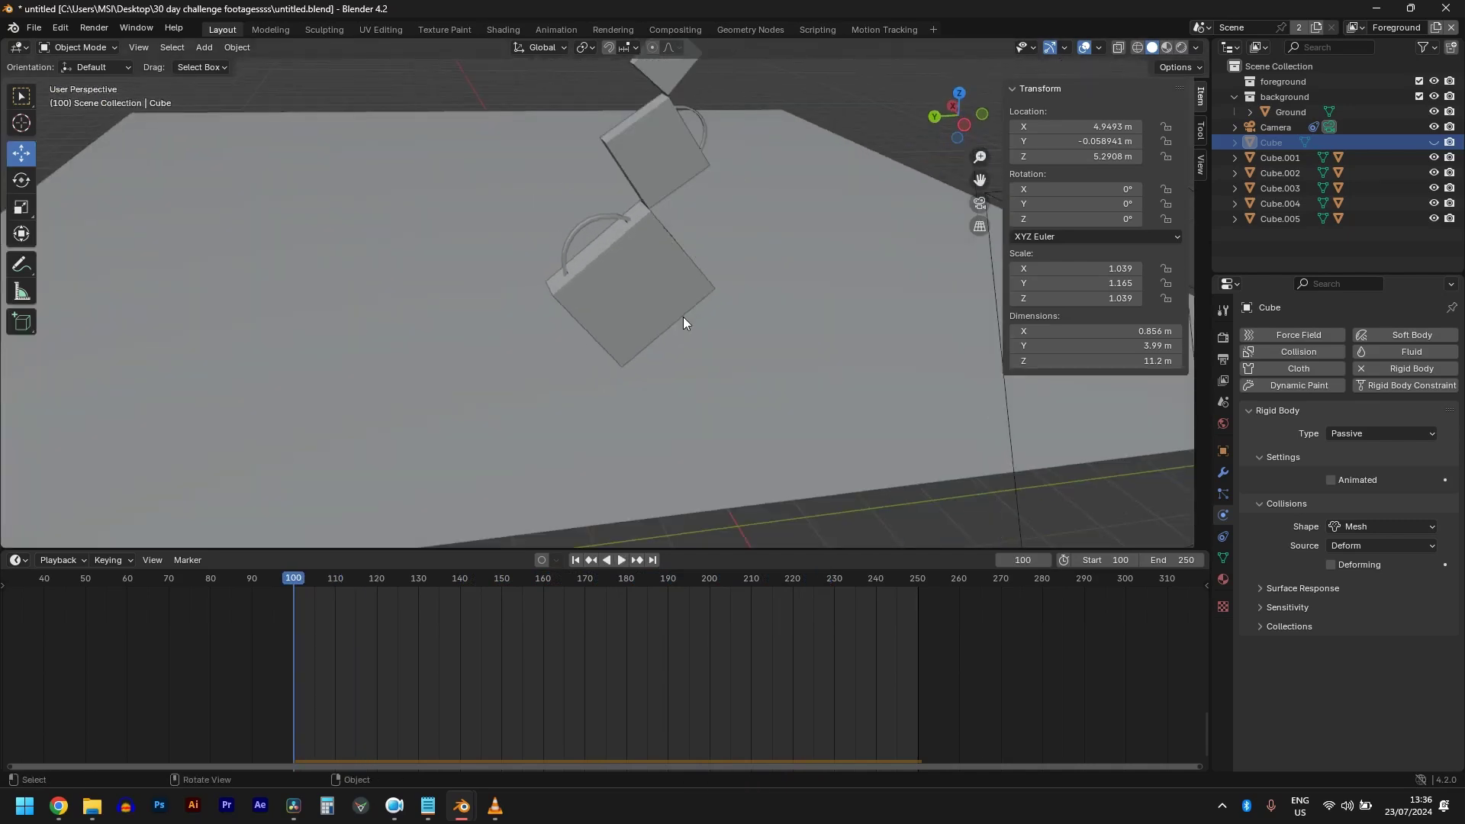
Add a Force type force field near the top of the handbag stack and open its physics settings
scroll(685, 296, down, 6)
shift+middle_drag(650, 258, 648, 312)
scroll(649, 318, up, 1)
key(shift+a)
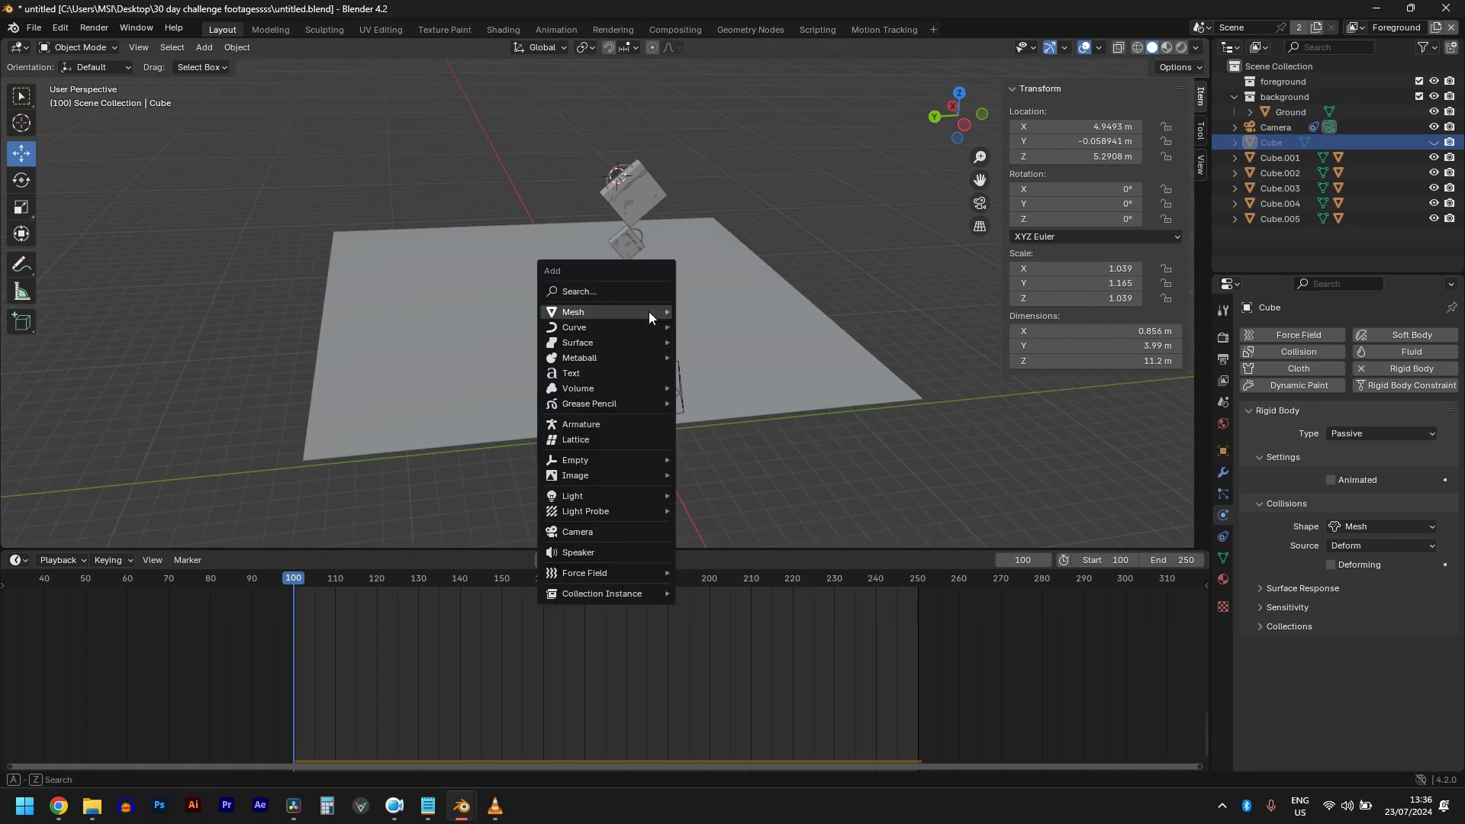
mouse_move(613, 570)
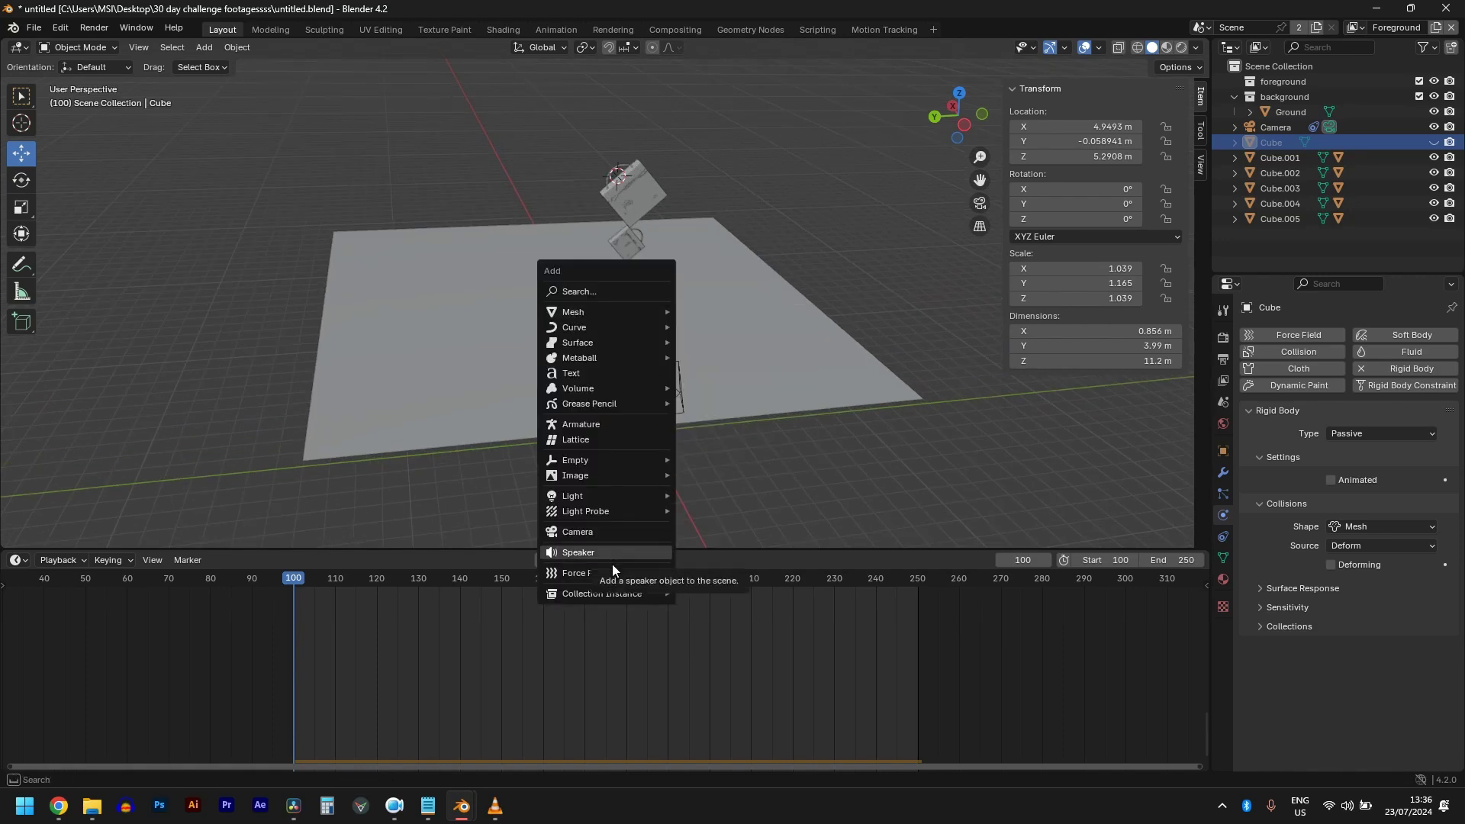
click(709, 579)
click(1224, 496)
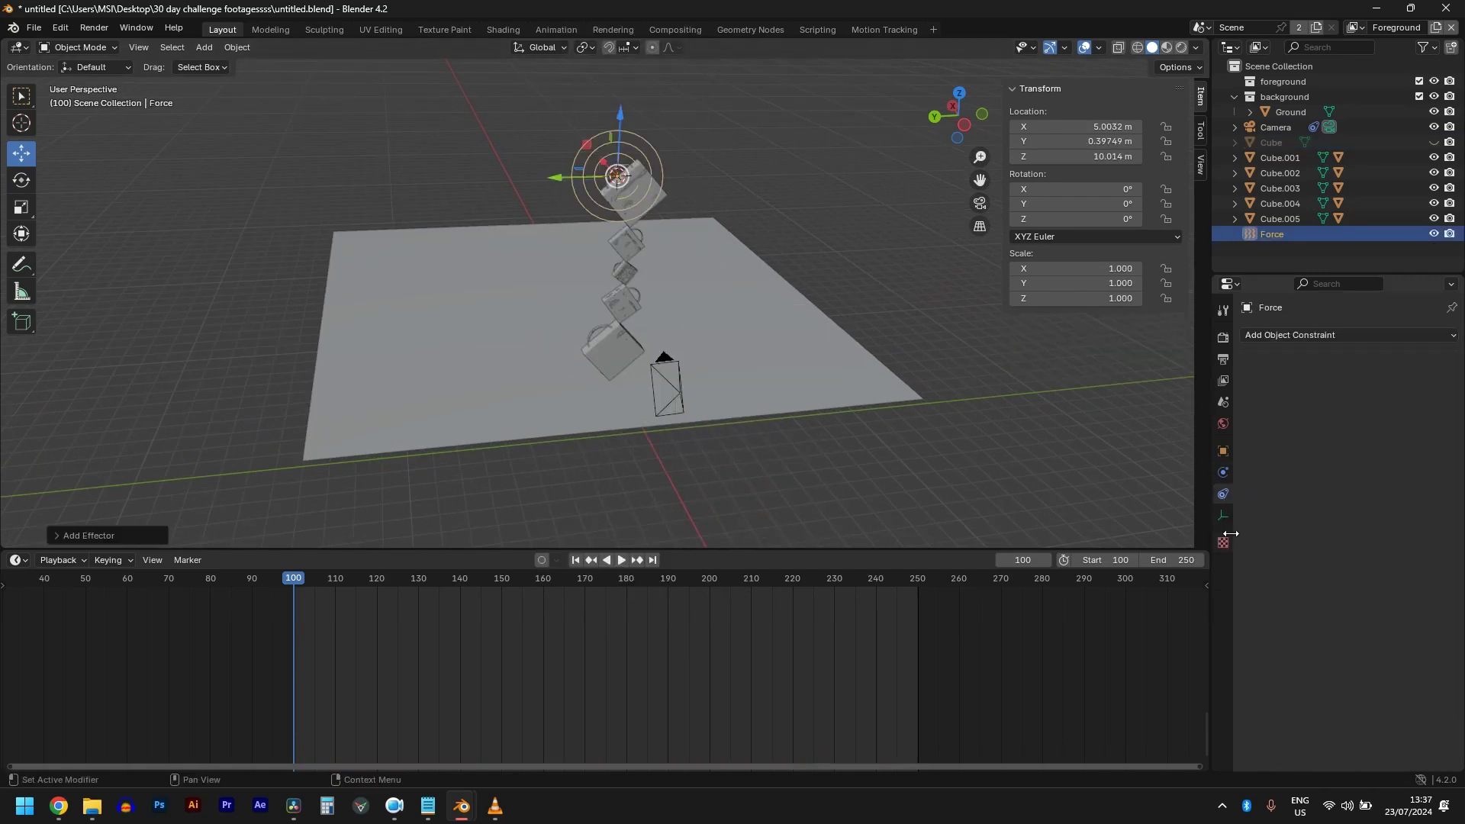
click(1223, 473)
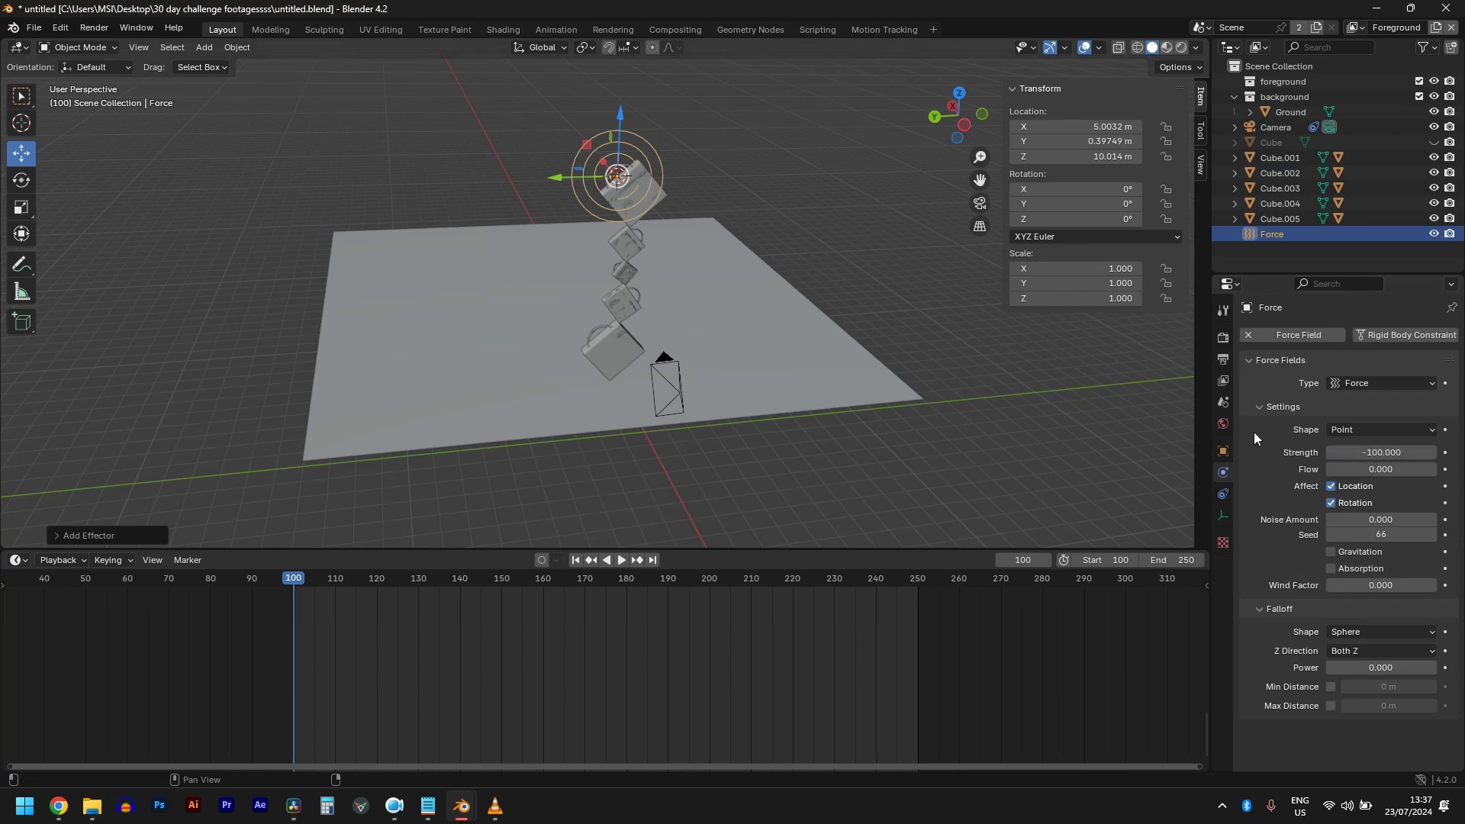
Move the force field above the handbag stack to about X 4.84 m, Y -0.28 m, Z 11.70 m
drag(620, 113, 621, 89)
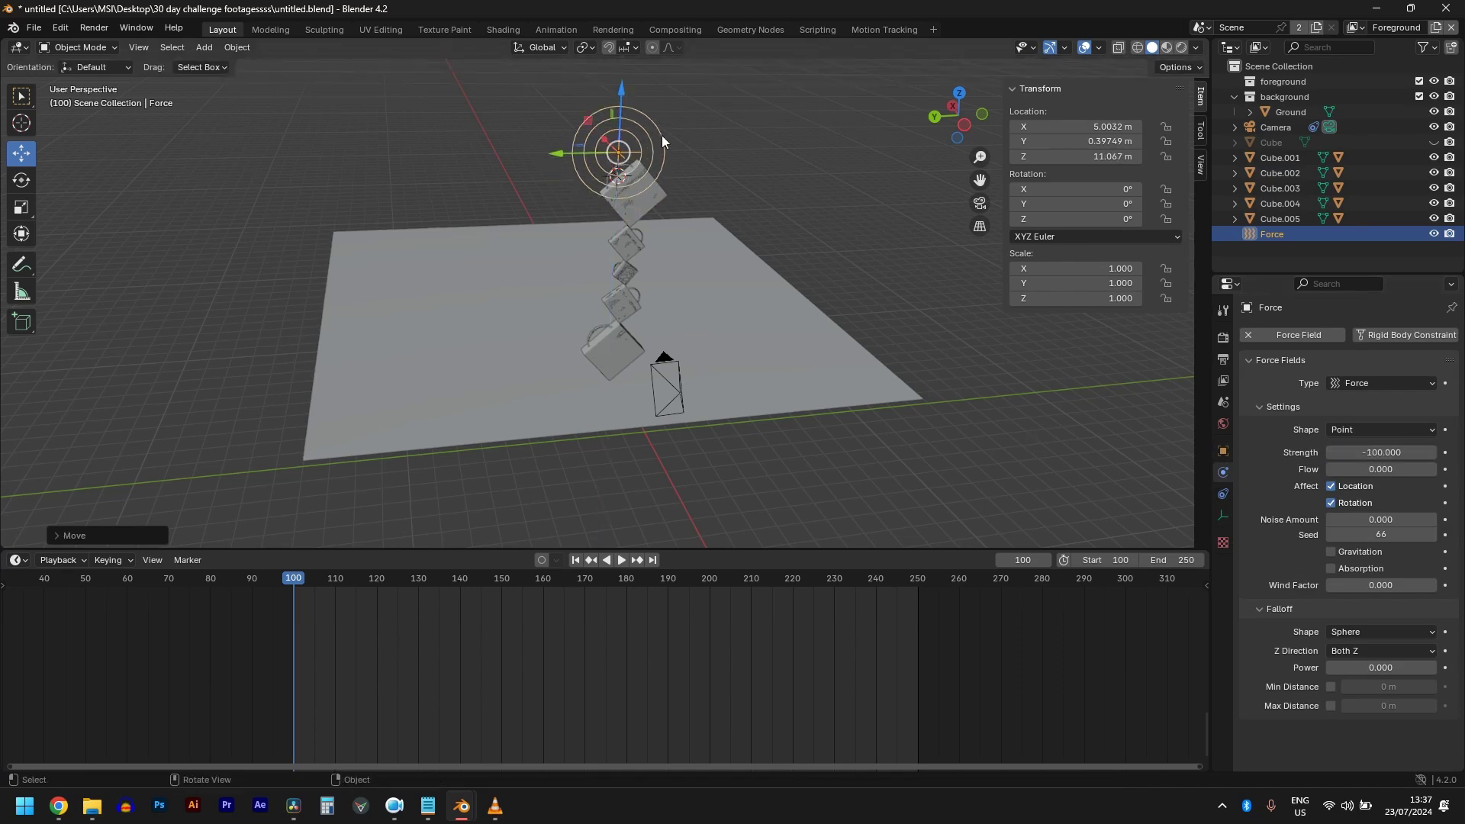
key(KP_7)
middle_drag(676, 322, 701, 225)
key(g)
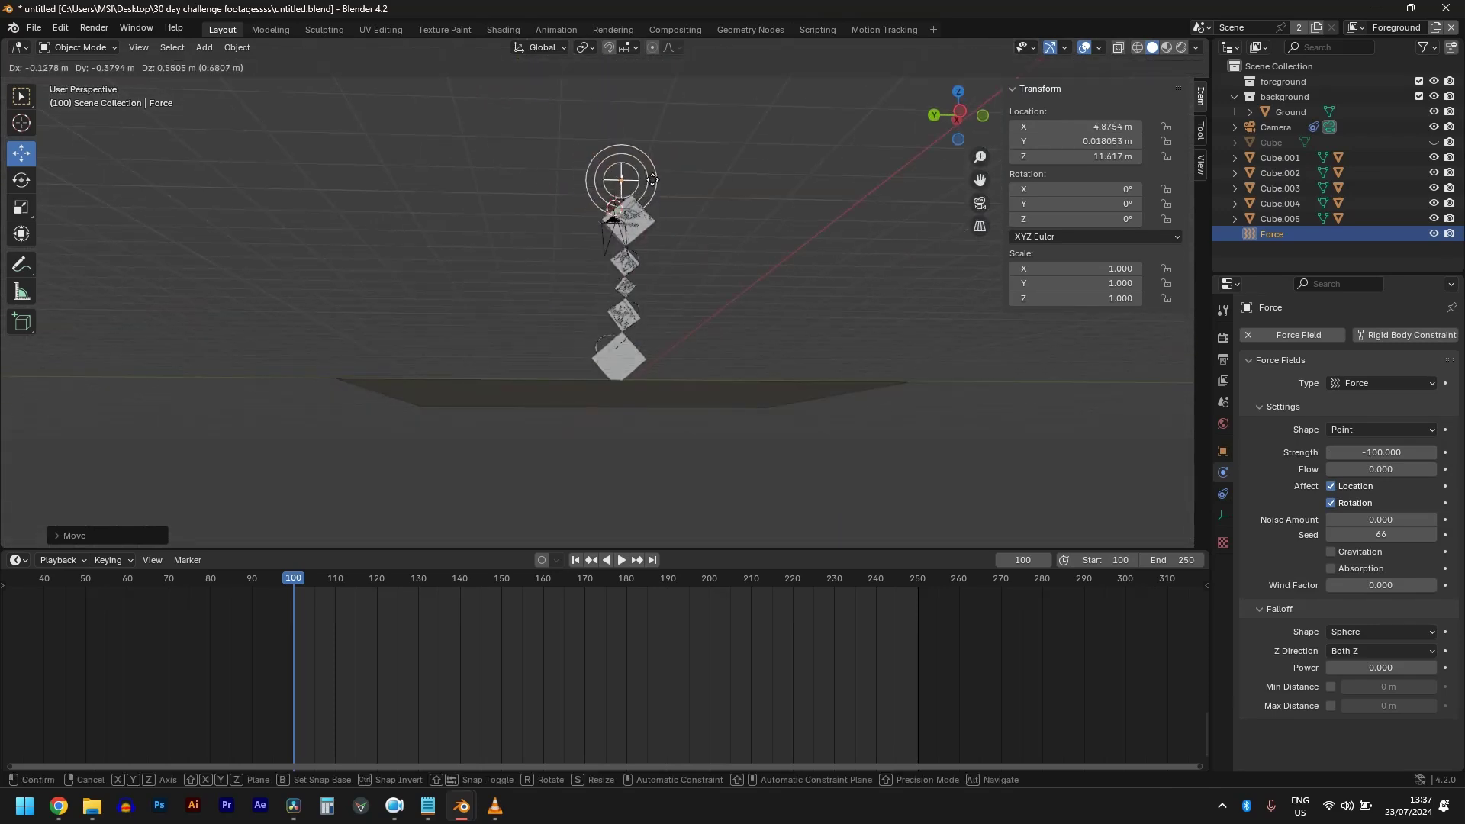
click(657, 177)
key(KP_0)
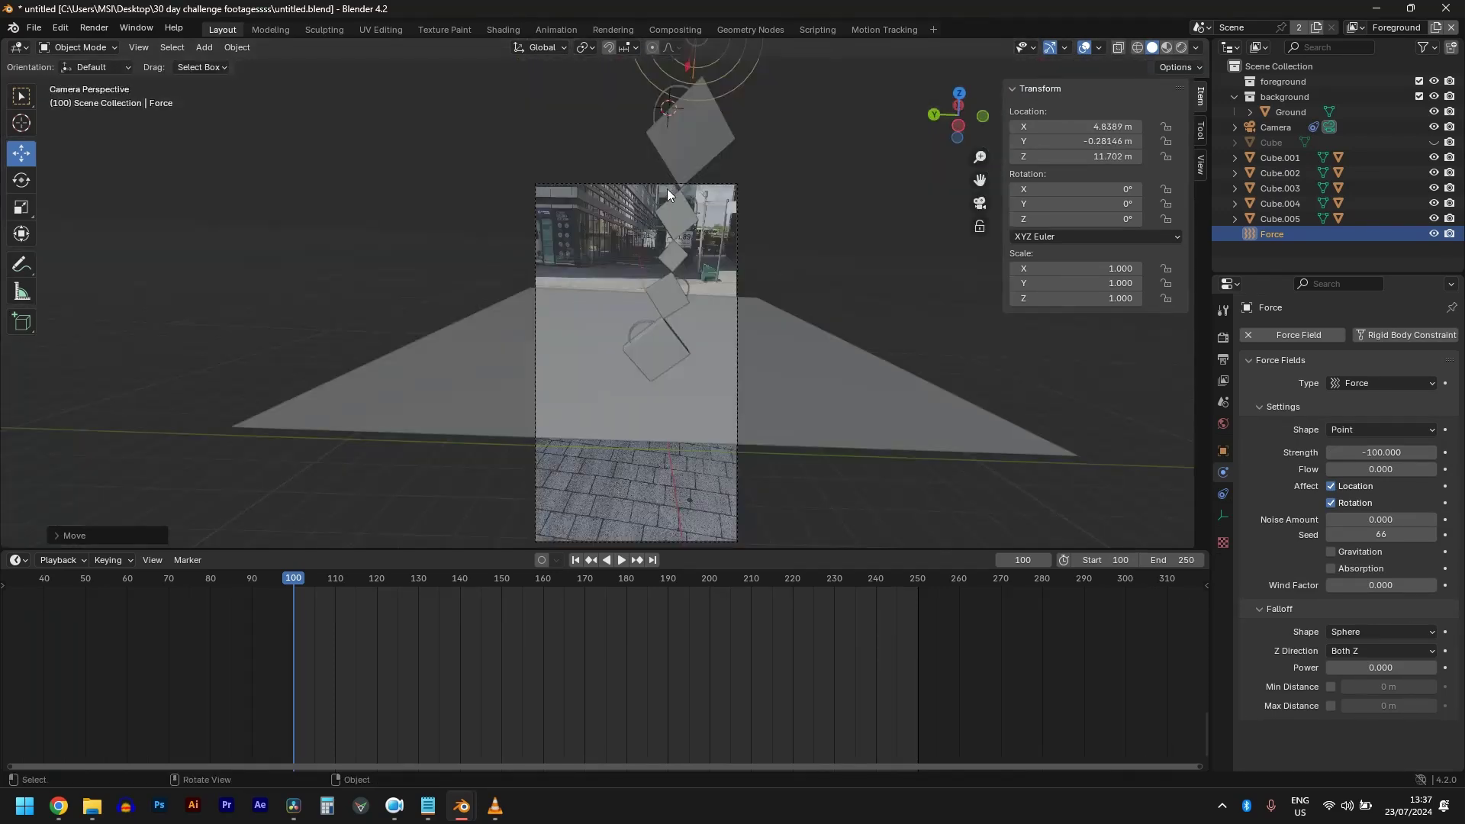
Play the rigid body simulation in perspective and examine how the handbags react to the force field
middle_drag(700, 214, 734, 251)
scroll(703, 211, down, 5)
key(space)
scroll(734, 263, down, 4)
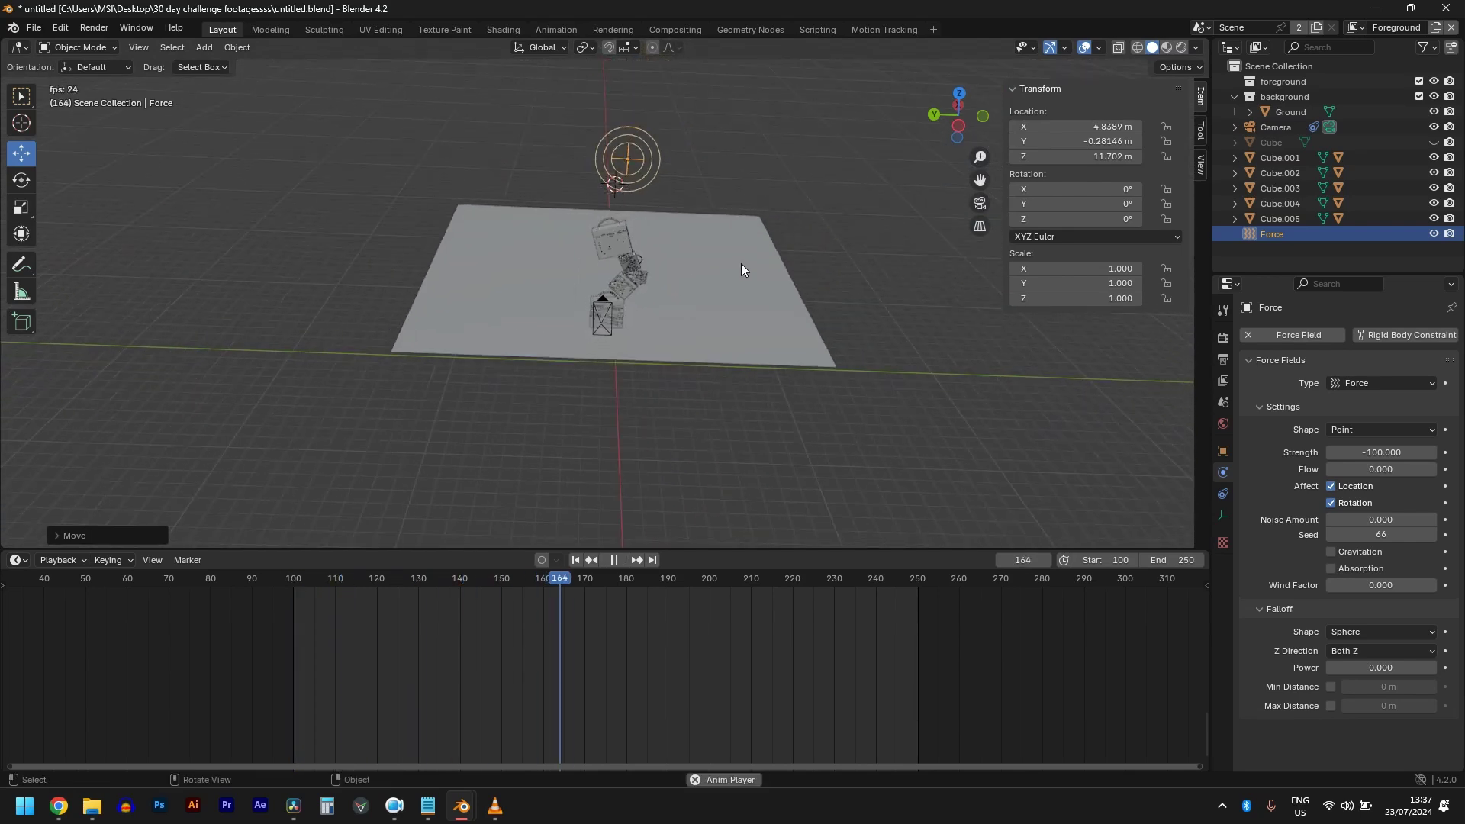
scroll(710, 263, up, 4)
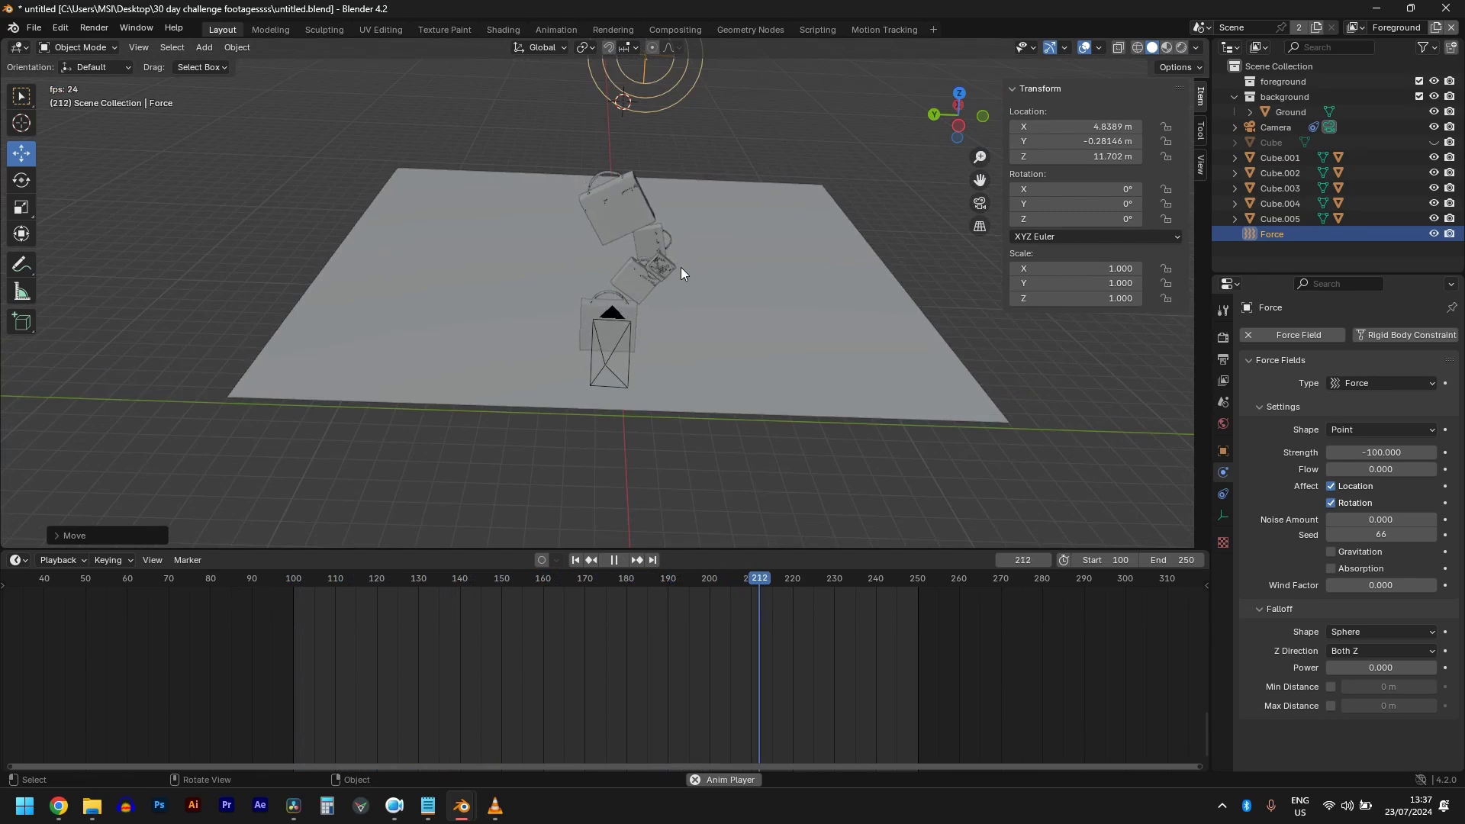
scroll(687, 271, up, 2)
scroll(694, 287, up, 3)
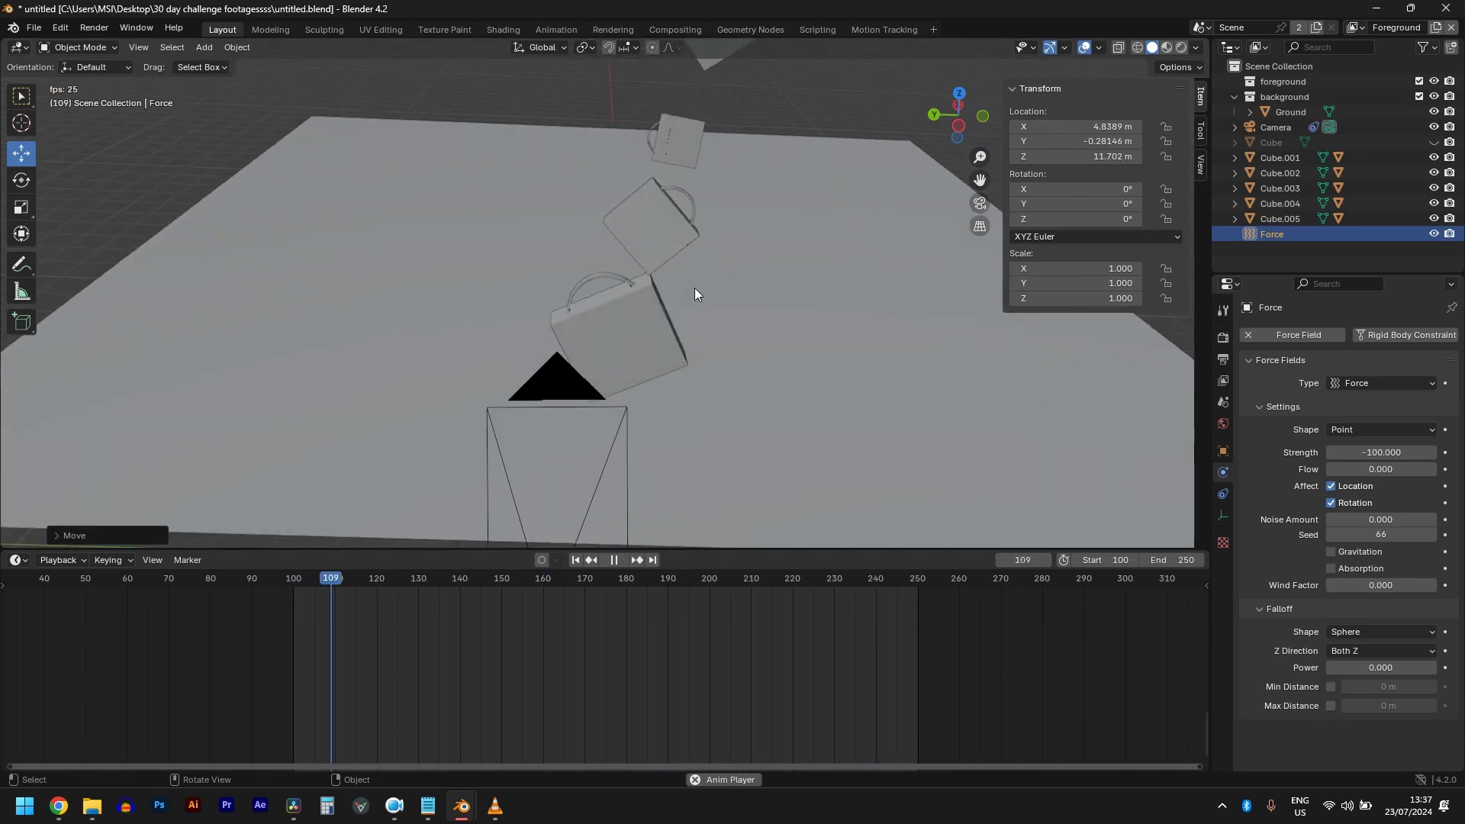
scroll(694, 287, down, 5)
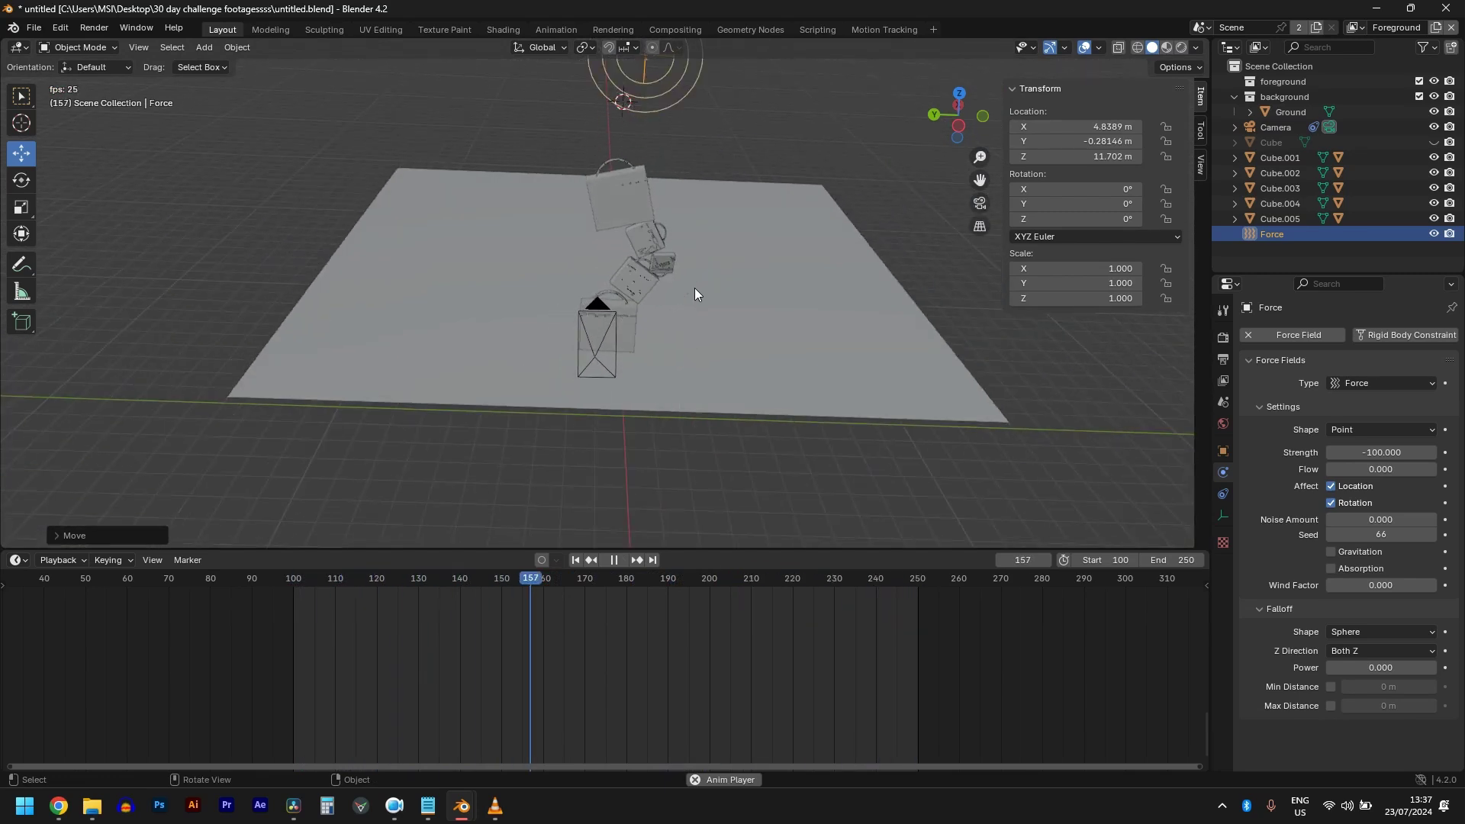
key(space)
Return to frame 100 and raise the second handbag from the ground to about Z 3.94 m, checking its gap to the bag below
key(KP_1)
scroll(672, 228, up, 5)
key(shift+Left)
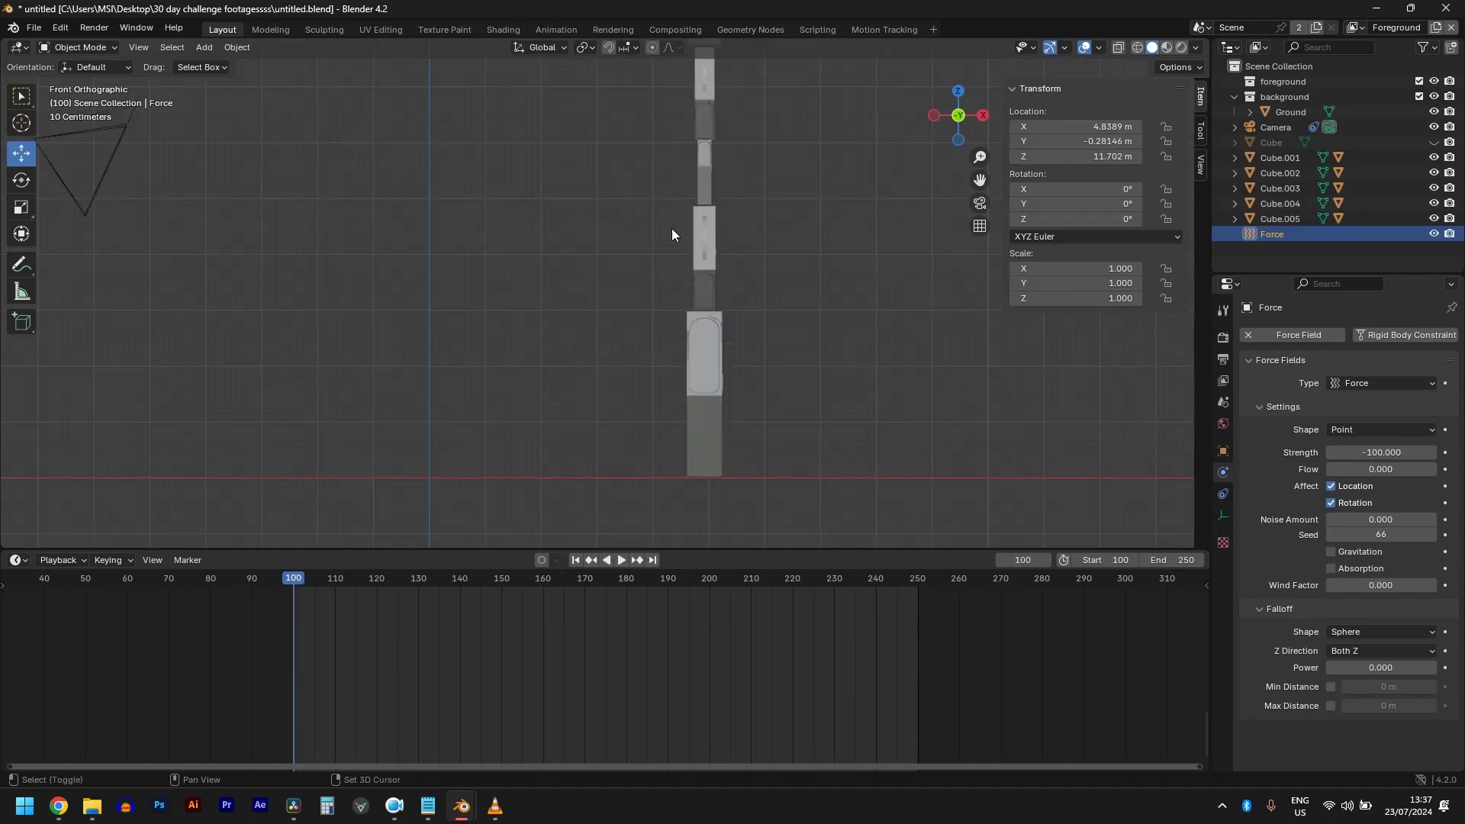
scroll(656, 203, up, 3)
middle_drag(740, 335, 698, 151)
click(697, 150)
scroll(697, 152, down, 6)
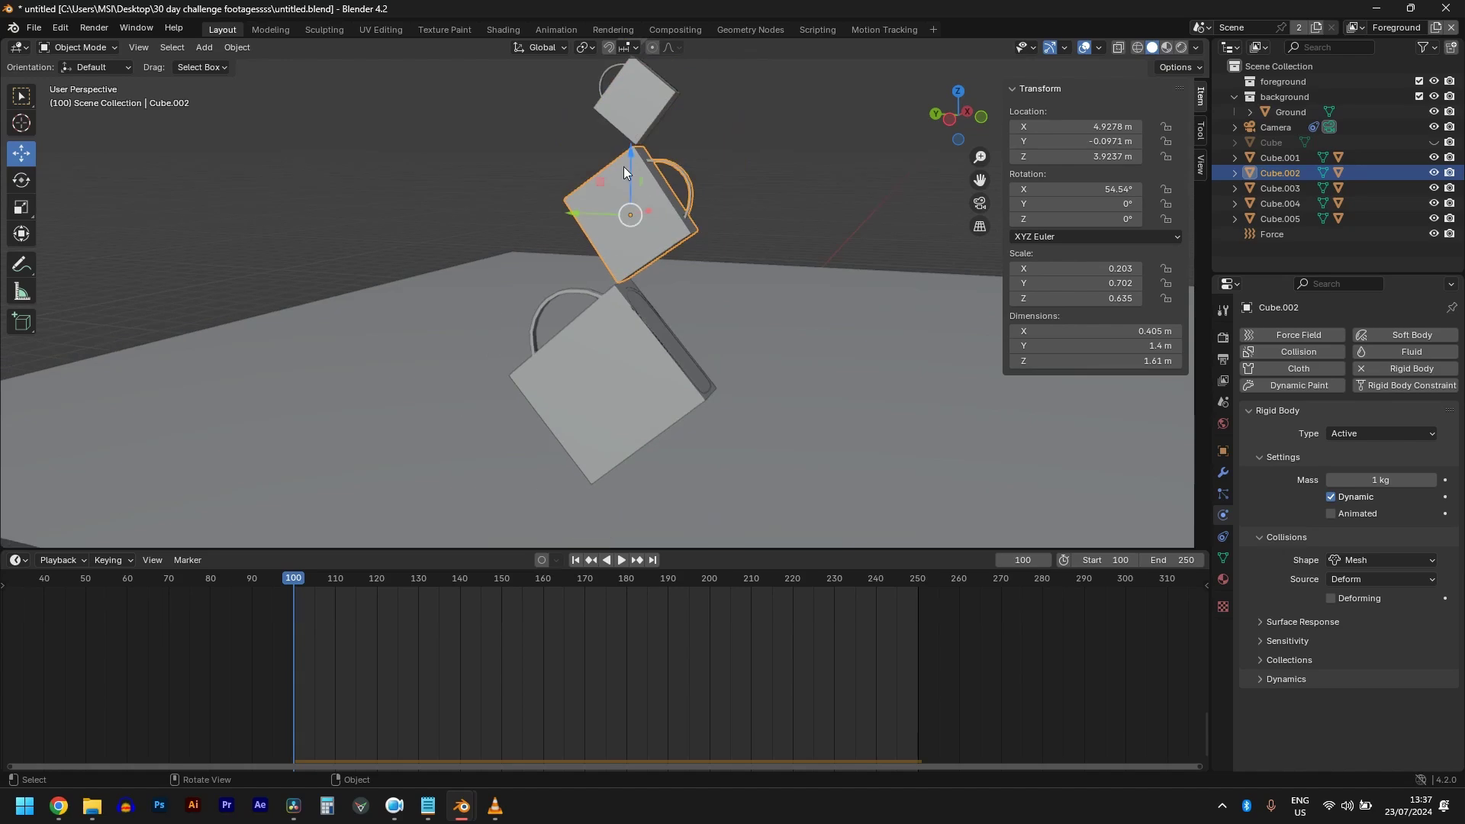
drag(630, 161, 630, 157)
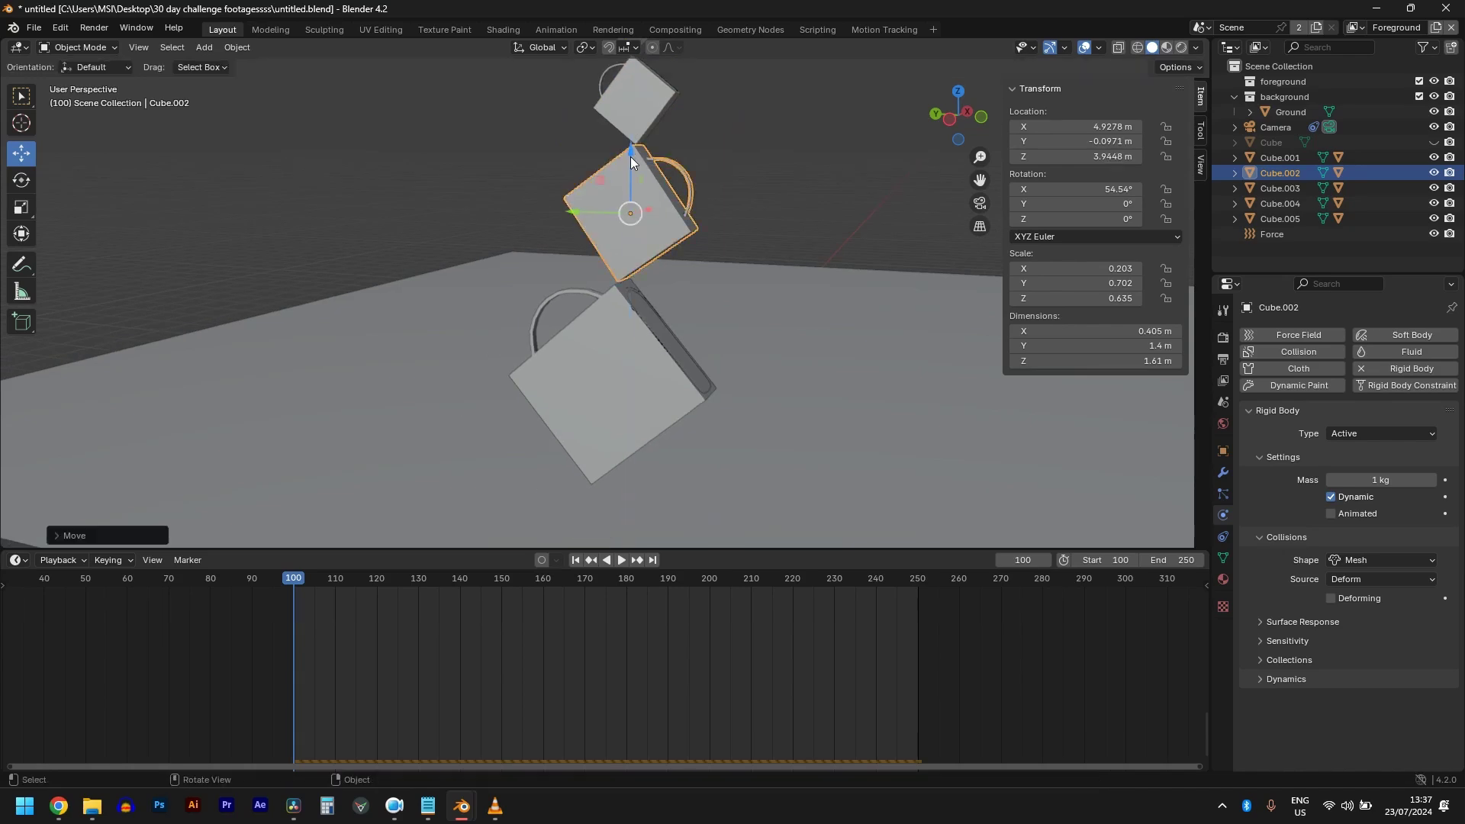
scroll(662, 208, up, 2)
scroll(661, 207, up, 3)
middle_drag(703, 228, 736, 218)
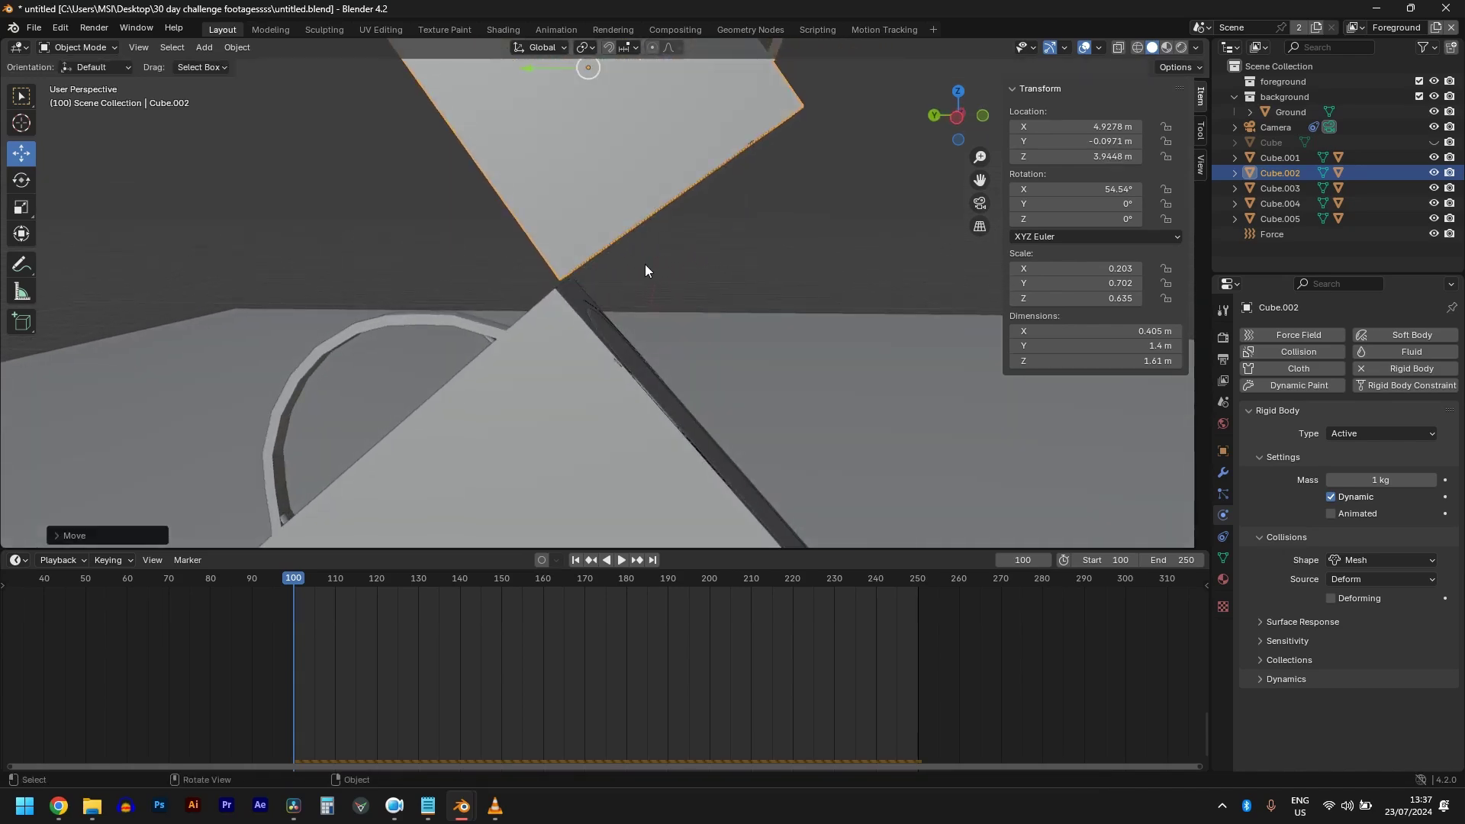
middle_drag(645, 270, 584, 299)
scroll(584, 299, down, 3)
Adjust the gaps between the upper handbags and raise the topmost bag to about Z 9.28 m
shift+middle_drag(760, 137, 707, 379)
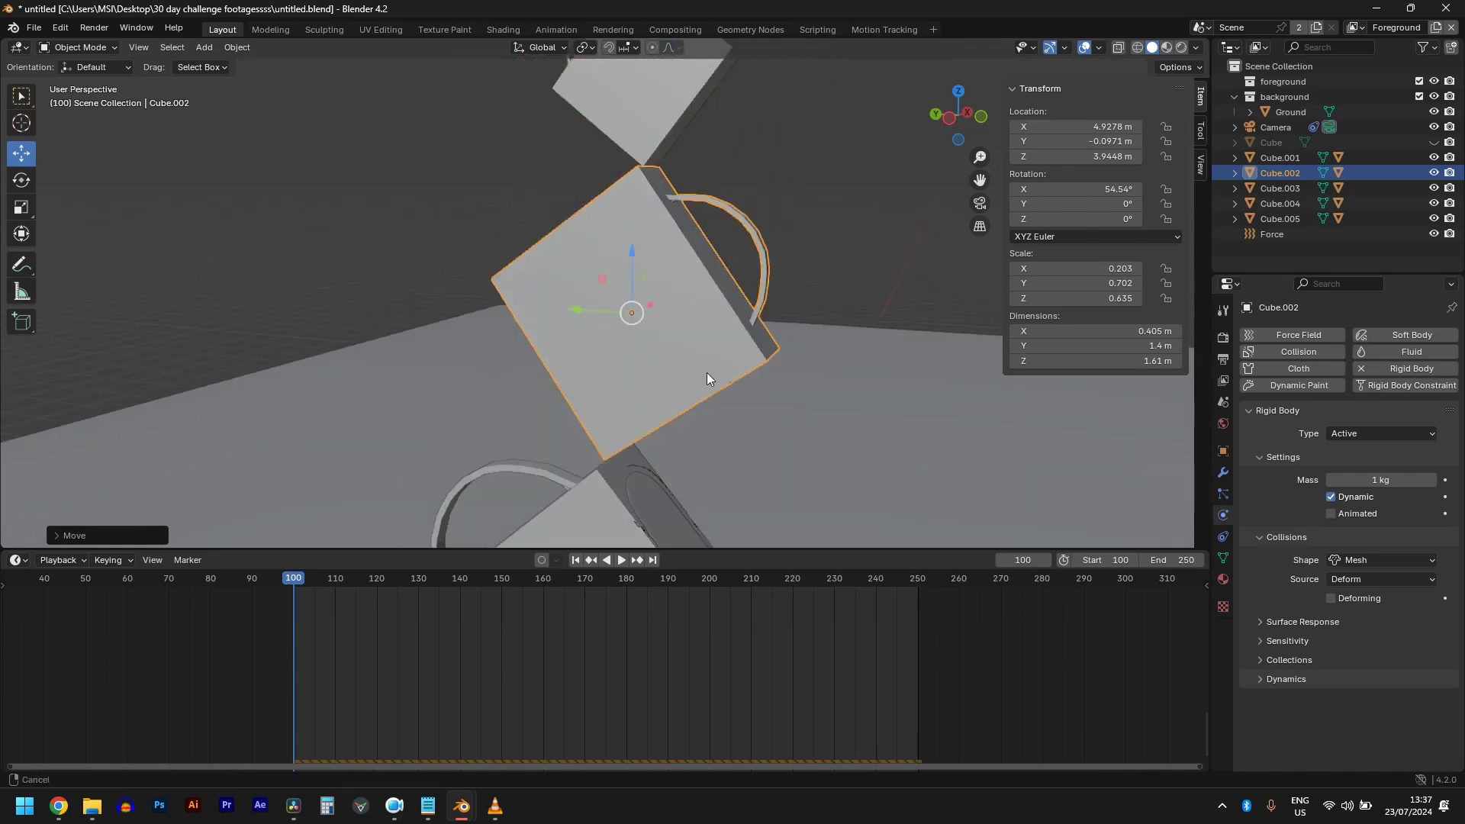
shift+middle_drag(706, 372, 707, 398)
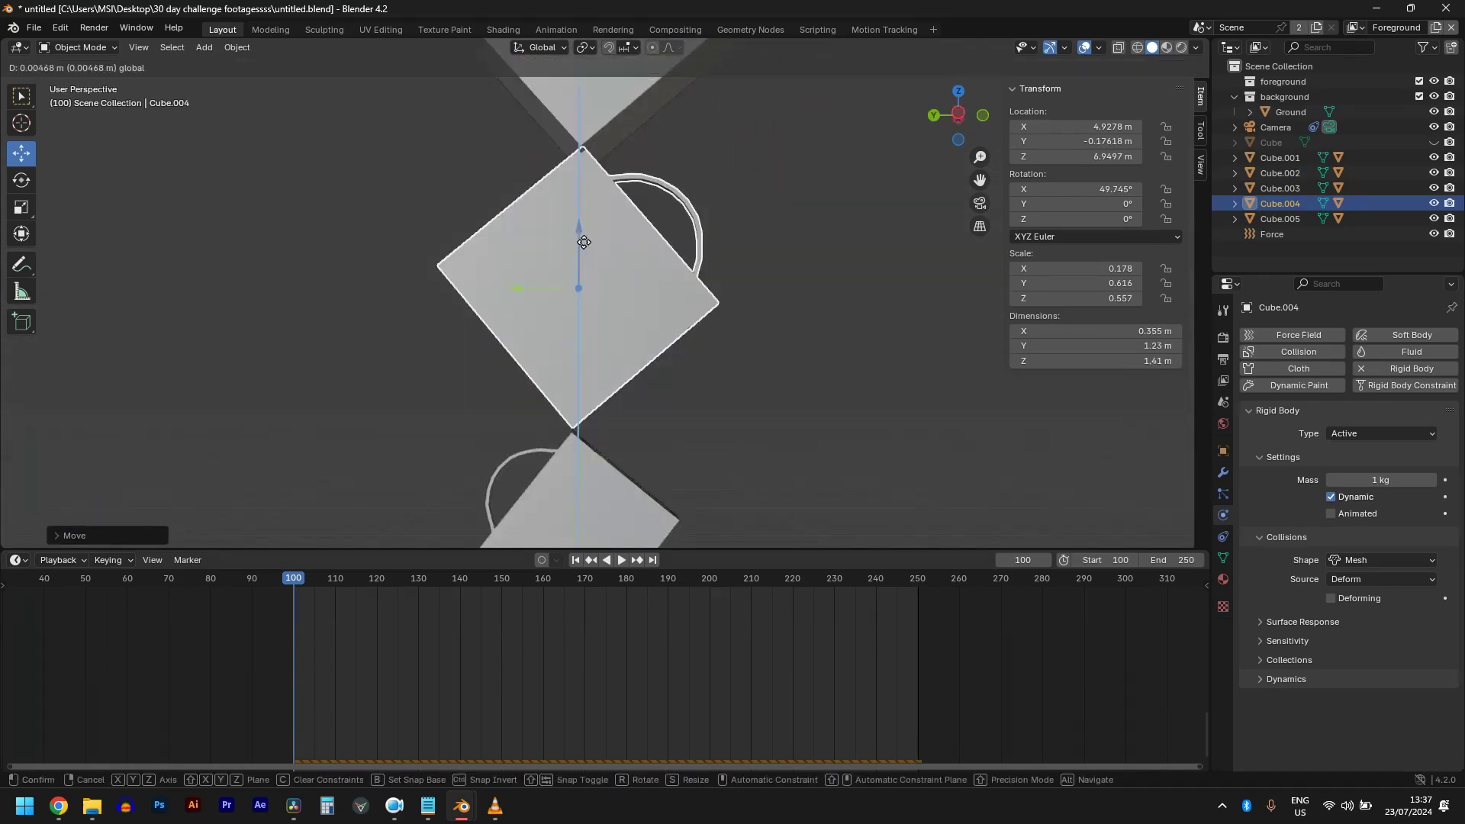
drag(582, 238, 582, 236)
shift+middle_drag(620, 186, 630, 244)
shift+middle_drag(609, 121, 652, 190)
click(635, 201)
drag(647, 148, 648, 136)
scroll(638, 199, down, 5)
scroll(685, 147, down, 2)
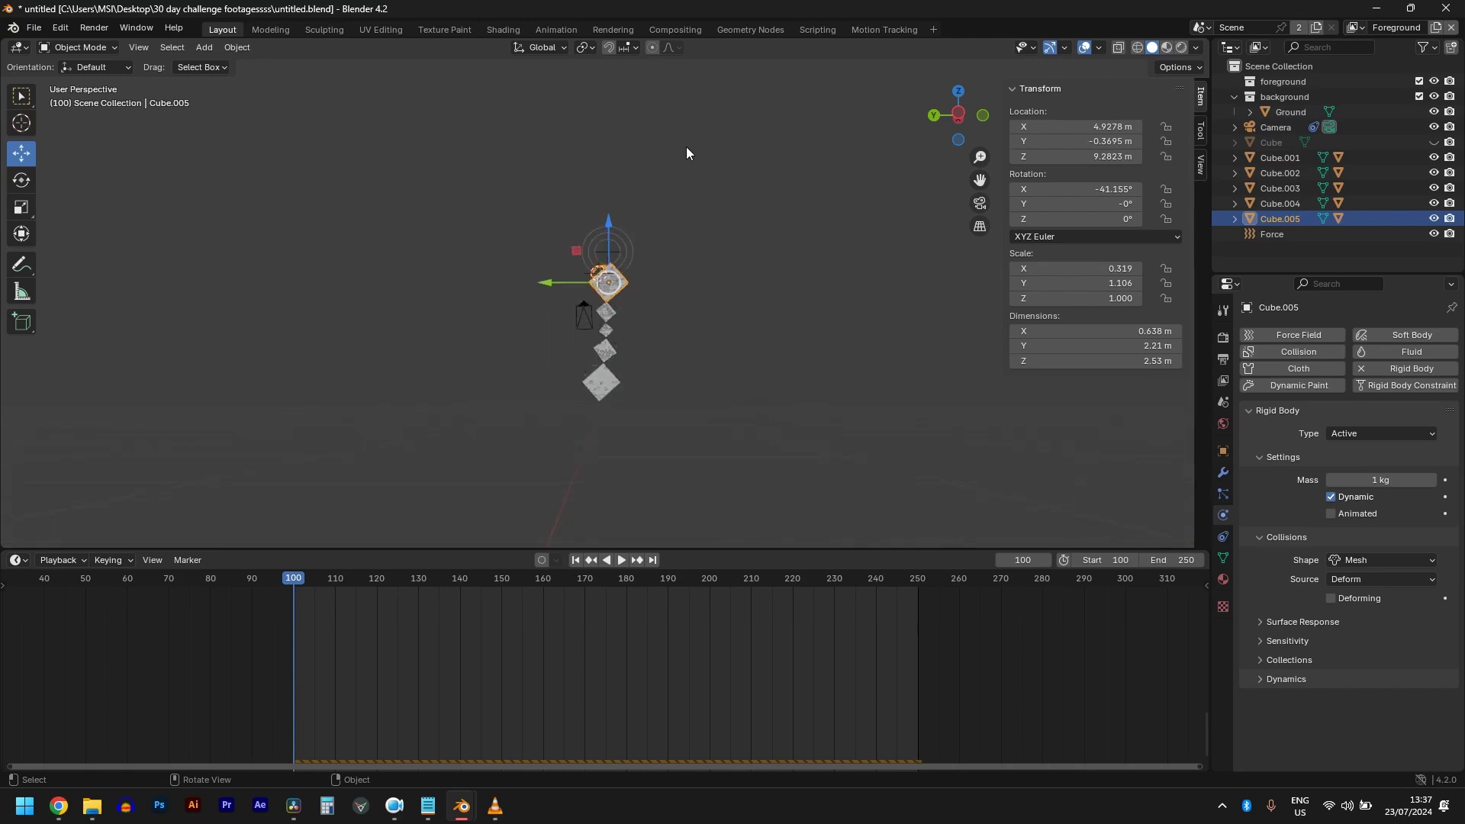
Play the simulation, set the force field's strength to -300, and replay from frame 100
scroll(720, 264, up, 2)
key(space)
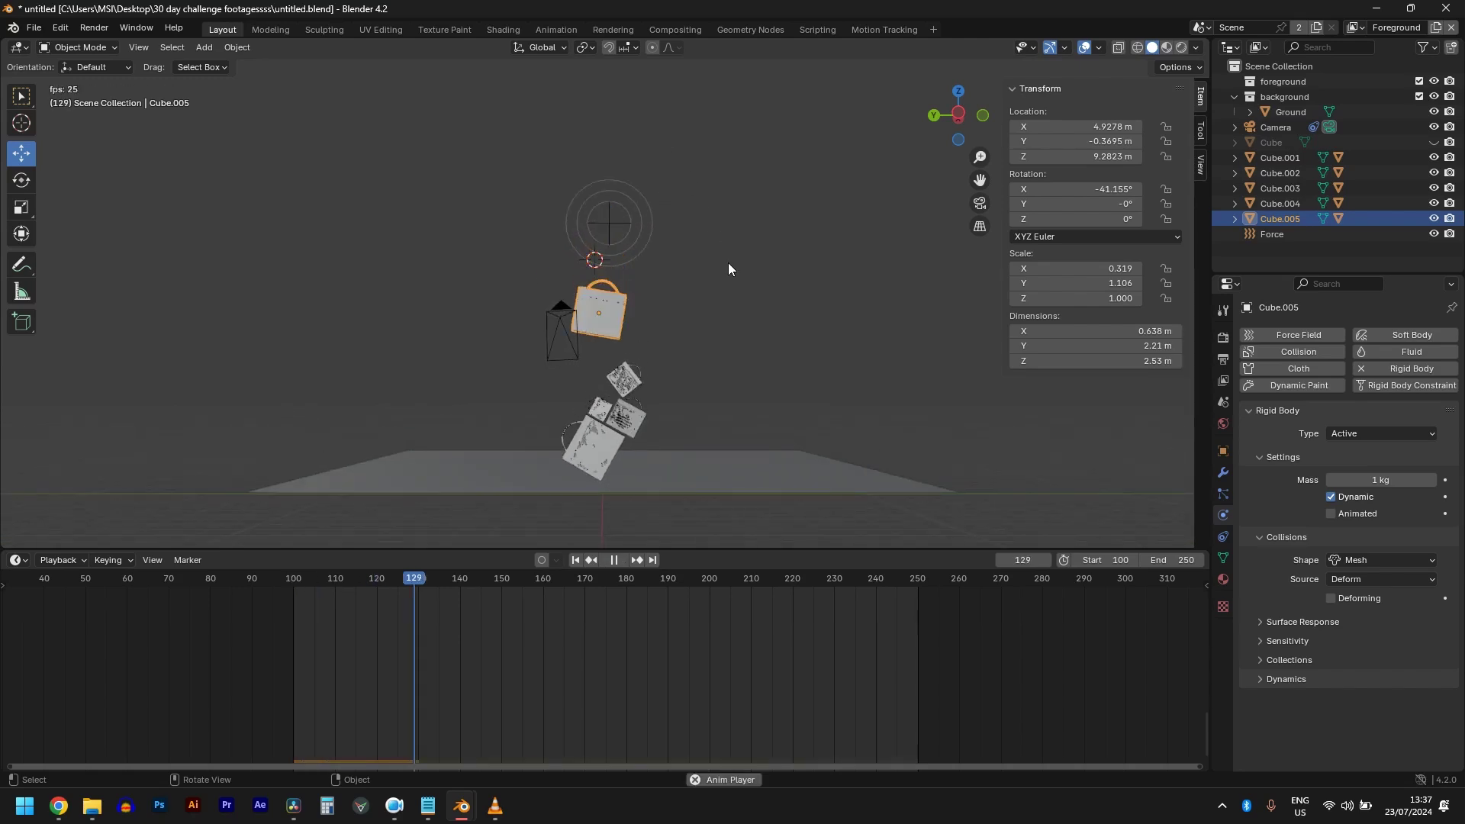
click(653, 200)
key(space)
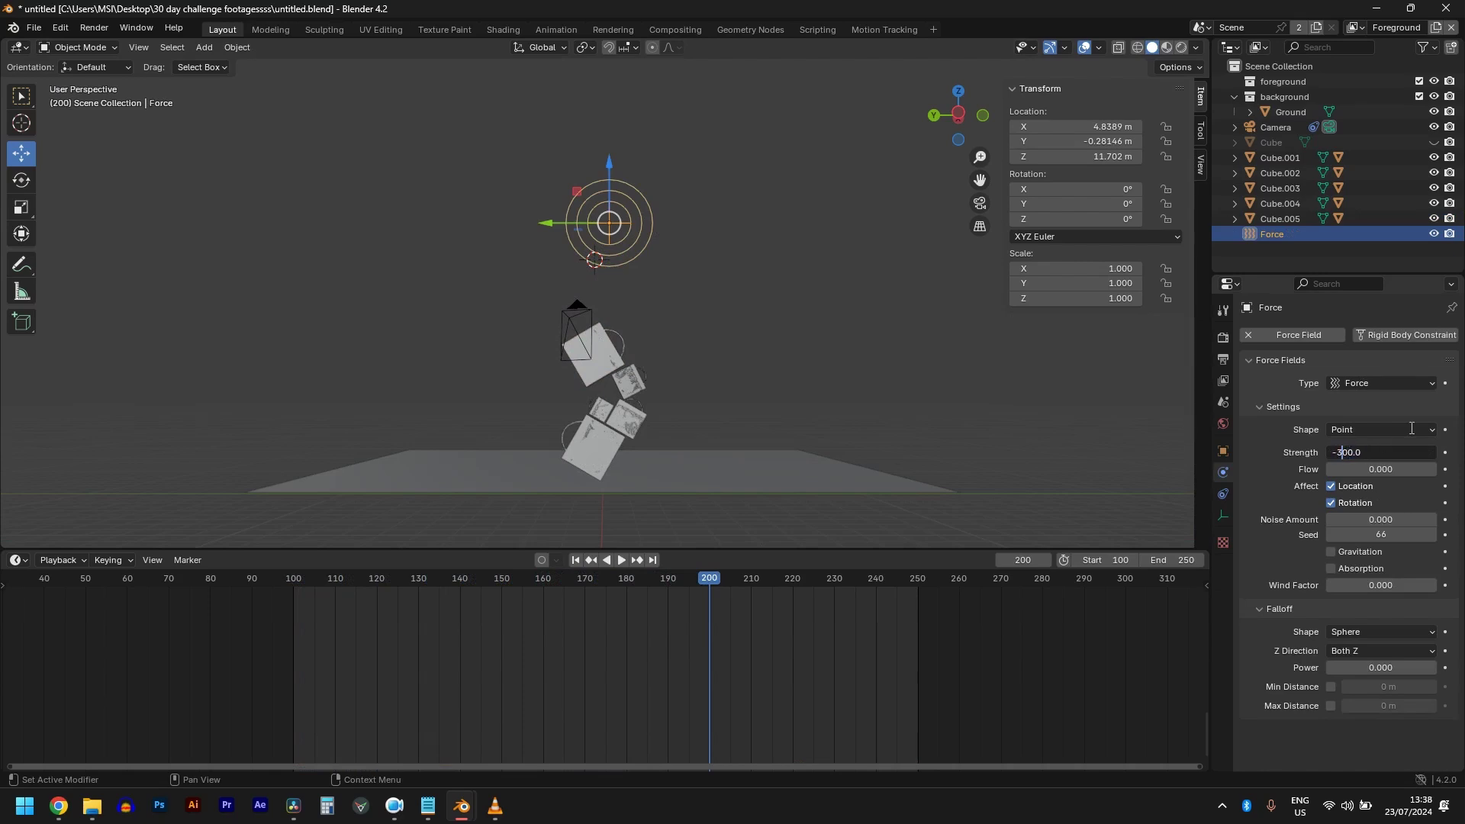
key(shift+Left)
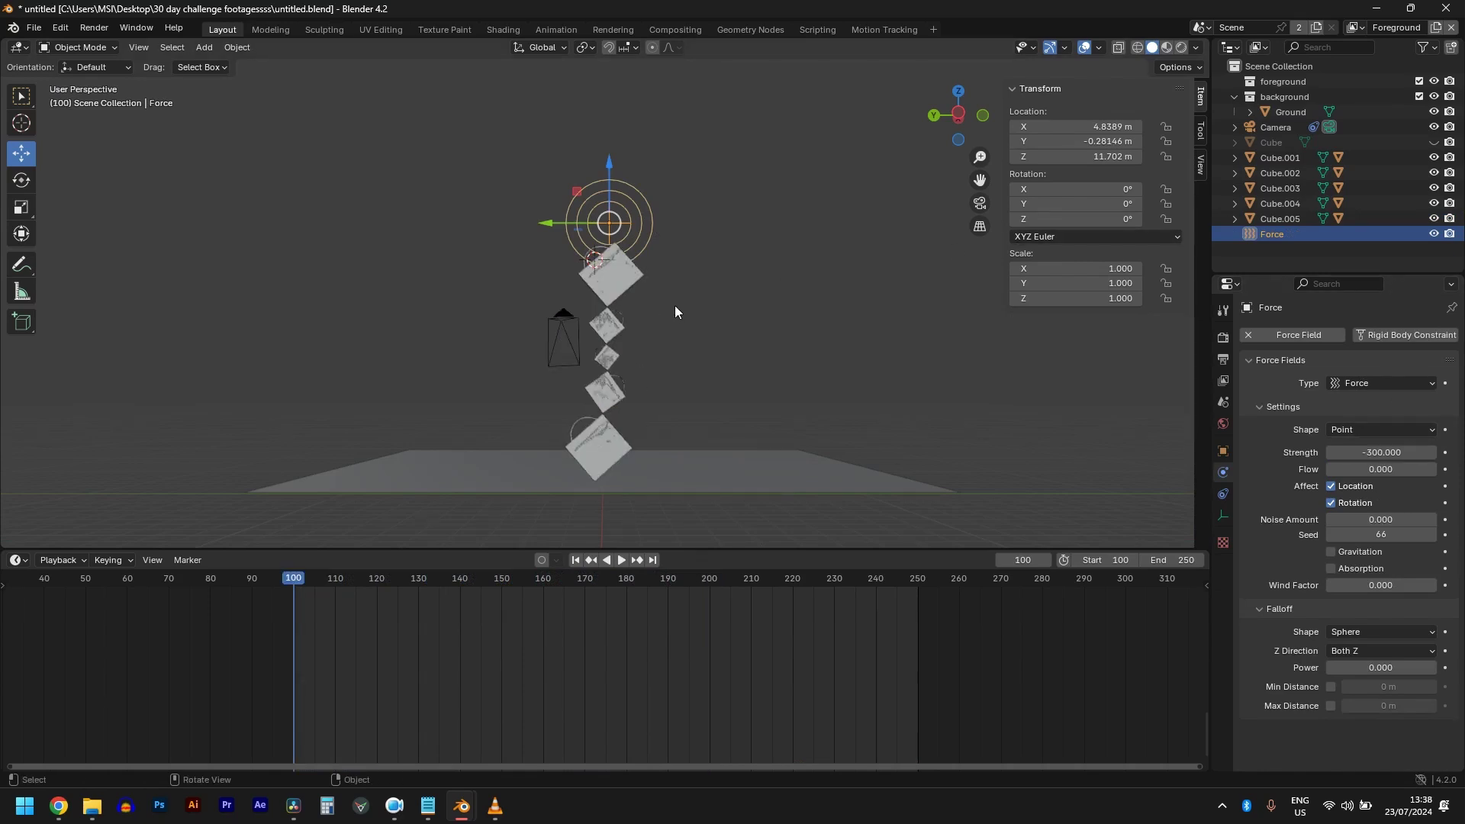
key(space)
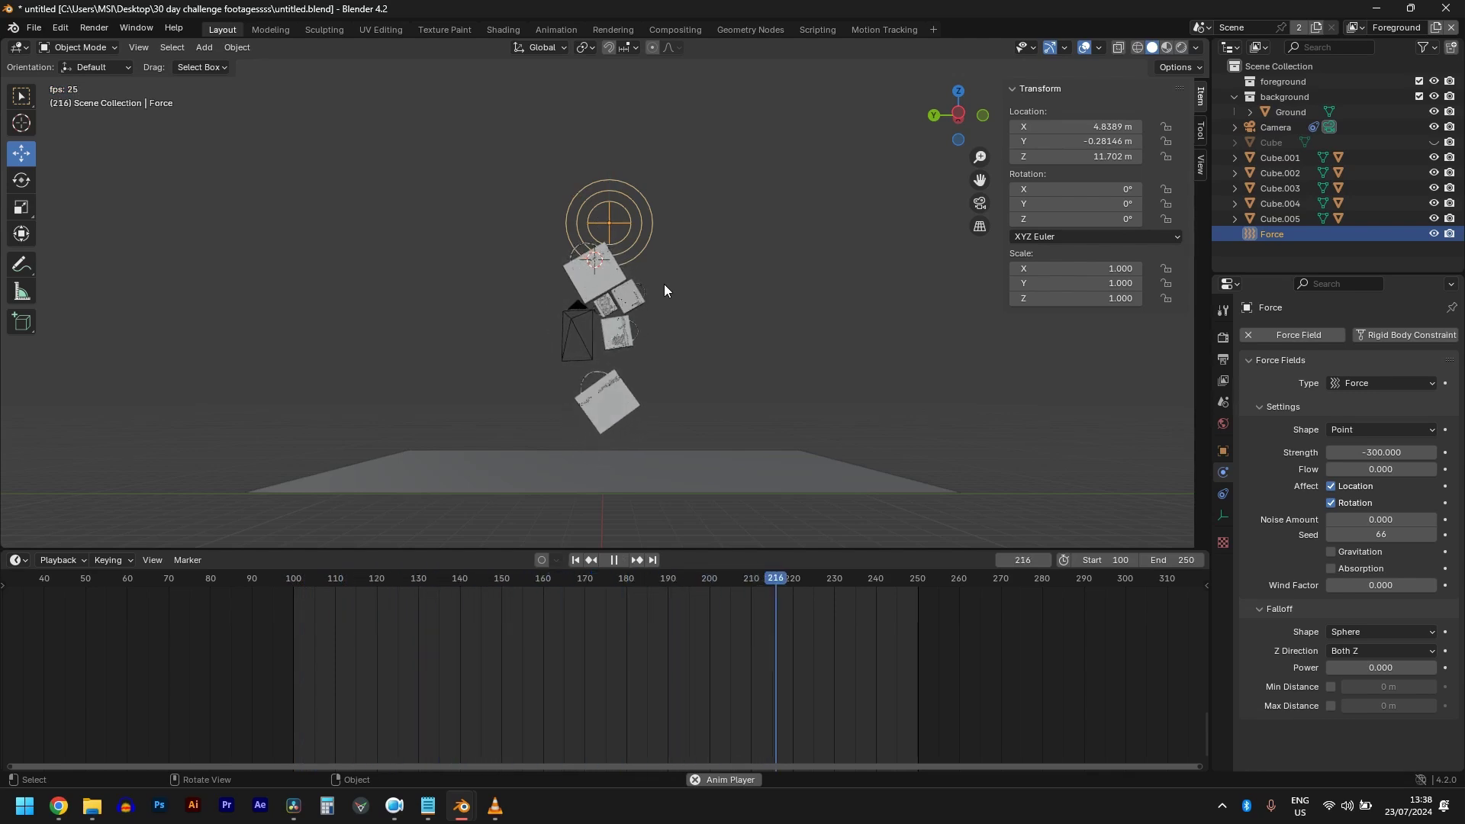
Set the force field's strength to -200 and replay the simulation from frame 100
key(space)
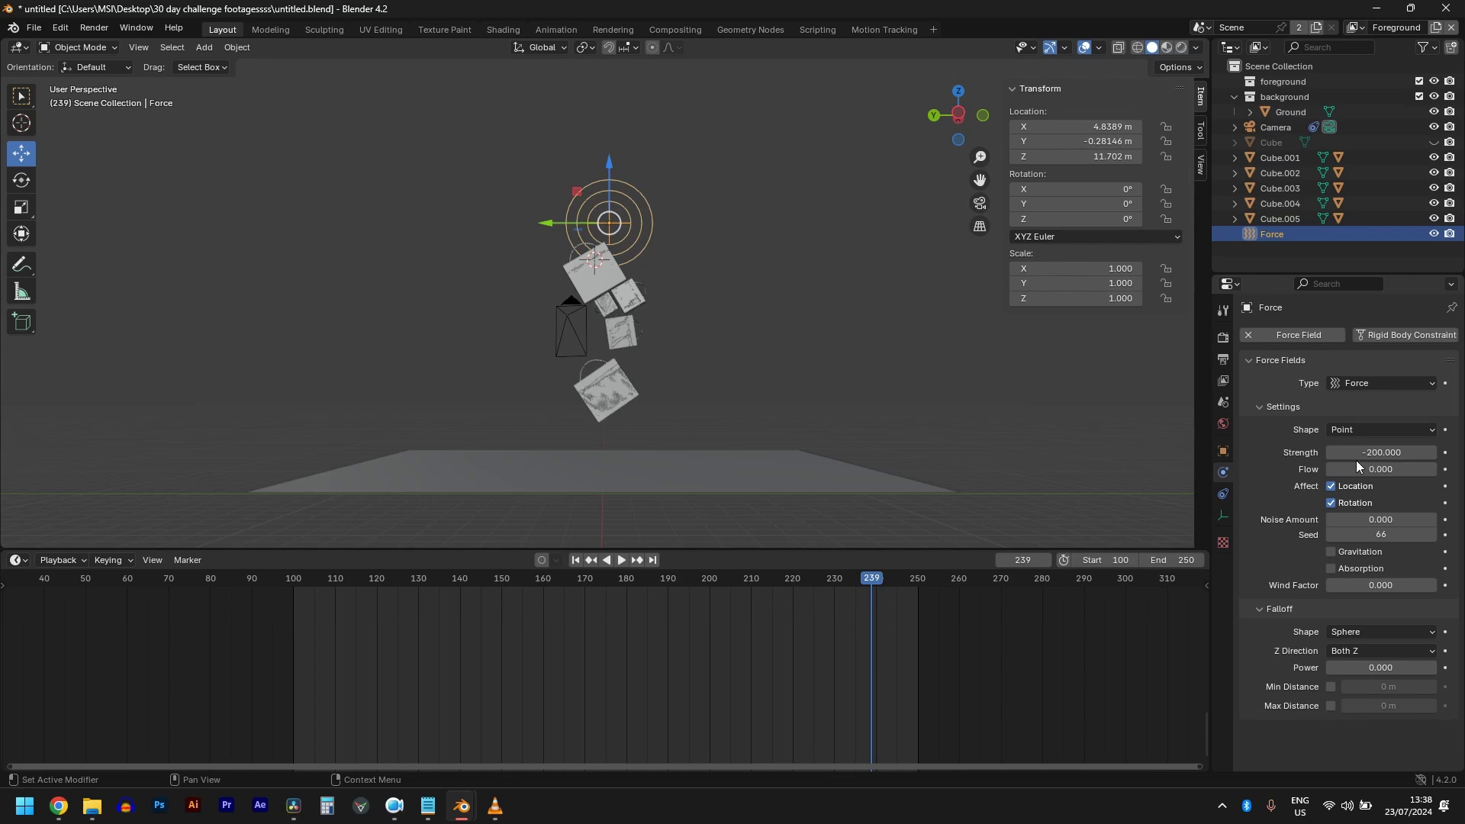
key(shift+Left)
key(space)
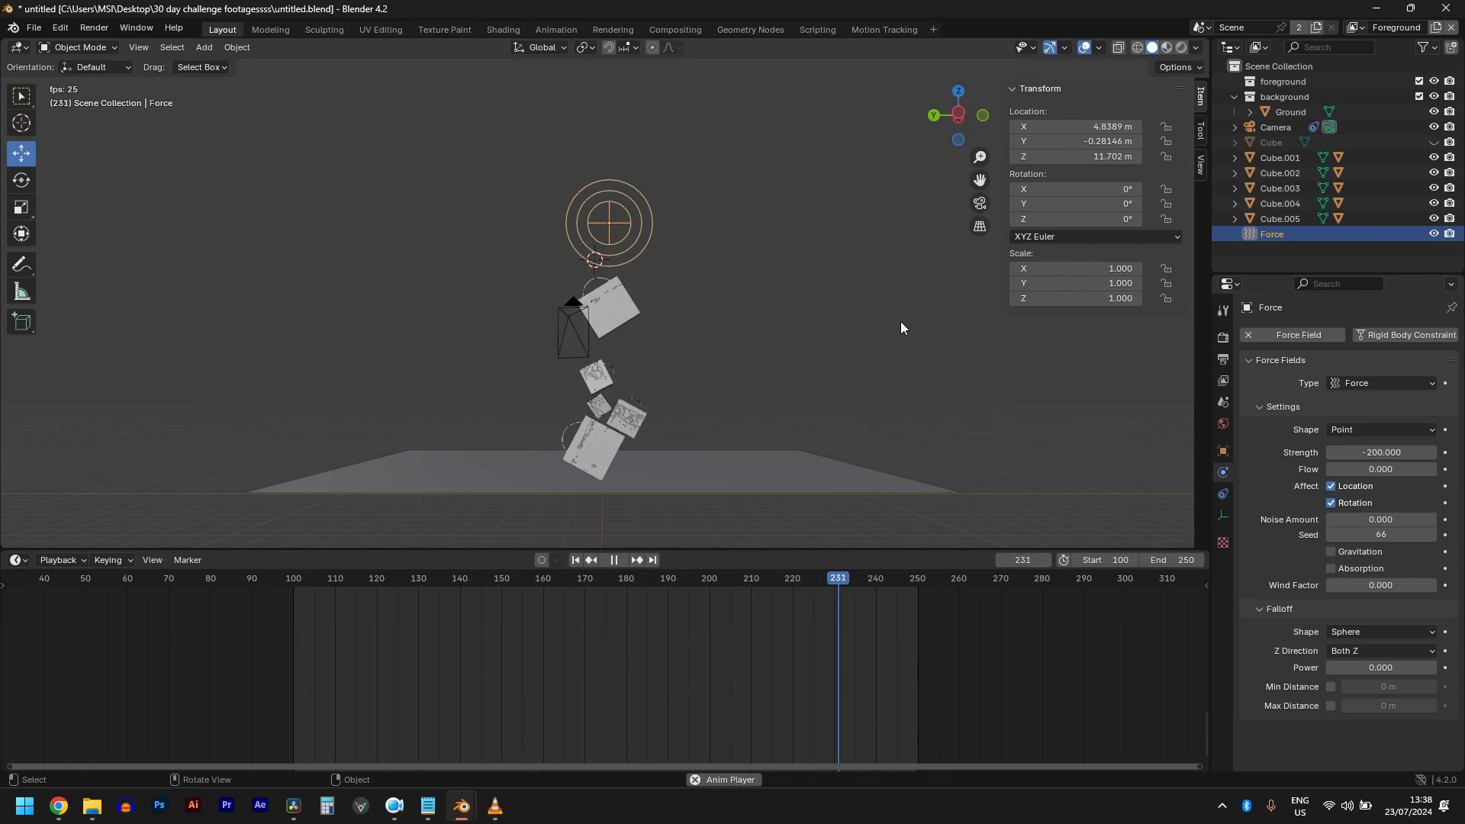
key(space)
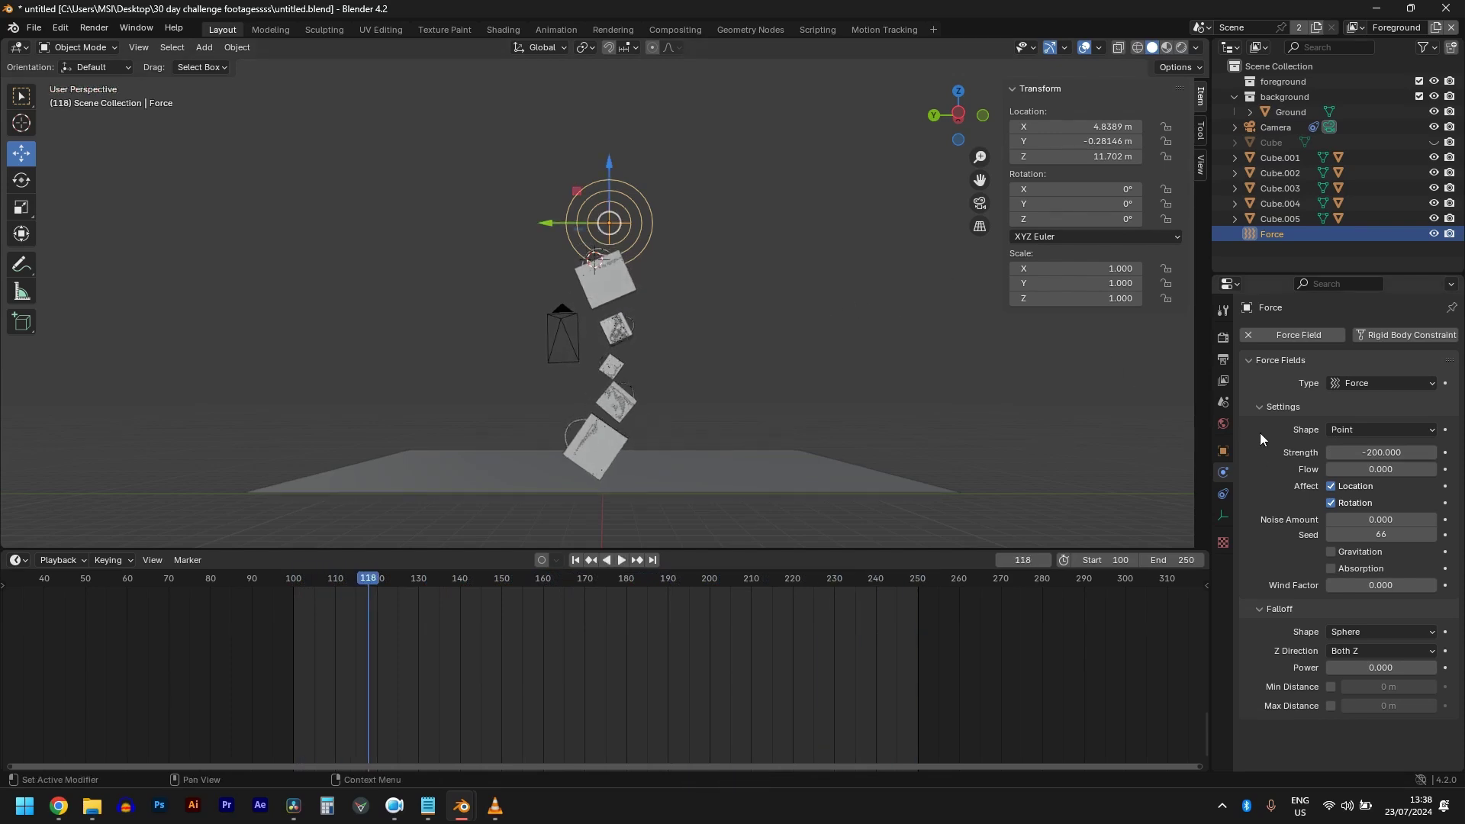
Turn off the scene's gravity, play the simulation from frame 100, and return to the start
click(1223, 402)
scroll(1297, 584, down, 3)
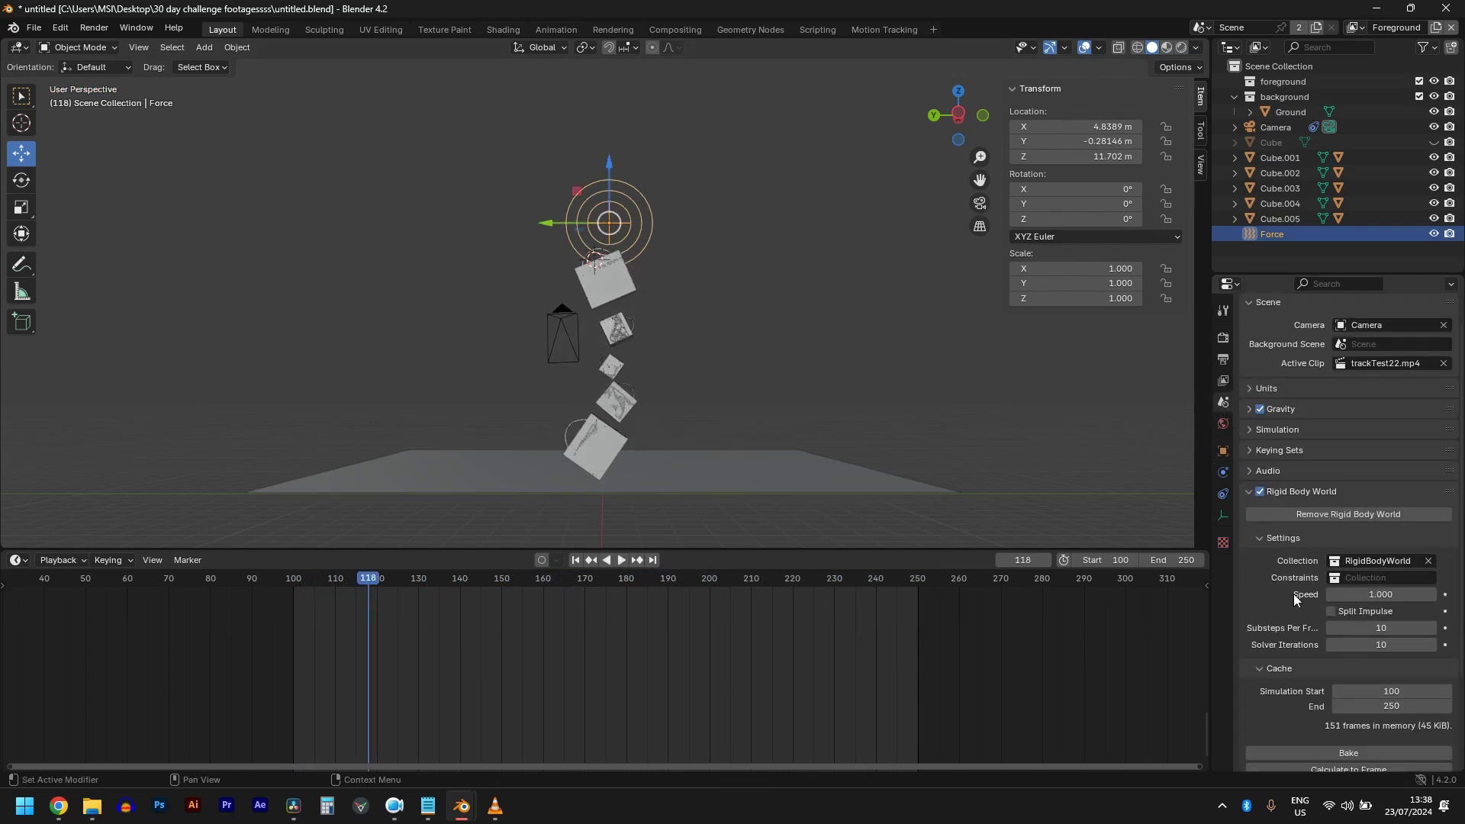
scroll(1316, 549, up, 3)
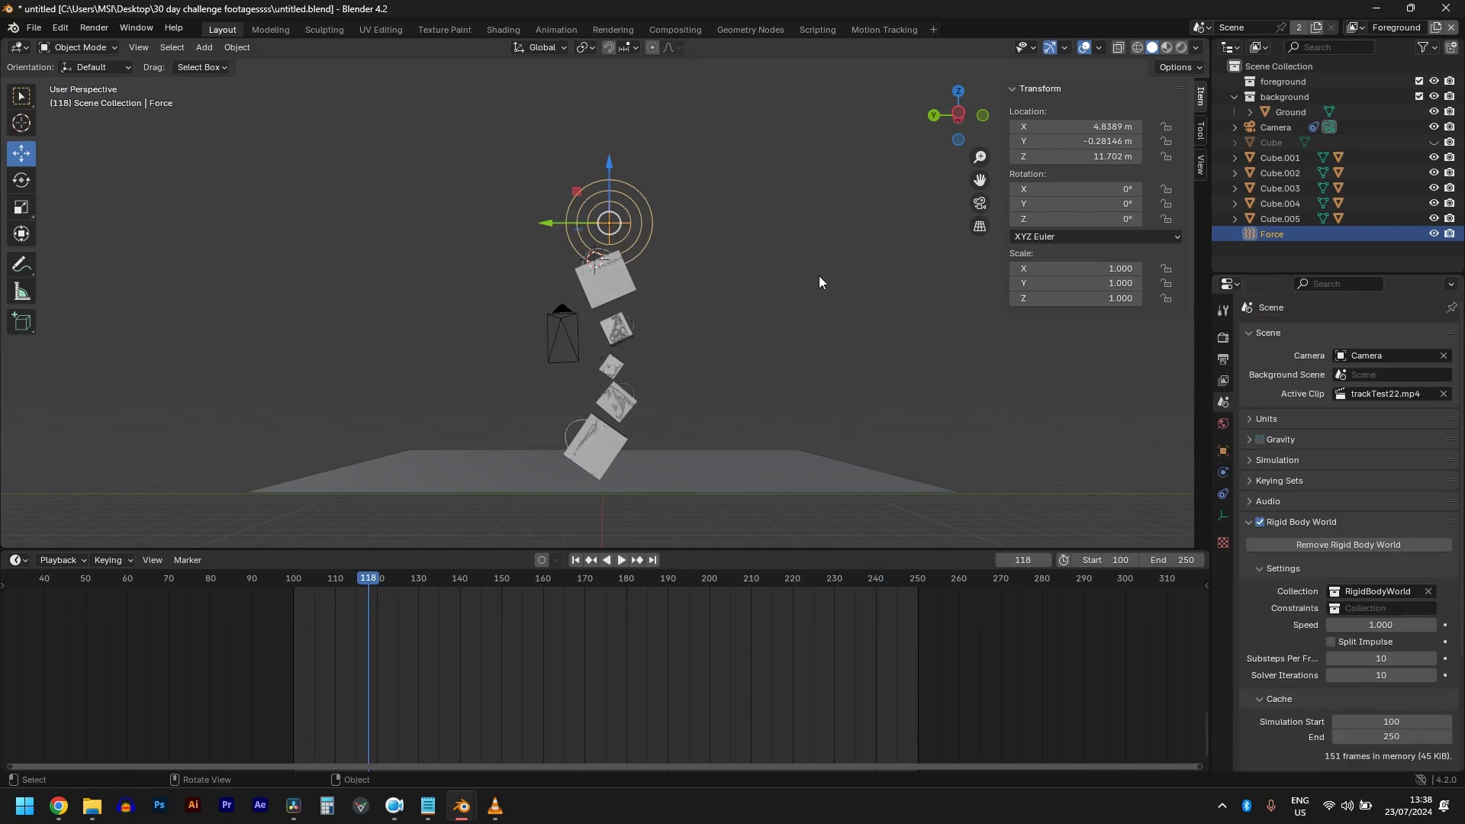
key(shift+Left)
key(space)
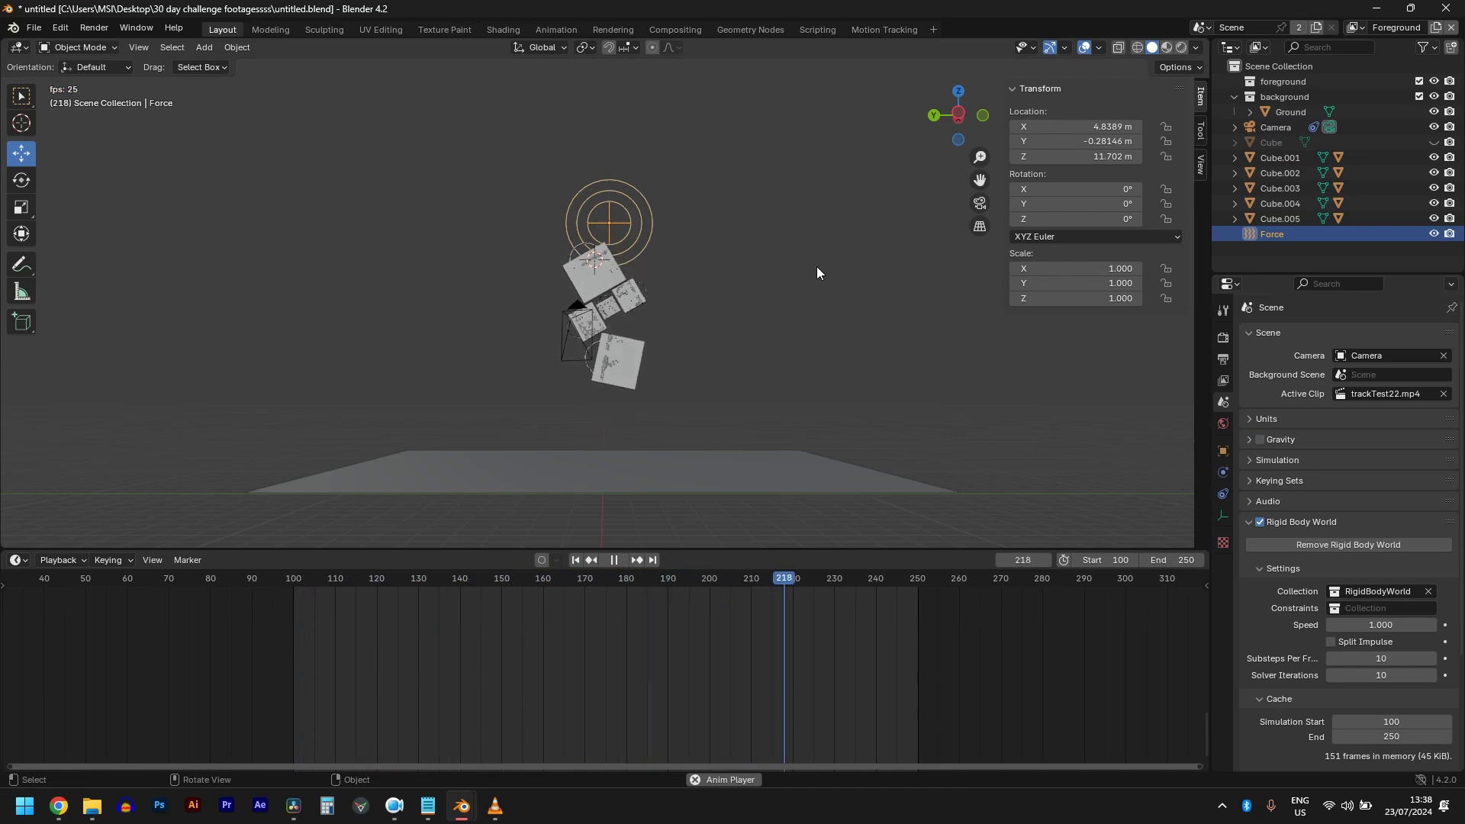
key(Escape)
Duplicate the force field straight down along Z to the base of the stack, at about Z 0.16 m
key(shift+d)
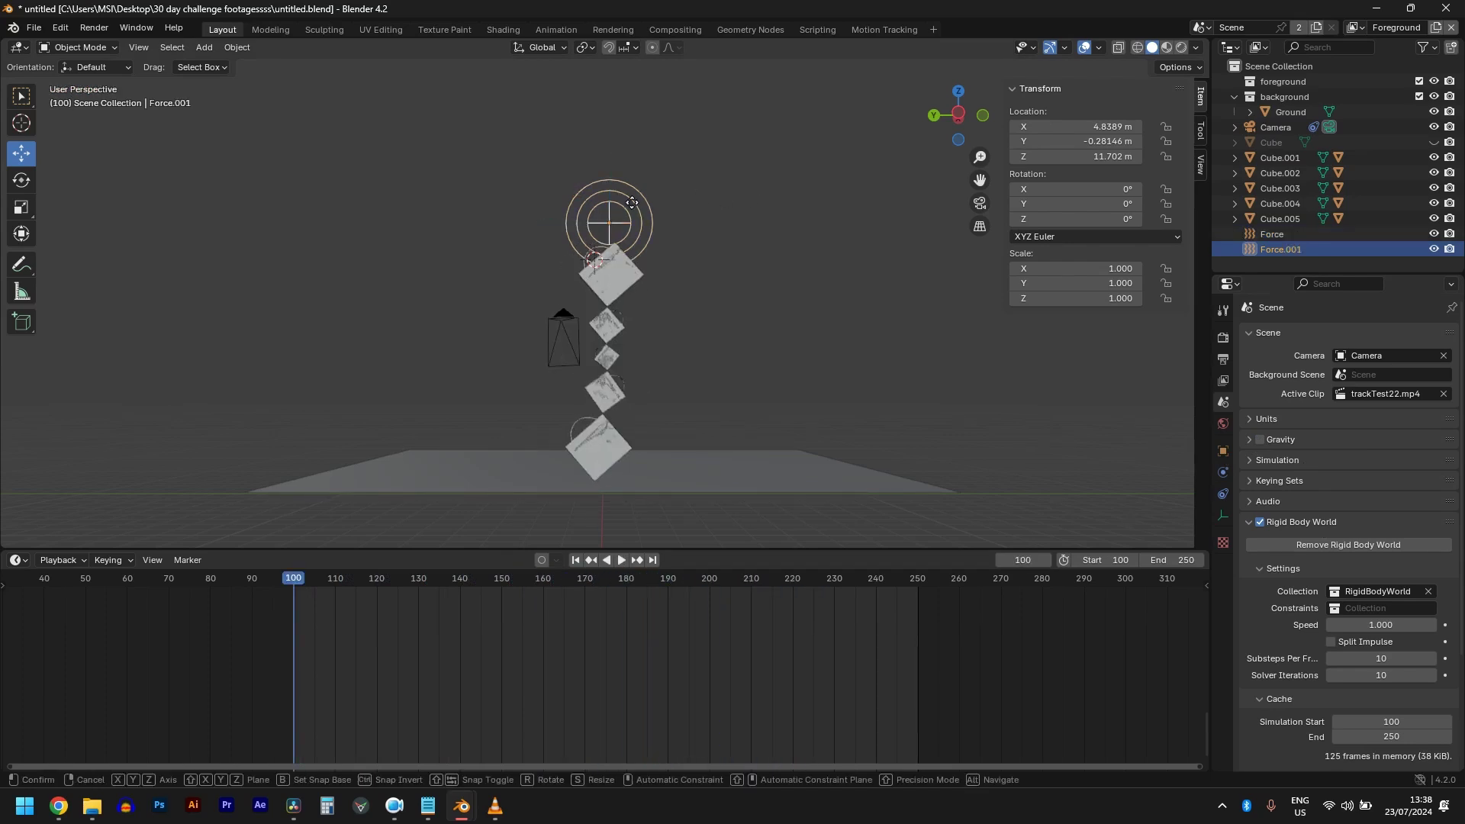
key(z)
click(623, 463)
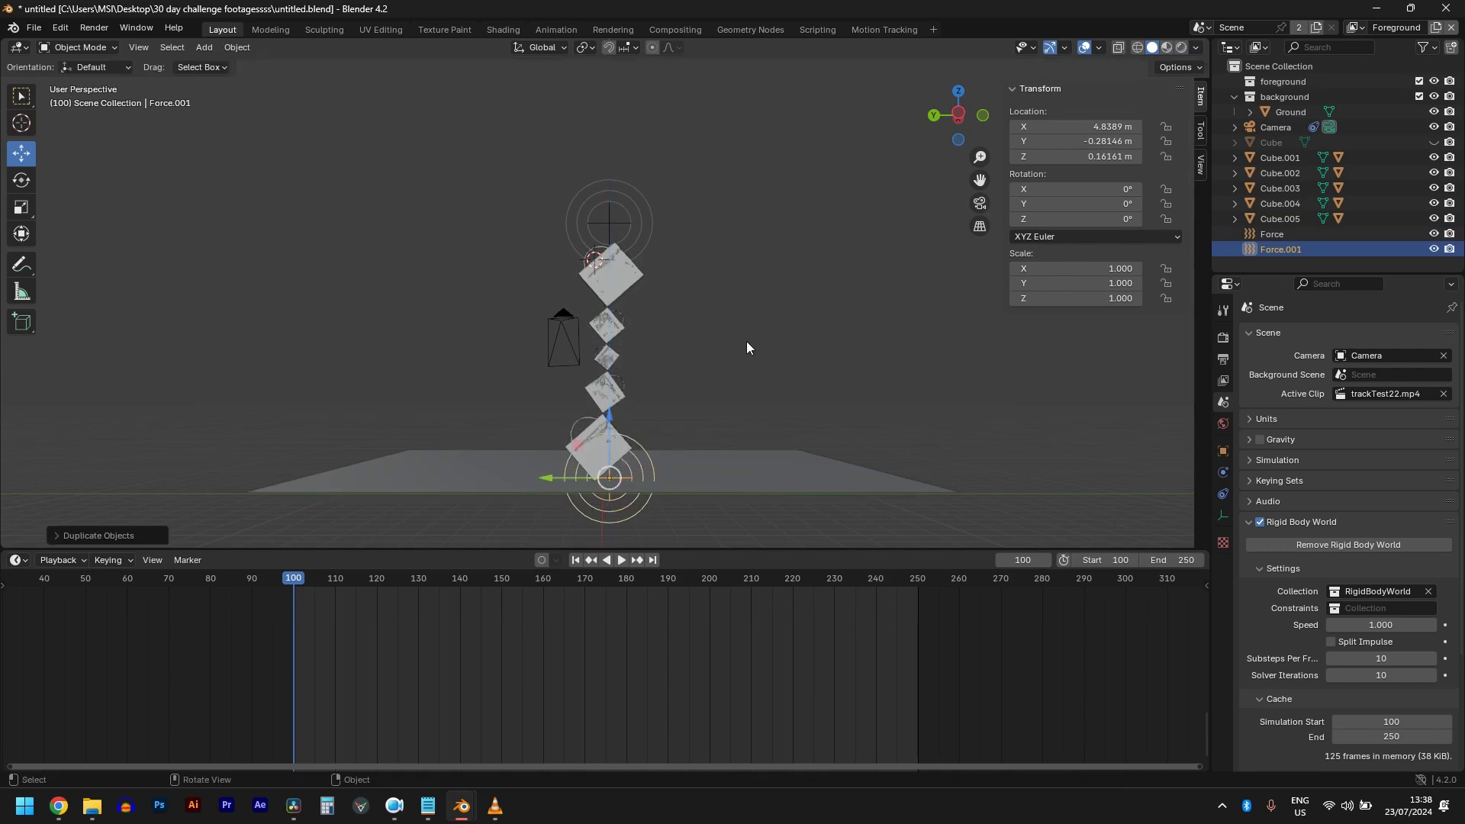
Play the simulation with both force fields and examine the handbags' motion up close and from a distance
key(space)
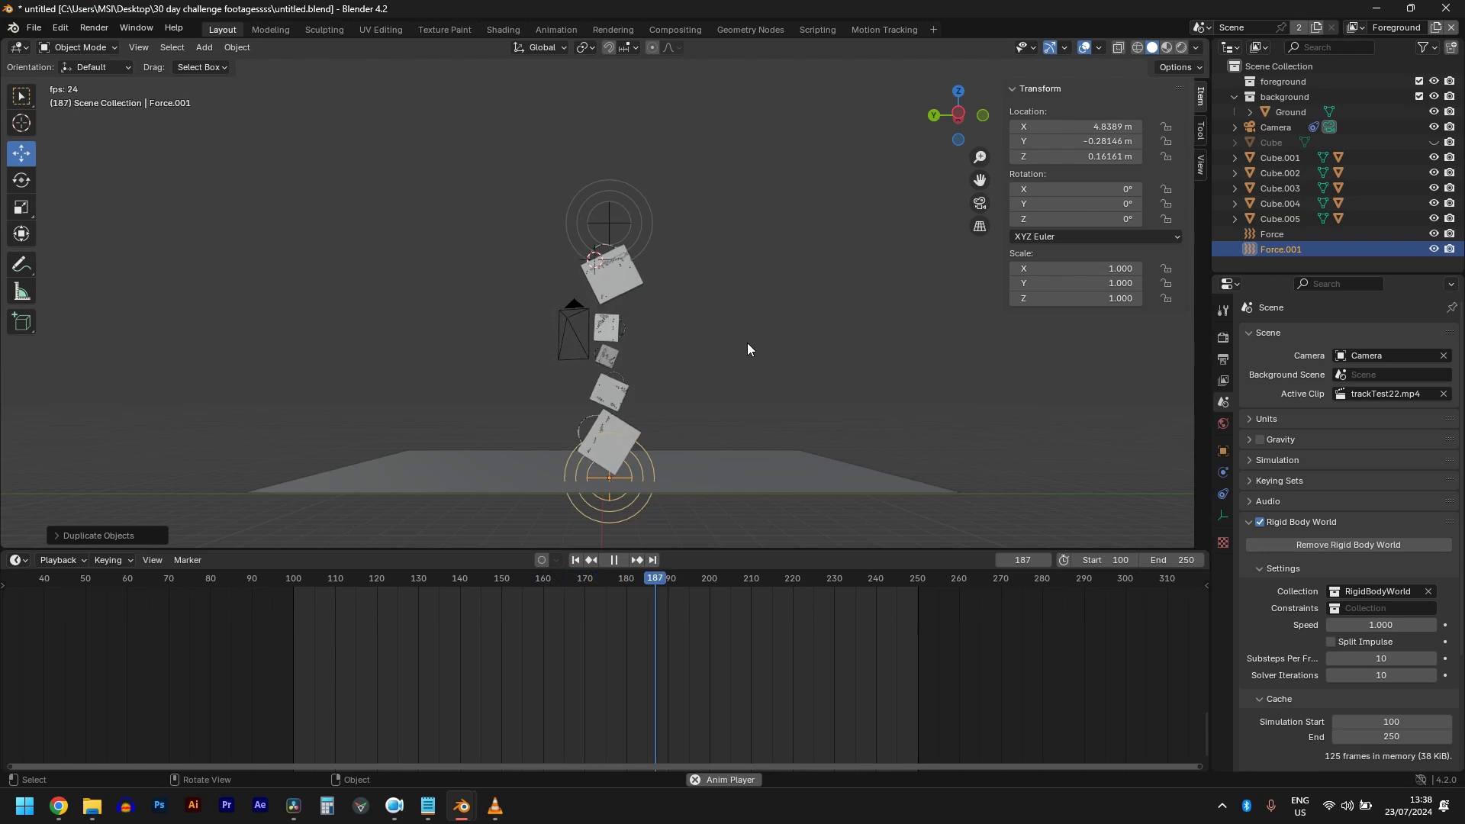
scroll(639, 405, up, 3)
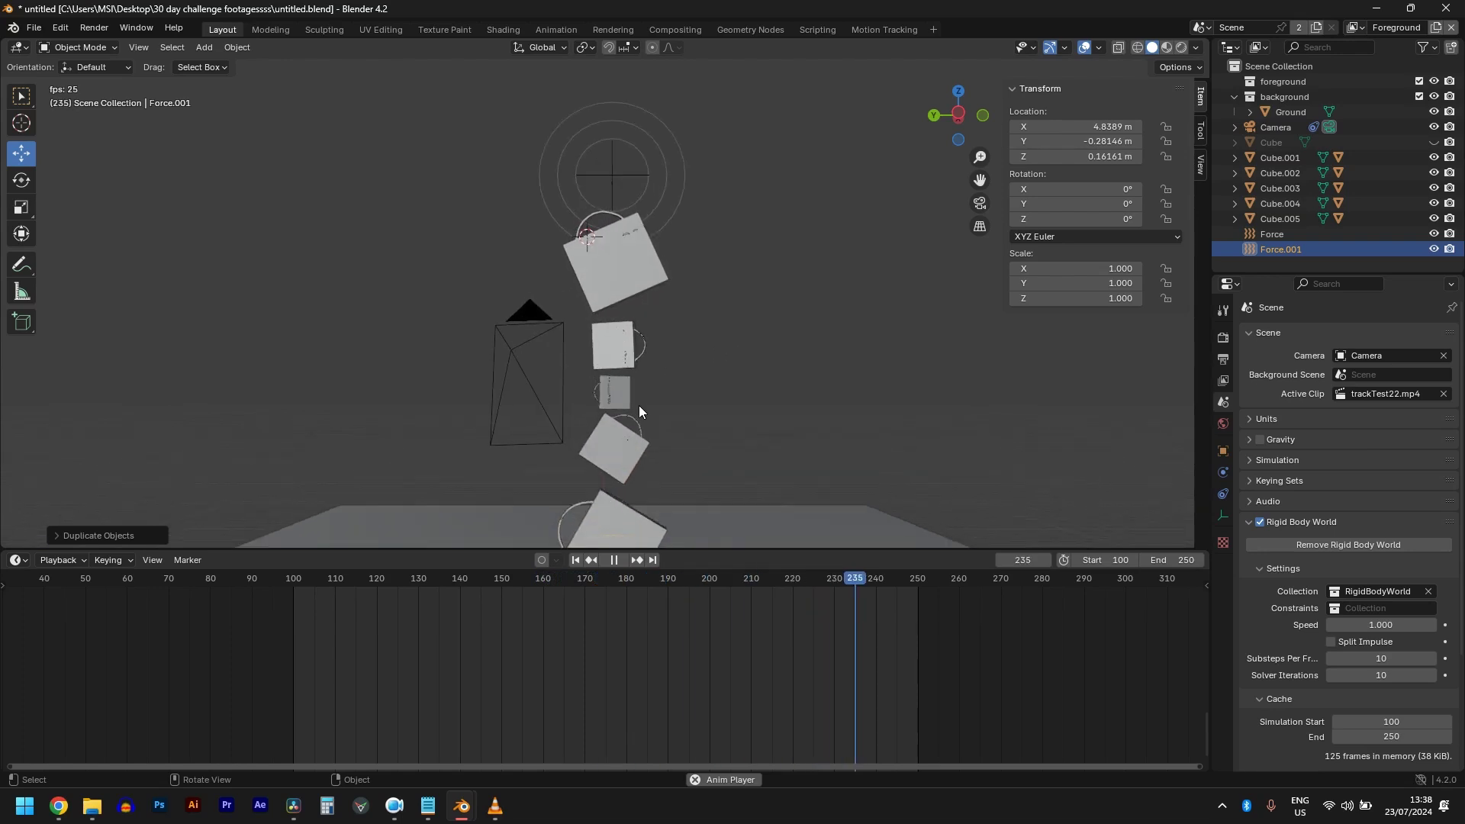
shift+middle_drag(638, 405, 624, 230)
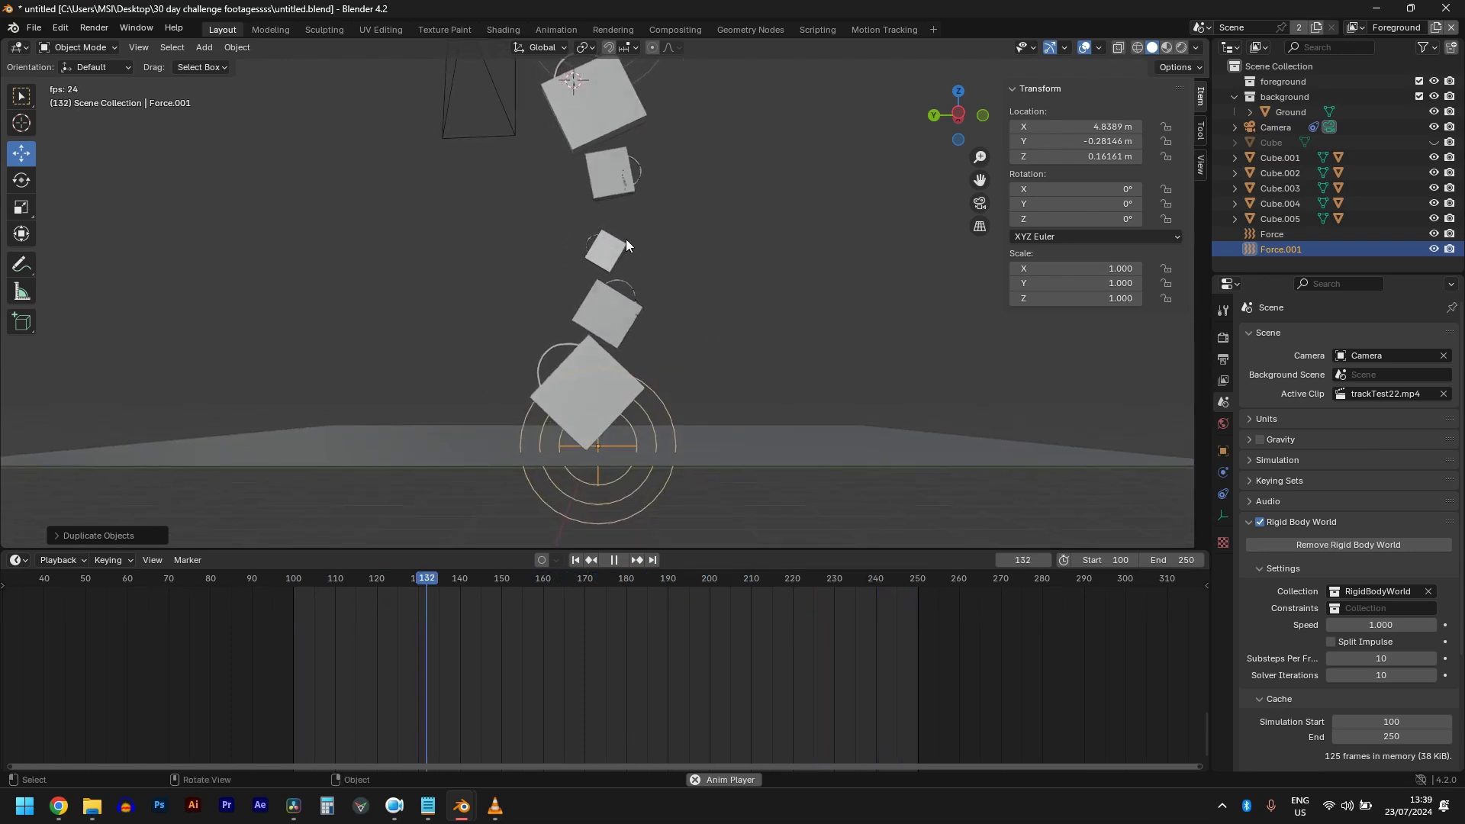
scroll(639, 257, down, 4)
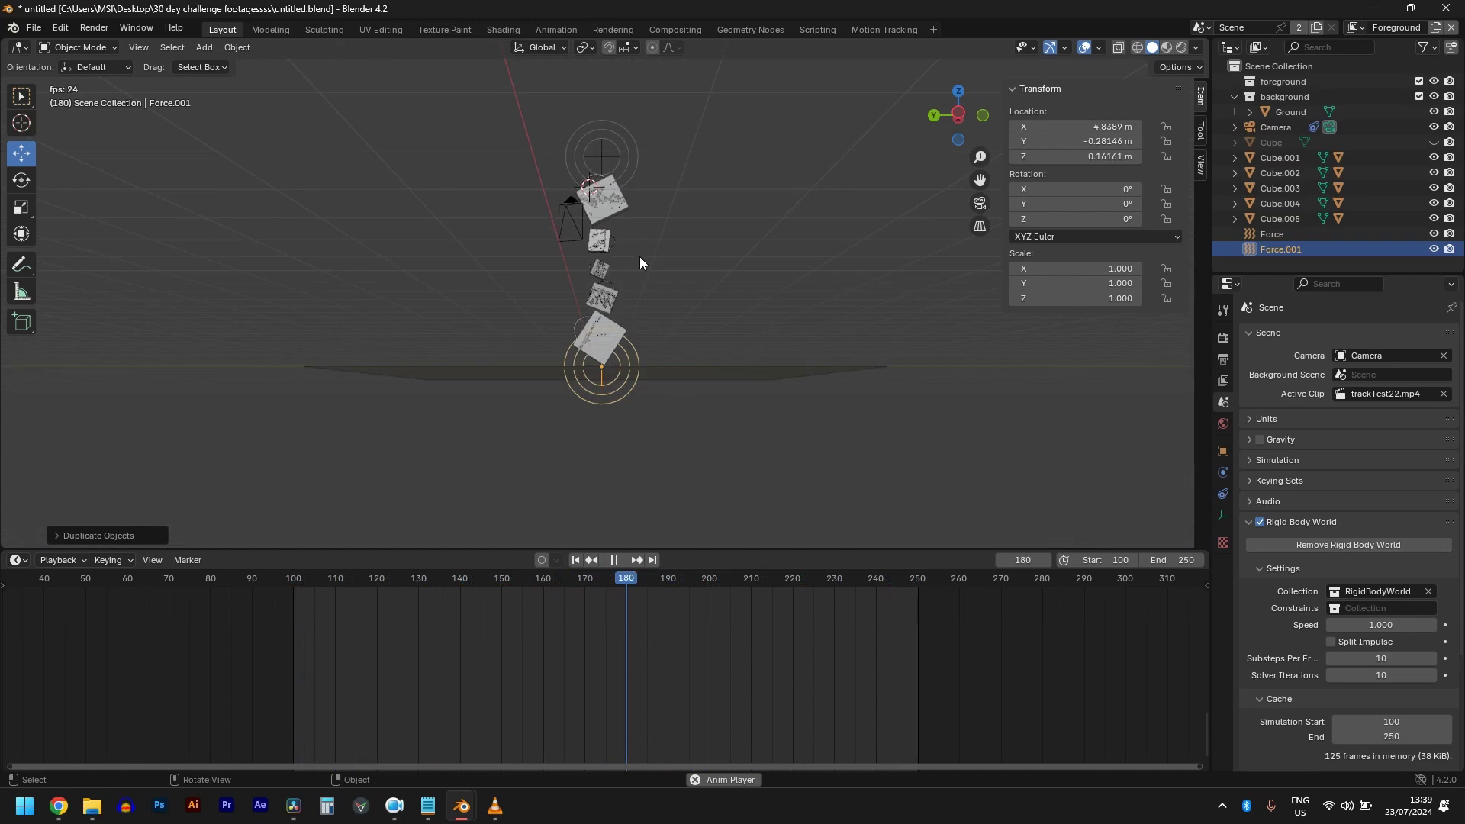
scroll(639, 257, up, 2)
scroll(648, 359, up, 1)
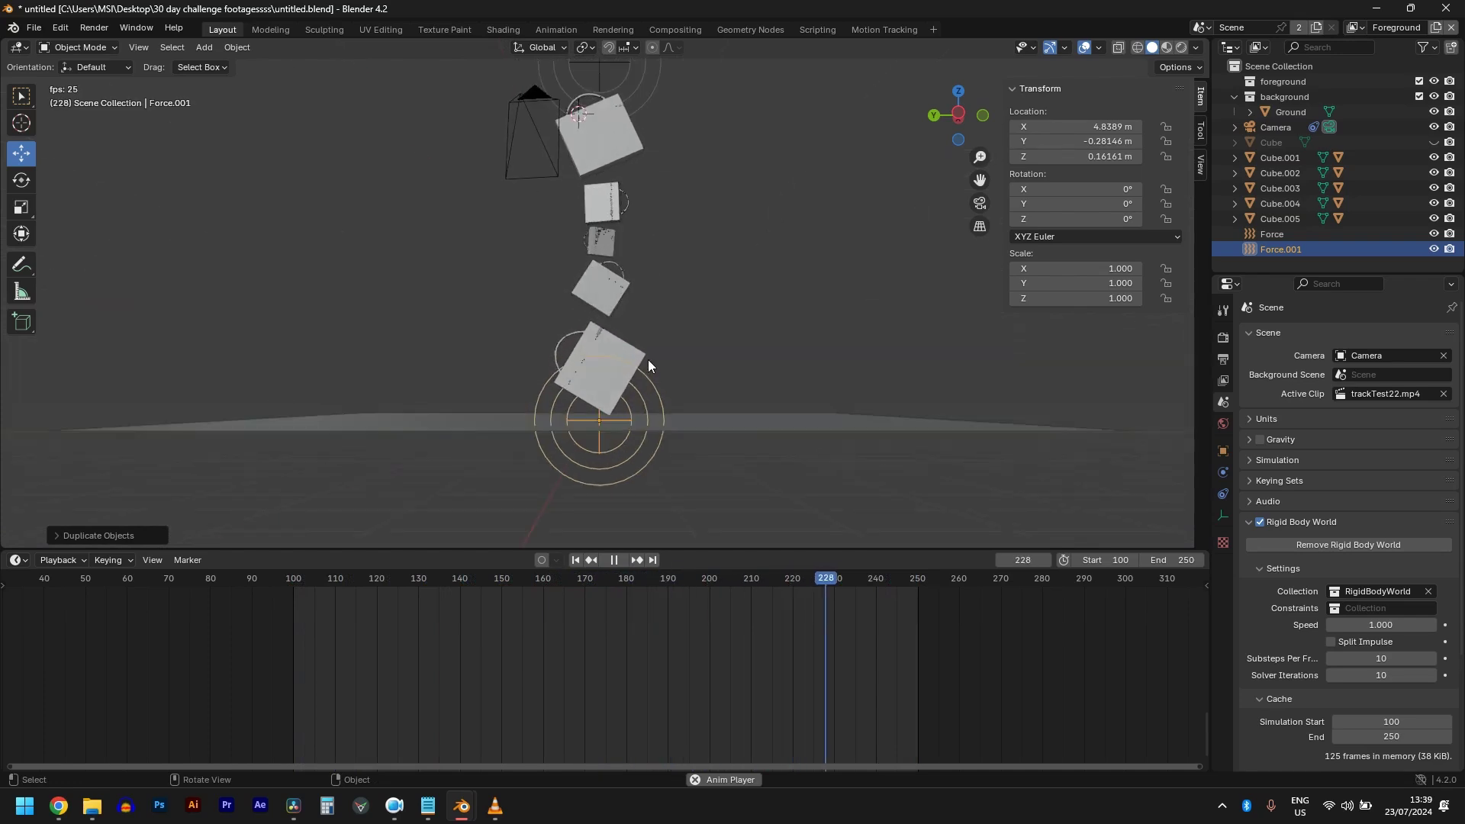
key(space)
Set the lower force field's strength to -250 and save the file
middle_drag(613, 413, 637, 386)
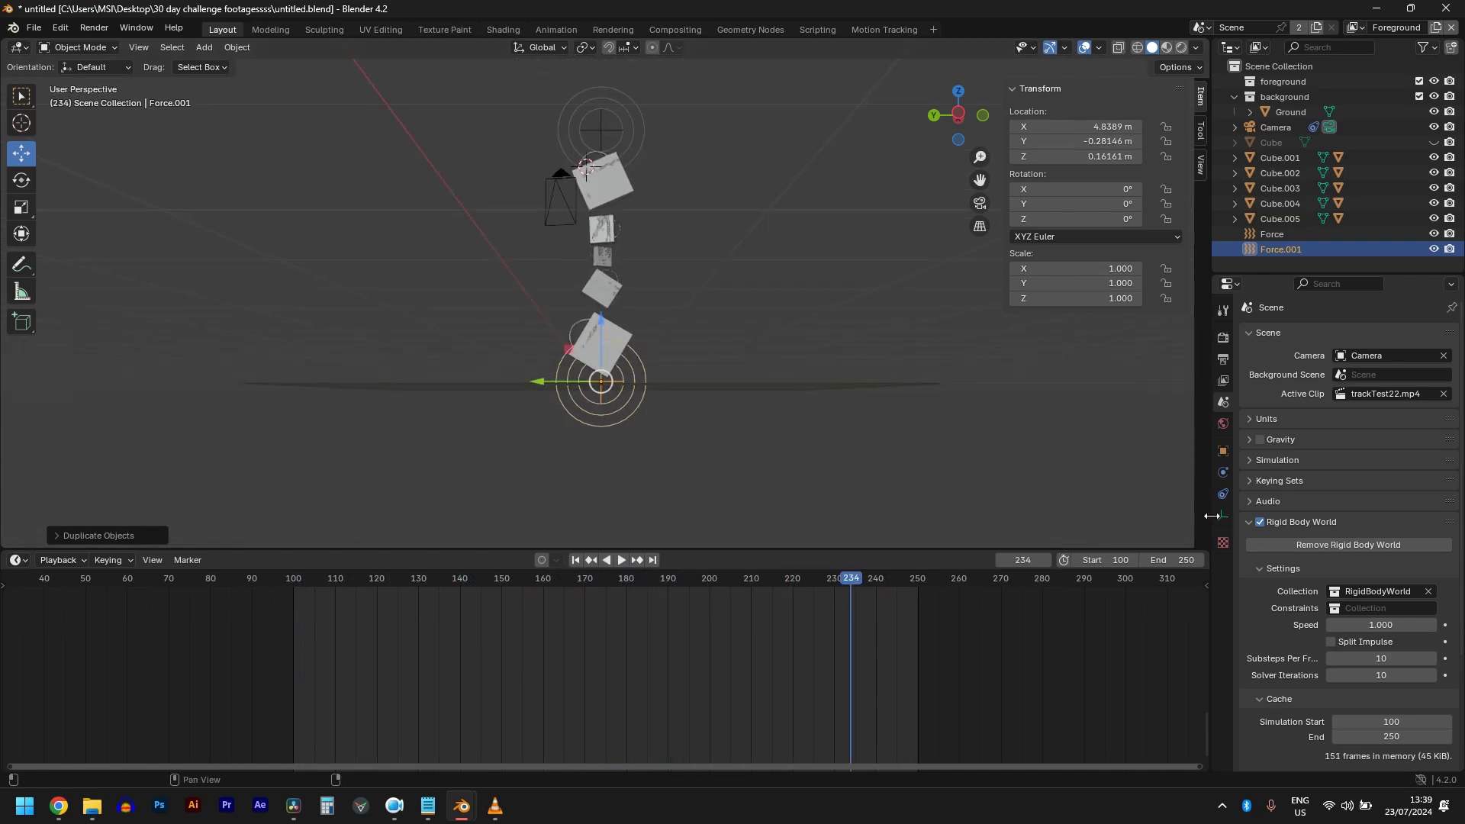
click(1223, 472)
click(1378, 451)
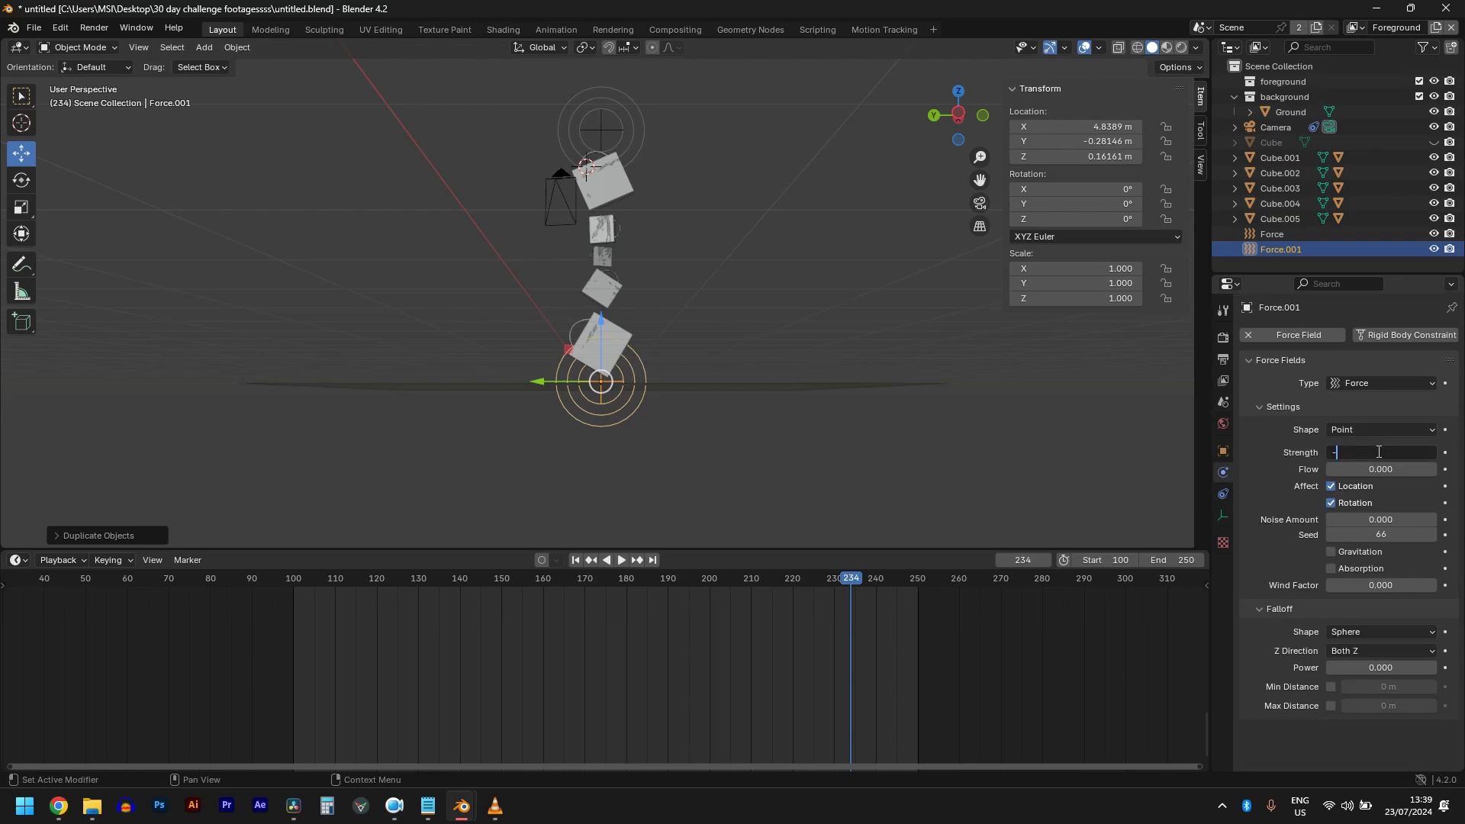
key(ctrl+s)
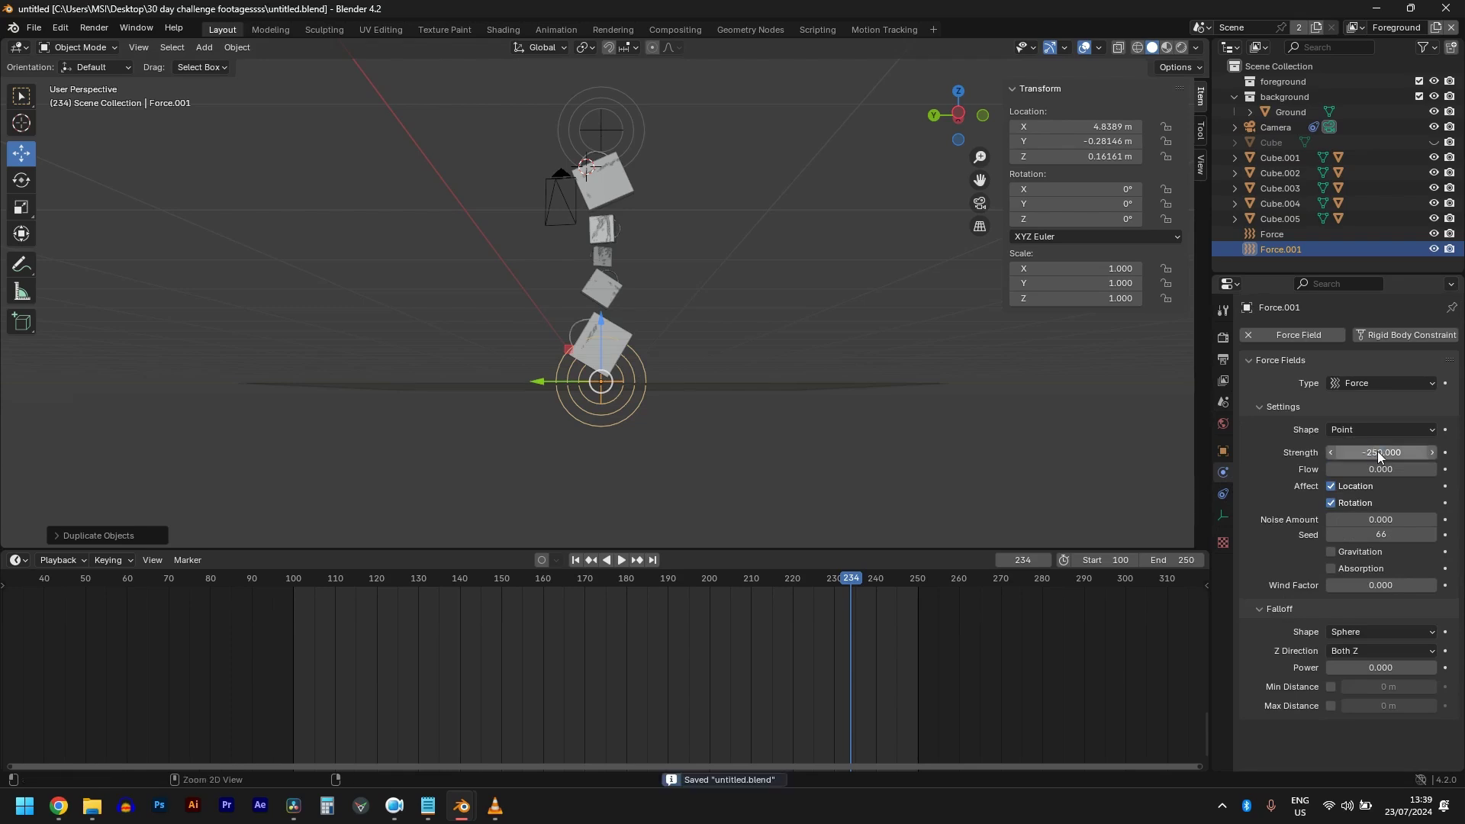
Play the simulation again to check the handbags' motion with the stronger lower force field
middle_drag(877, 320, 767, 368)
scroll(786, 374, up, 1)
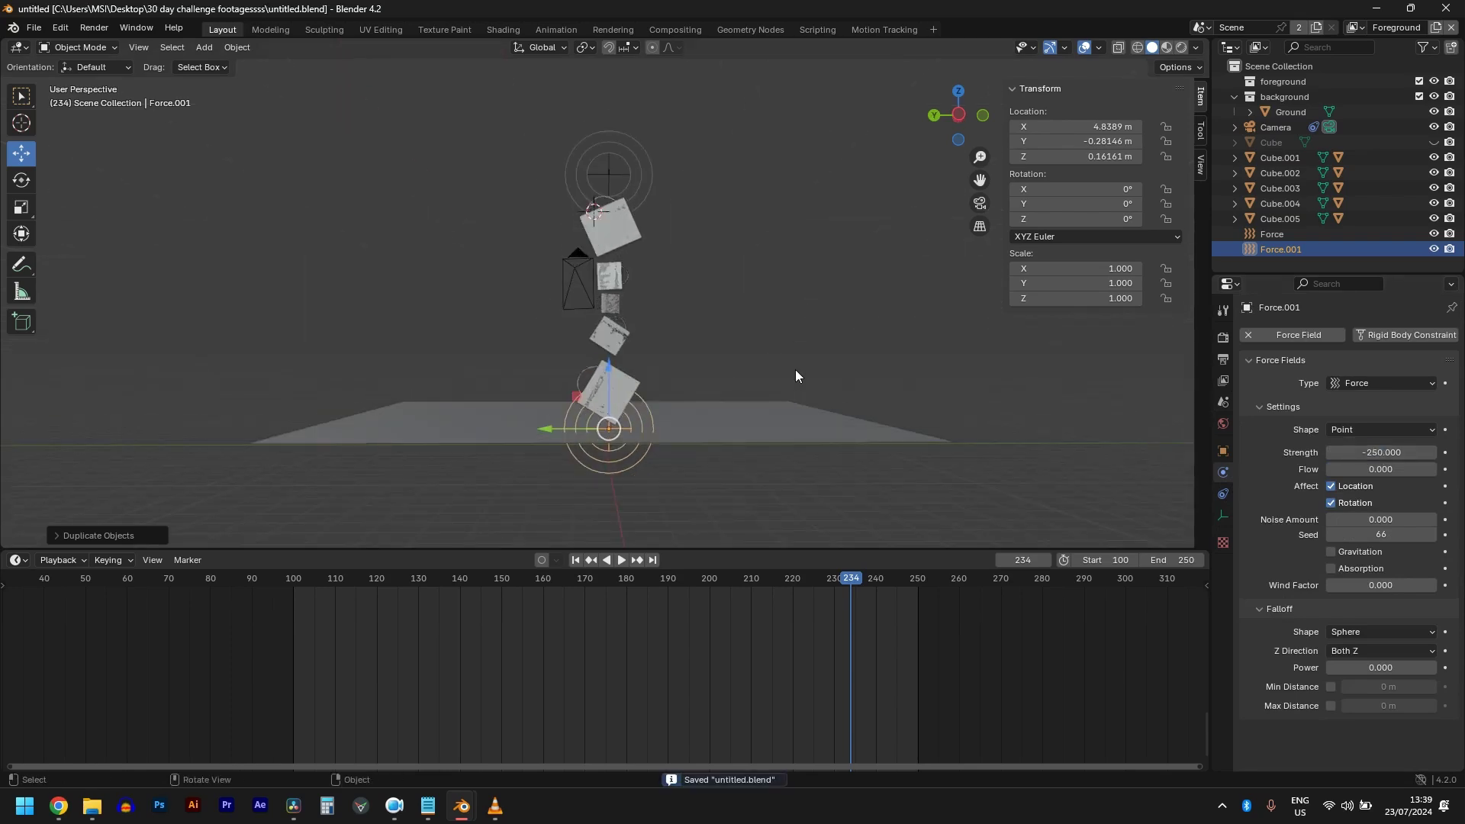
key(space)
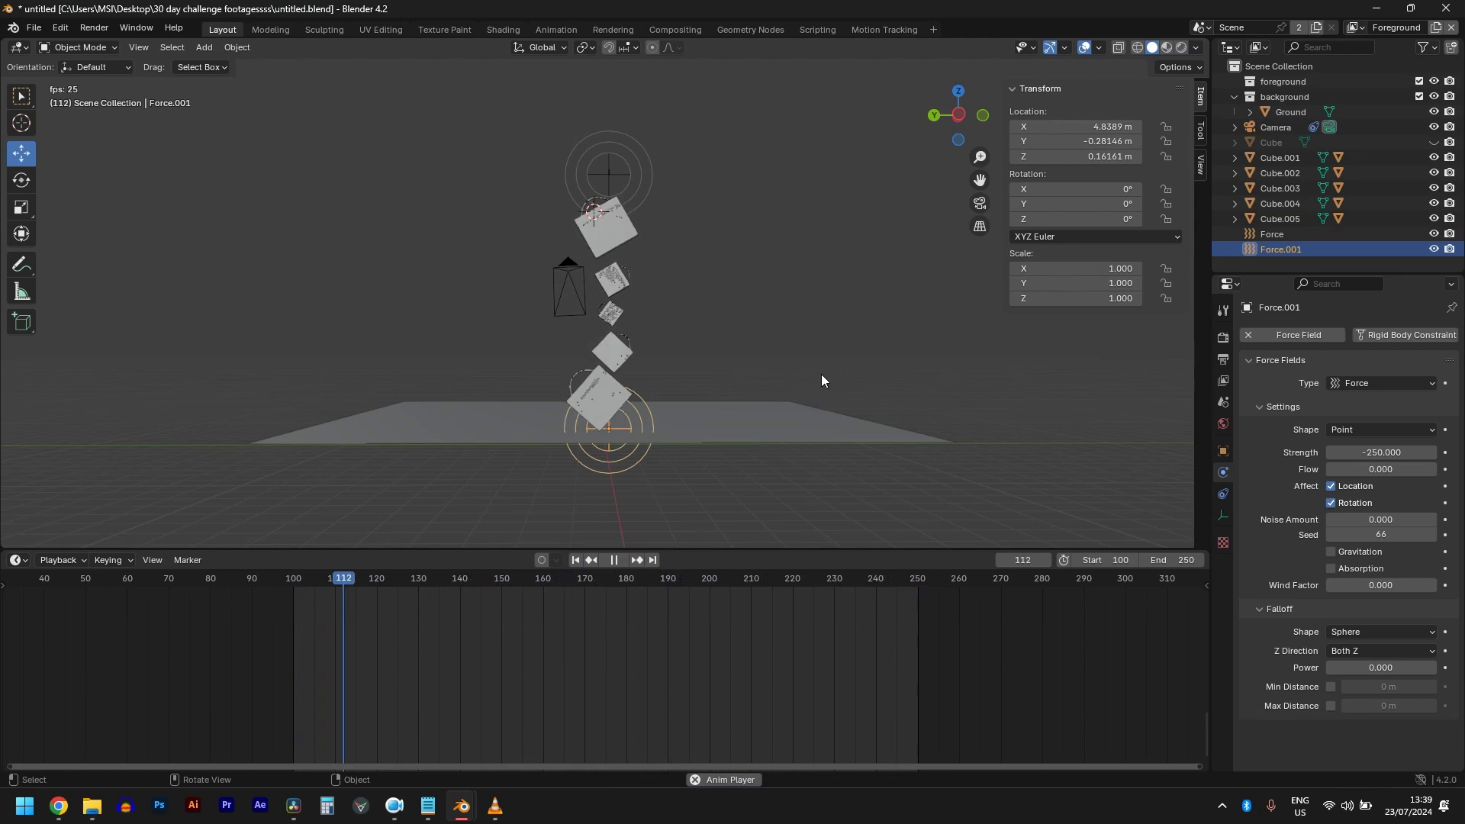
Delete the upper force field above the handbag stack and return to the start frame
key(space)
key(ctrl+z)
key(ctrl+z)
key(x)
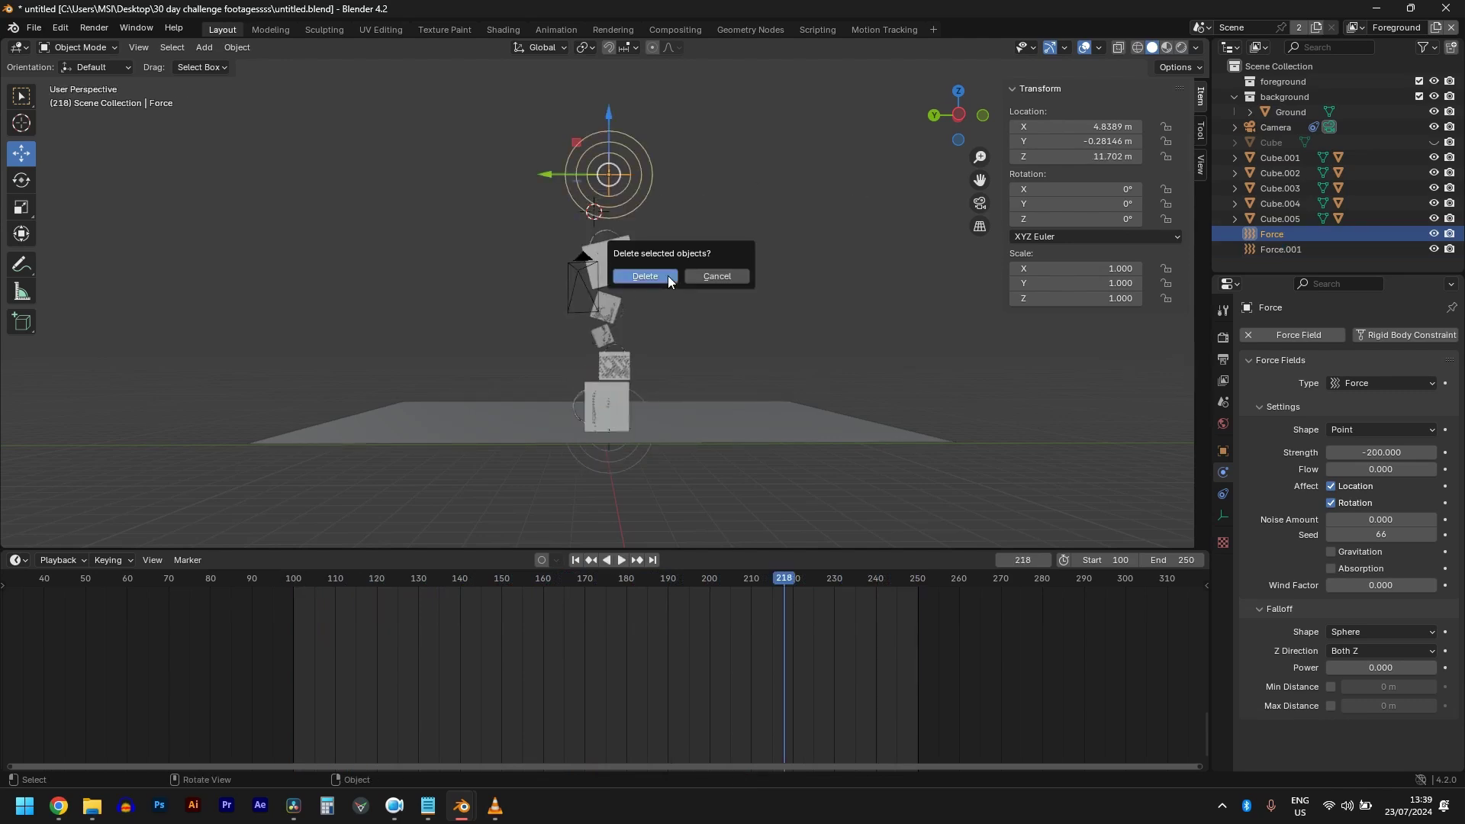
click(644, 276)
key(shift+Left)
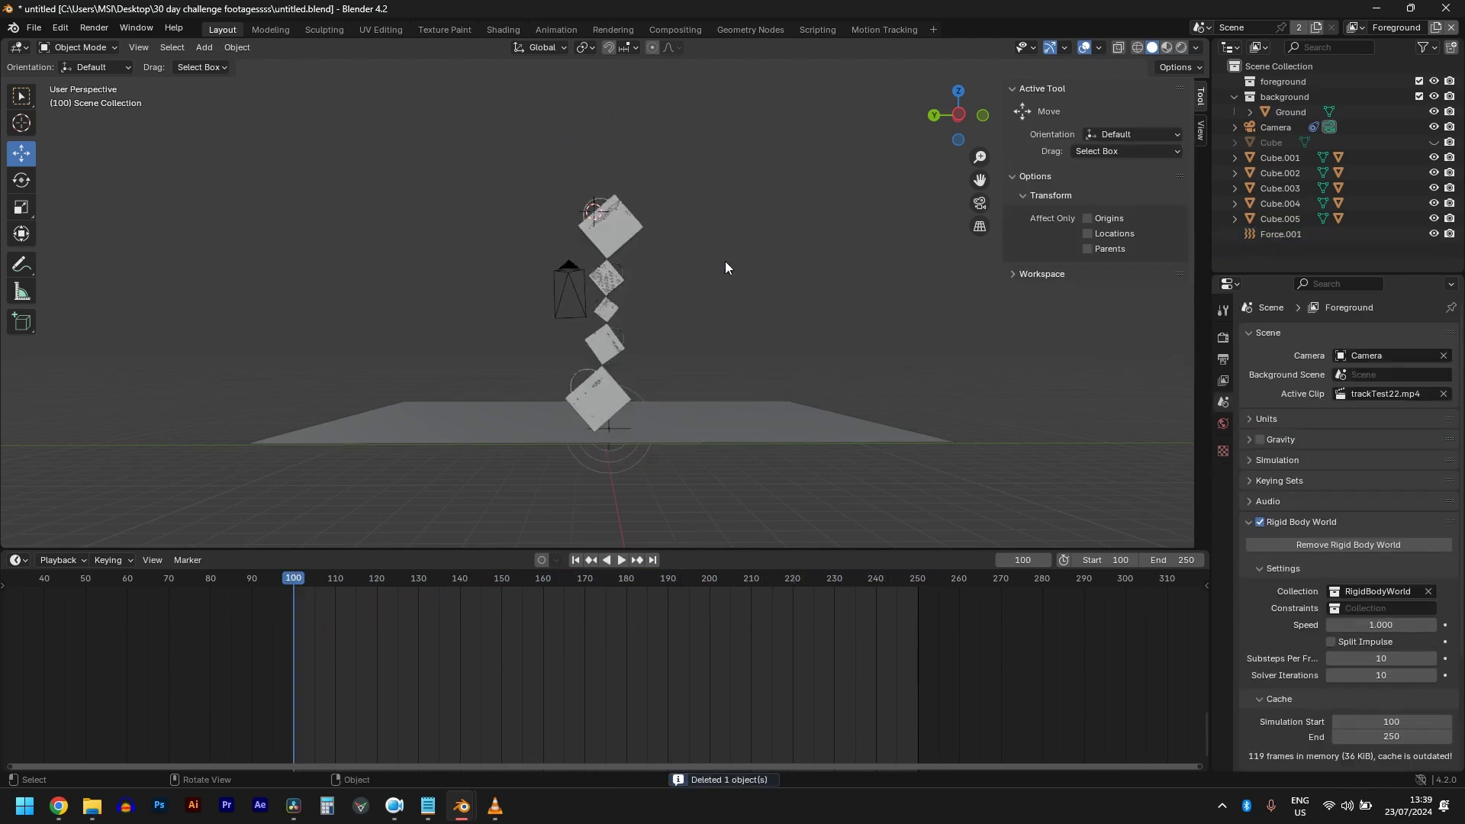
Play the simulation with only the lower force field and examine the handbags' motion from another angle
key(space)
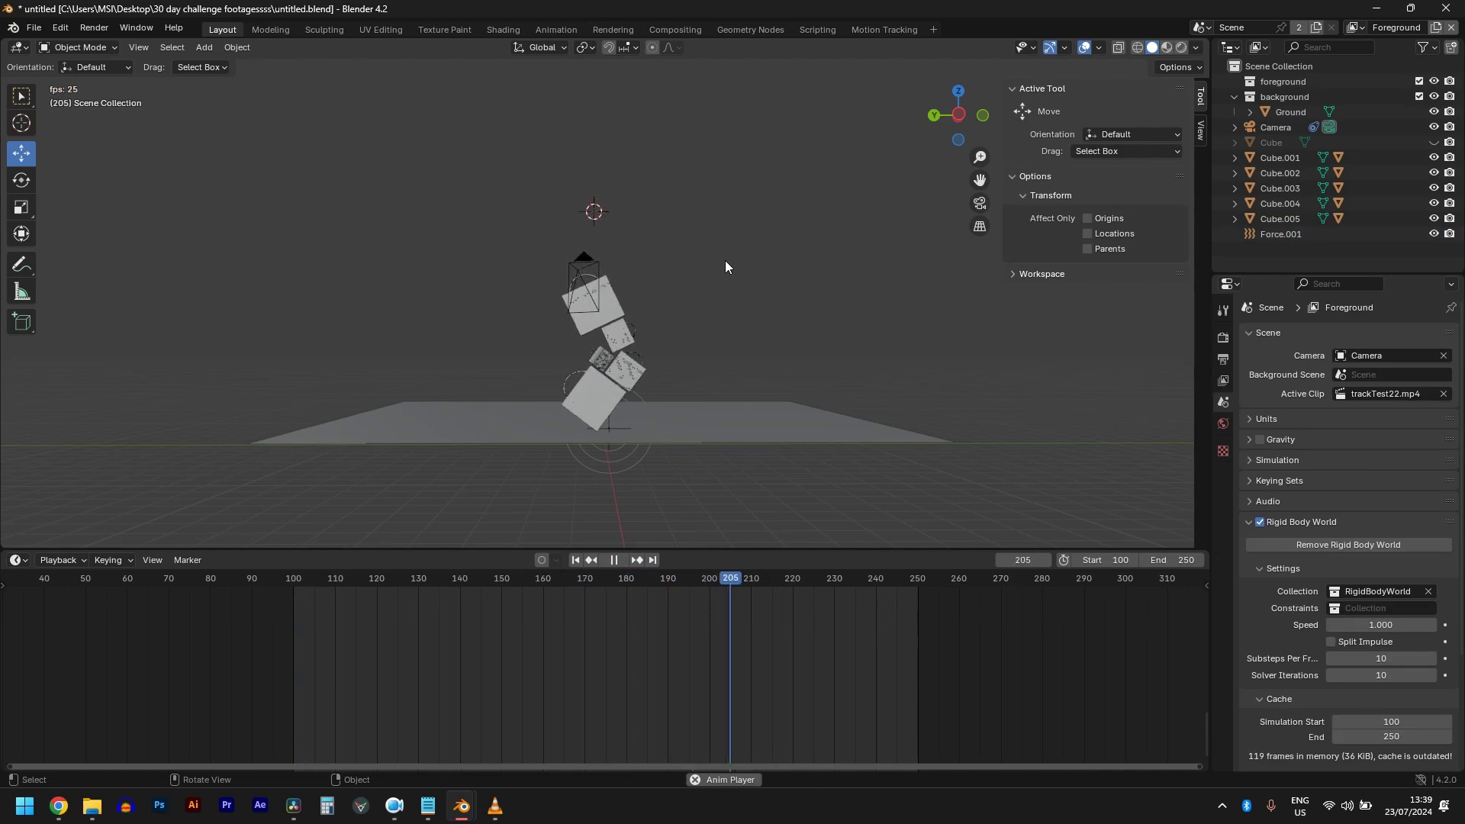
scroll(649, 297, up, 3)
middle_drag(616, 337, 693, 355)
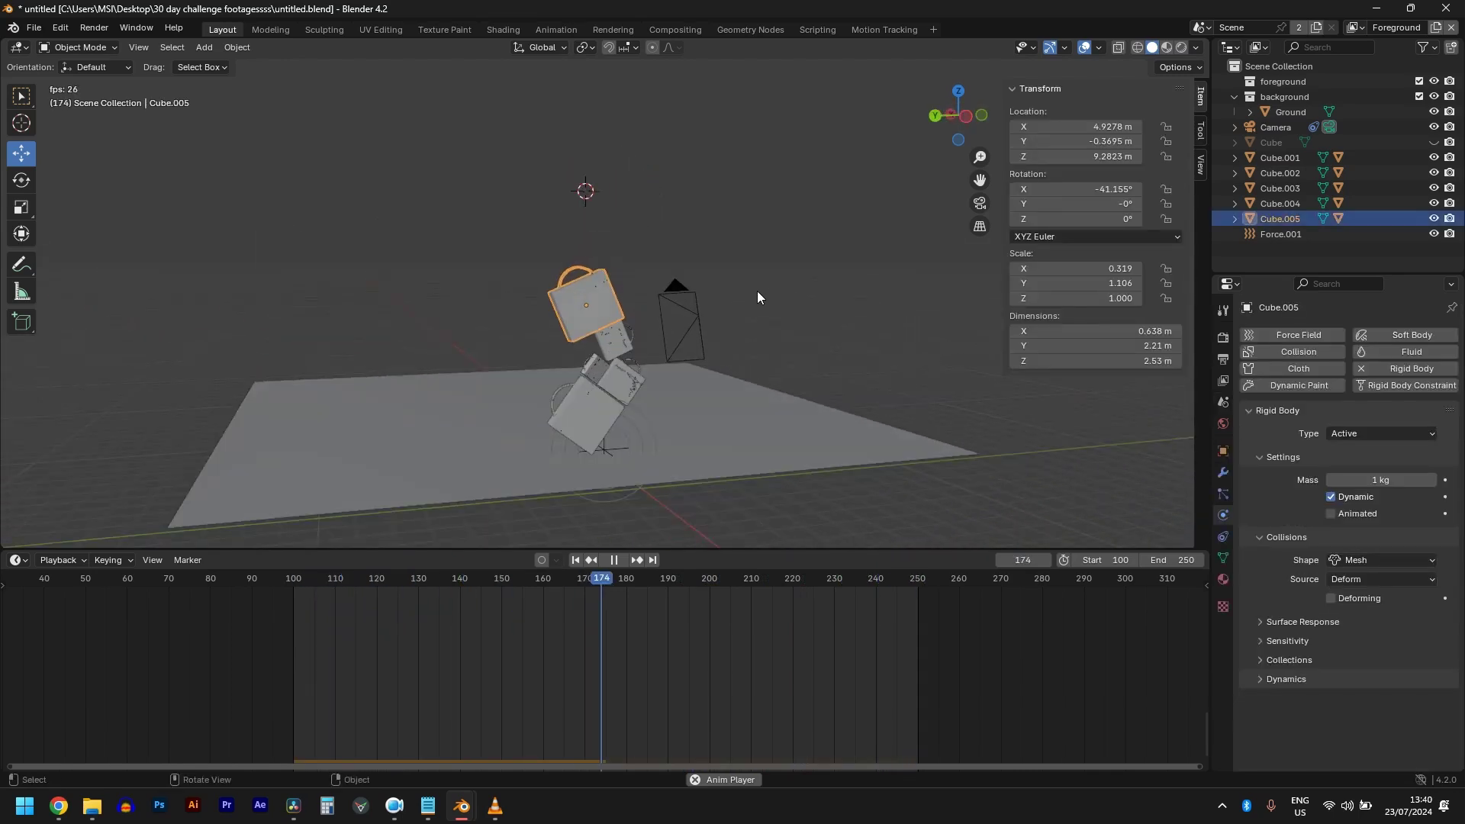
key(space)
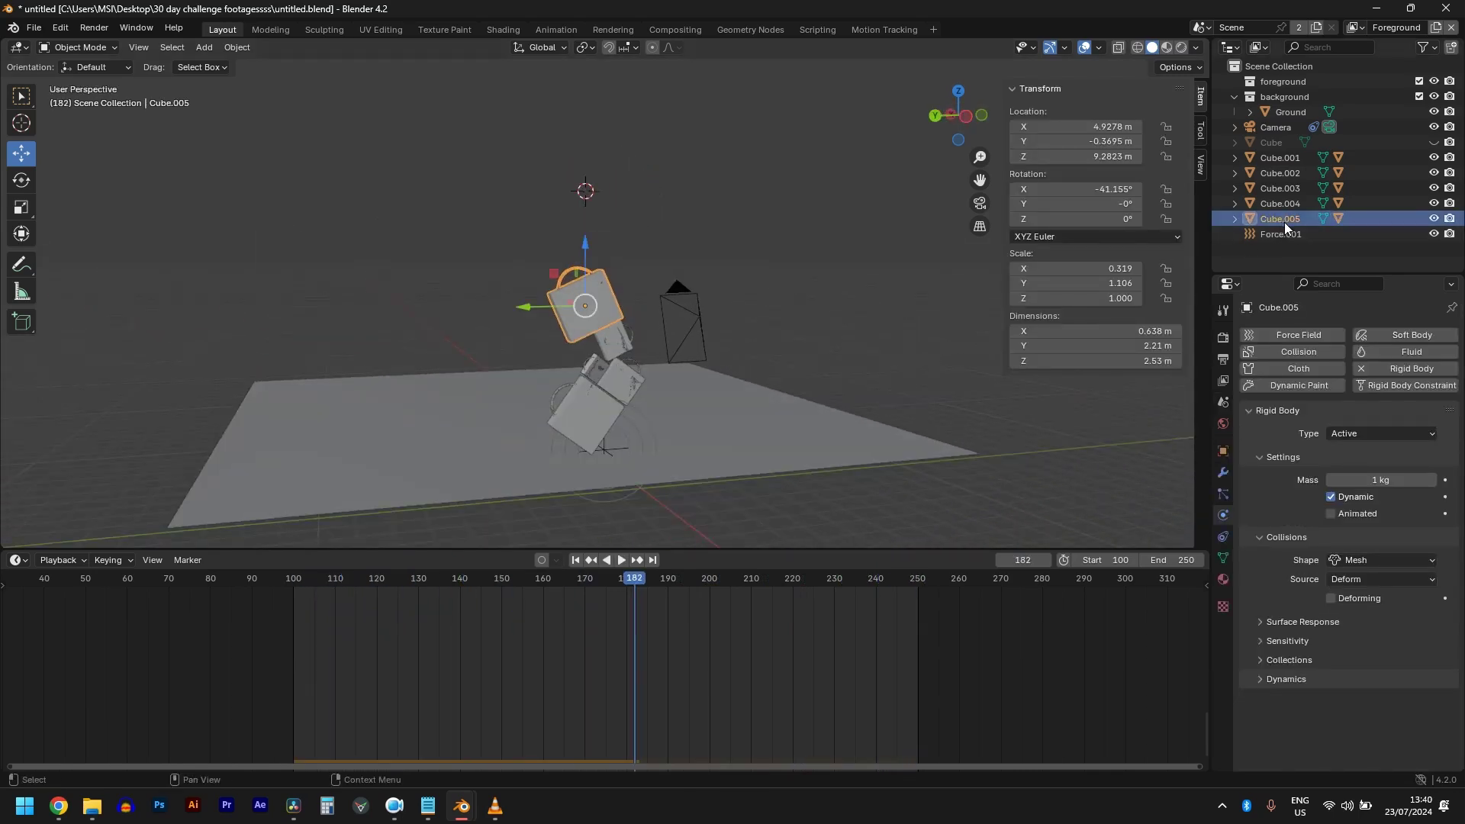
Undo the deletion of the upper force field, set its strength to -50, and replay the simulation after saving
key(ctrl+z)
key(ctrl+z)
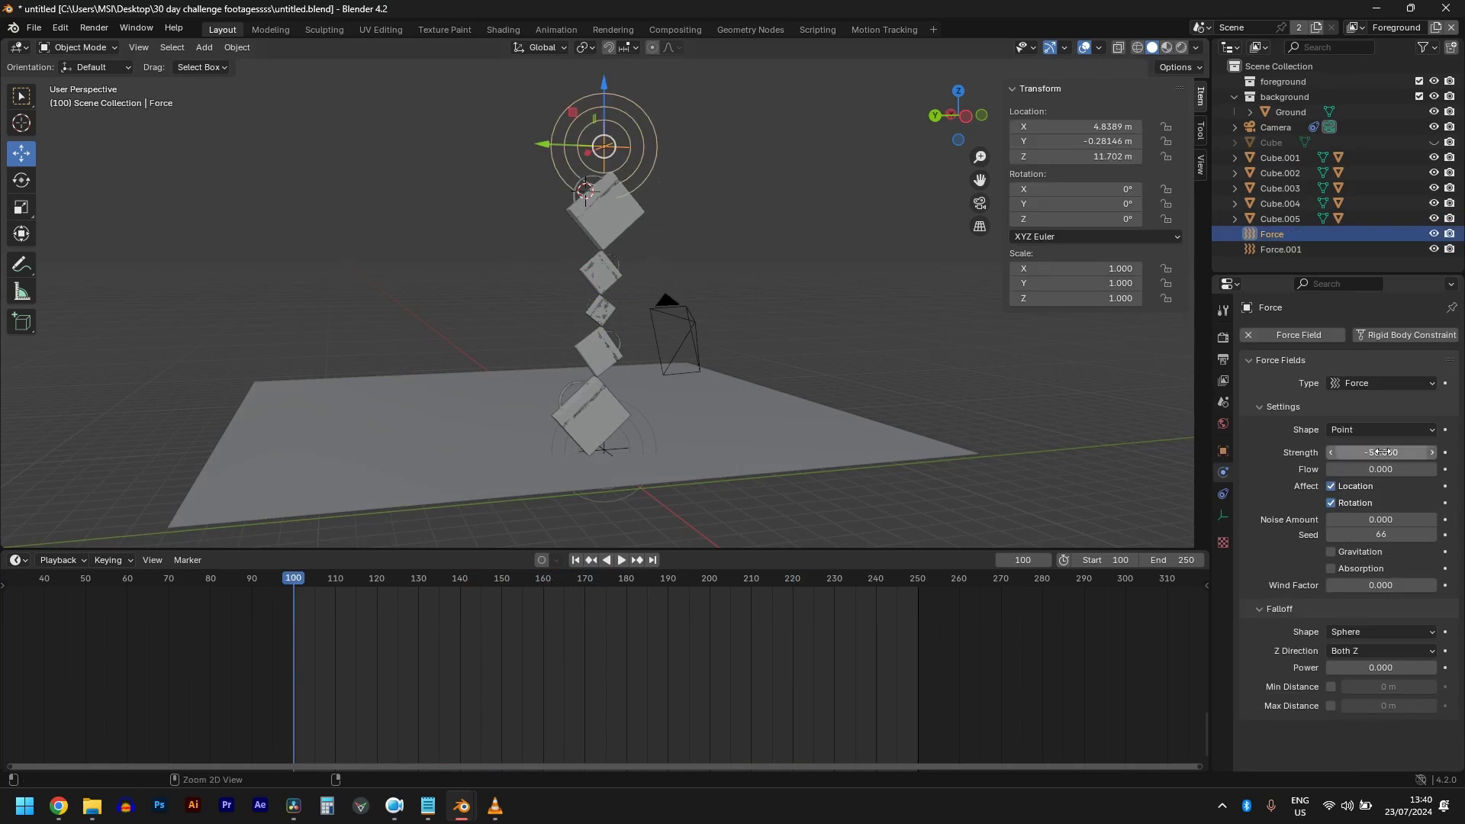
key(ctrl+s)
key(space)
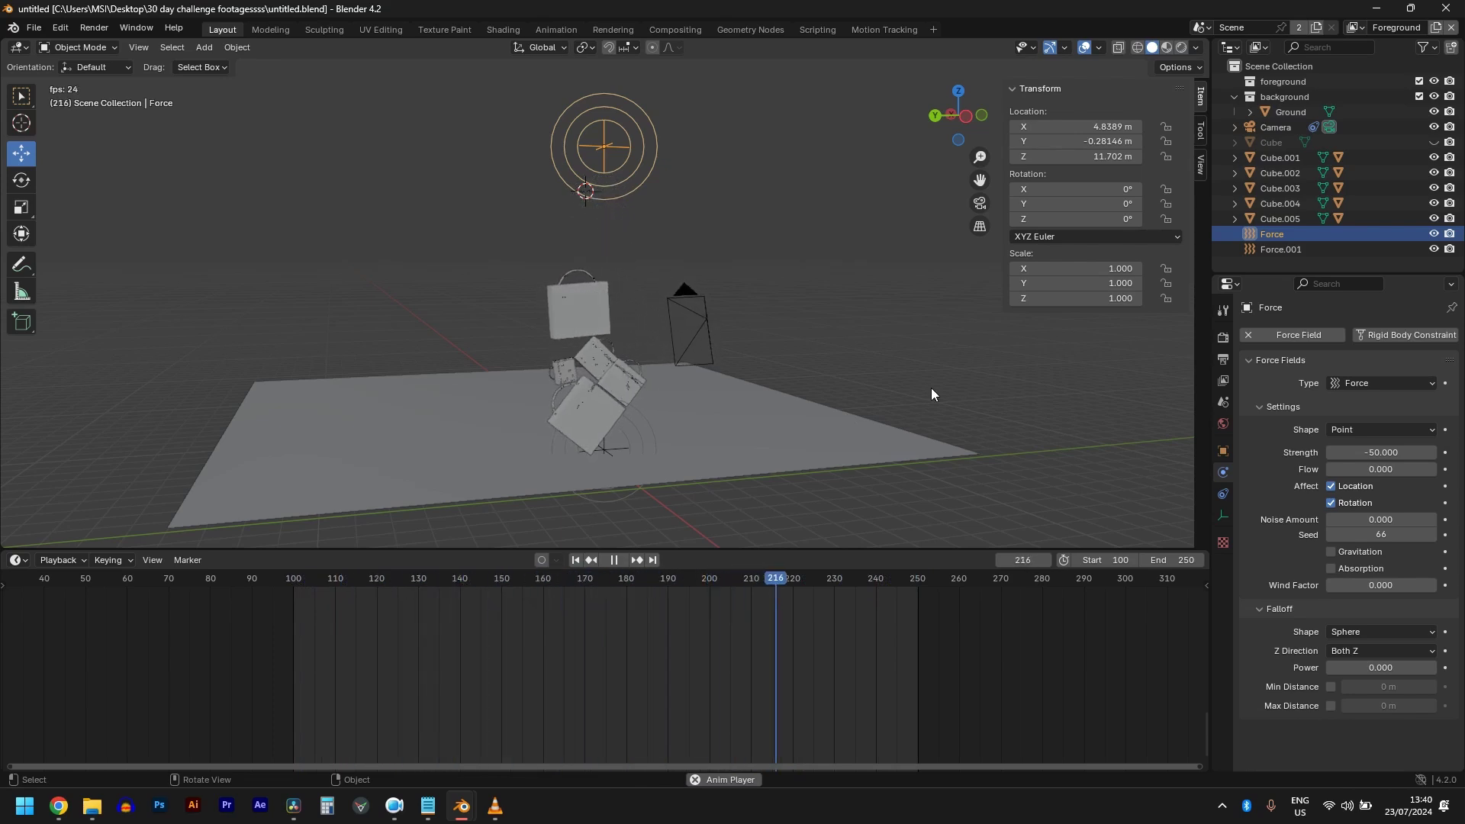
Set the upper force field's strength to -100 and replay the simulation from the start frame to examine the handbags
key(space)
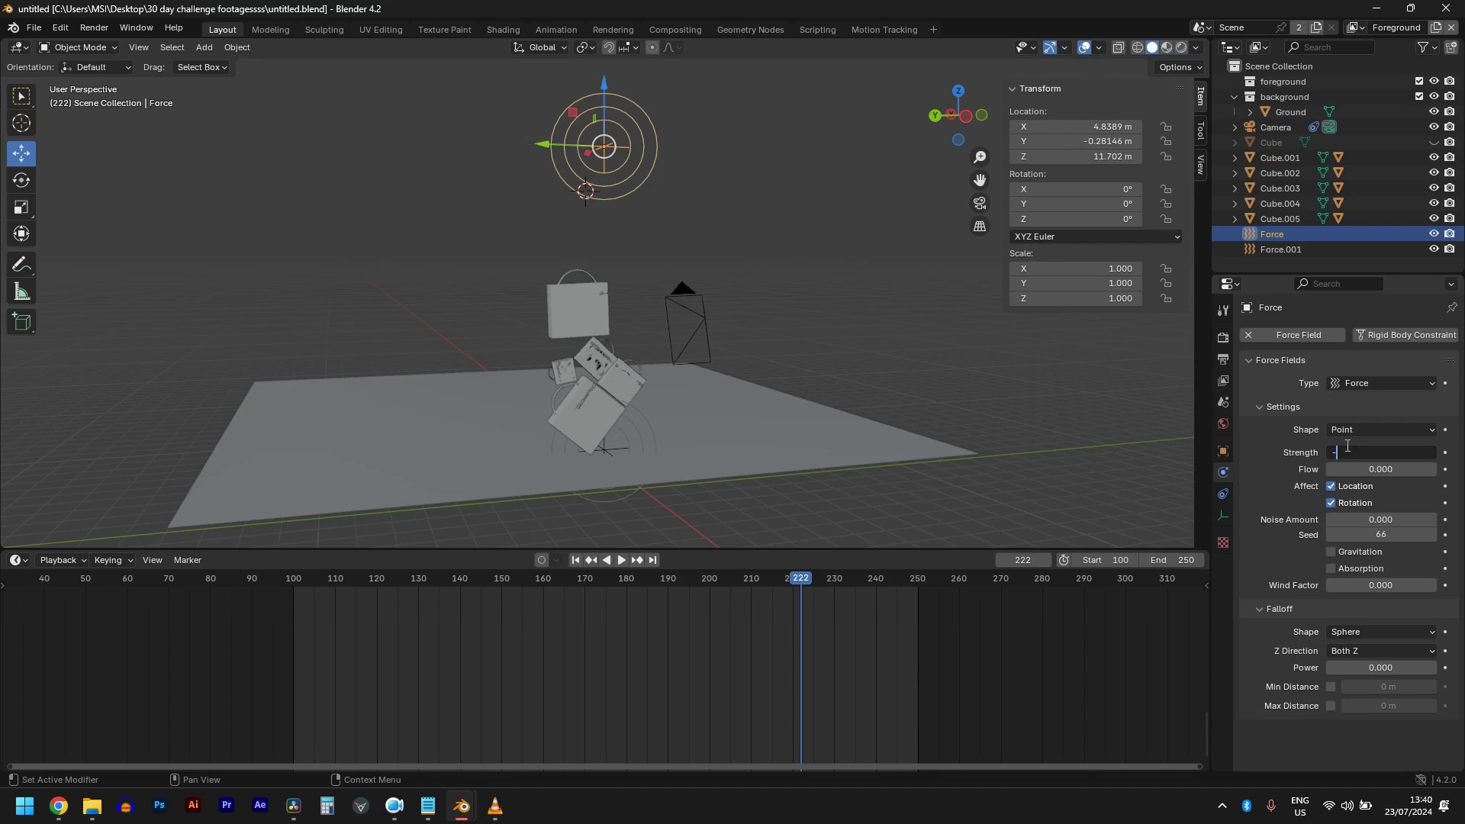
key(Return)
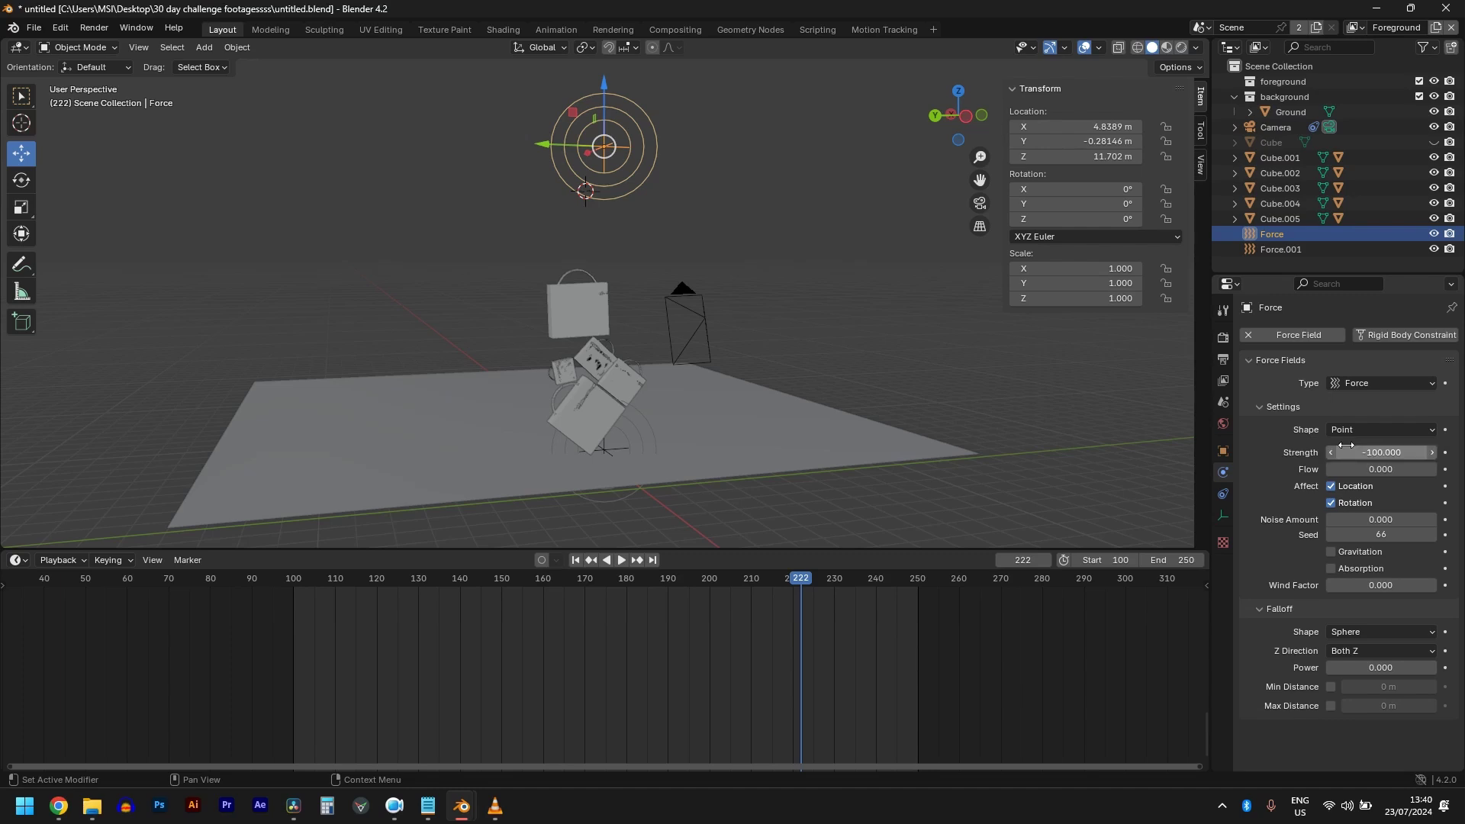
key(shift+Left)
key(space)
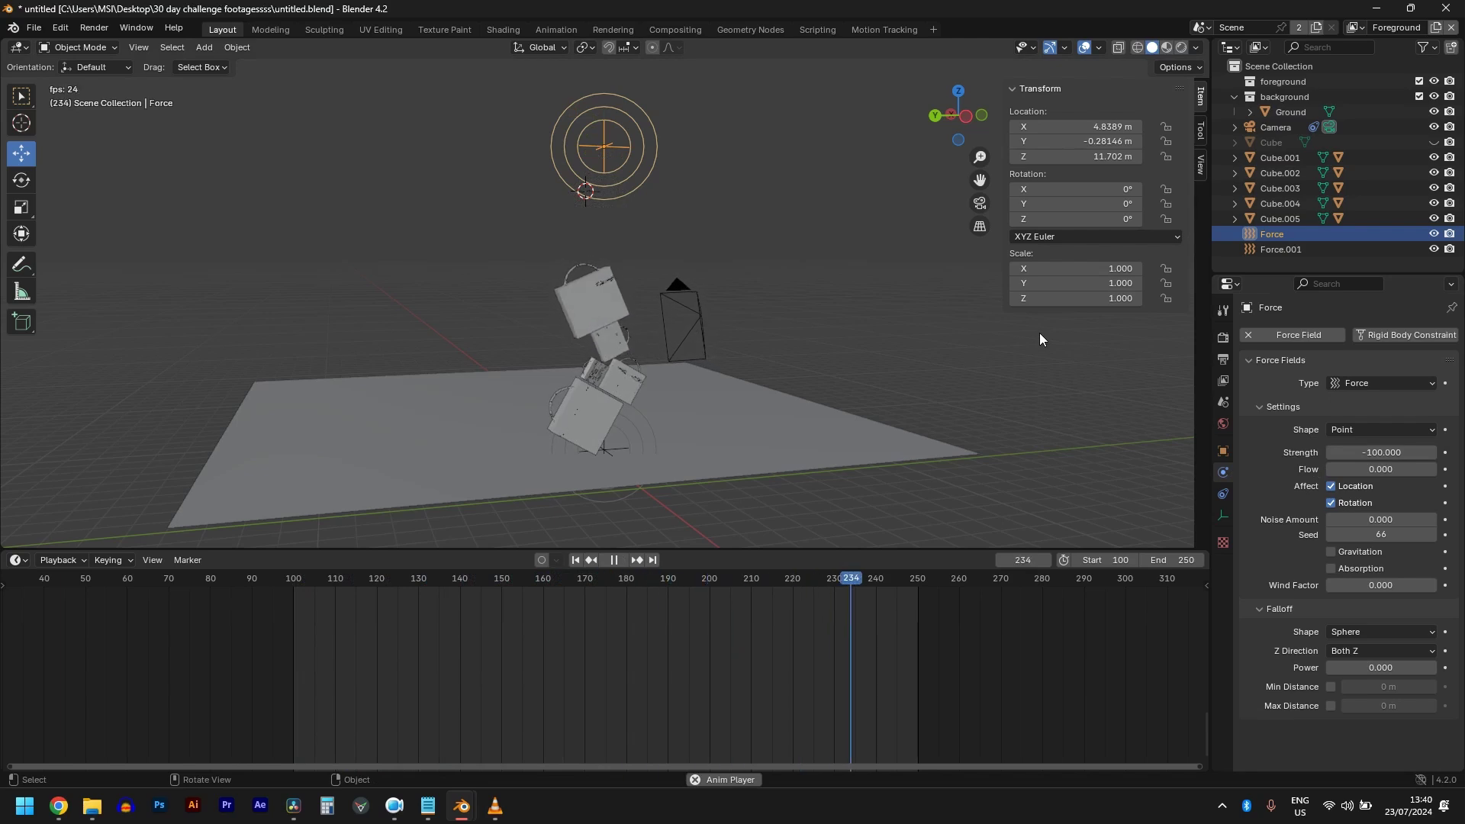
scroll(648, 414, up, 3)
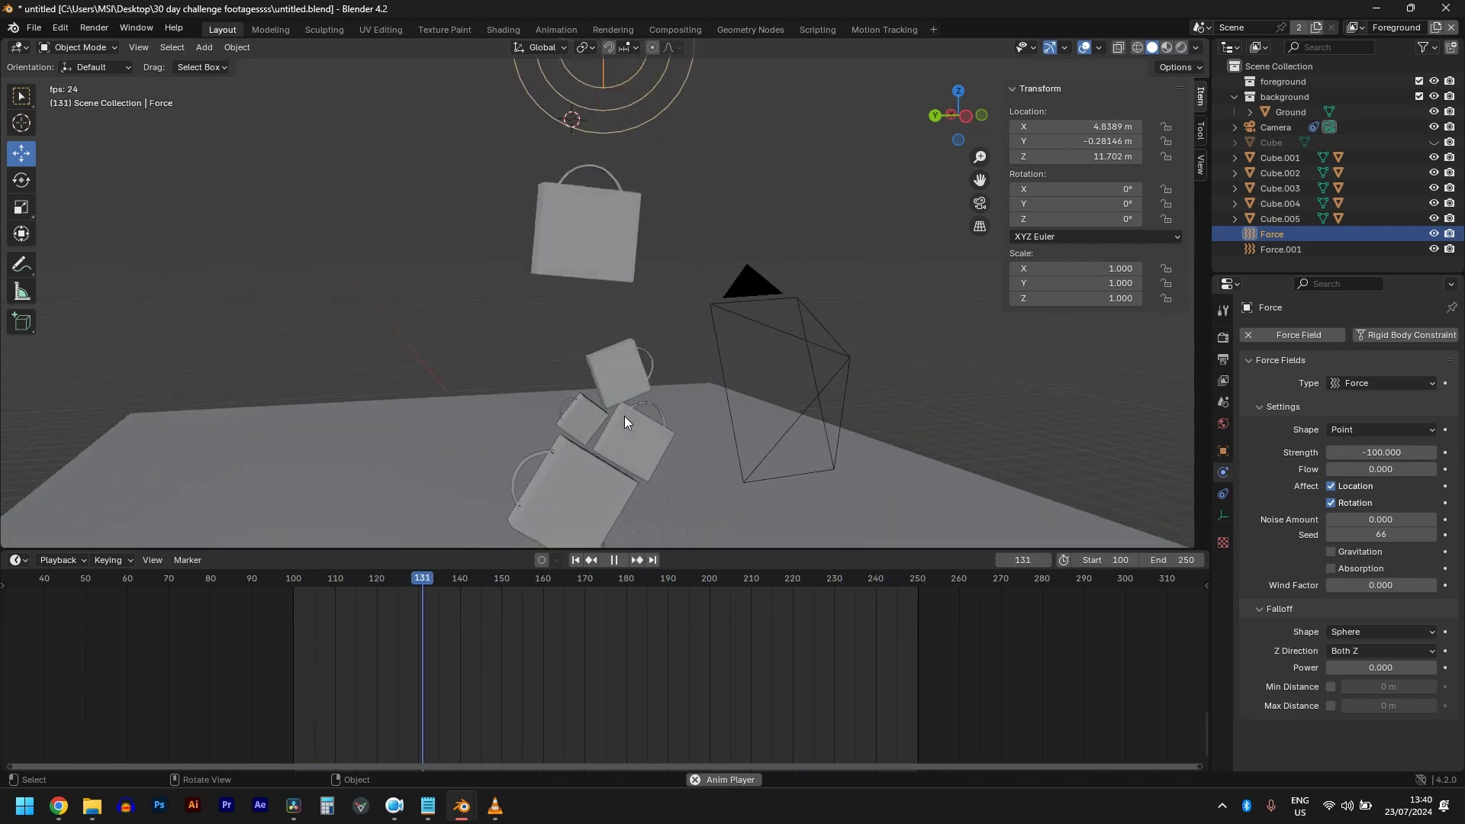
click(575, 278)
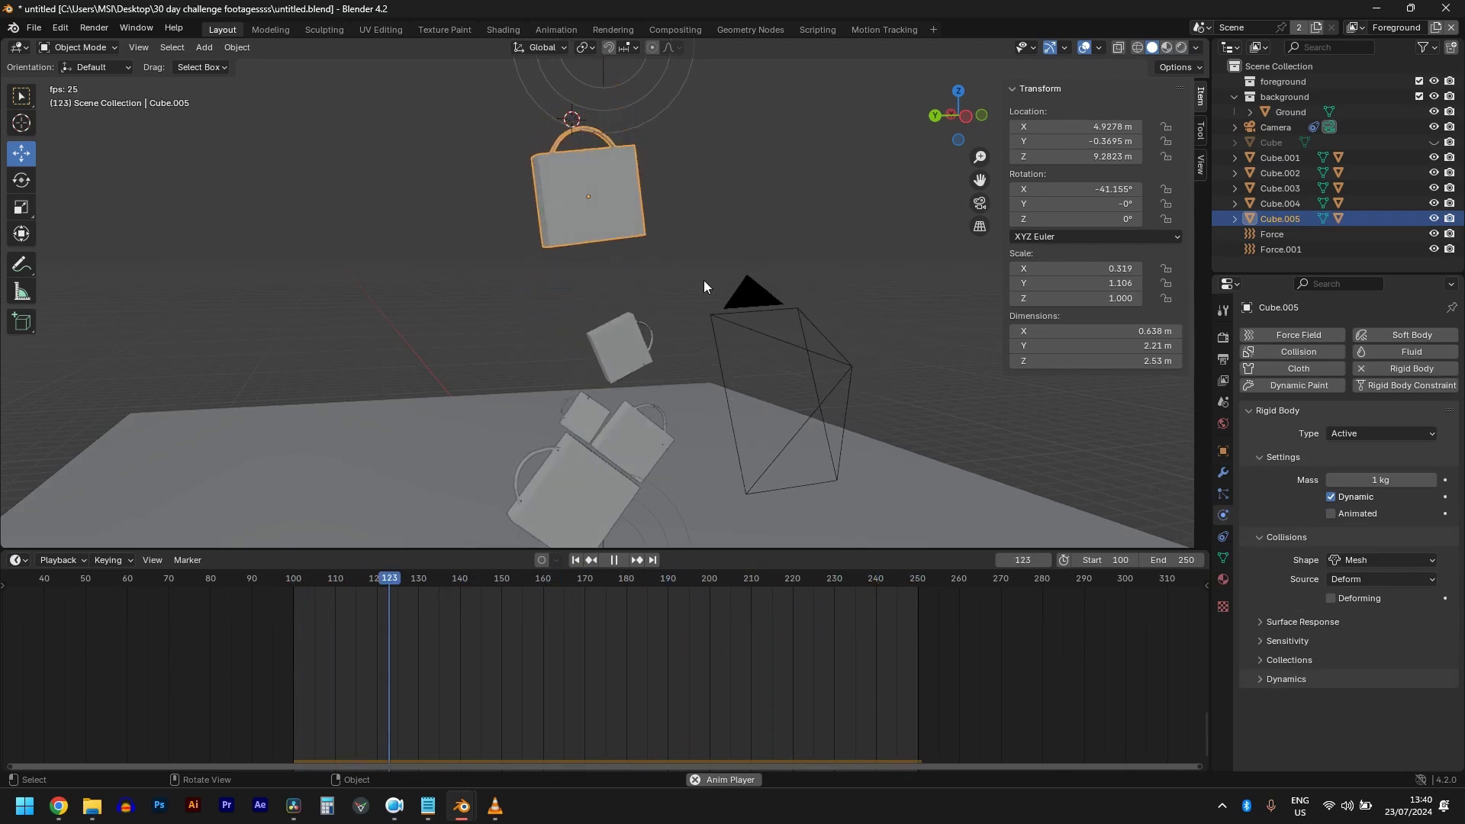
scroll(702, 328, down, 2)
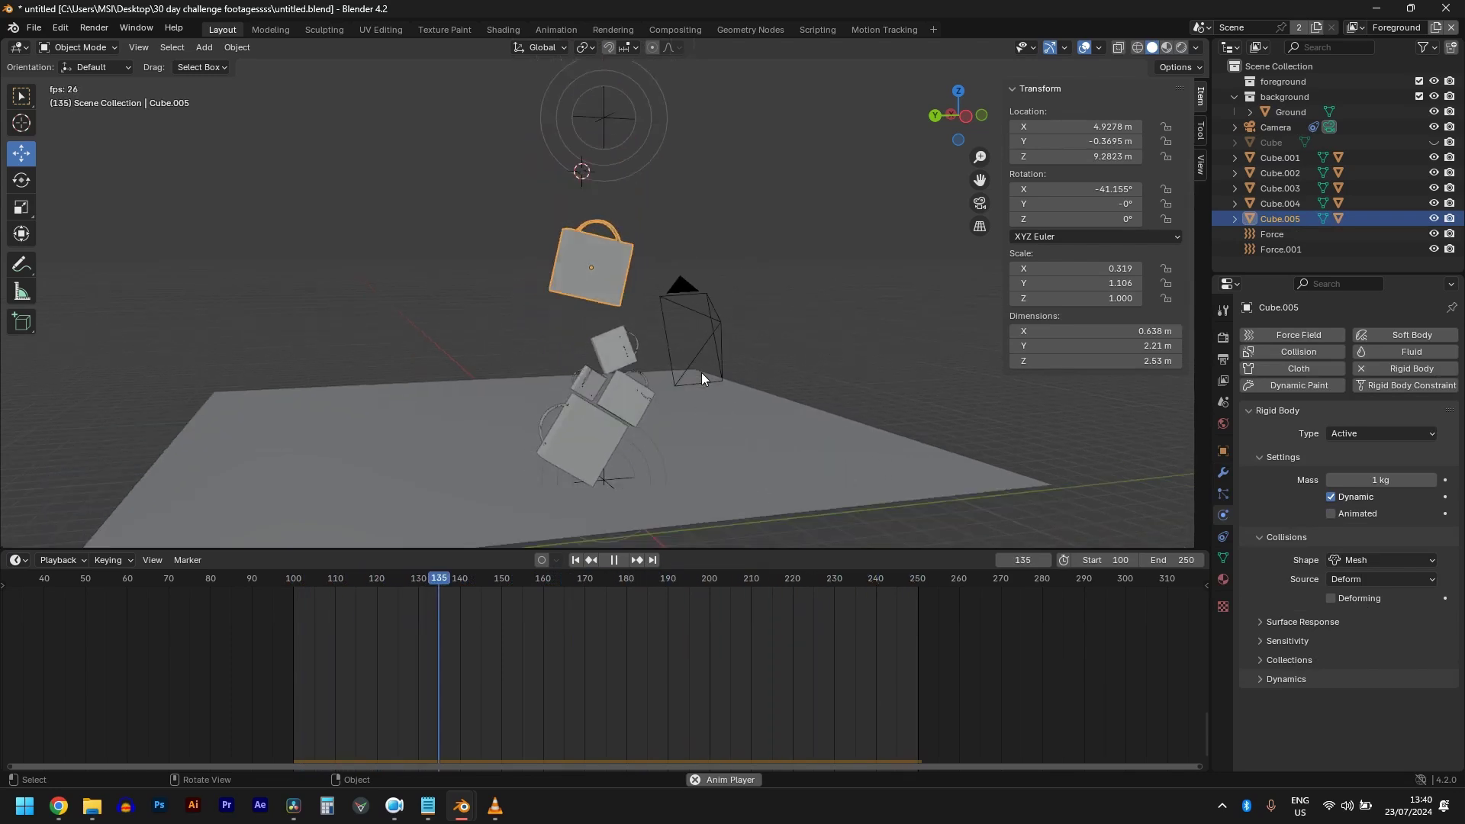
Set the upper force field's strength to -80 and save the file
click(643, 154)
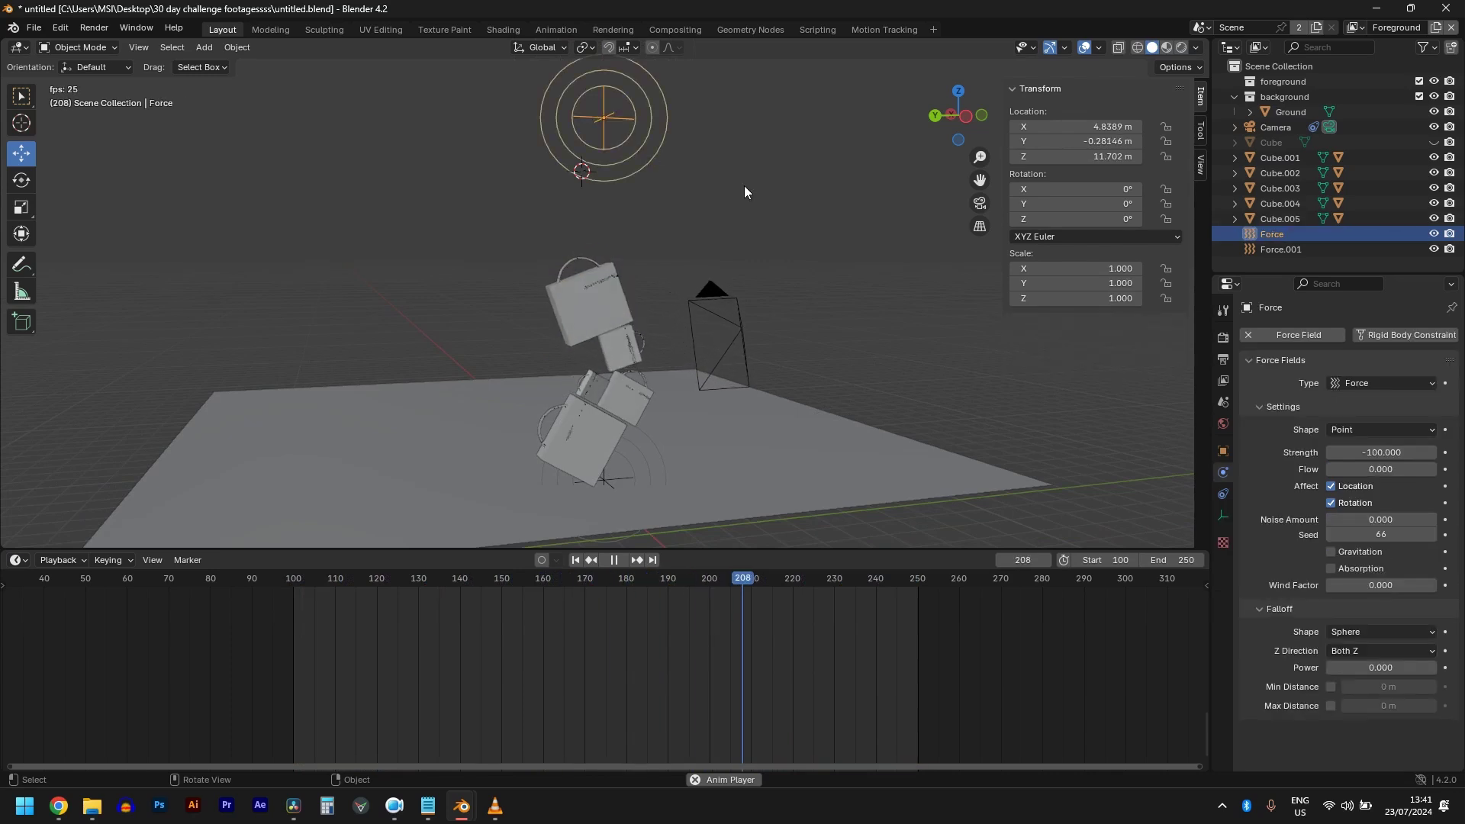
click(1401, 452)
text(-80)
key(Return)
key(ctrl+s)
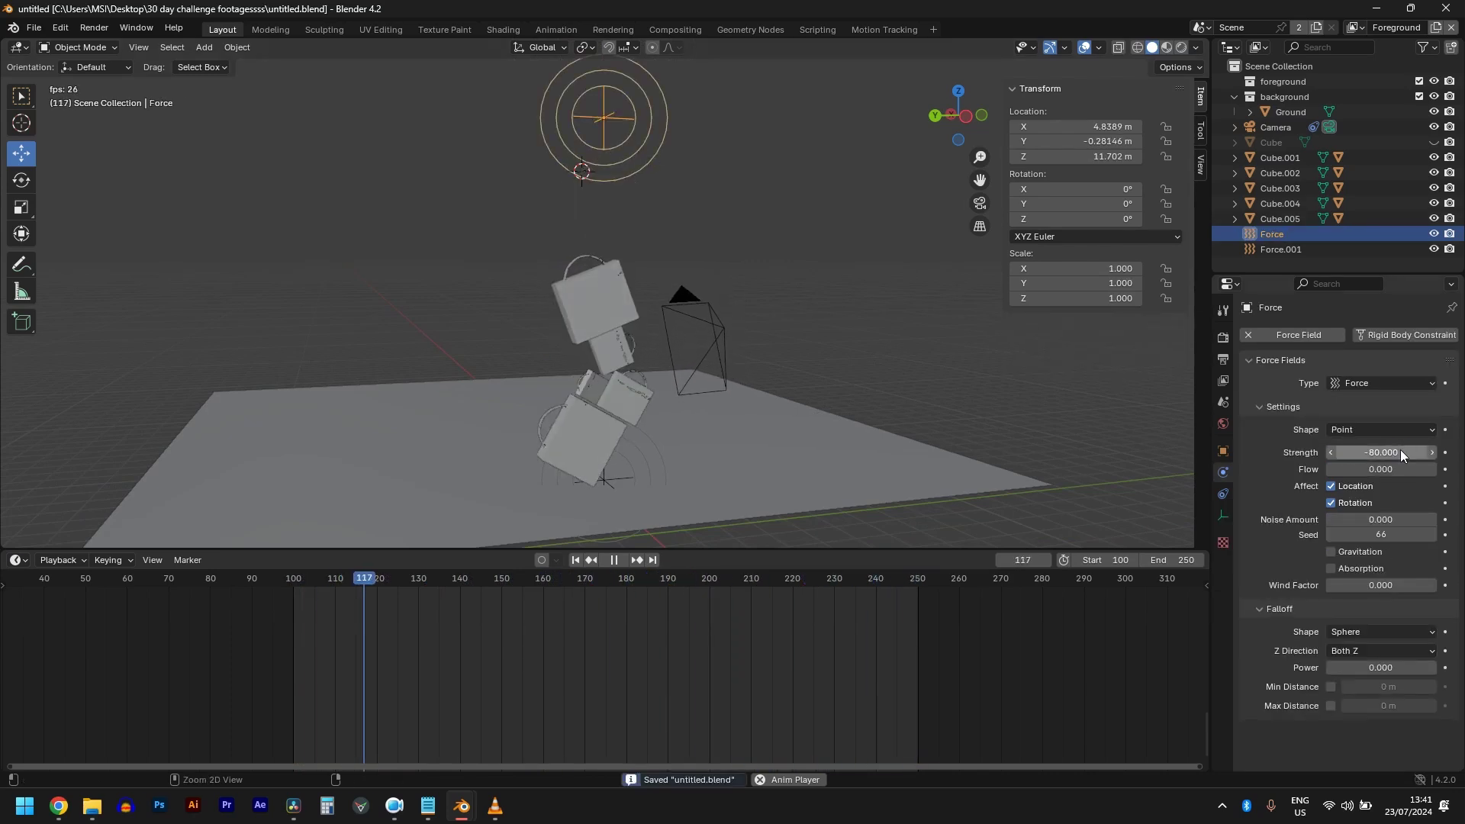
Replay the simulation from the start frame and examine the handbags' motion from the opposite side
key(space)
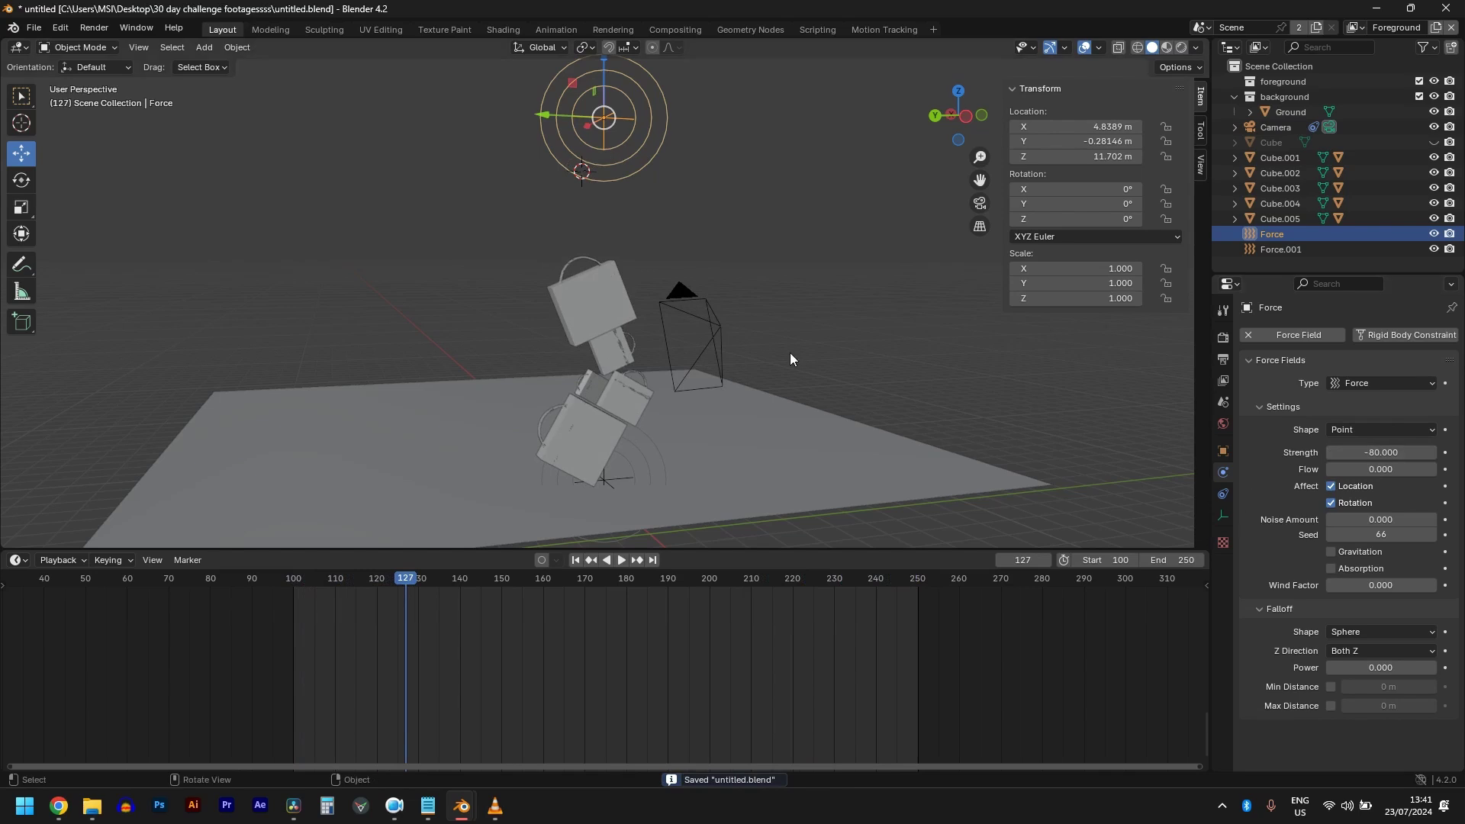
key(shift+Left)
scroll(790, 352, down, 1)
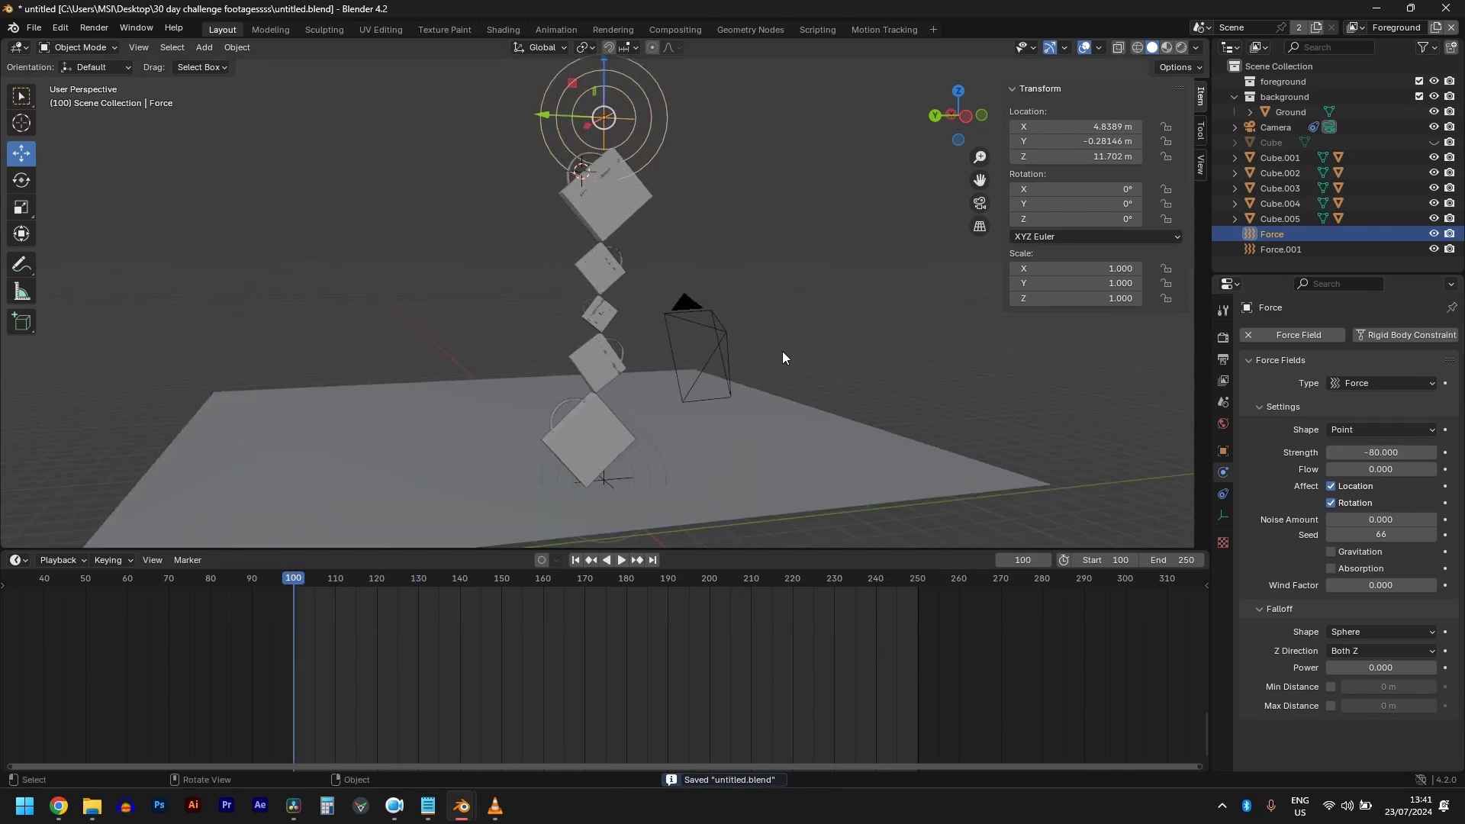
middle_drag(760, 355, 659, 374)
key(space)
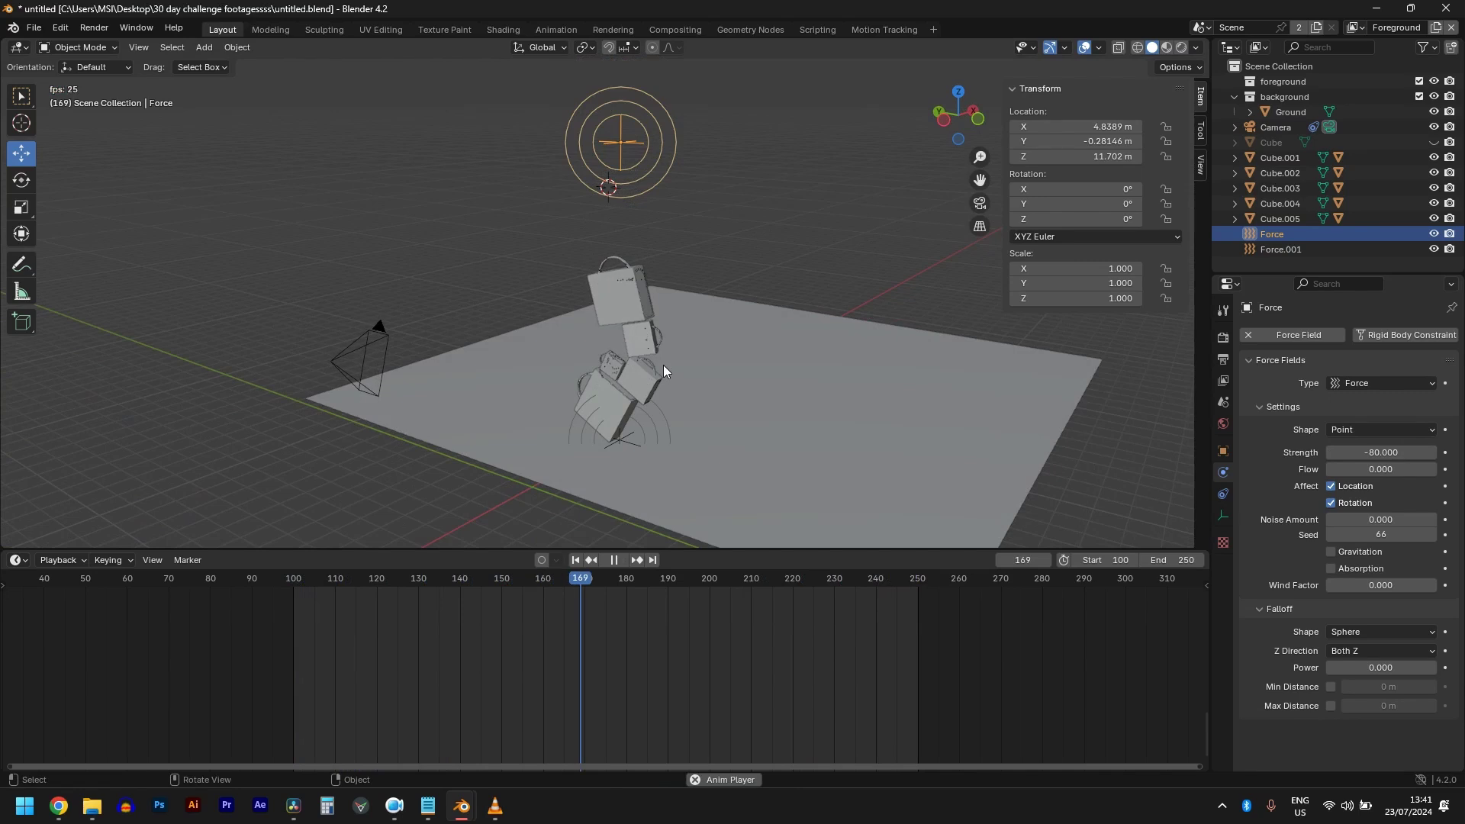
scroll(662, 365, up, 2)
Play the simulation through the camera view to check the handbags against the street footage
key(KP_0)
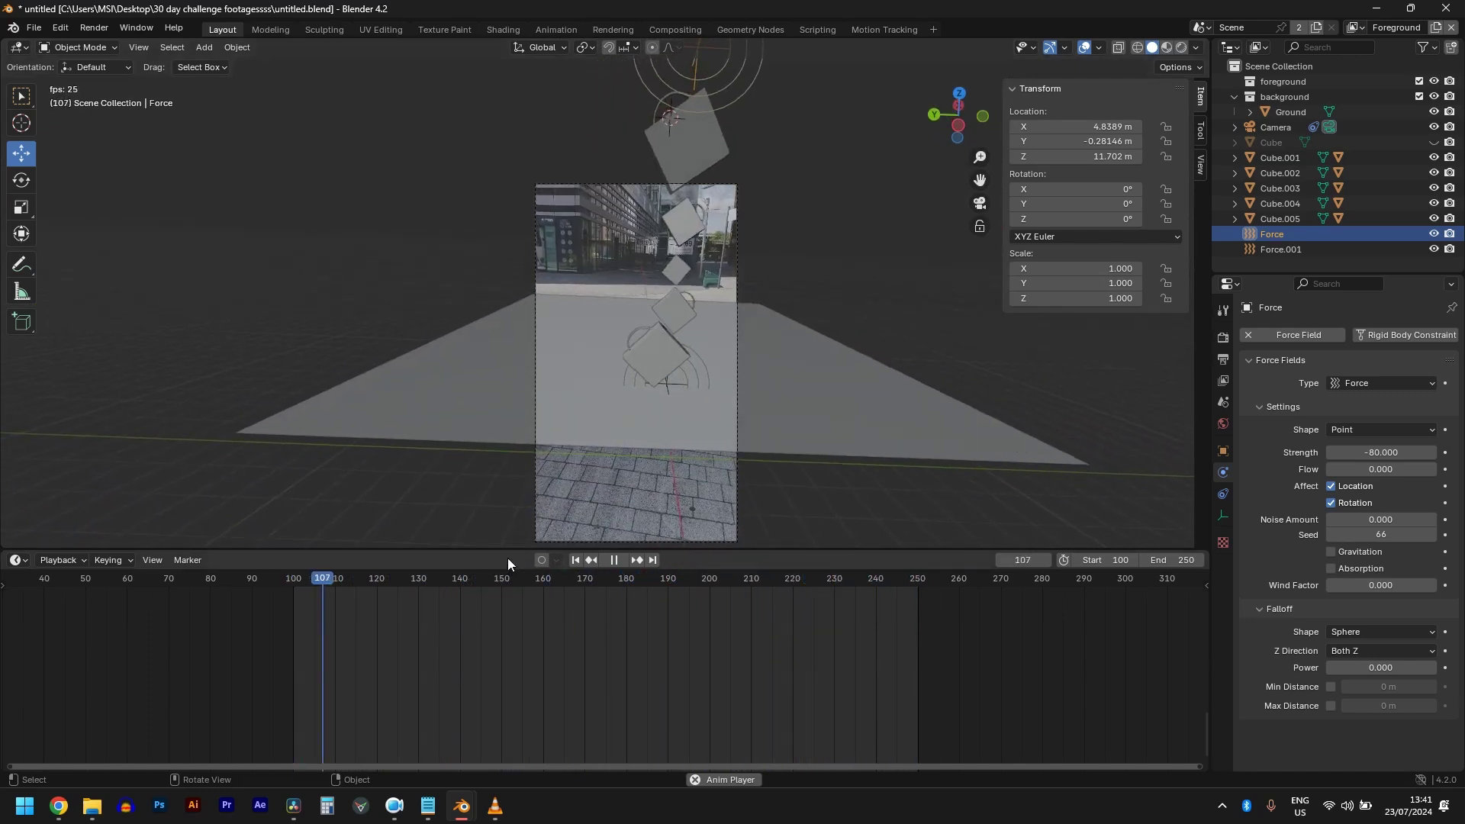
key(space)
key(shift+Left)
key(space)
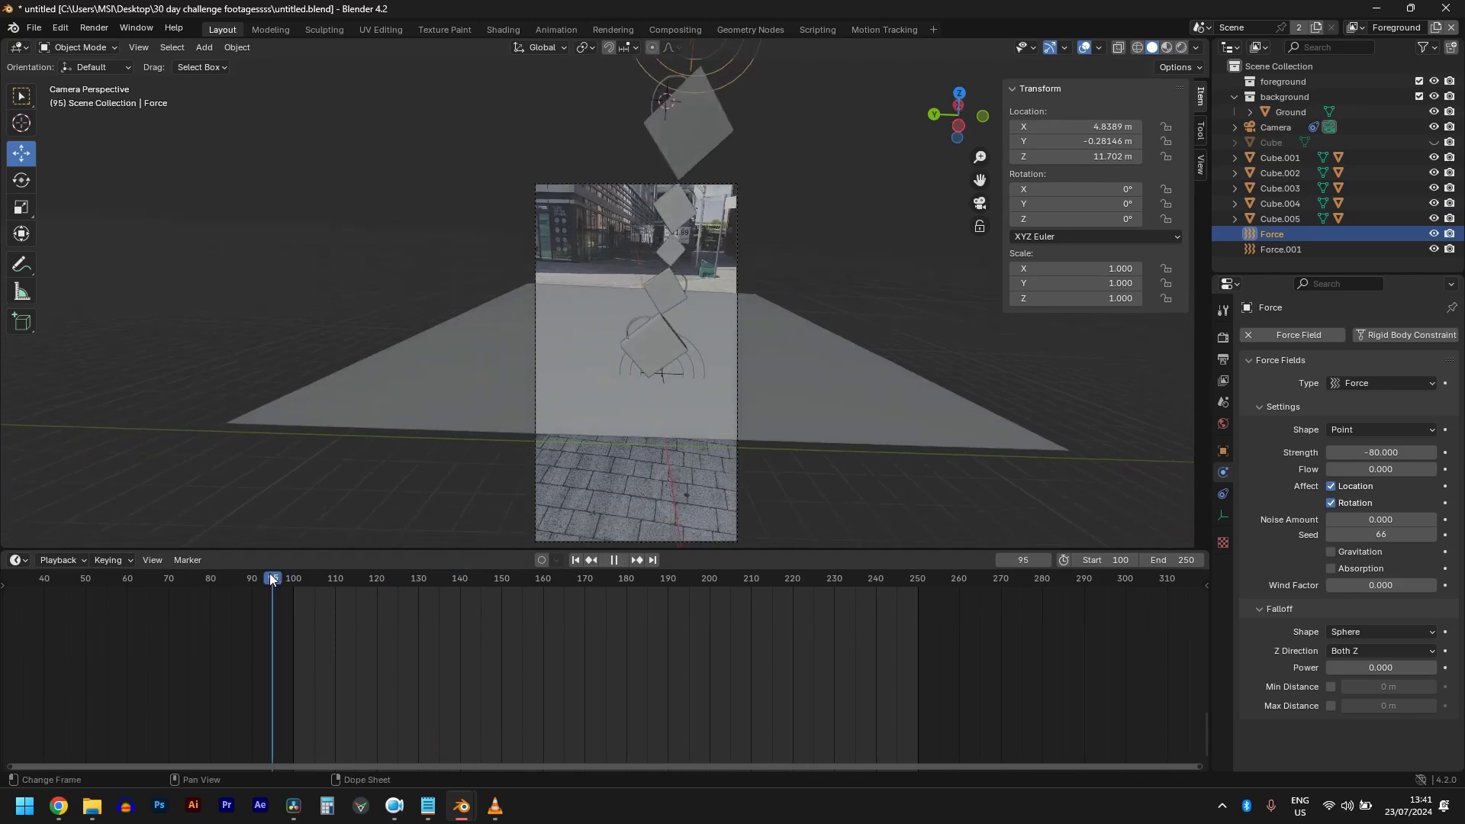
key(space)
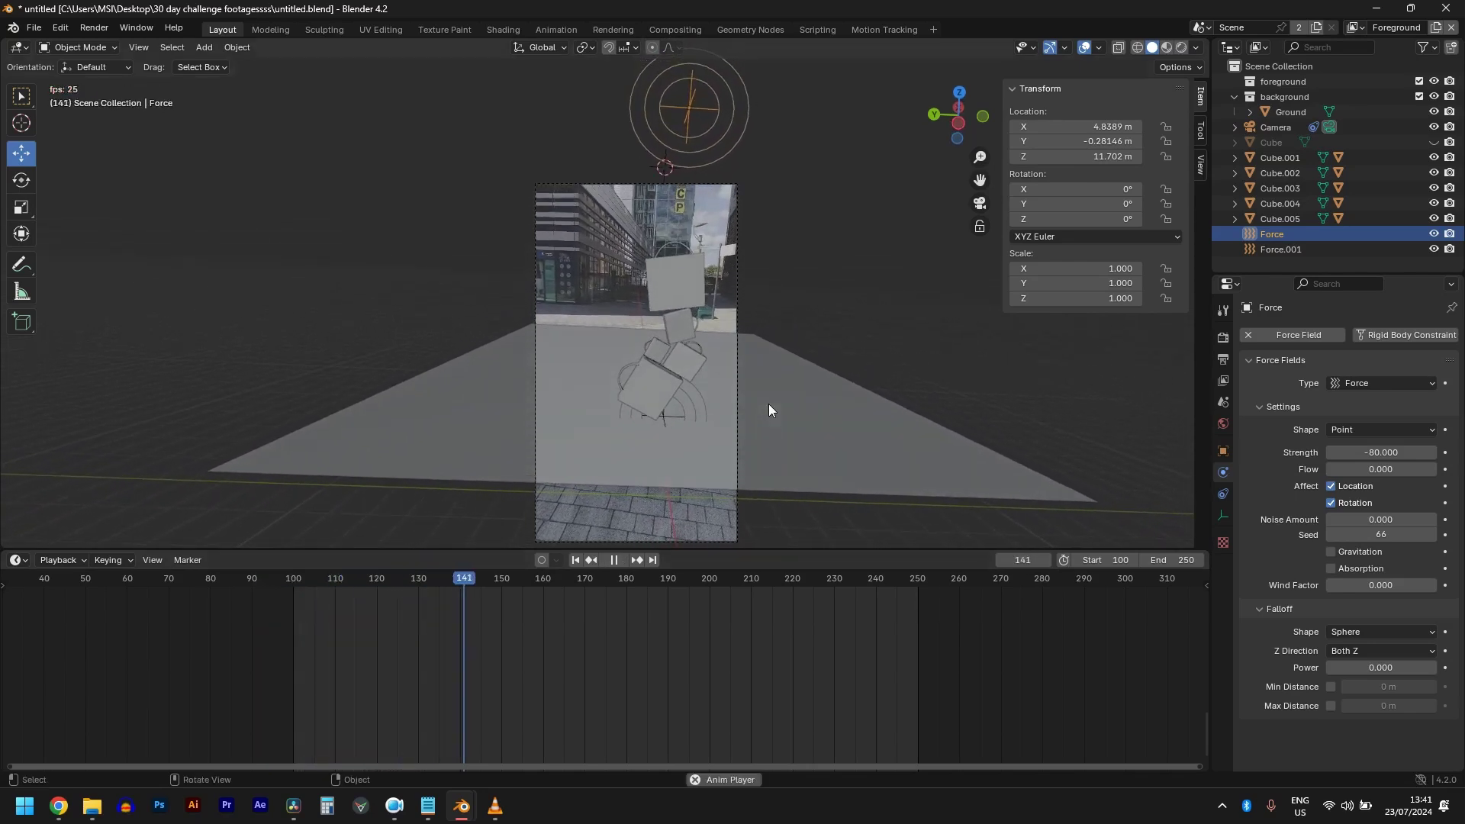
Stop at frame 140 and set the scene's start frame to 140
click(461, 584)
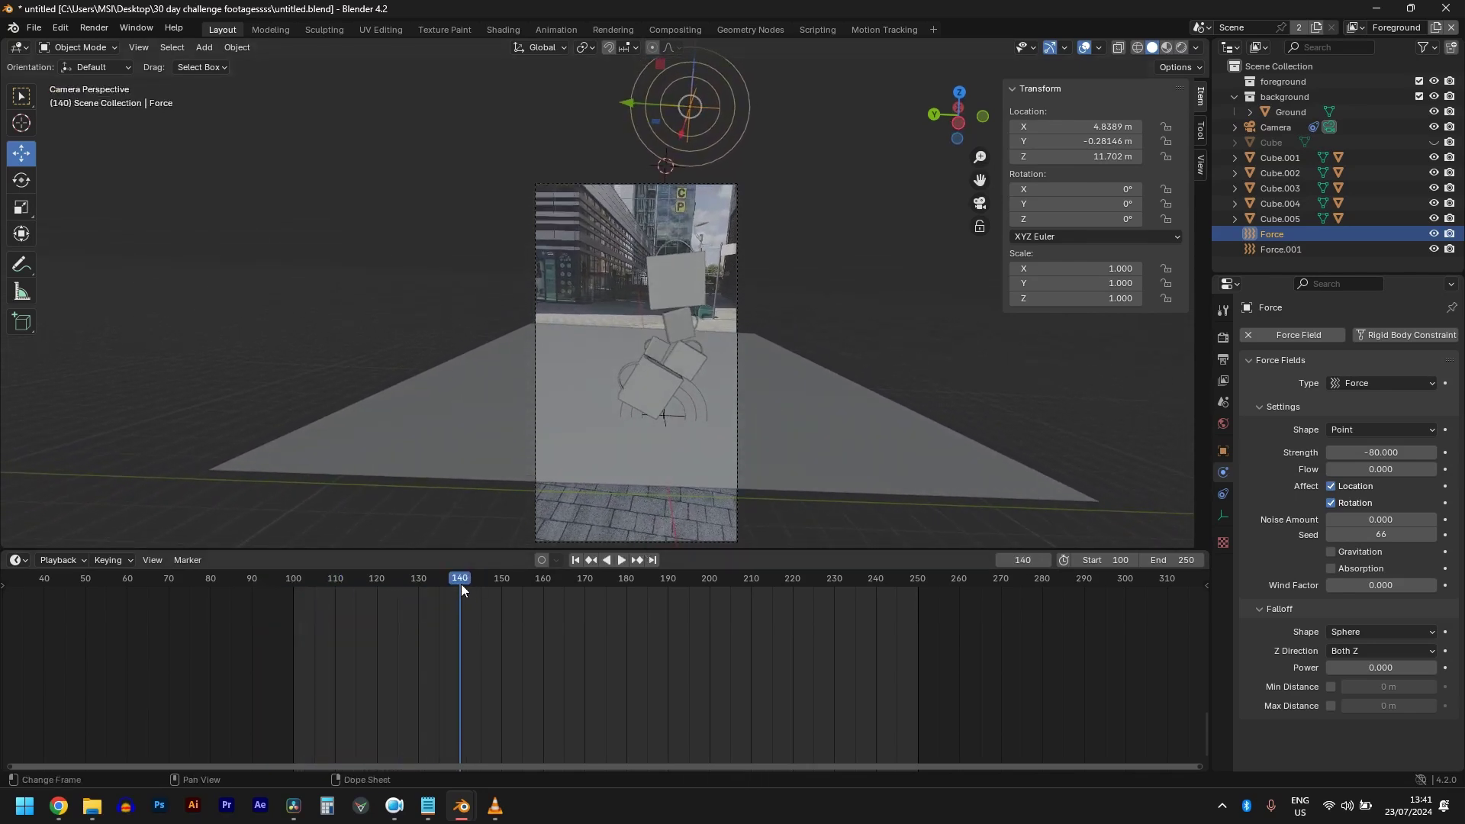
key(space)
key(Escape)
click(1224, 364)
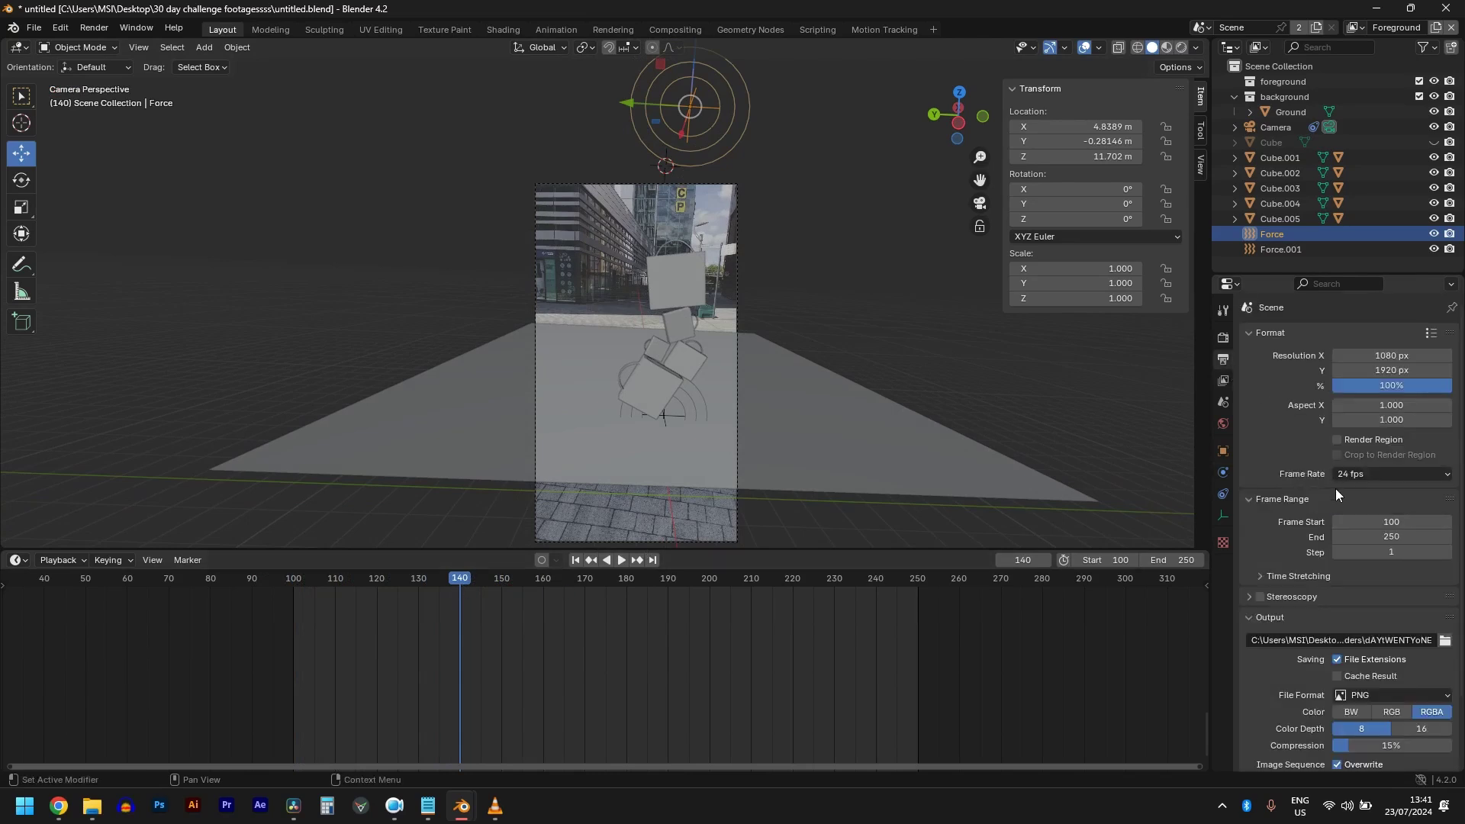
click(1366, 521)
text(140)
key(Return)
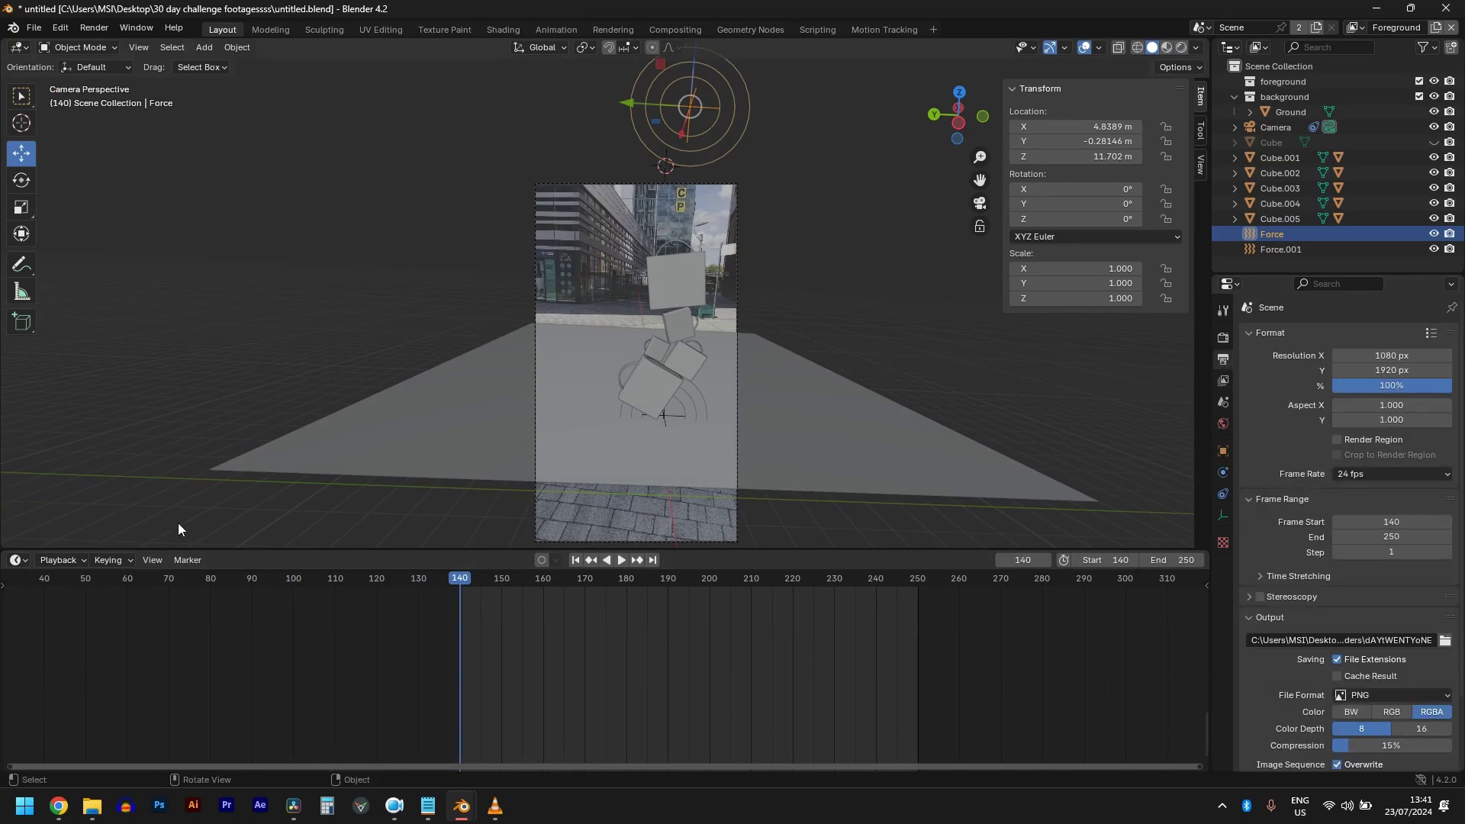
Play the shortened frame range through the camera and examine the handbags up close and in rendered shading
key(space)
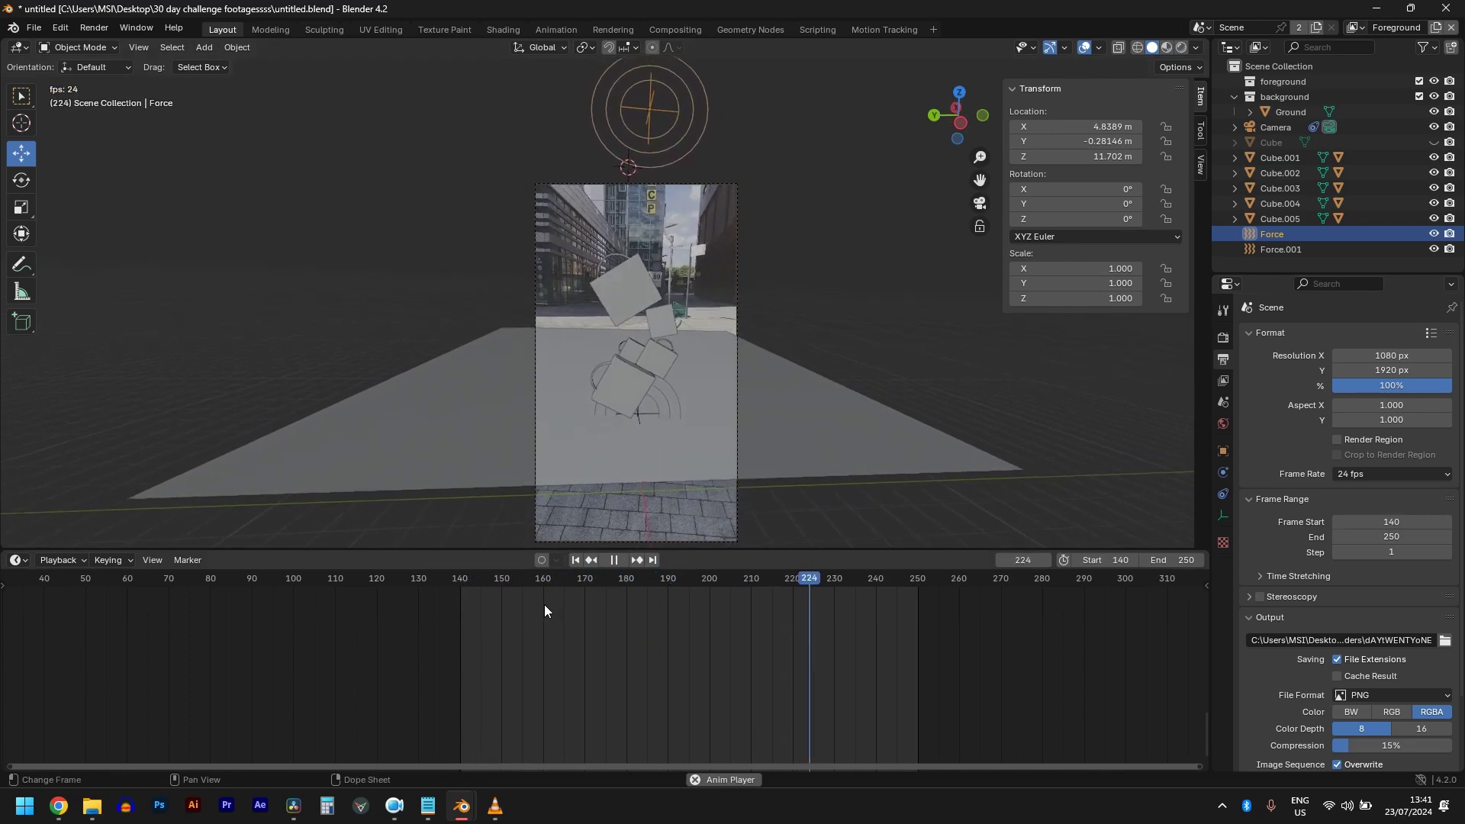
scroll(572, 465, up, 4)
shift+middle_drag(708, 467, 762, 368)
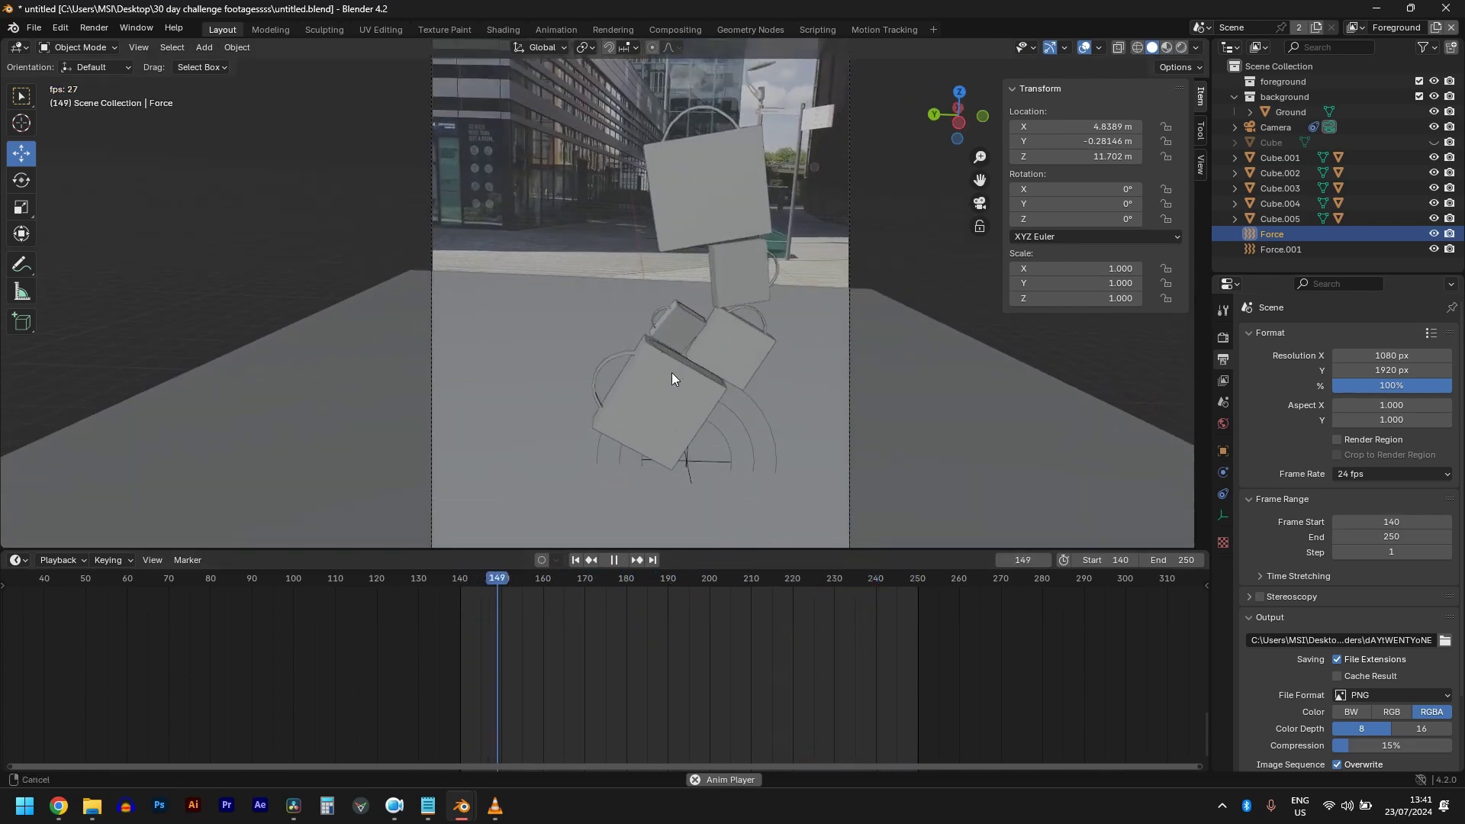
key(space)
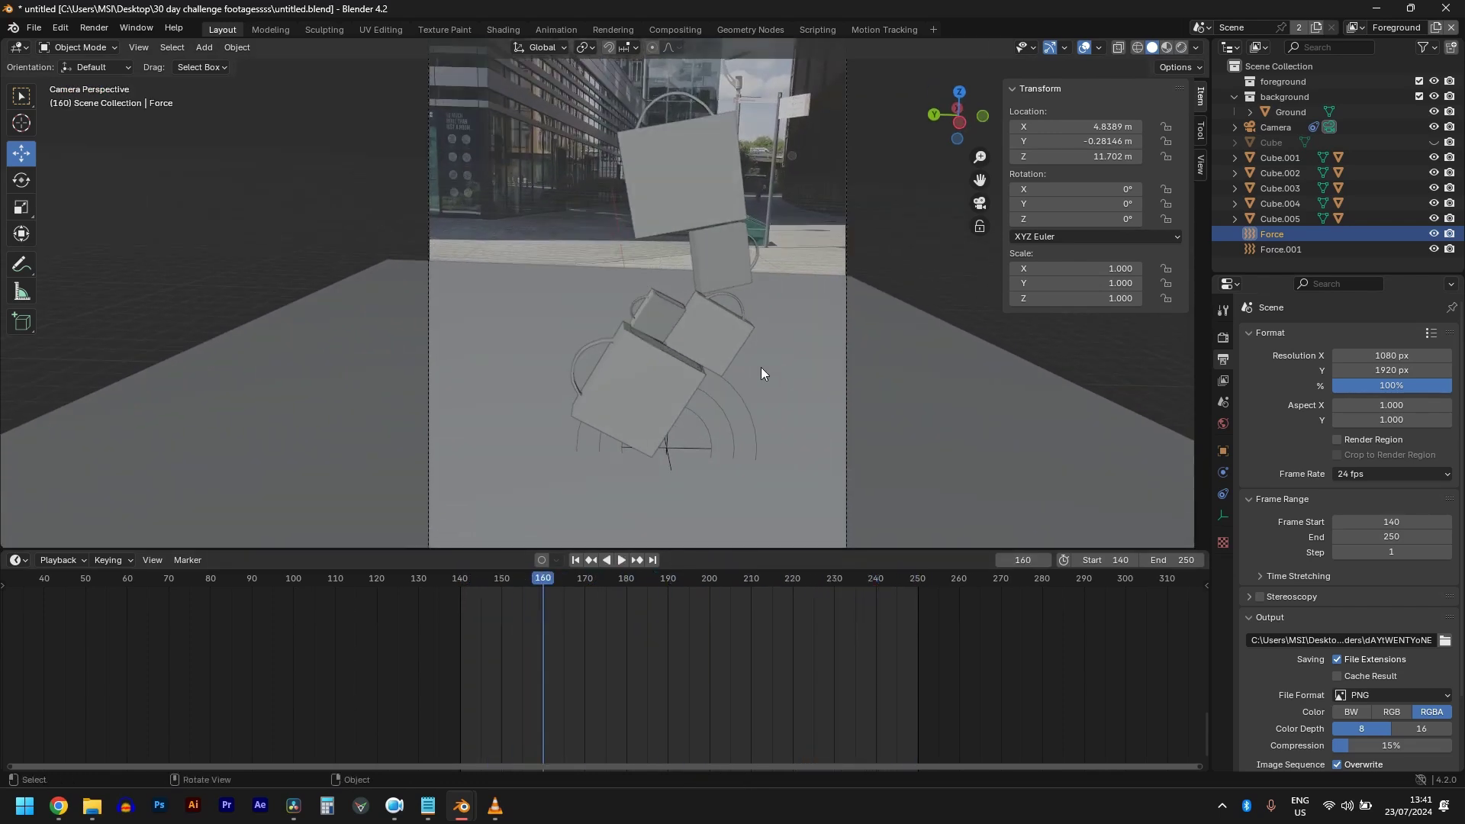
key(space)
scroll(748, 324, down, 3)
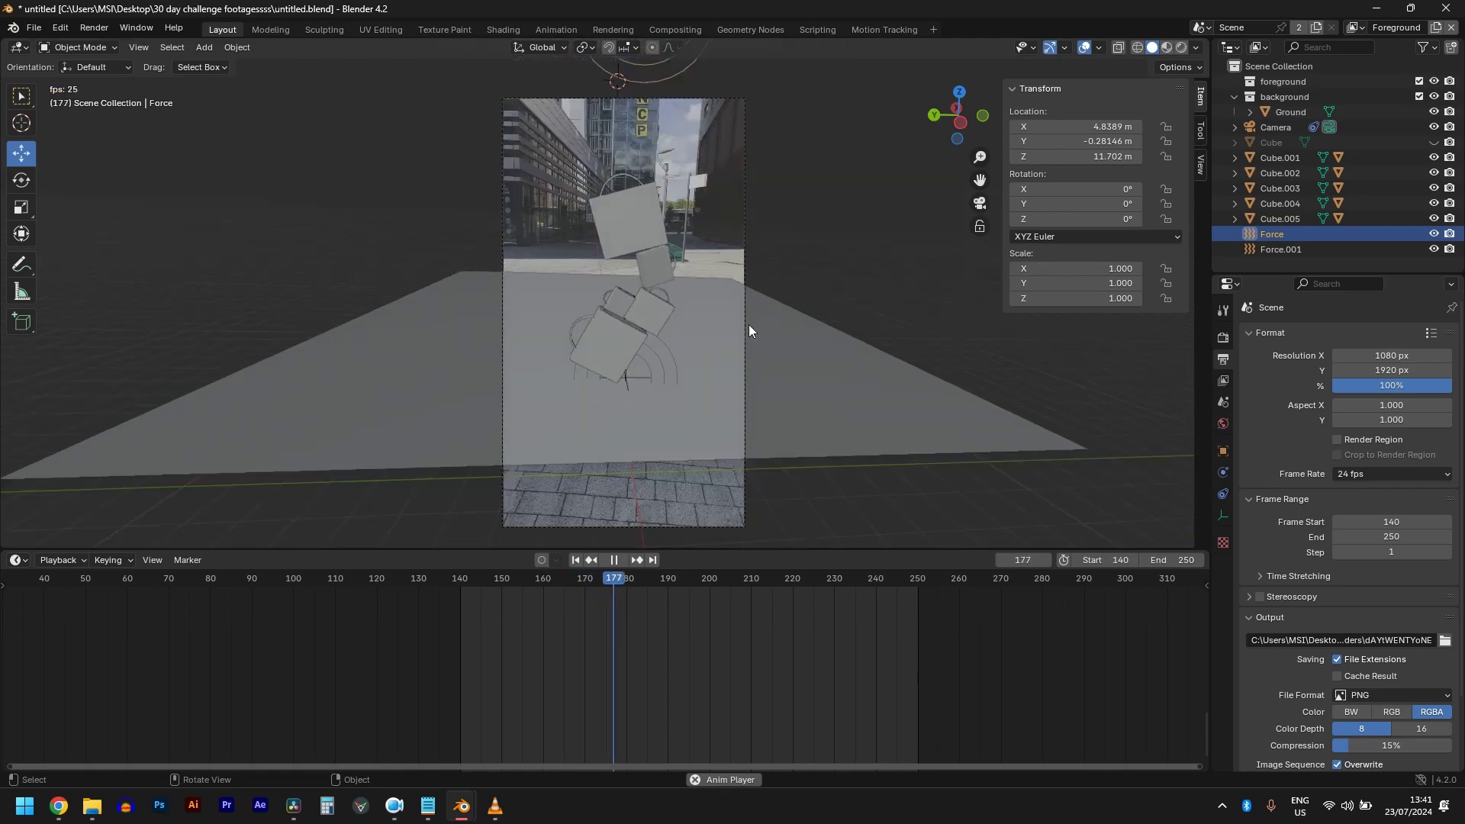
scroll(748, 323, up, 2)
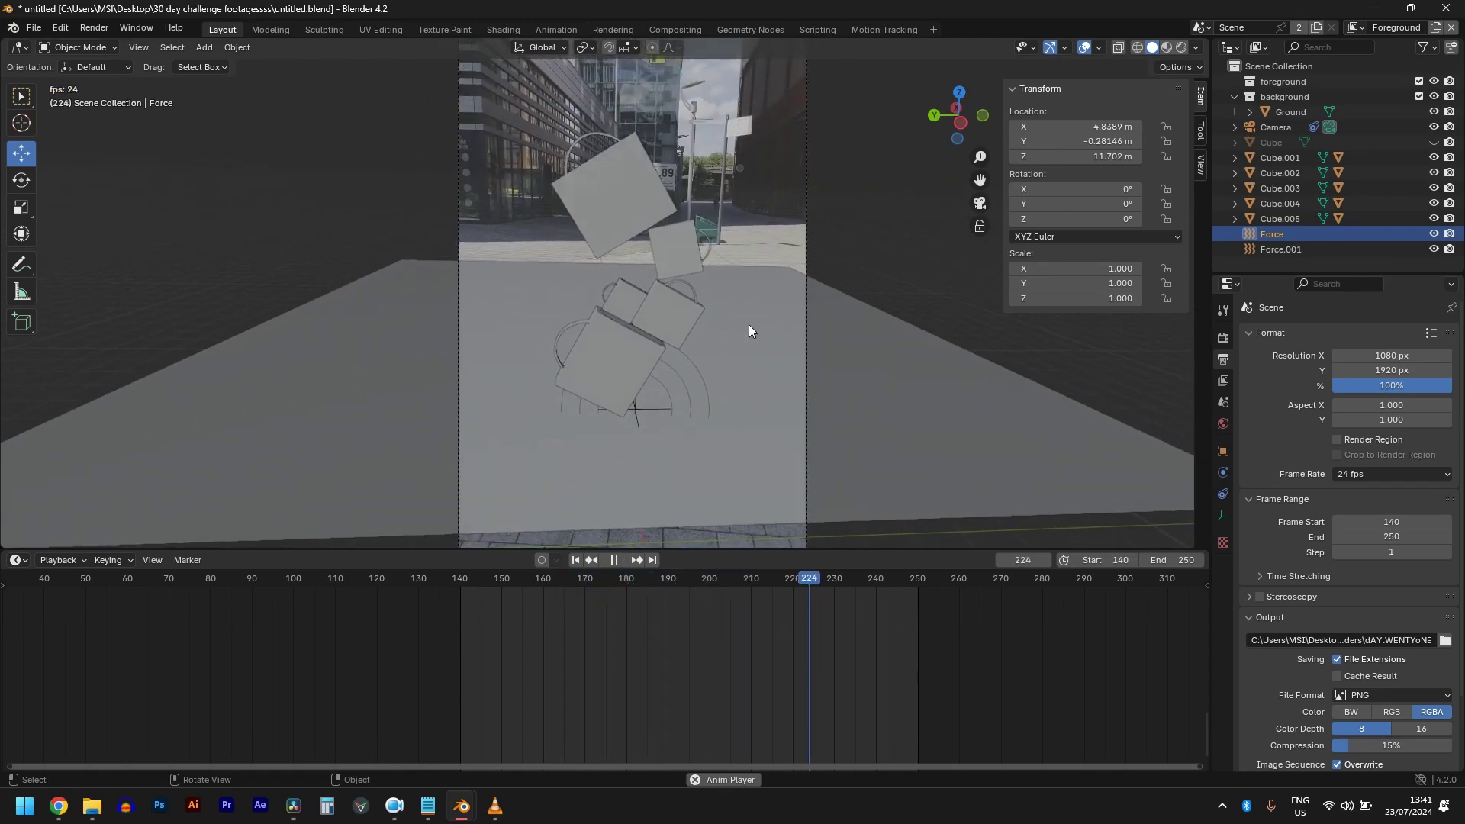
scroll(716, 303, down, 3)
scroll(716, 304, up, 1)
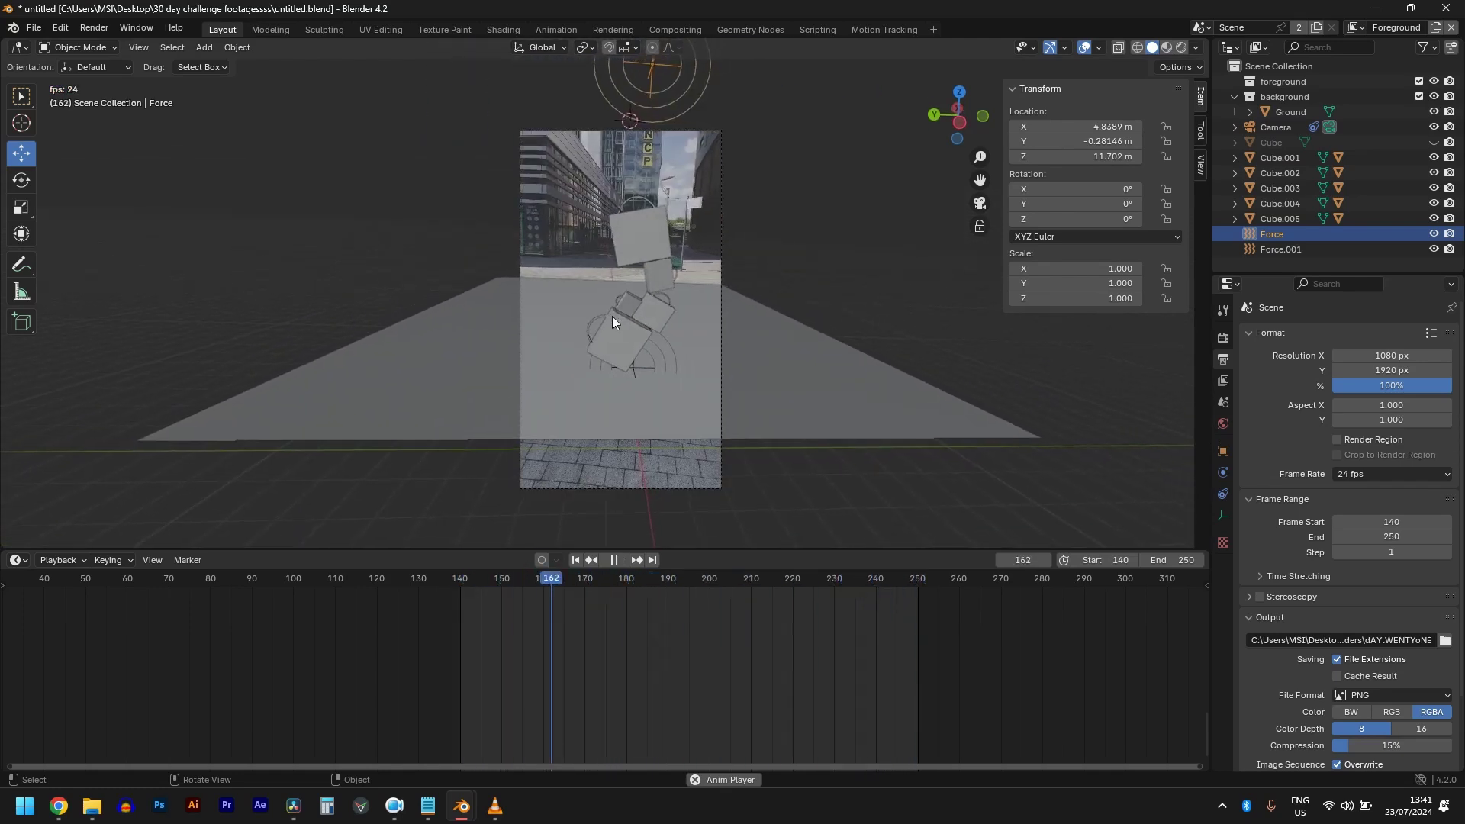
scroll(612, 316, up, 2)
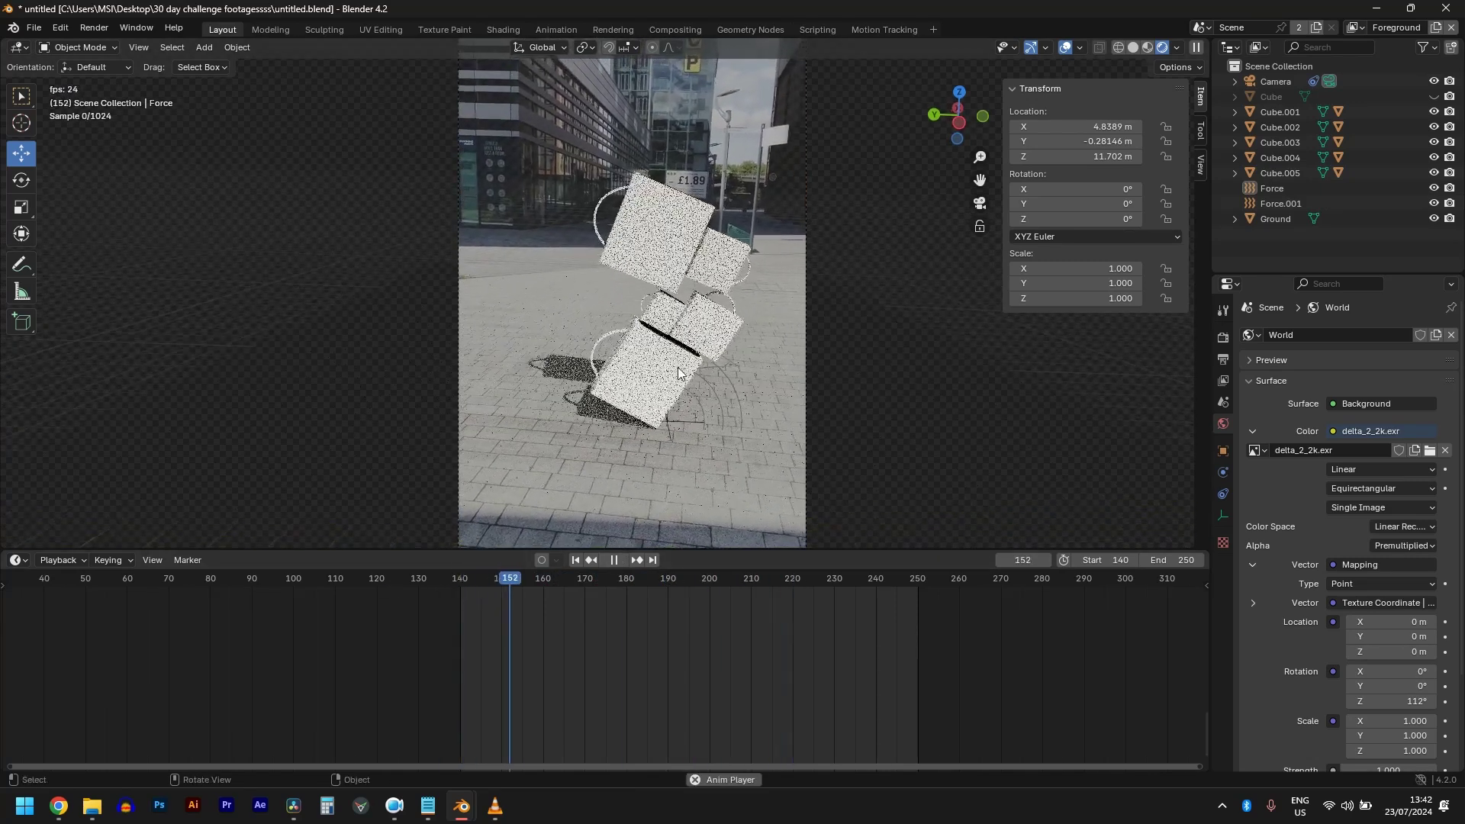
Hide the five rigid body boxes, Cube.001 through Cube.005, in the viewport and renders so only the handbags show
key(space)
click(643, 253)
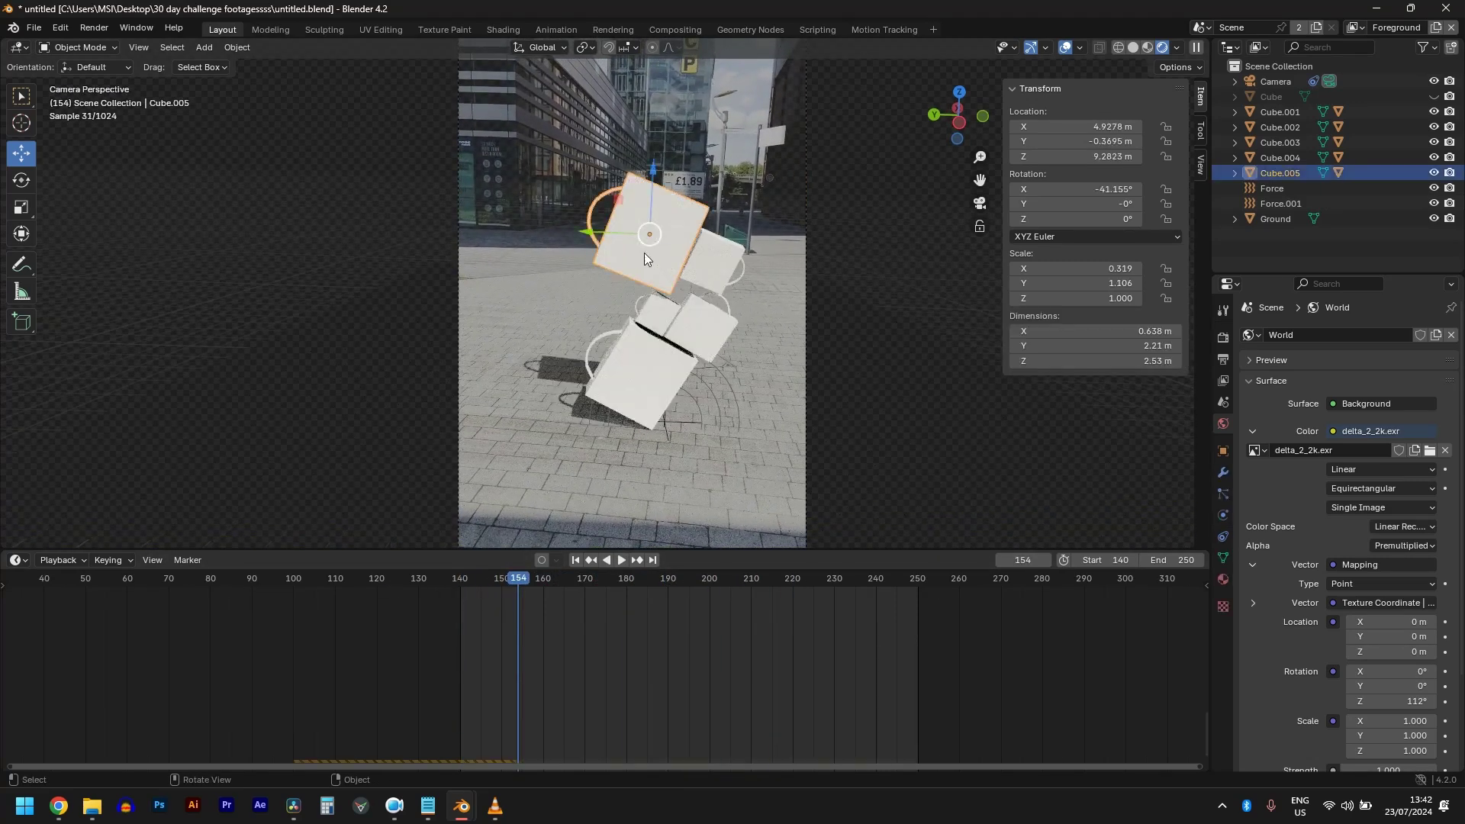
click(1434, 171)
click(1435, 157)
click(1435, 142)
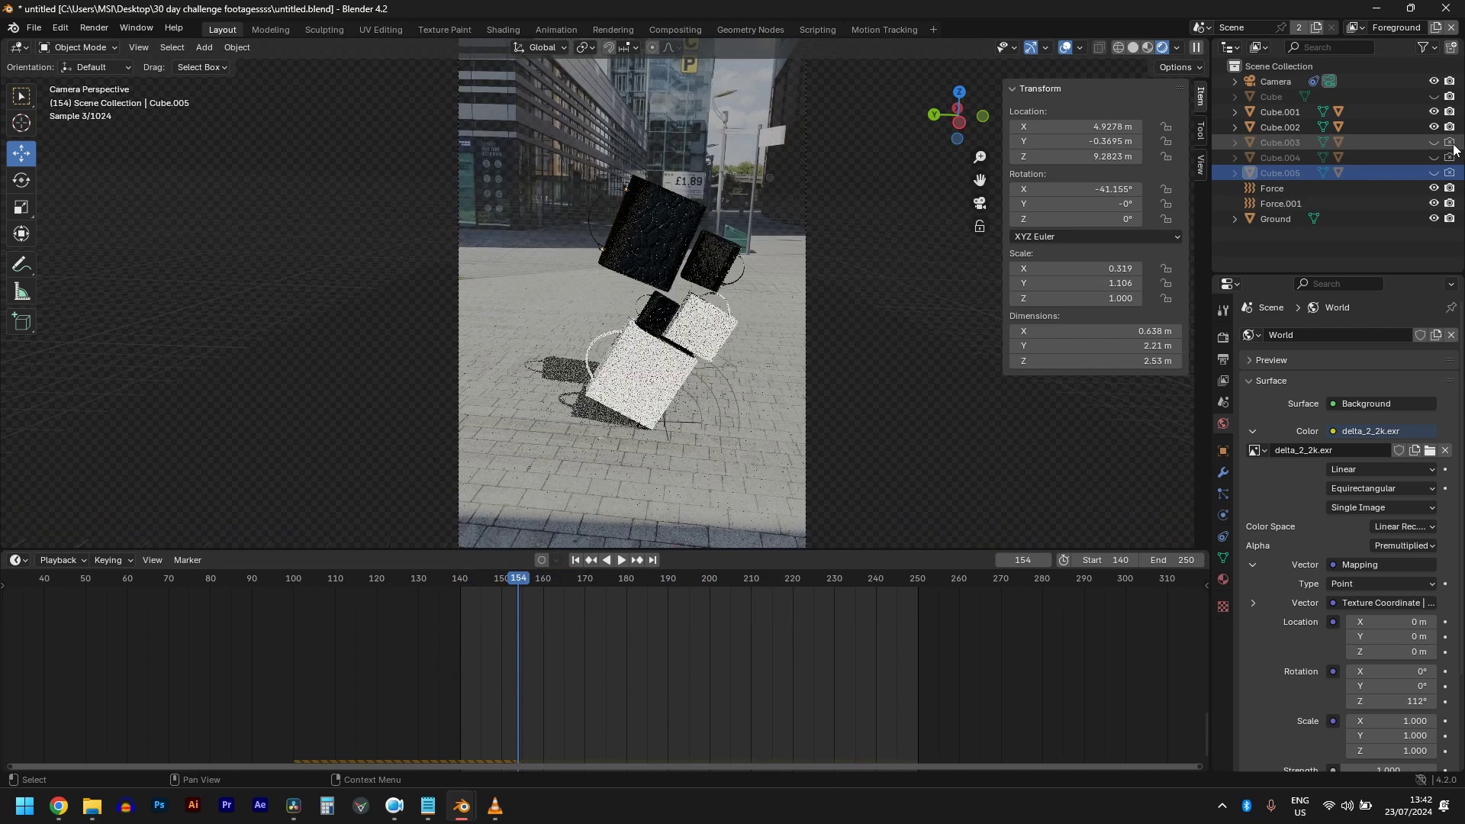
click(1435, 126)
click(1435, 111)
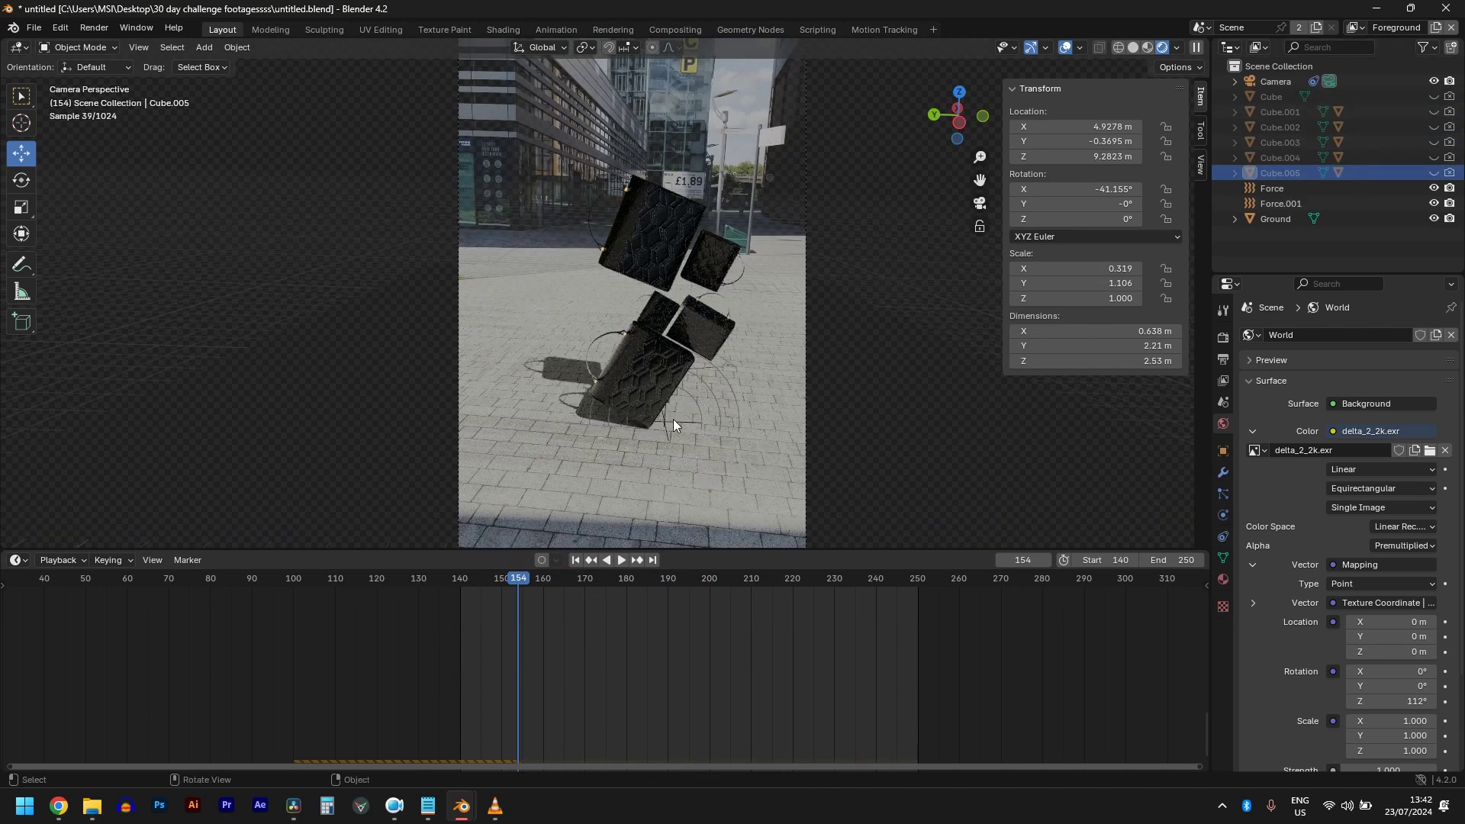
Briefly play the rendered preview with the boxes hidden, then return to the start frame
key(space)
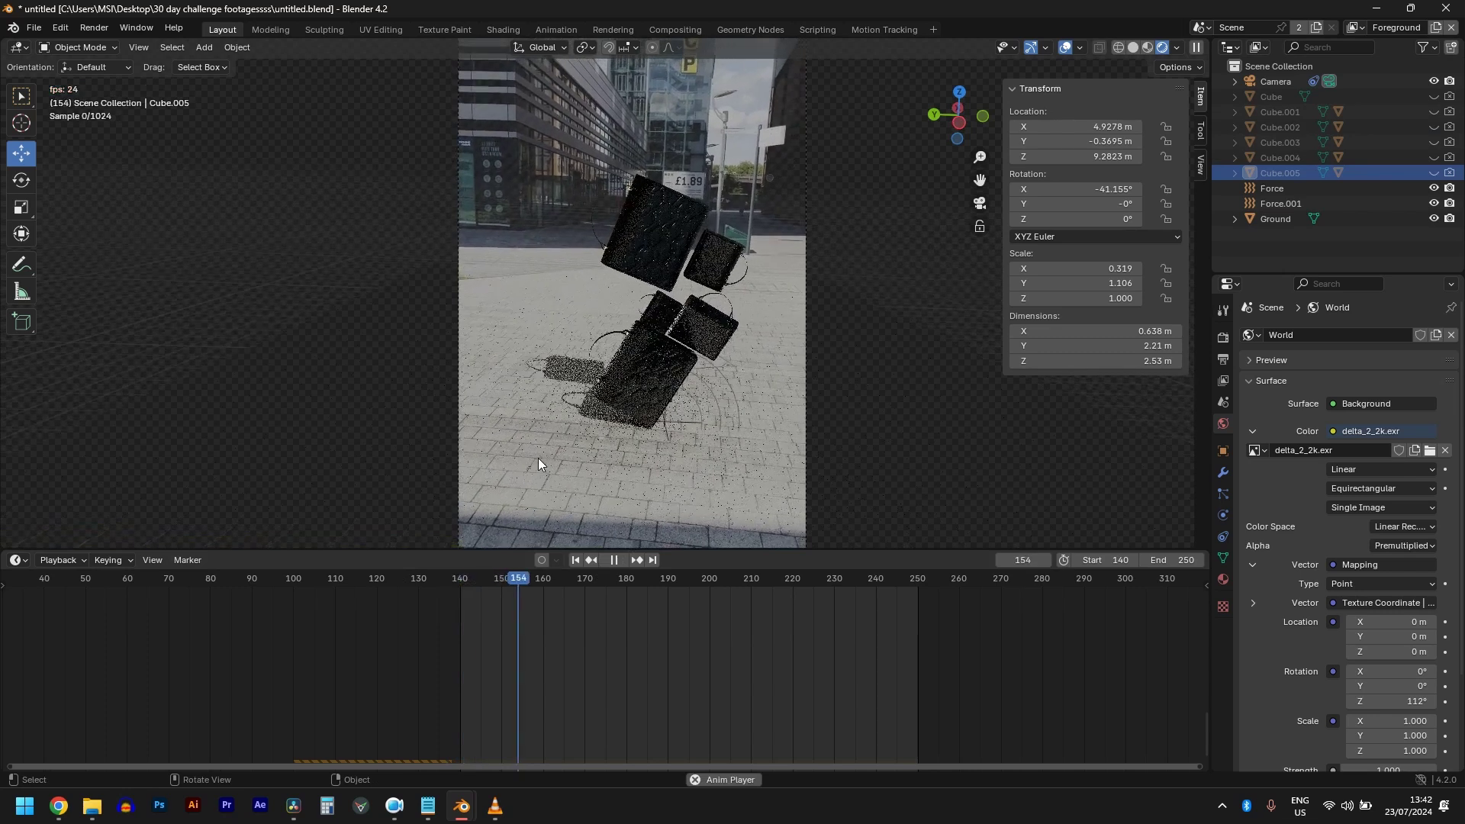
key(space)
key(shift+Left)
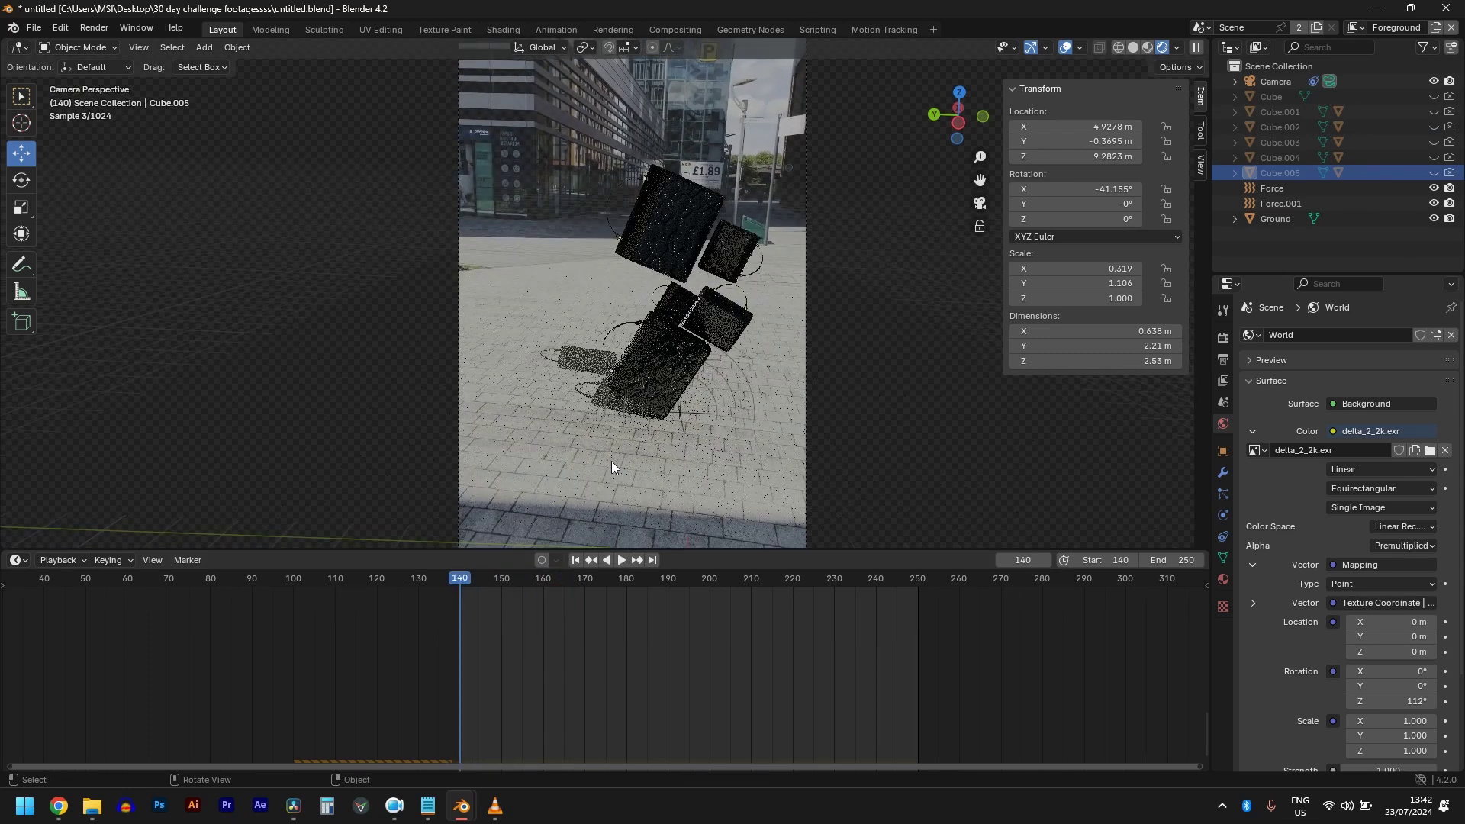
Stop the rendered playback, switch the viewport to solid shading and replay the animation, returning to frame 140
key(space)
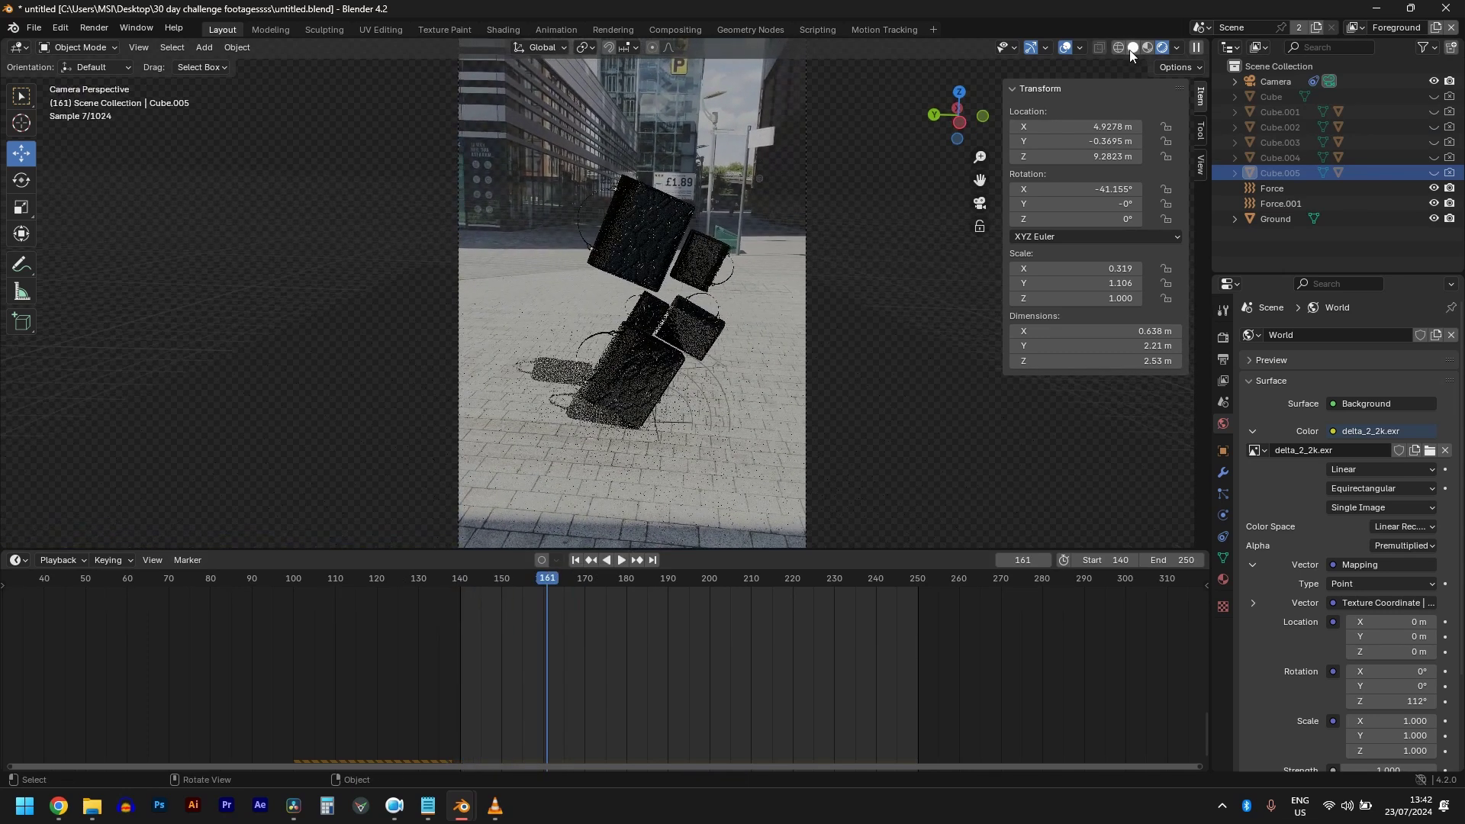
click(1132, 48)
key(shift+Left)
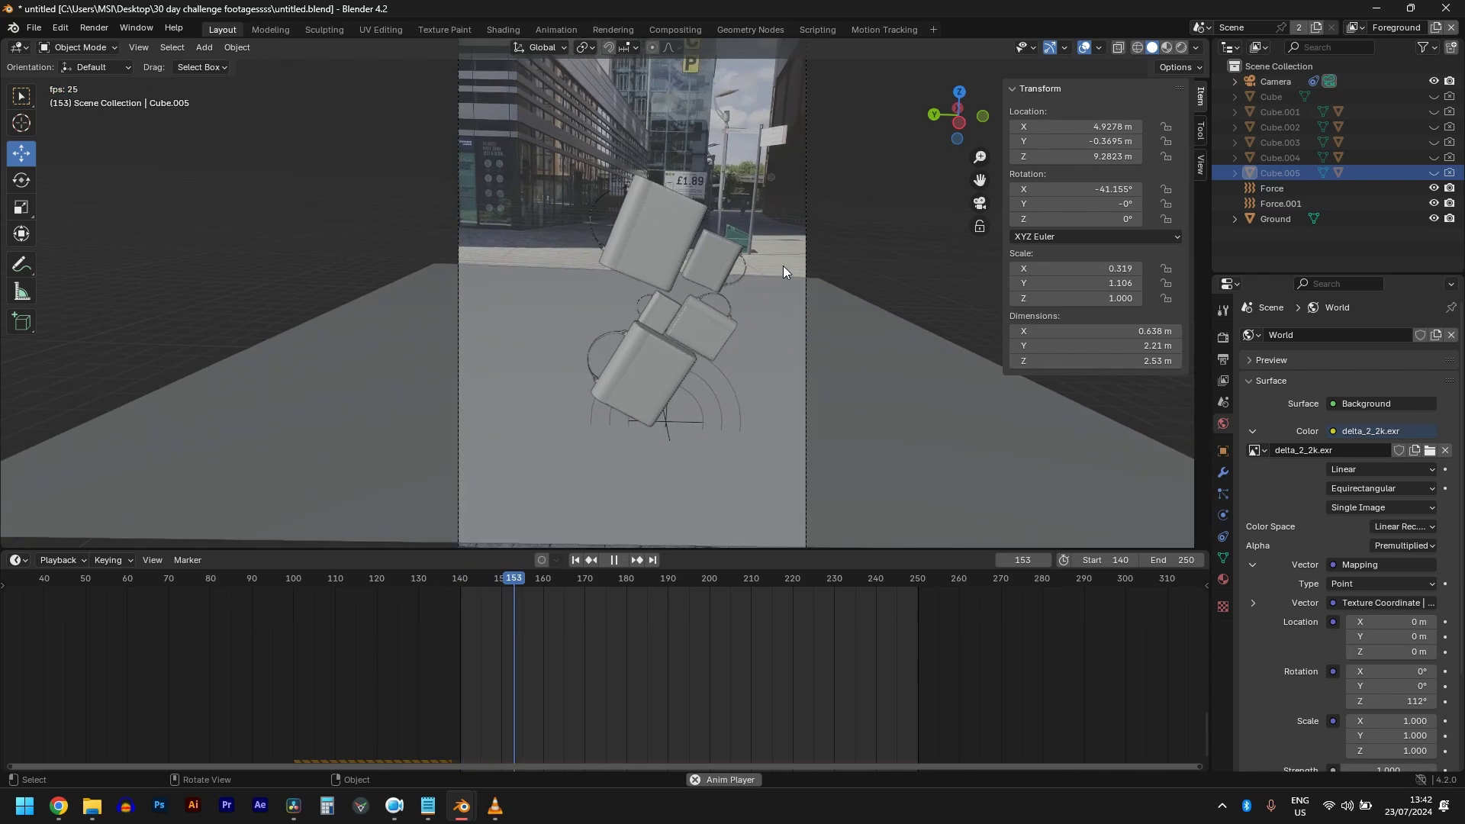
key(Escape)
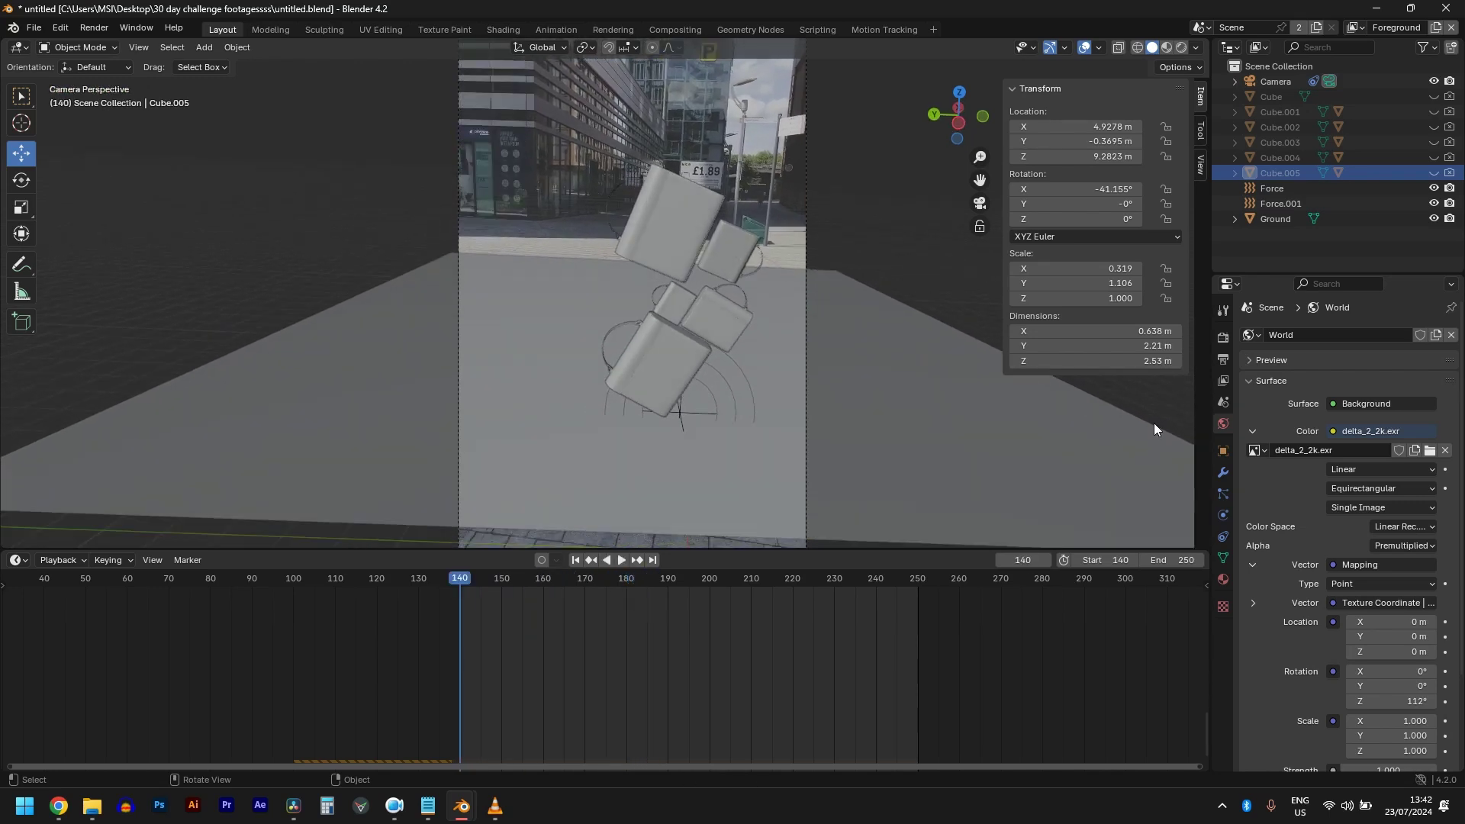
Bake the scene's Rigid Body World cache for simulation frames 100 to 250
click(1223, 402)
scroll(1343, 621, down, 5)
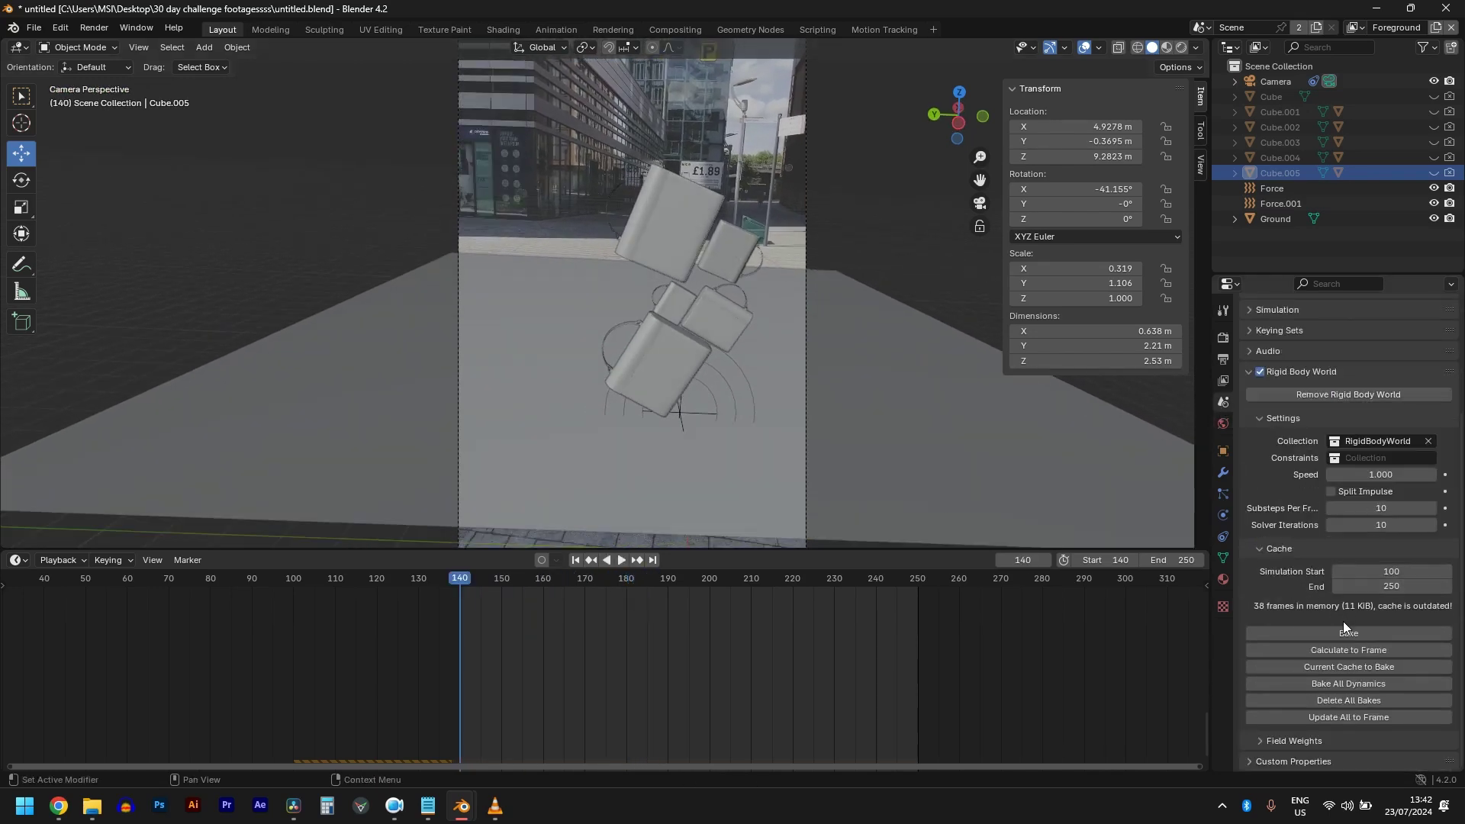
scroll(1312, 633, up, 3)
scroll(1320, 653, down, 3)
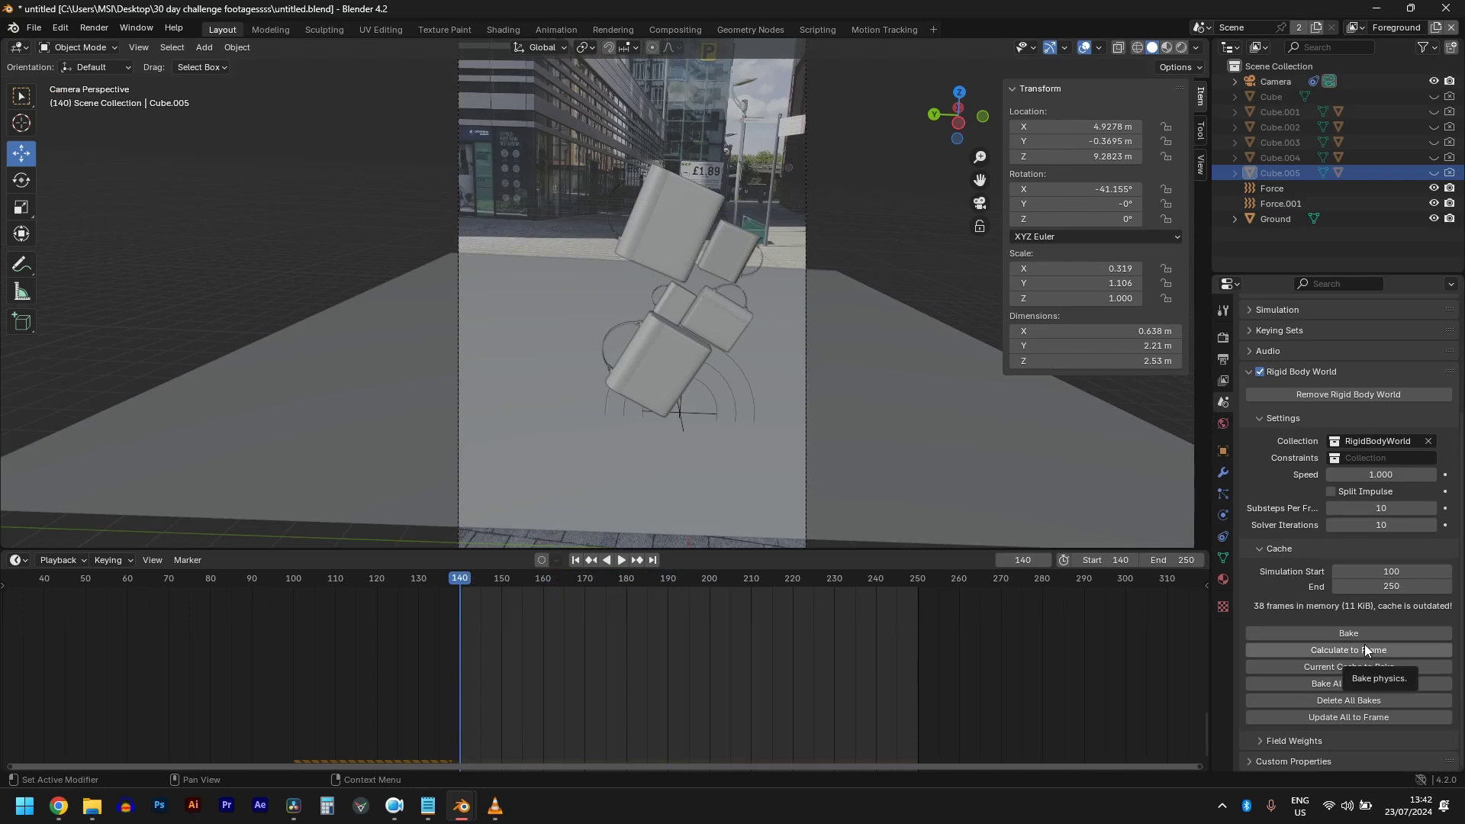
click(1364, 639)
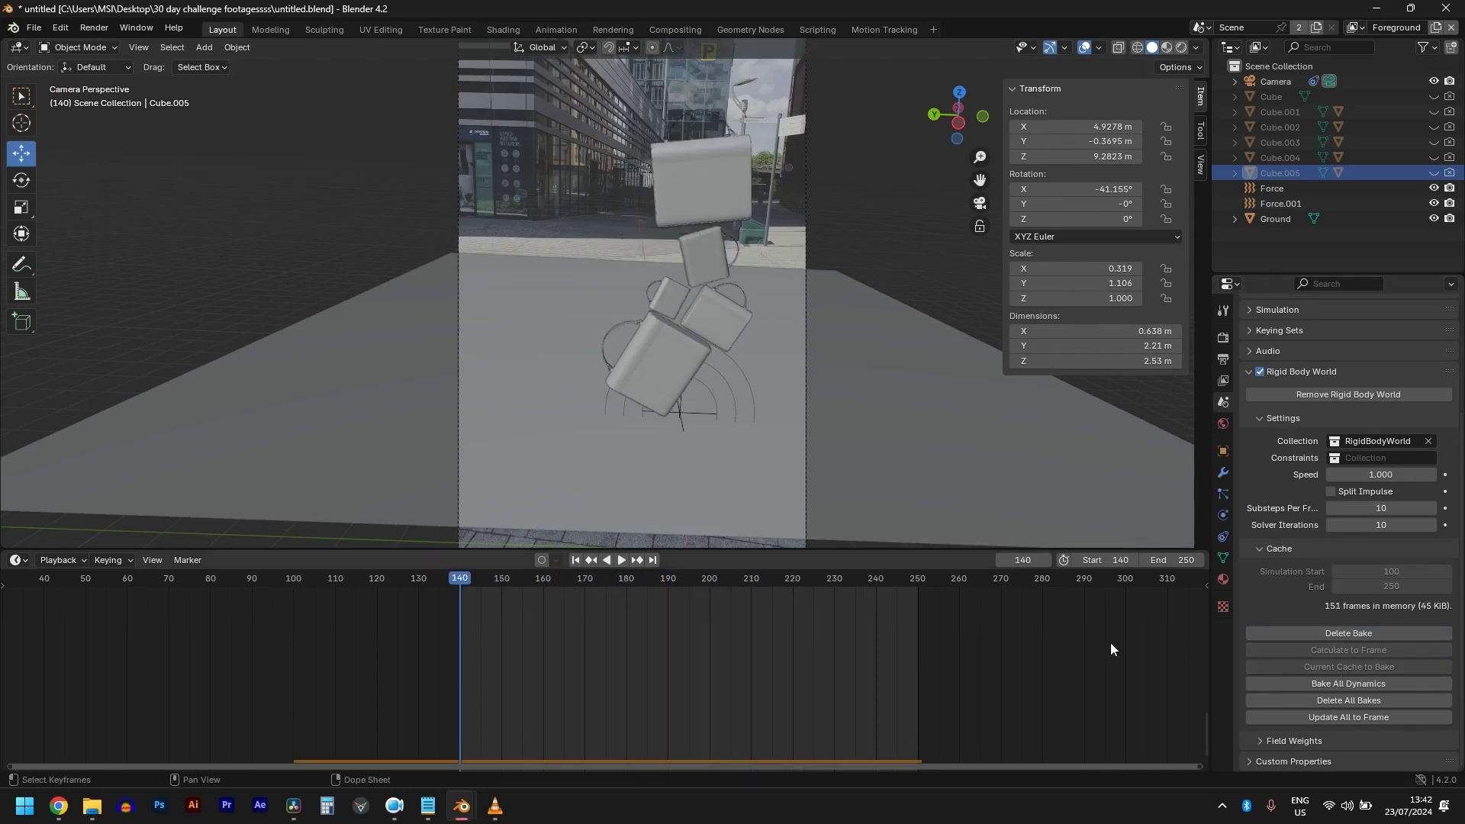
Play the baked simulation through the camera in solid shading and return to the start frame
key(space)
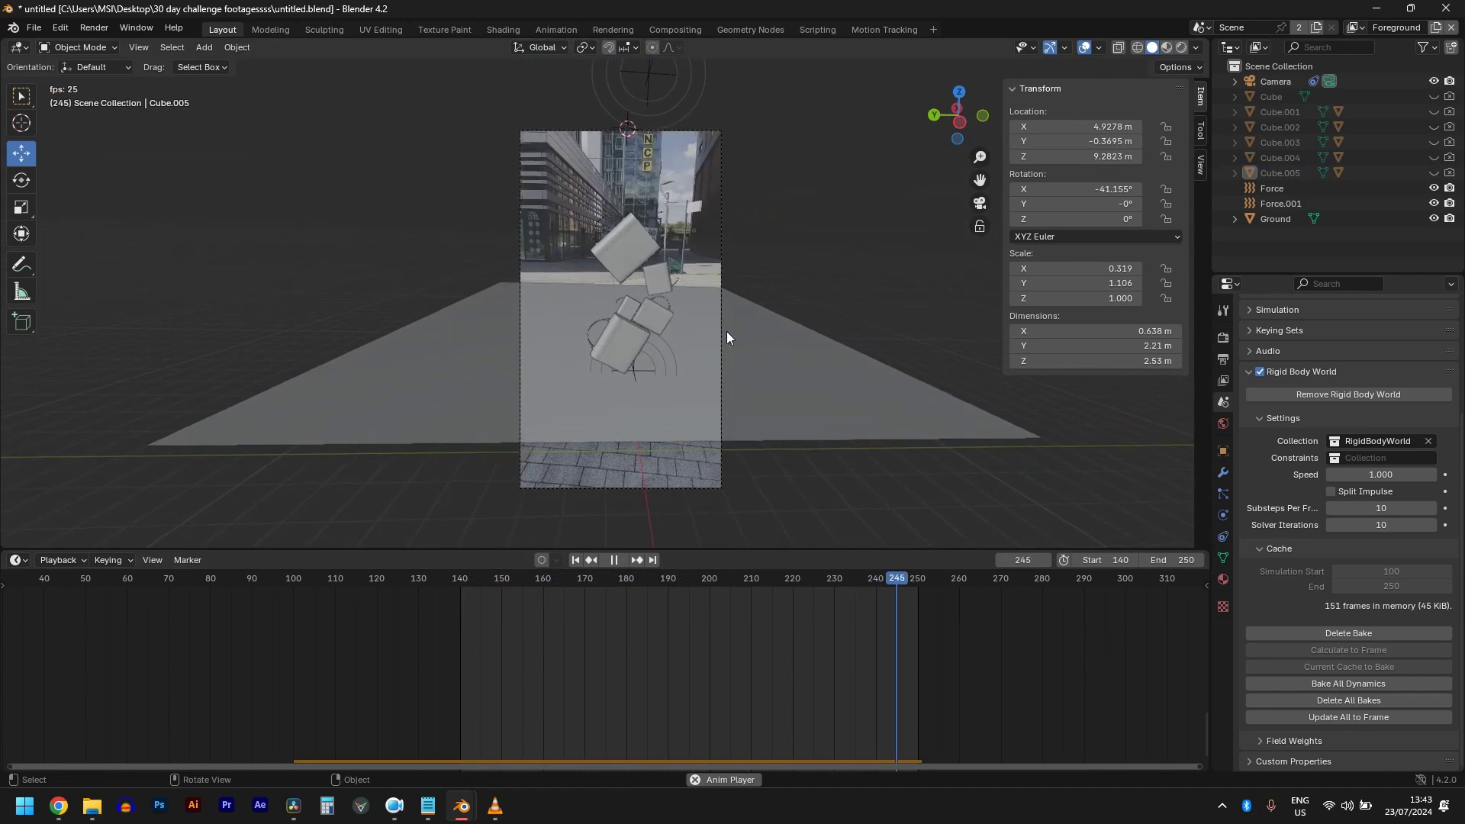
key(space)
key(shift+Left)
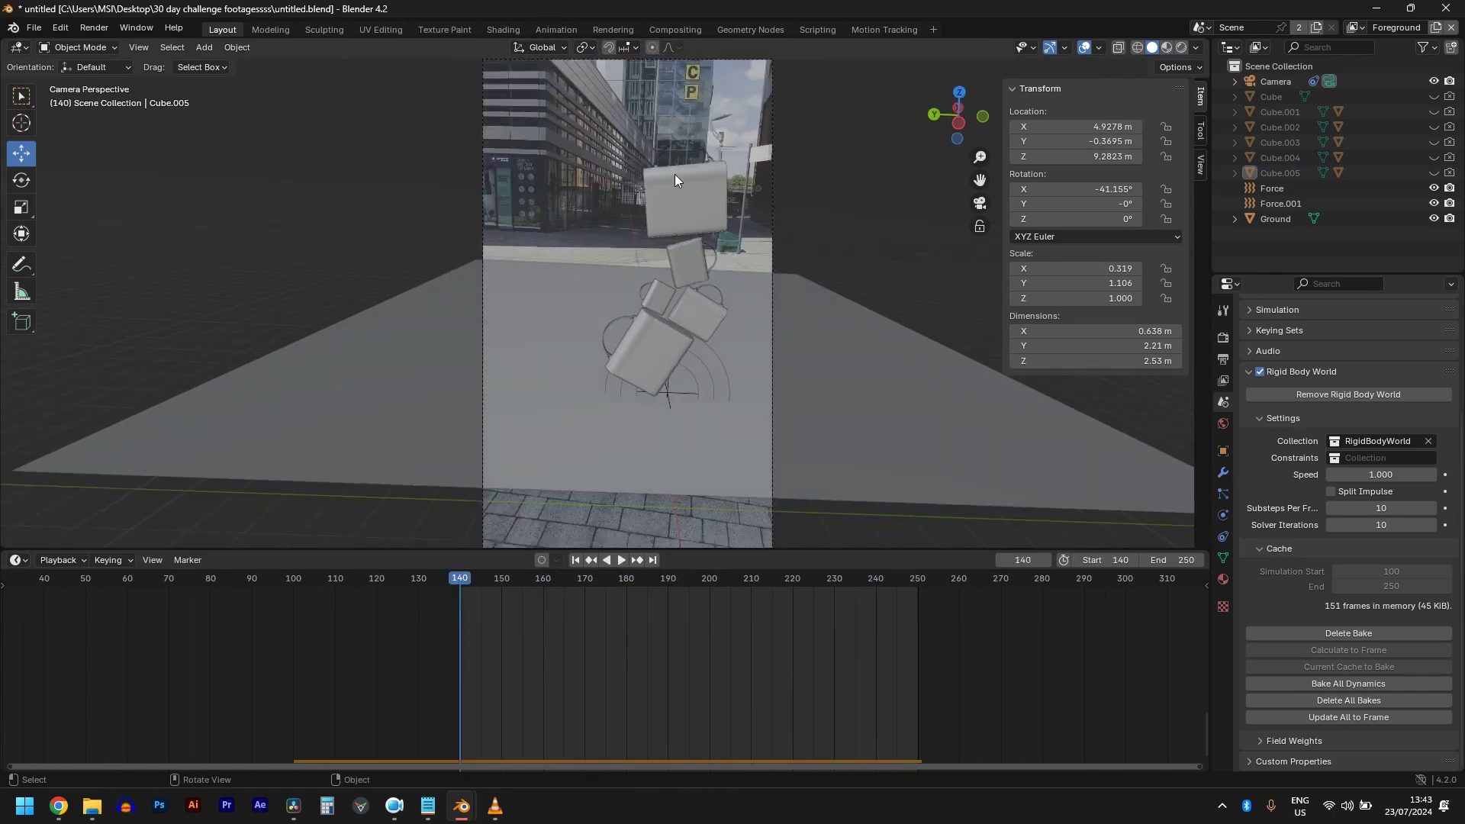
middle_drag(701, 321, 779, 324)
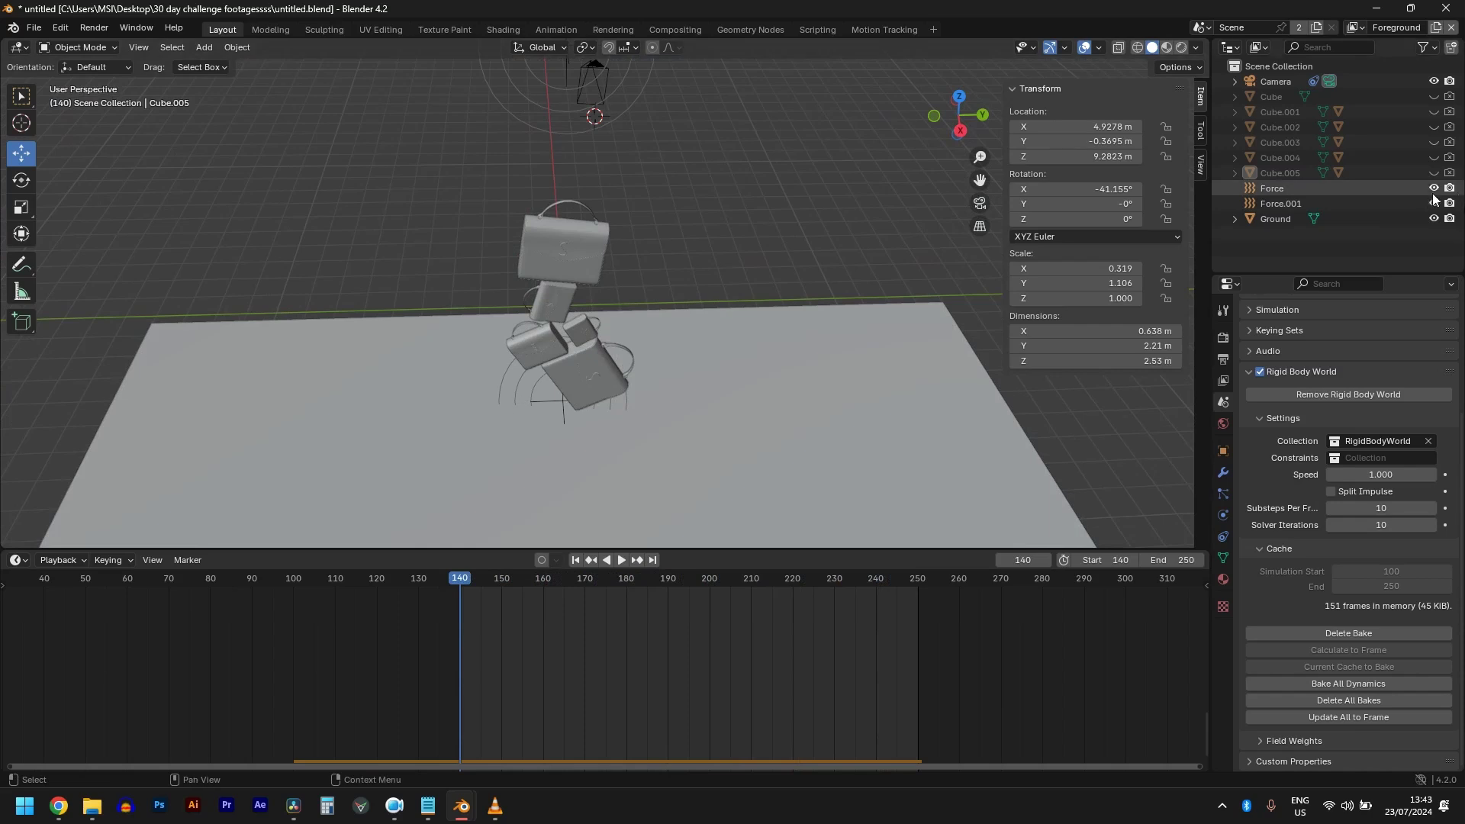
click(1432, 99)
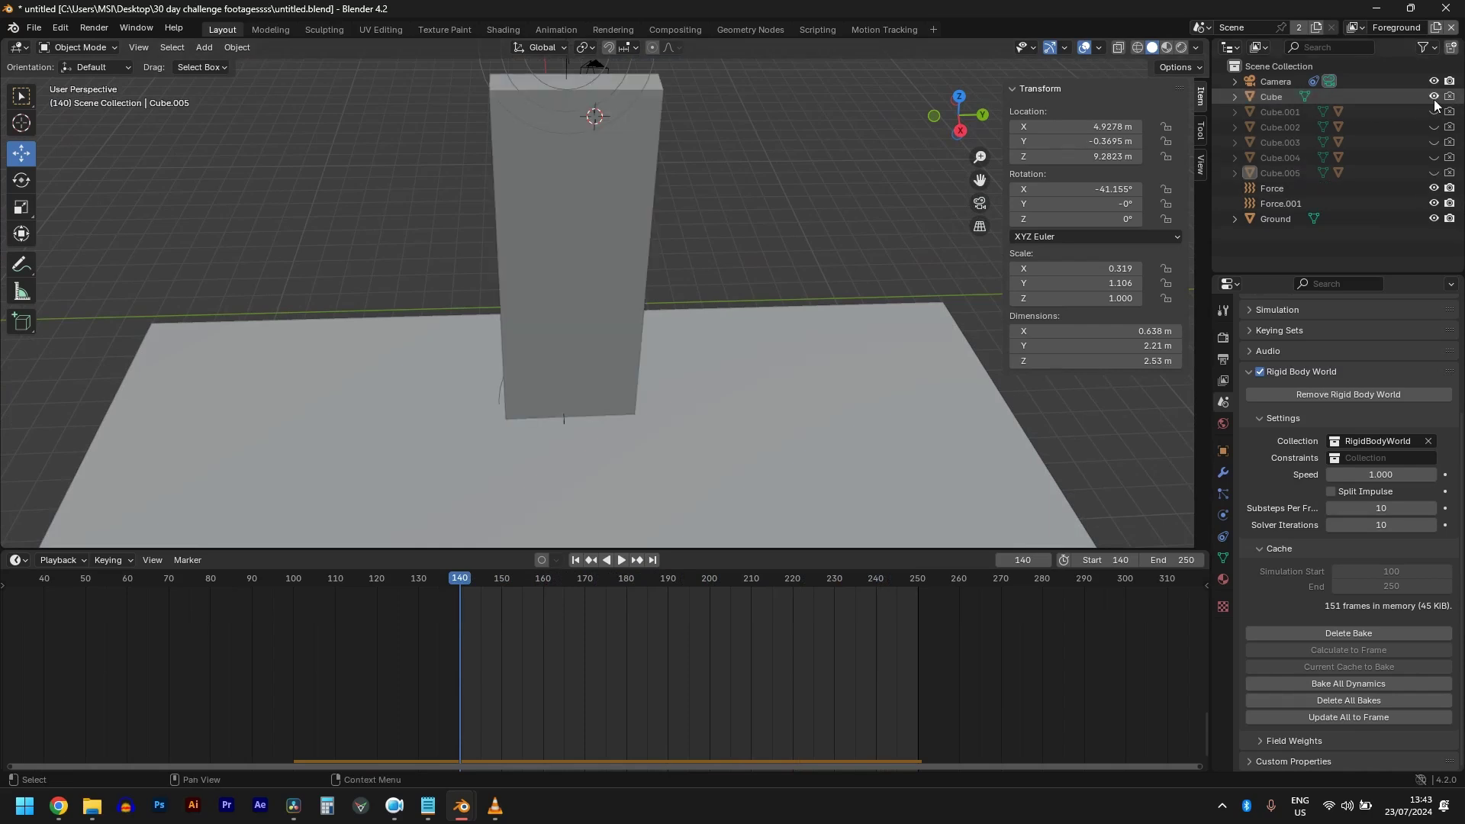
click(639, 250)
scroll(639, 250, down, 2)
middle_drag(639, 250, 616, 268)
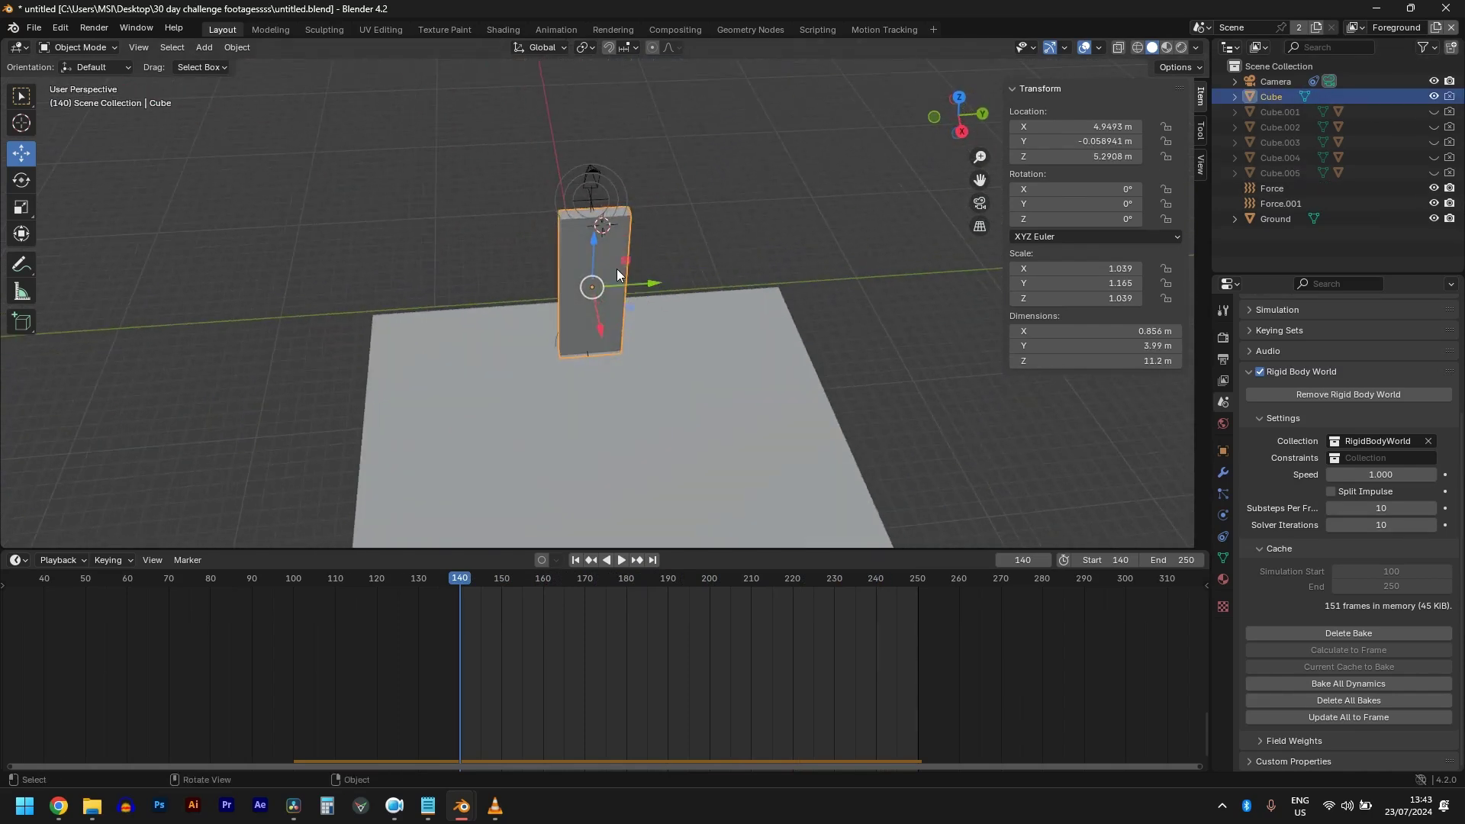
key(s)
key(y)
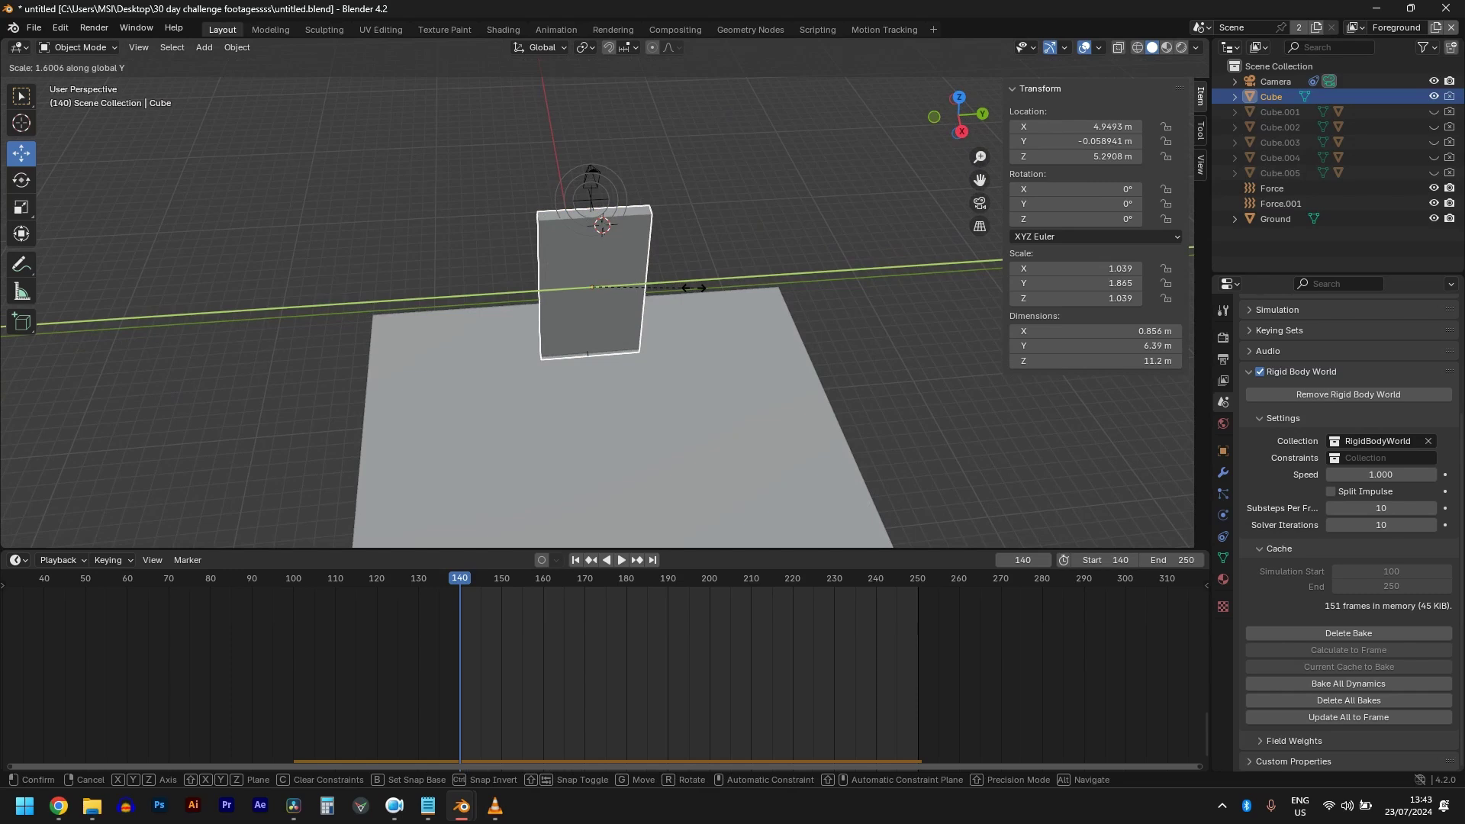
right_click(692, 288)
key(KP_0)
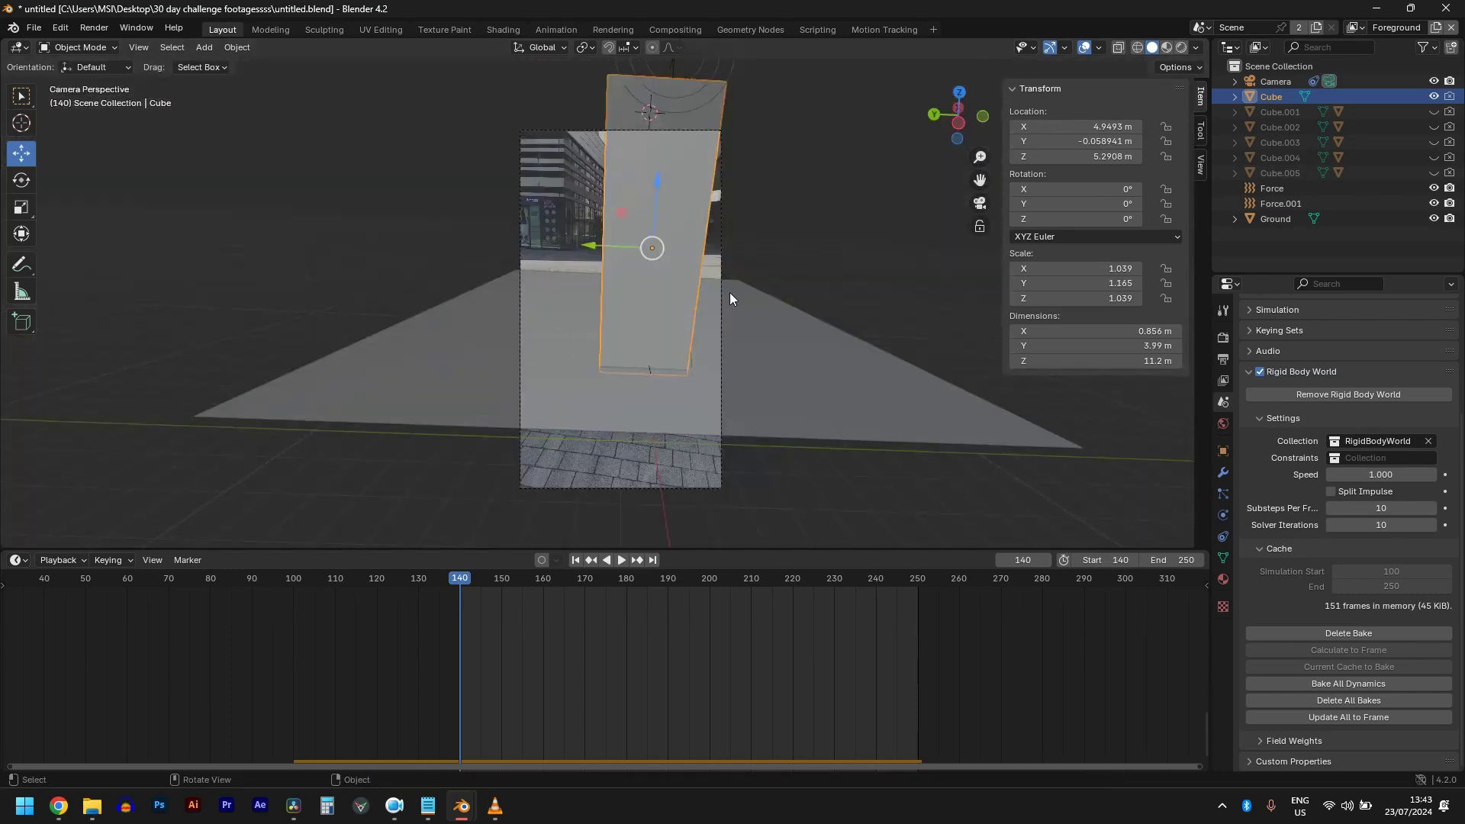
click(1433, 97)
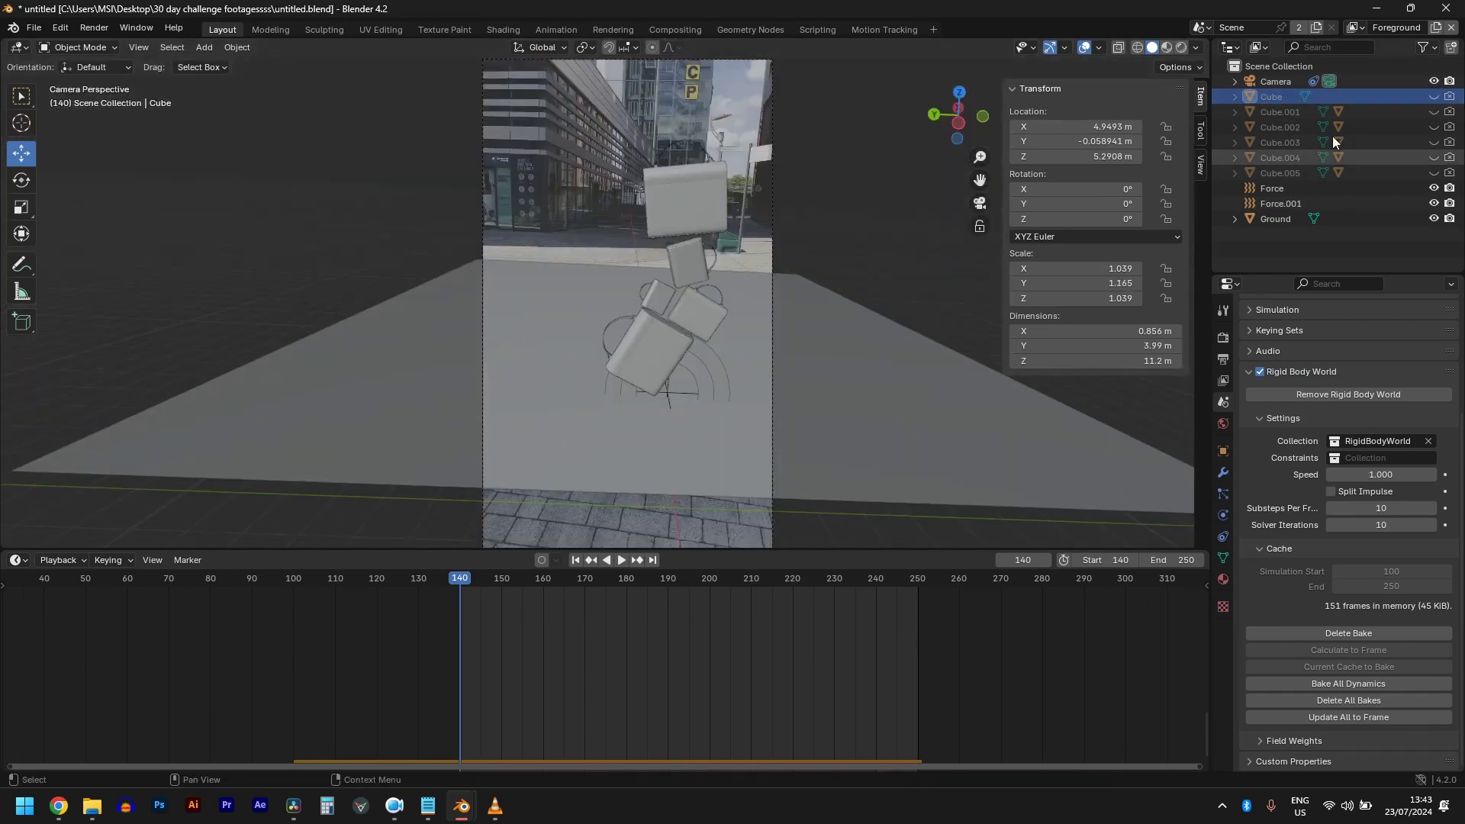
Select a small handbag in the stack and play the baked motion, stopping at frame 217
scroll(601, 359, up, 1)
click(702, 263)
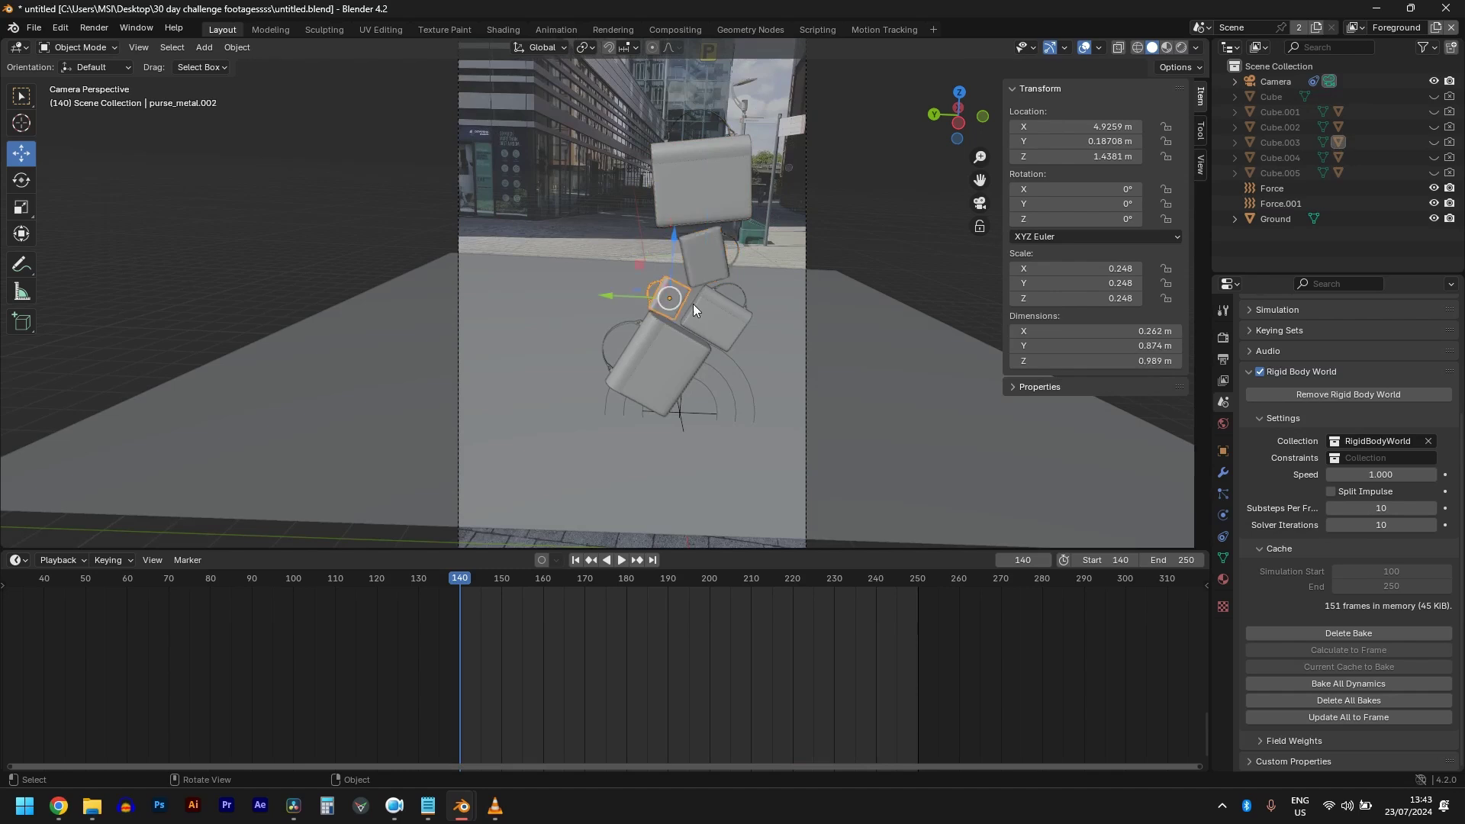
key(space)
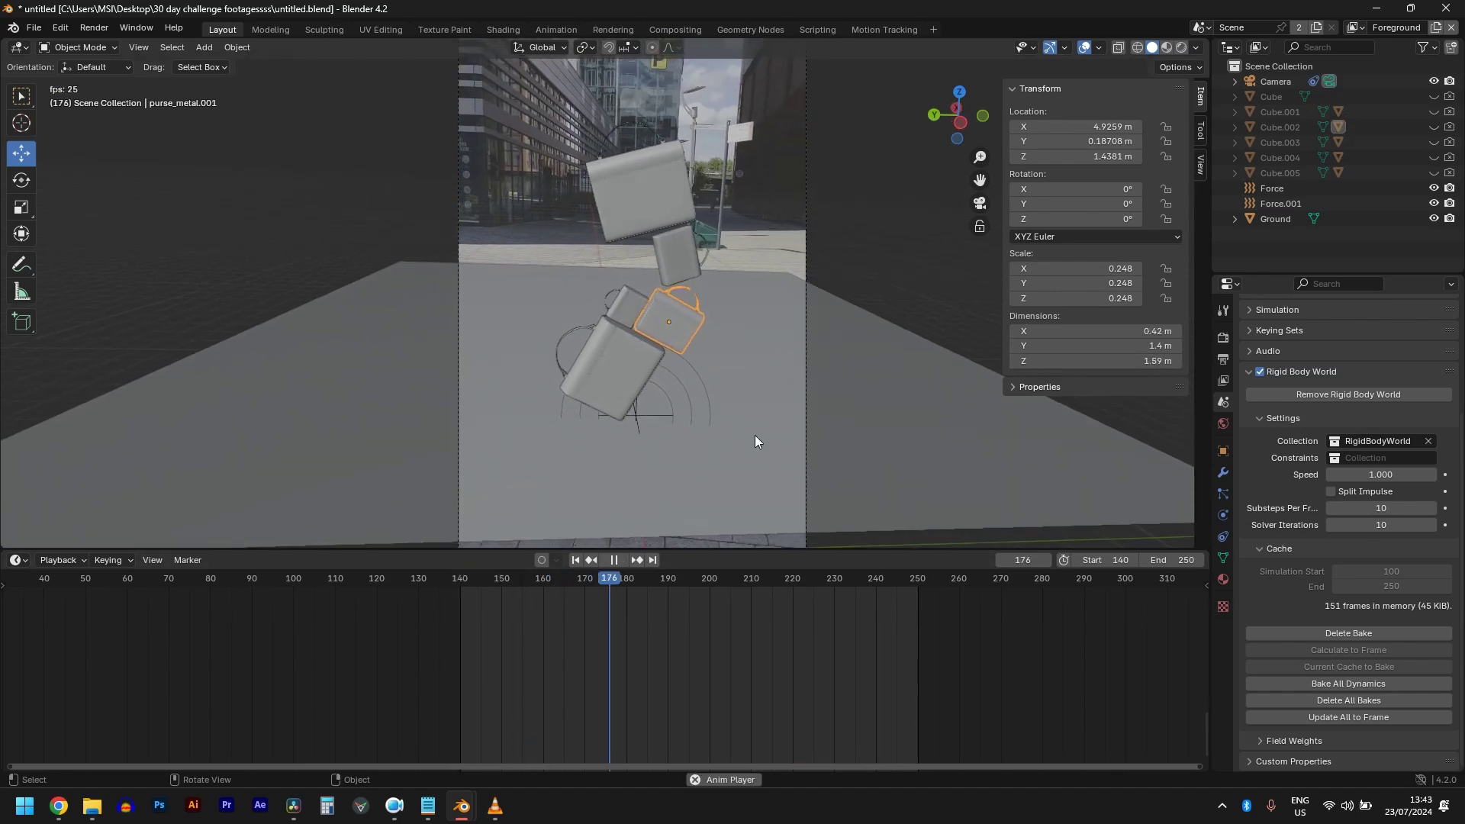
scroll(725, 321, down, 3)
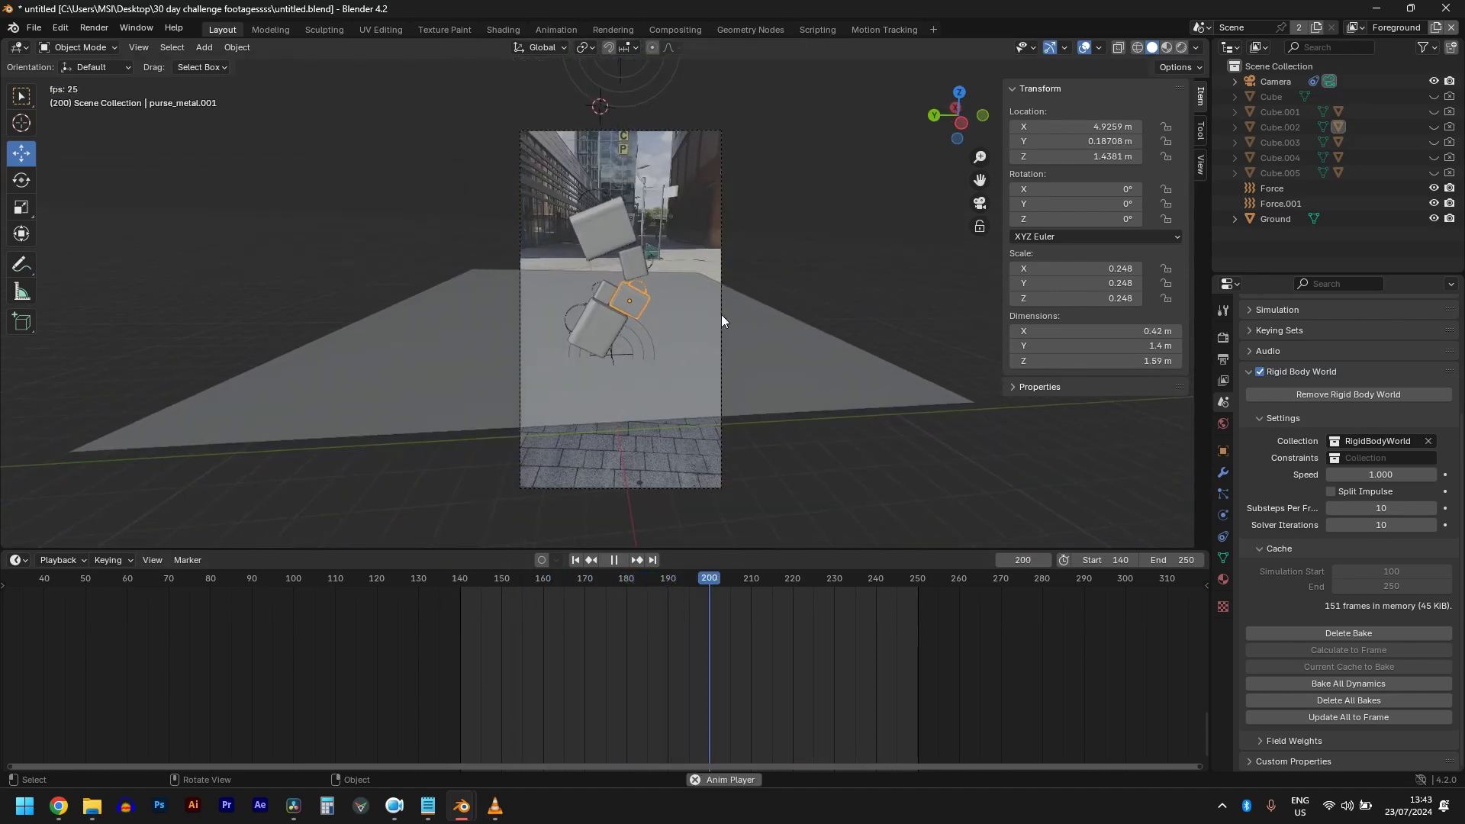
key(space)
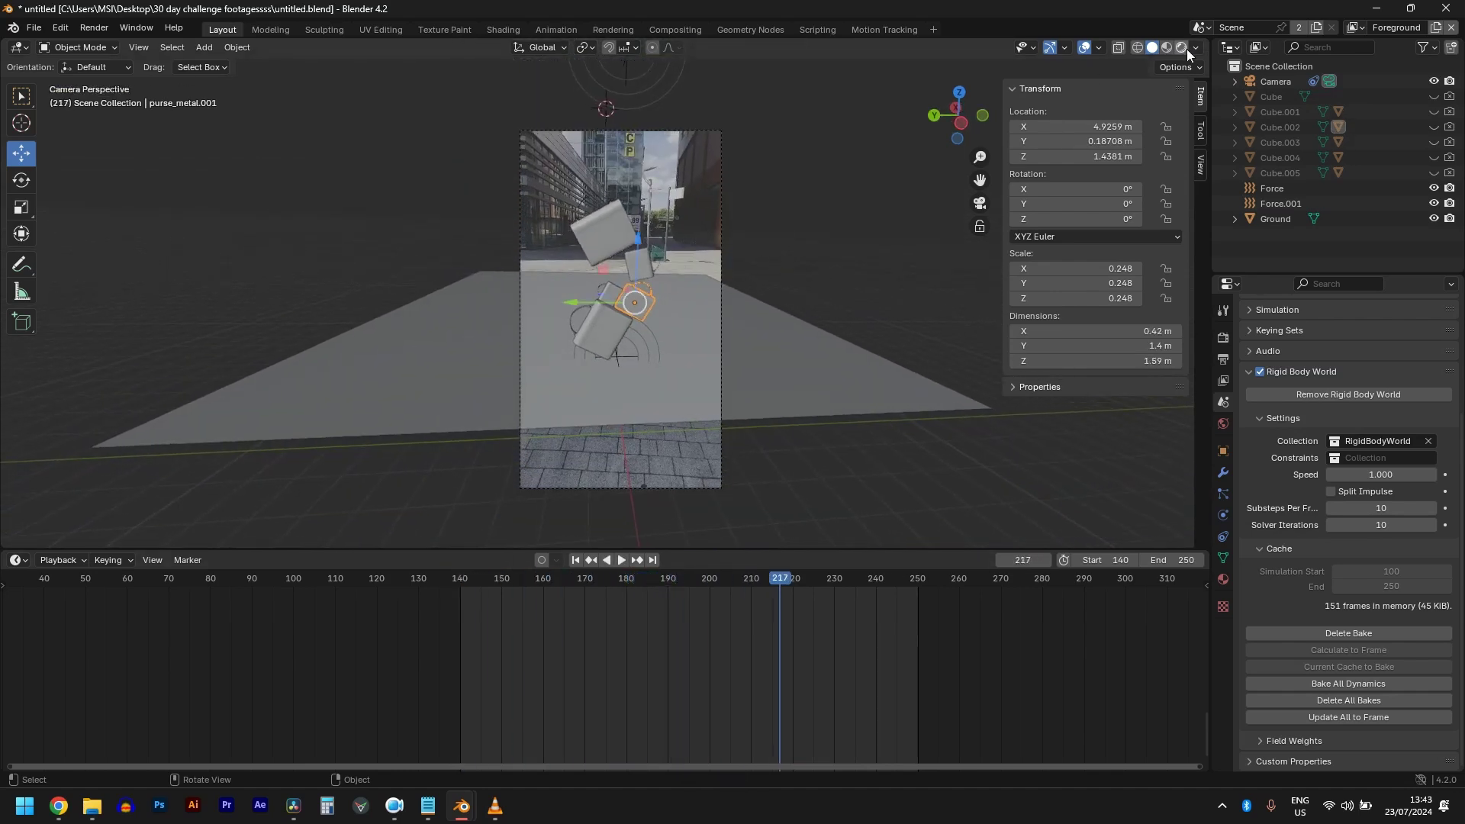
Examine the handbags close up in rendered shading, play on briefly, and select the ground plane
click(1183, 47)
scroll(693, 250, up, 8)
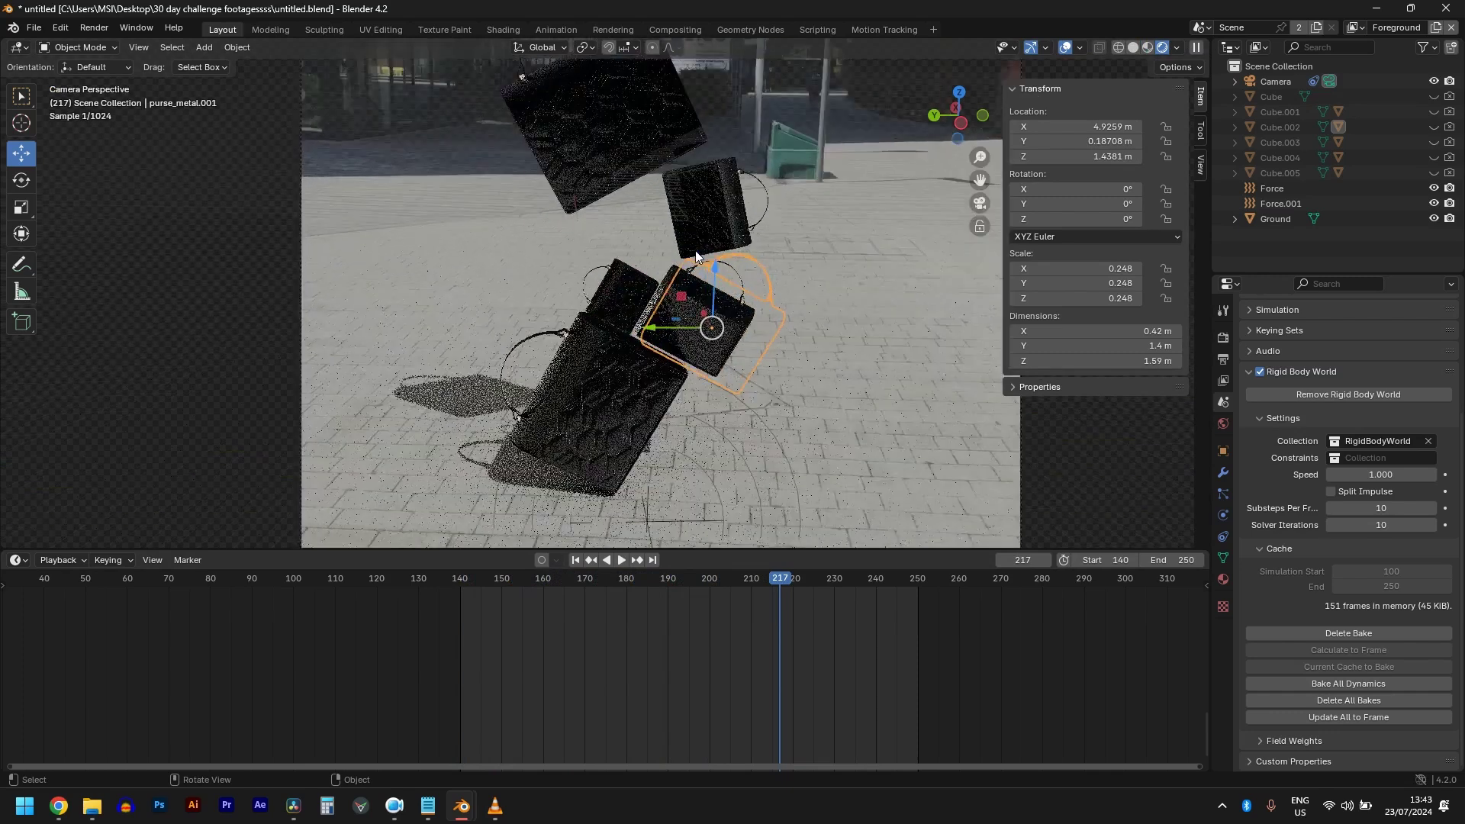
click(767, 211)
scroll(768, 210, down, 3)
key(space)
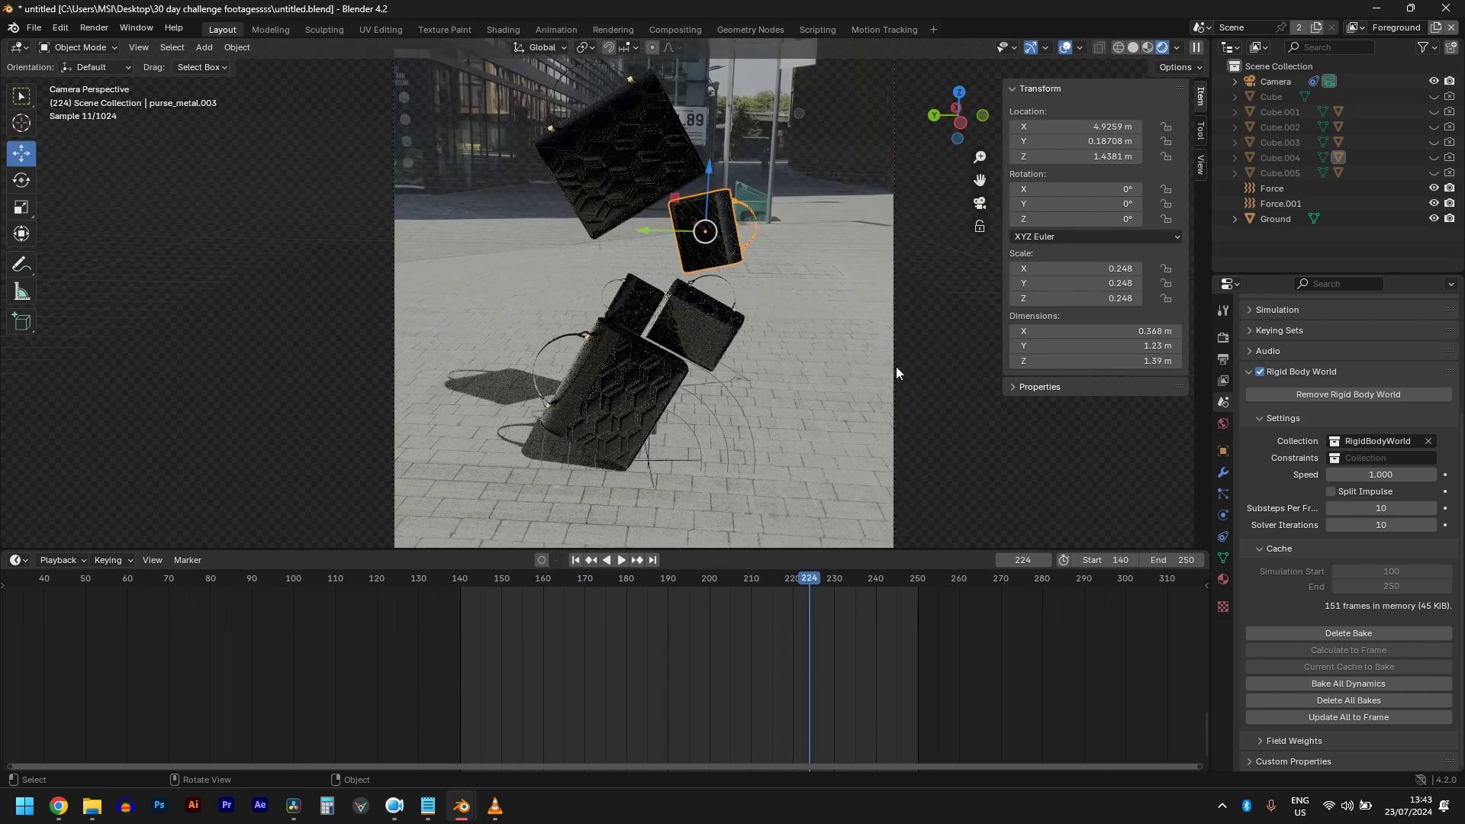
key(space)
click(897, 435)
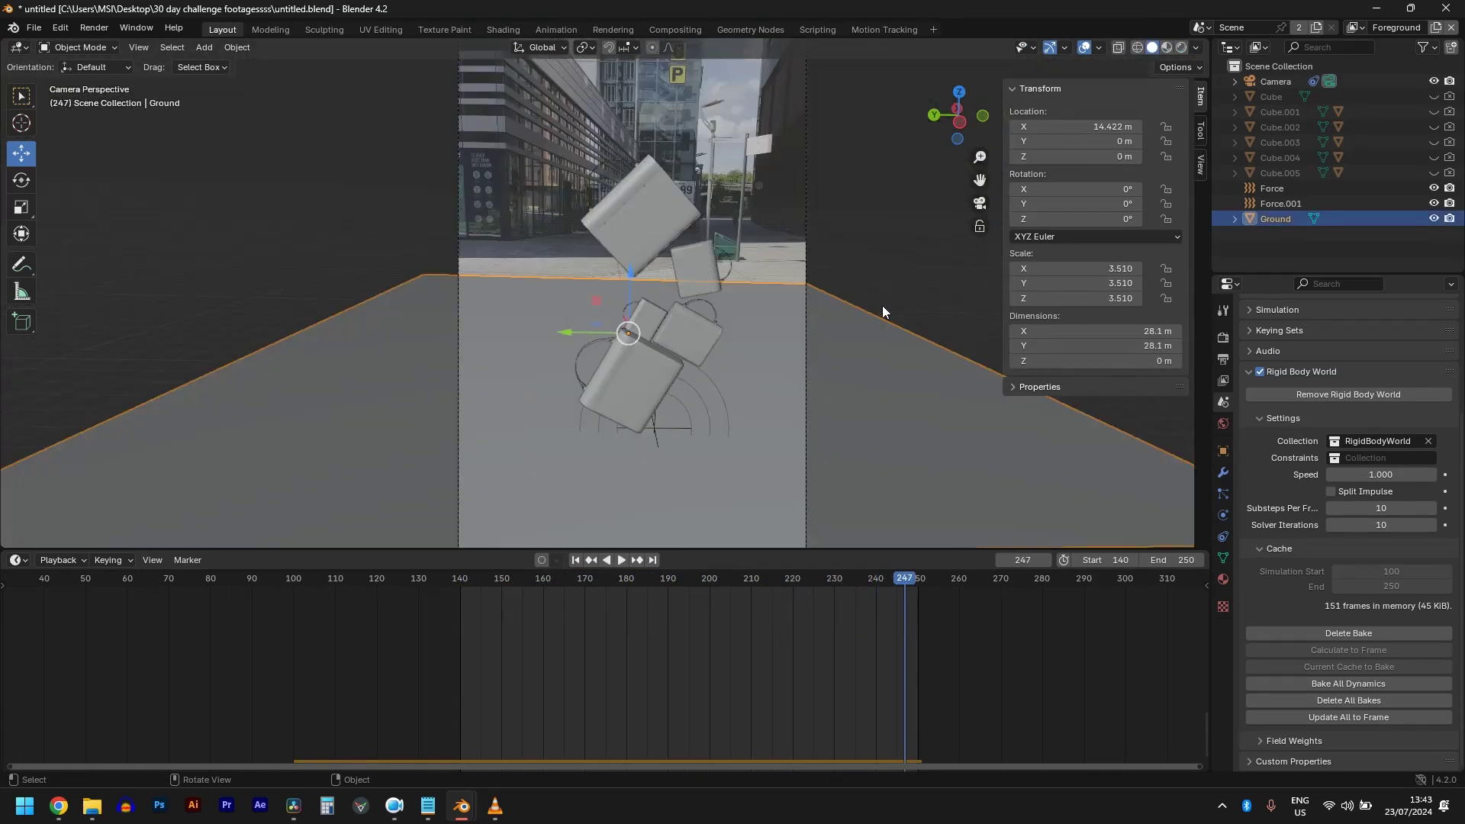